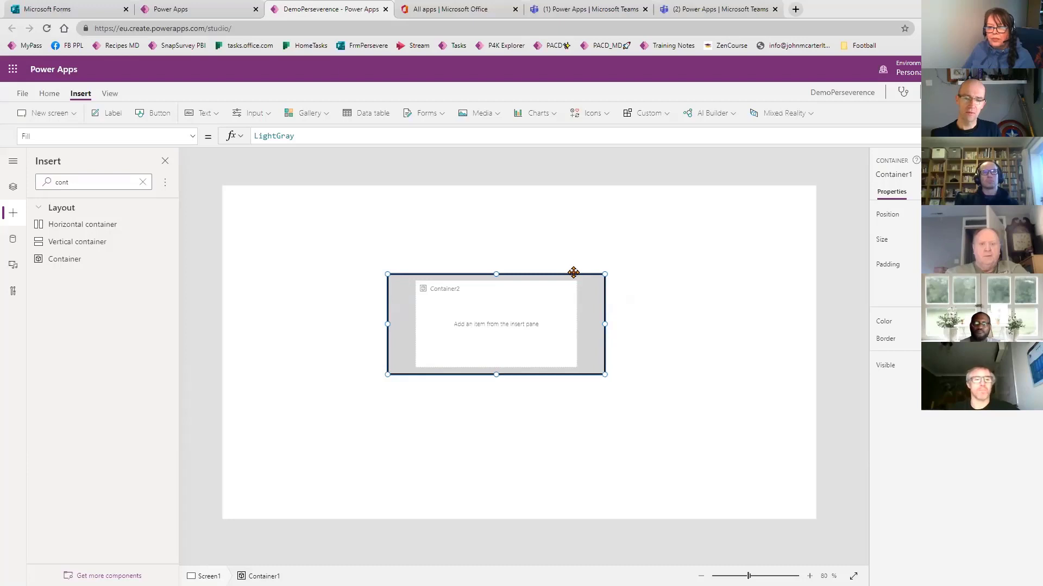
- Move the bordered container with its nested container to the upper-left area of the app screen
left_click_drag(574, 273, 440, 208)
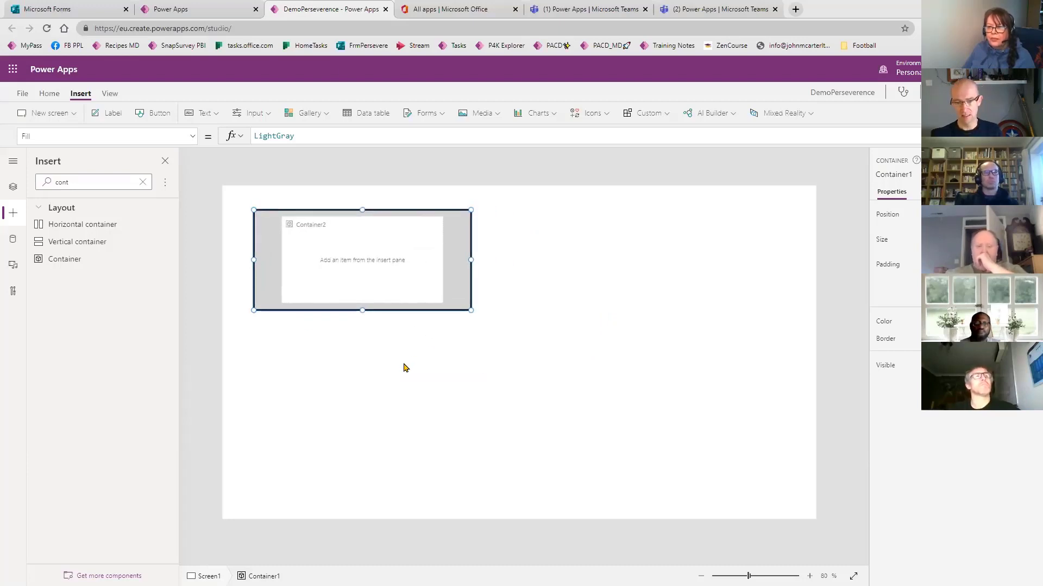
left_click(419, 368)
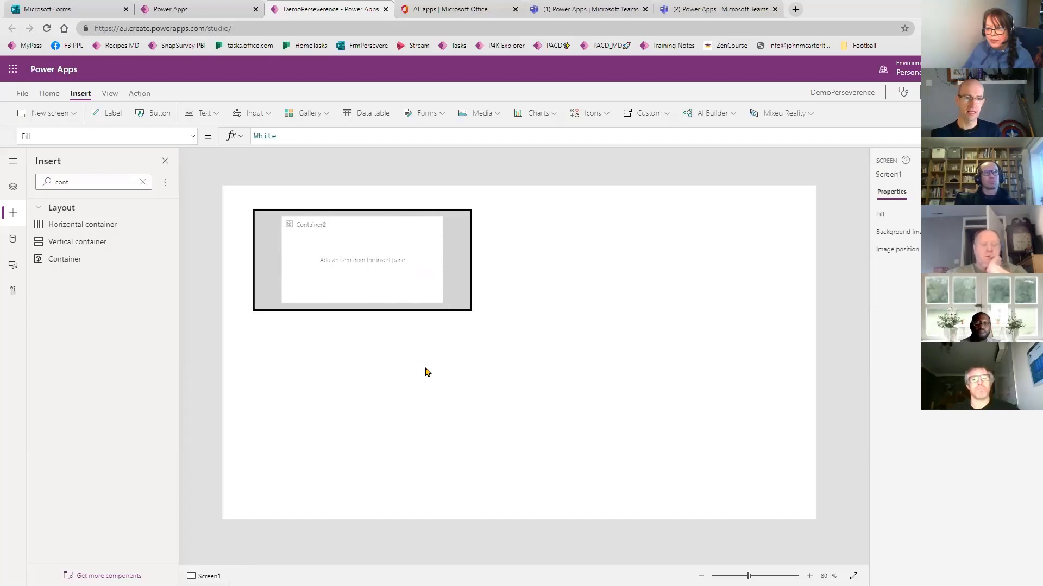
- Search Google Images for "mars rover" in a new browser tab and copy the image address of the New Atlas Perseverance picture
left_click(795, 9)
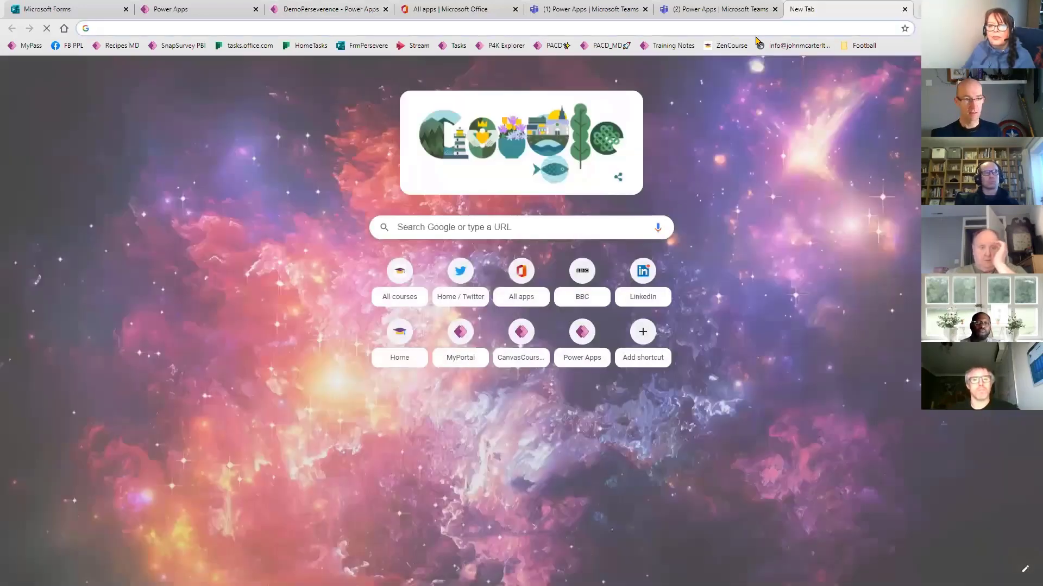
type("mars rover")
key("Return")
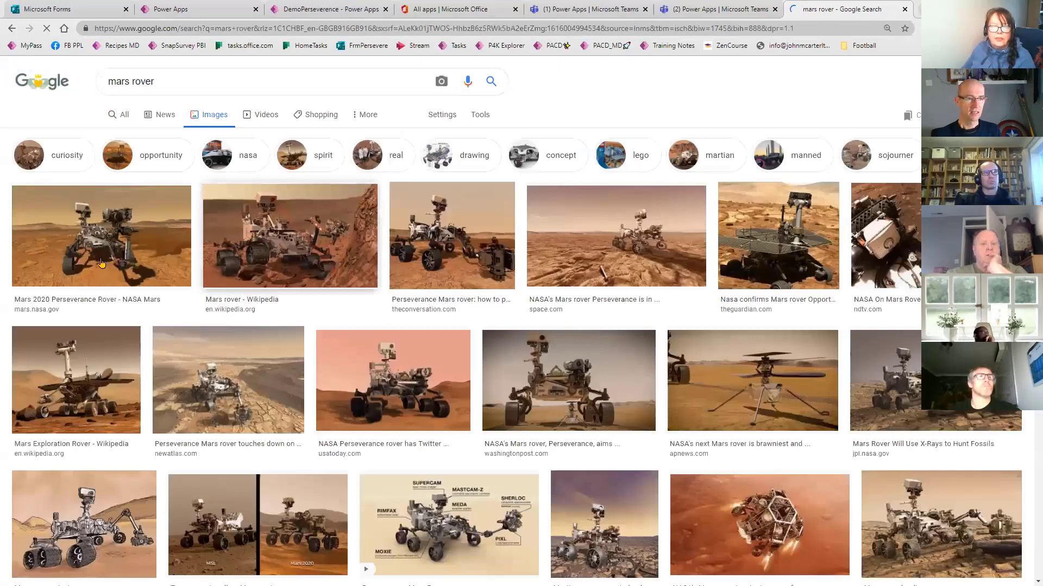
left_click(231, 382)
right_click(790, 190)
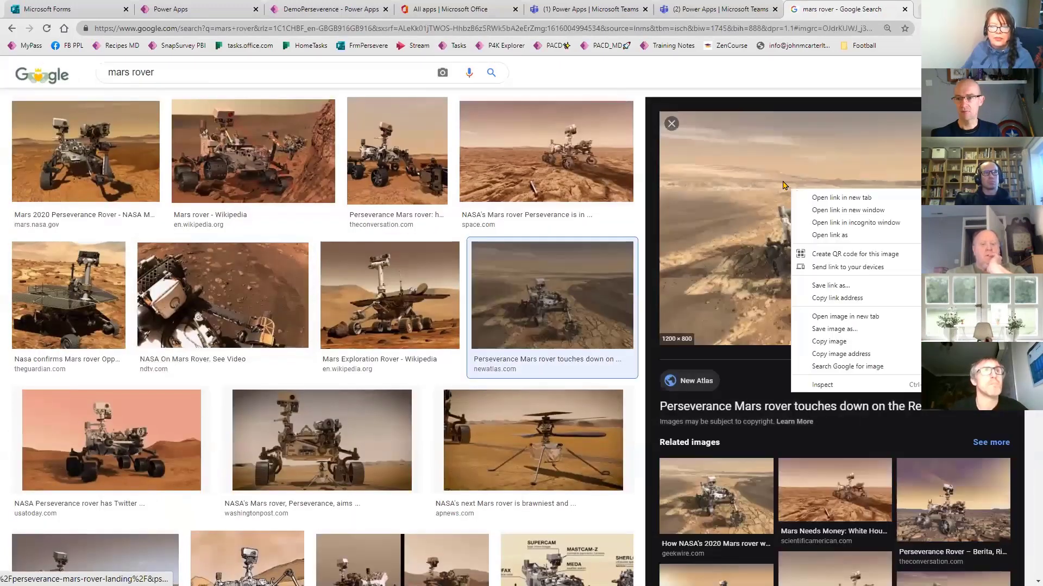
left_click(865, 354)
- Return to the DemoPerseverence app and insert an image control in the empty area below the container
left_click(735, 16)
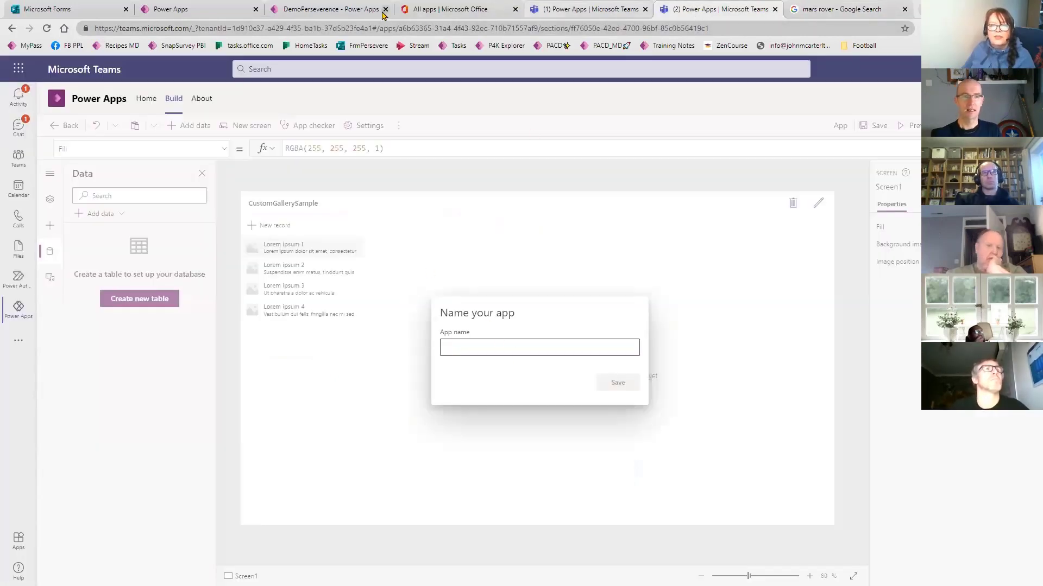
left_click(339, 13)
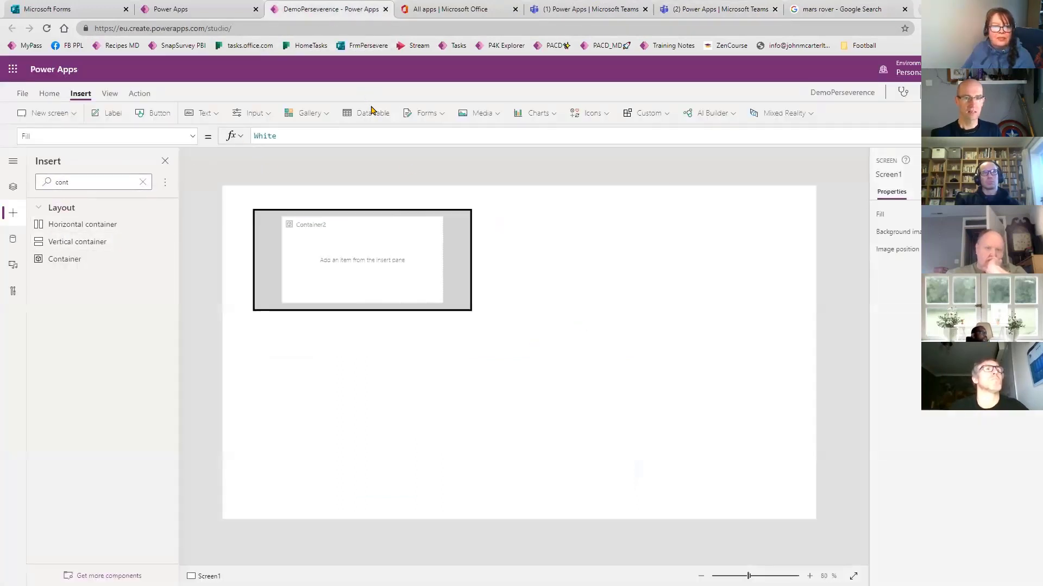
left_click(477, 113)
left_click(580, 364)
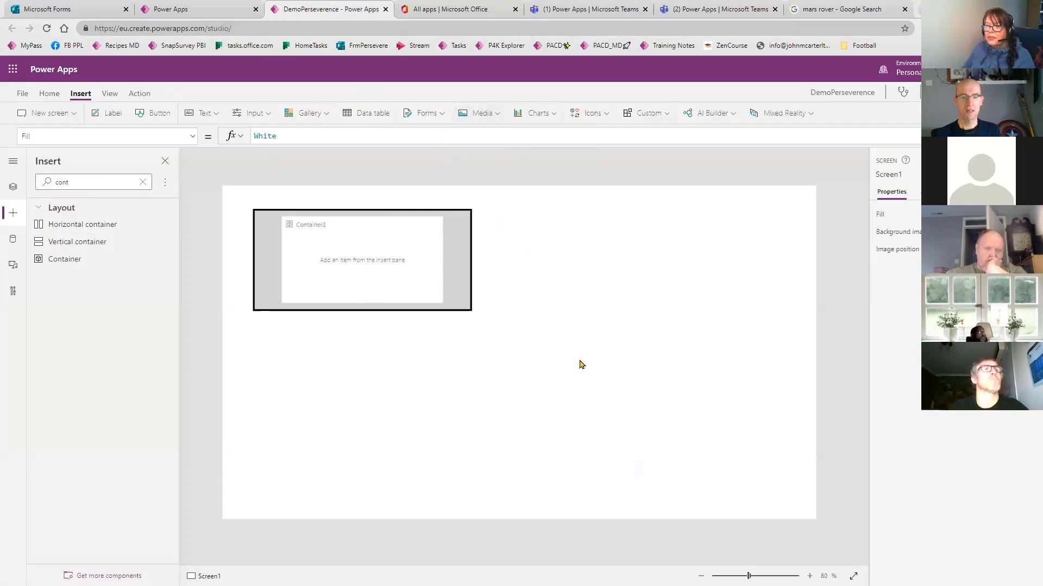
left_click_drag(279, 217, 491, 395)
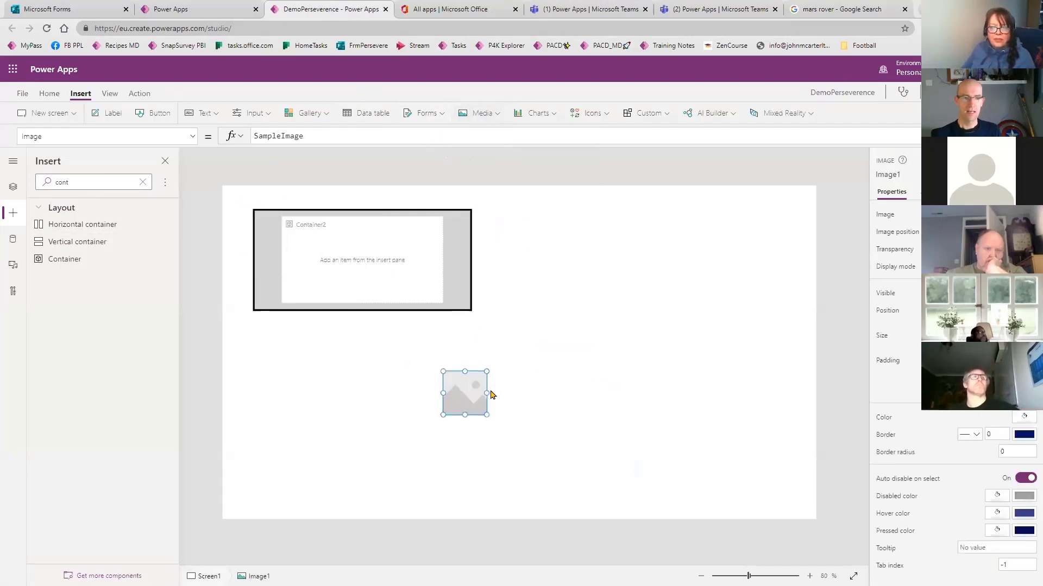
- Replace the image control's SampleImage source with the copied rover picture URL as quoted text
key("ctrl+a")
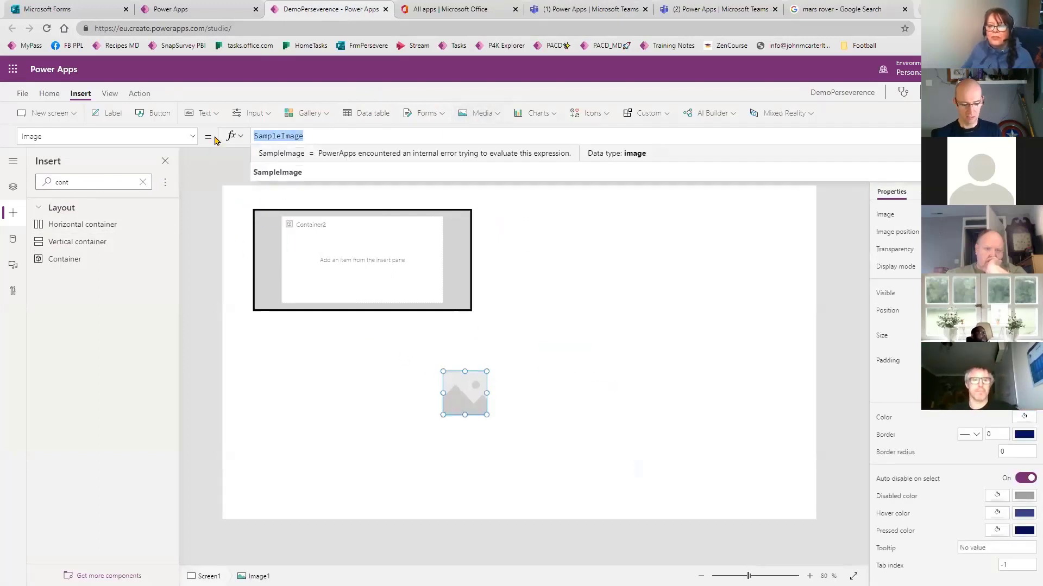
key("ctrl+v")
type("\"")
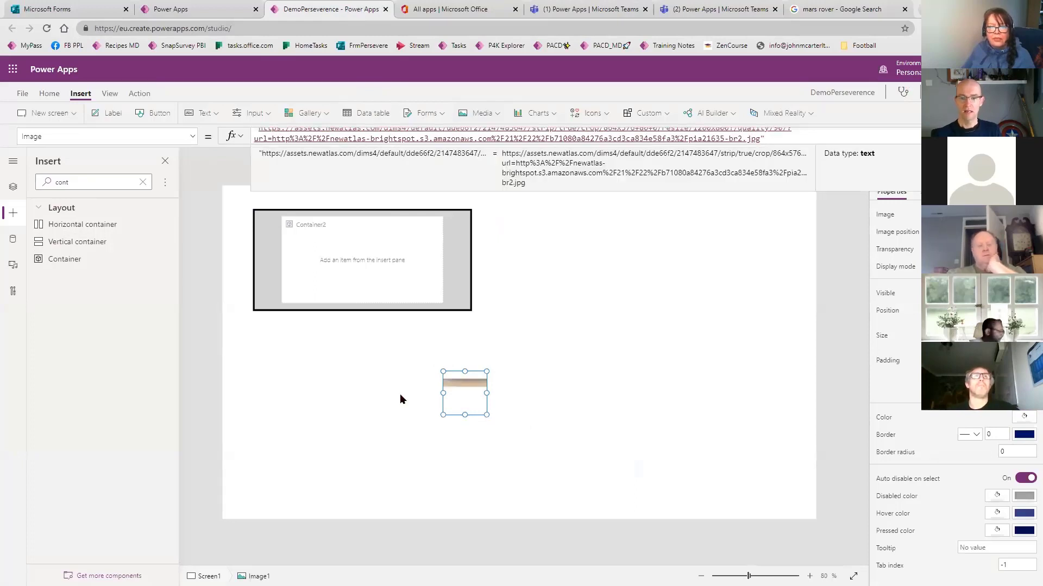
- Enlarge the rover image to fill much of the app screen and shift it slightly down and right
left_click_drag(484, 414, 721, 467)
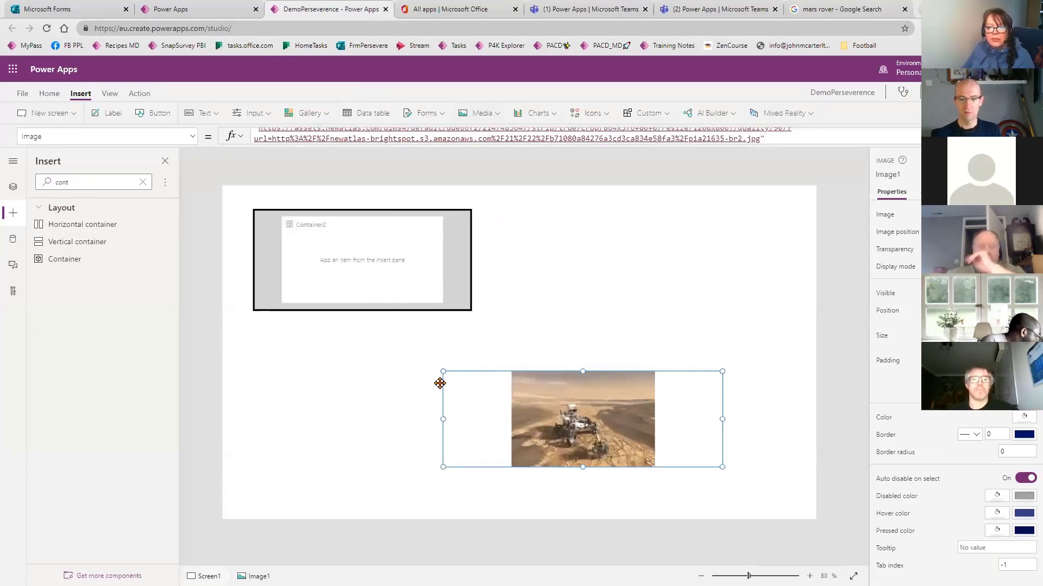
left_click_drag(432, 347, 398, 252)
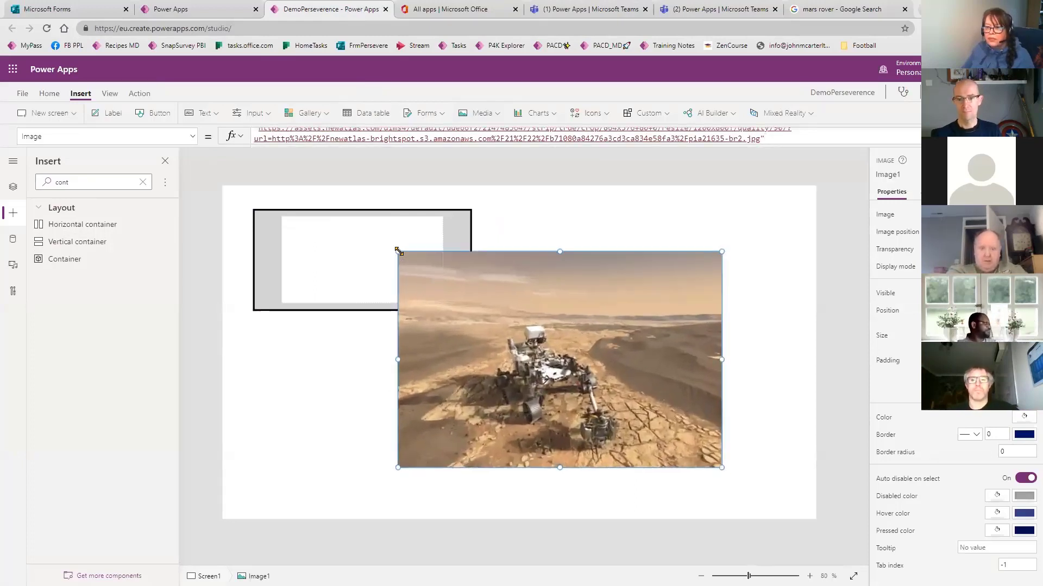
left_click_drag(598, 323, 616, 336)
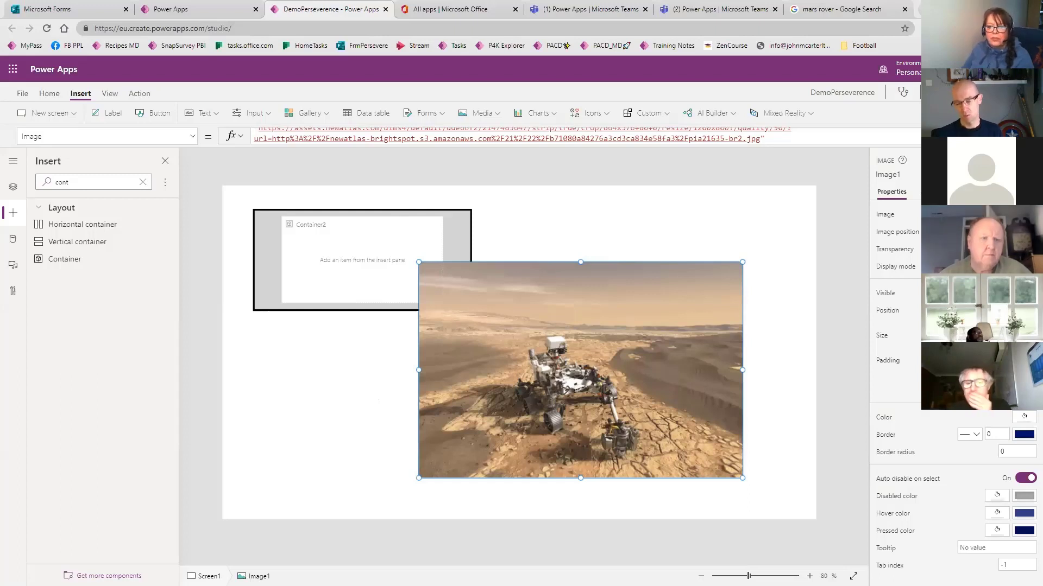
left_click(320, 389)
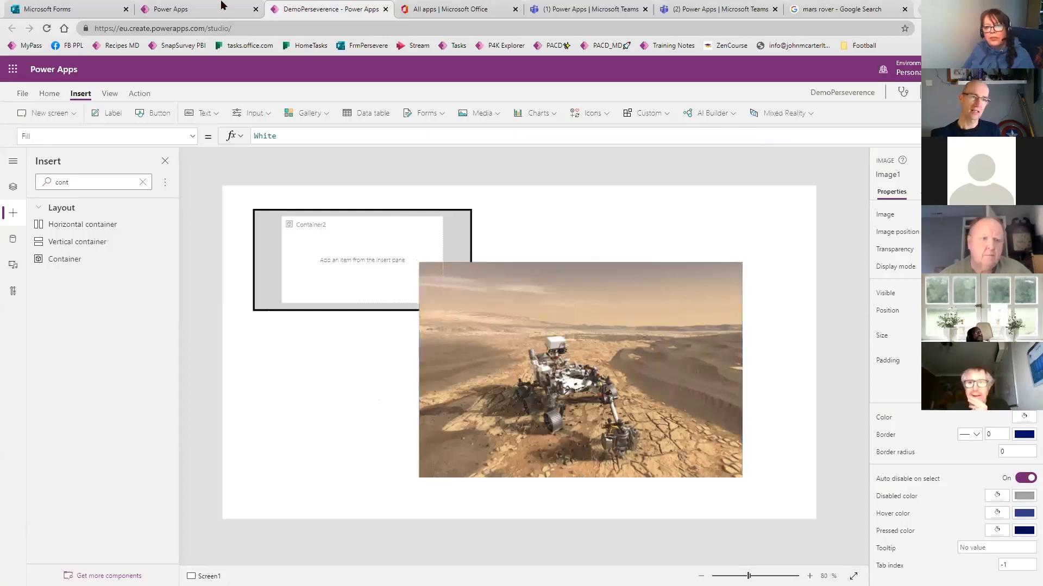
- Insert a timer control and place it in the empty area below the container, beside the rover image
left_click(254, 112)
scroll(294, 239, "down", 3)
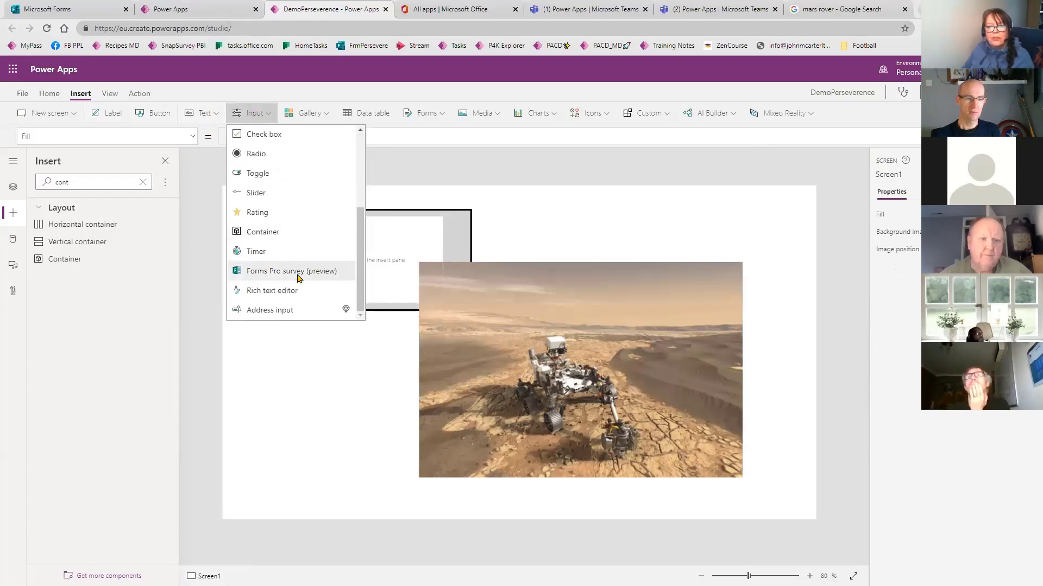
left_click(284, 250)
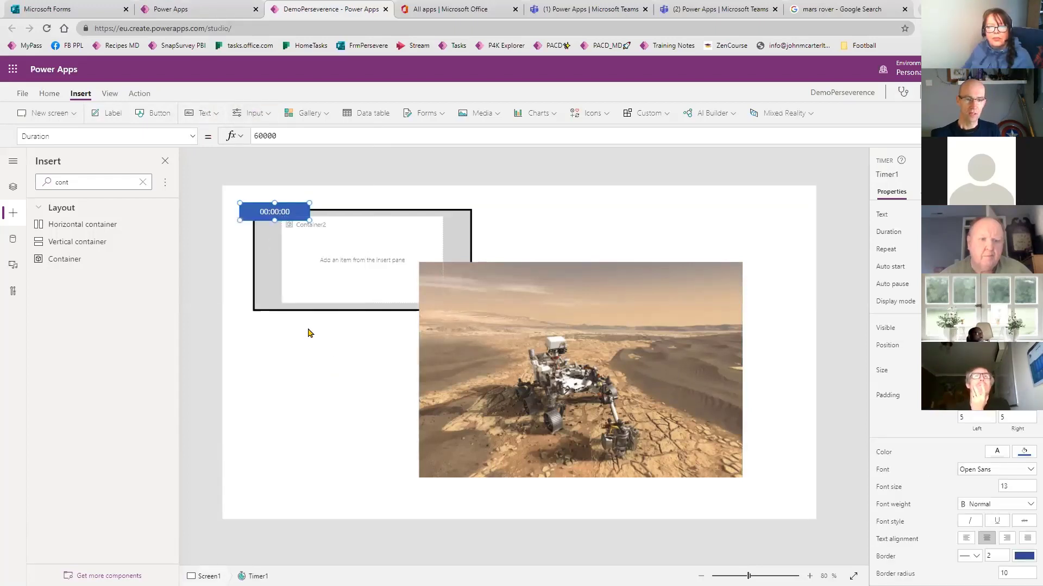
left_click_drag(308, 333, 307, 392)
- Set the timer's Duration property to 11000
double_click(290, 141)
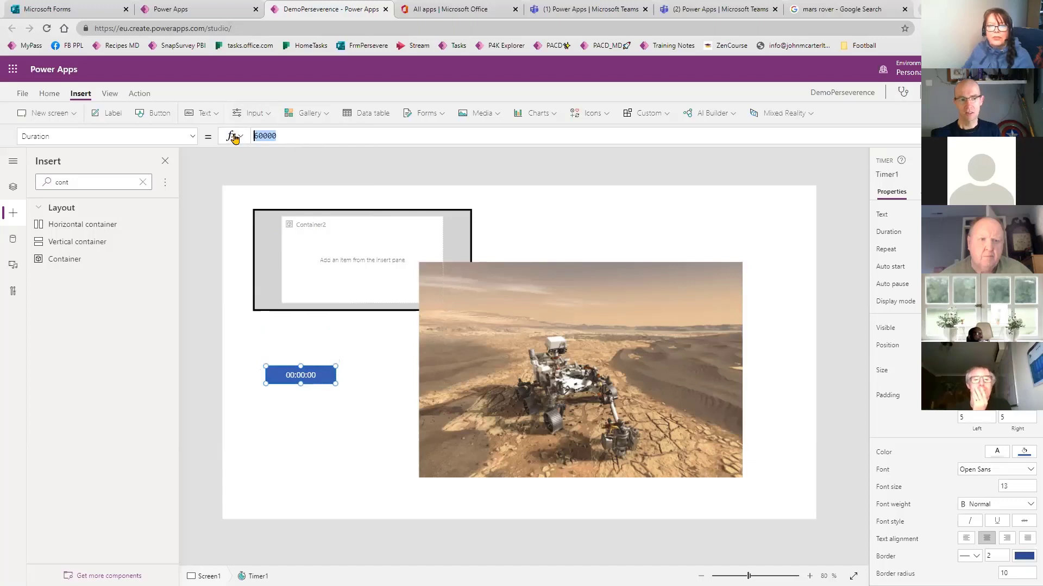
type("11000")
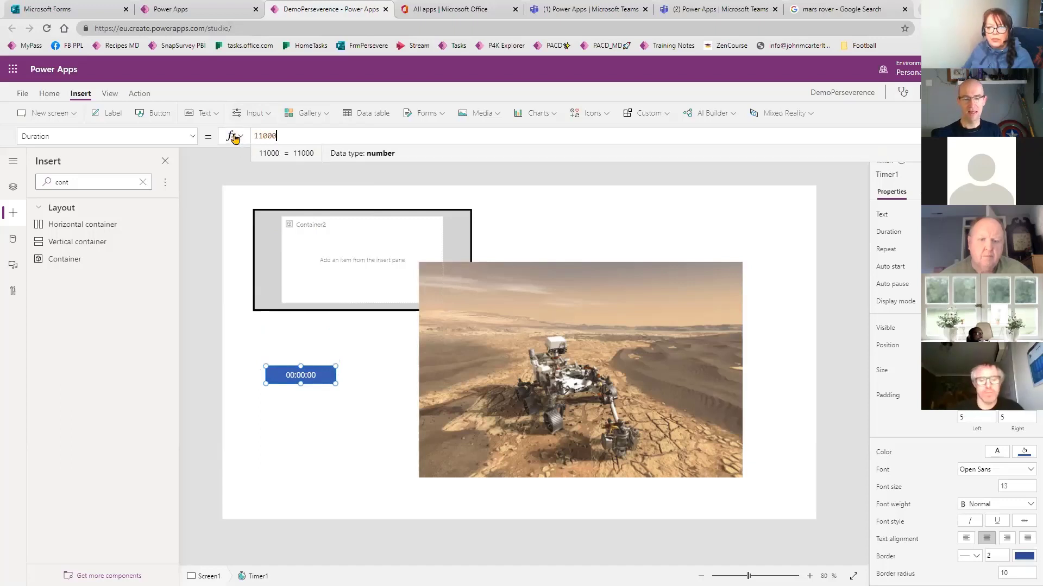
left_click(340, 446)
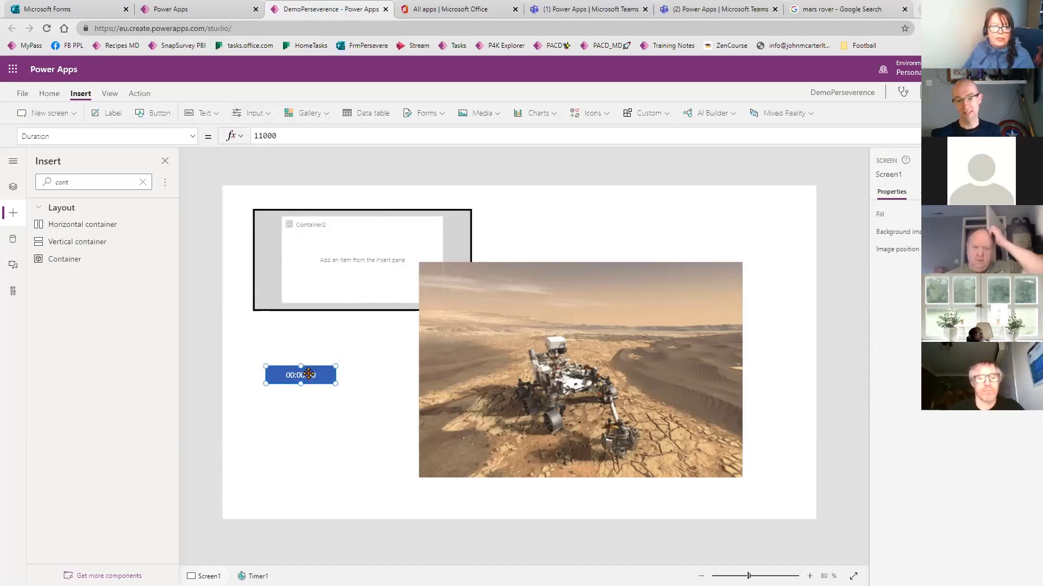
- Shift the timer slightly towards the rover image and set its Duration to 3000
left_click(304, 375)
left_click_drag(305, 377, 324, 372)
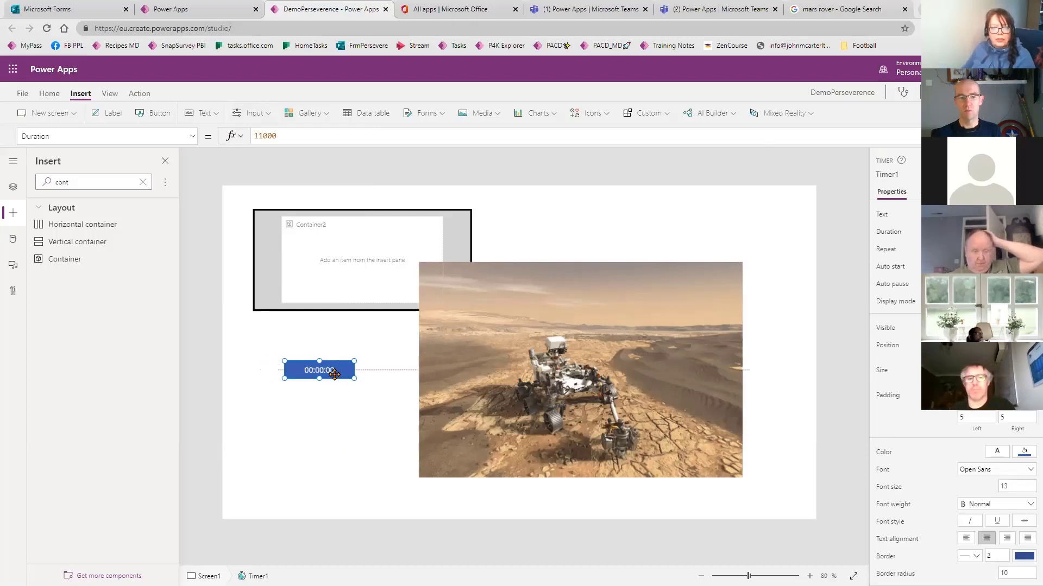
double_click(274, 135)
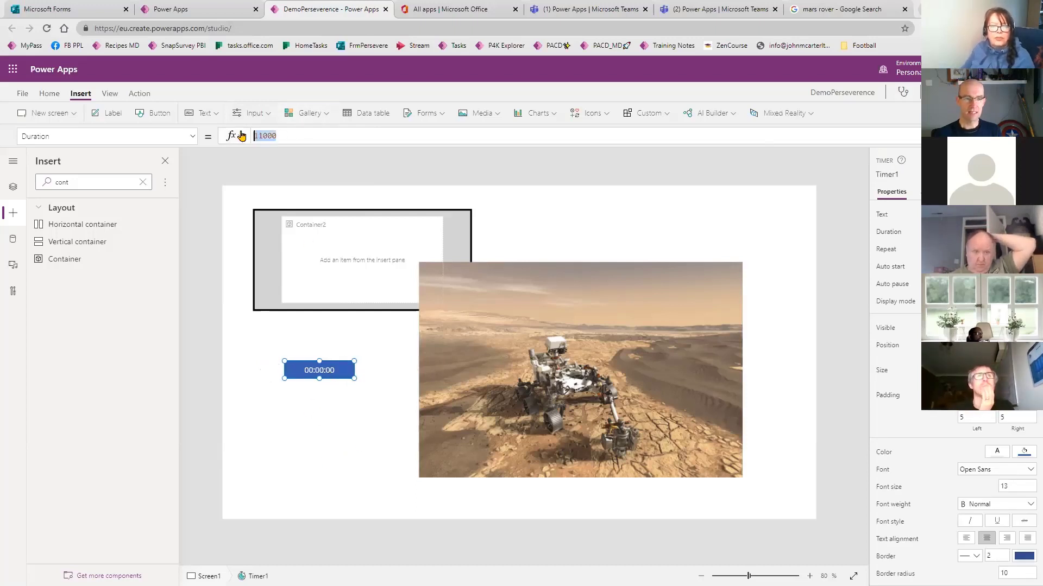
type("3000")
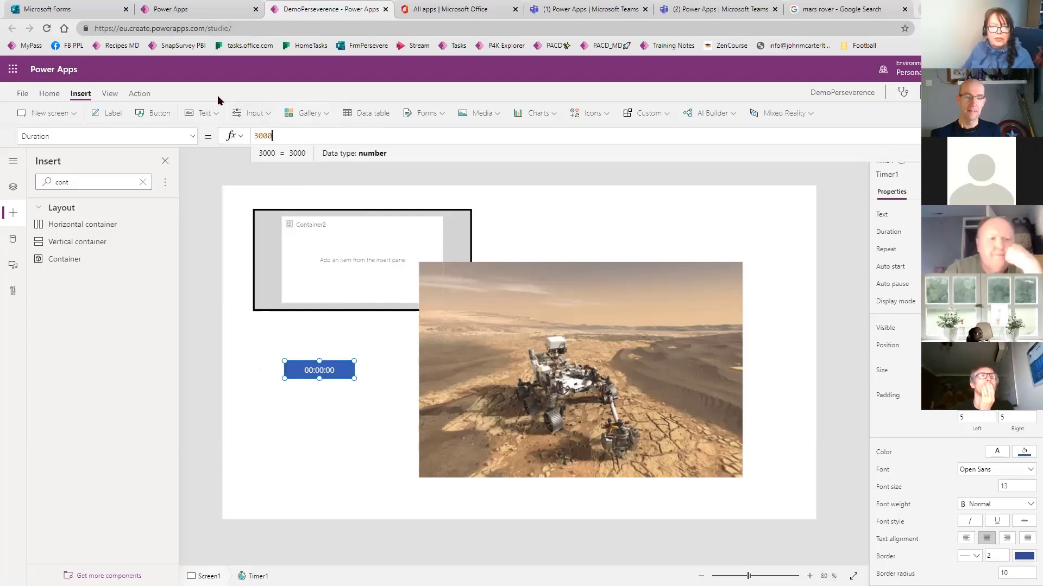
- Set the rover image's Transparency property to the formula Timer1.Value
left_click(432, 445)
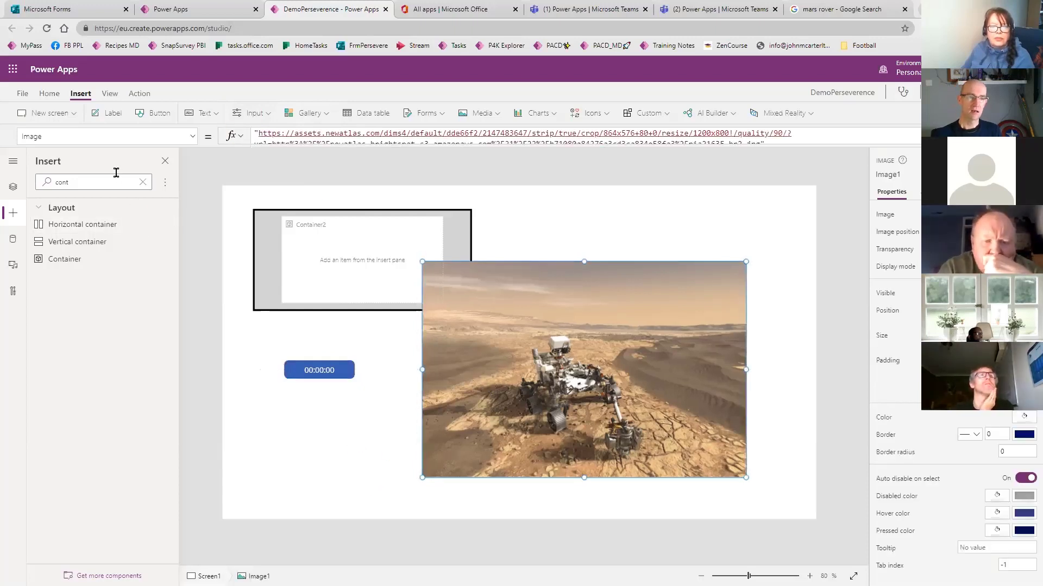
left_click(87, 133)
type("Transparency")
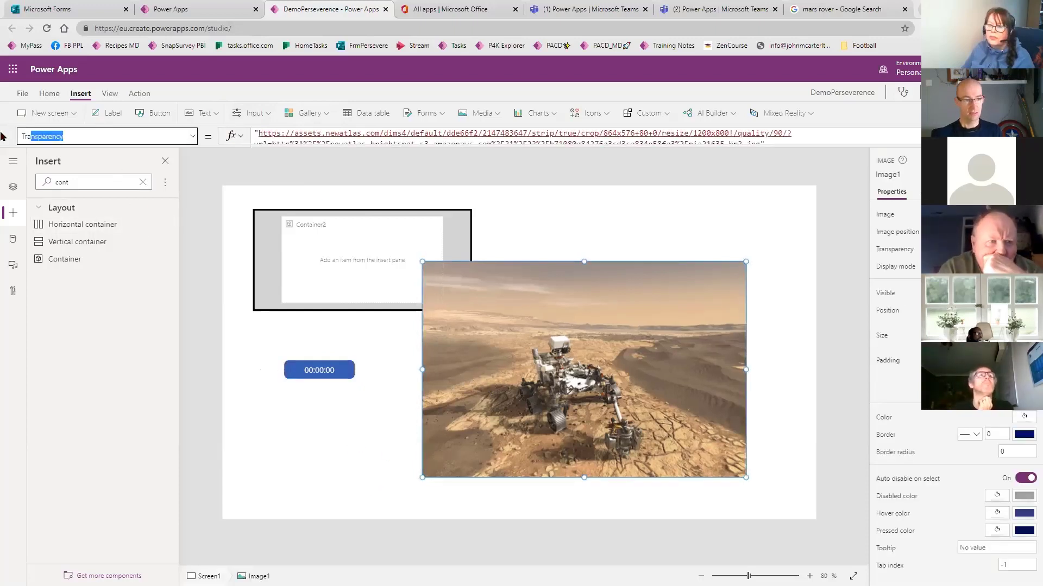
key("Return")
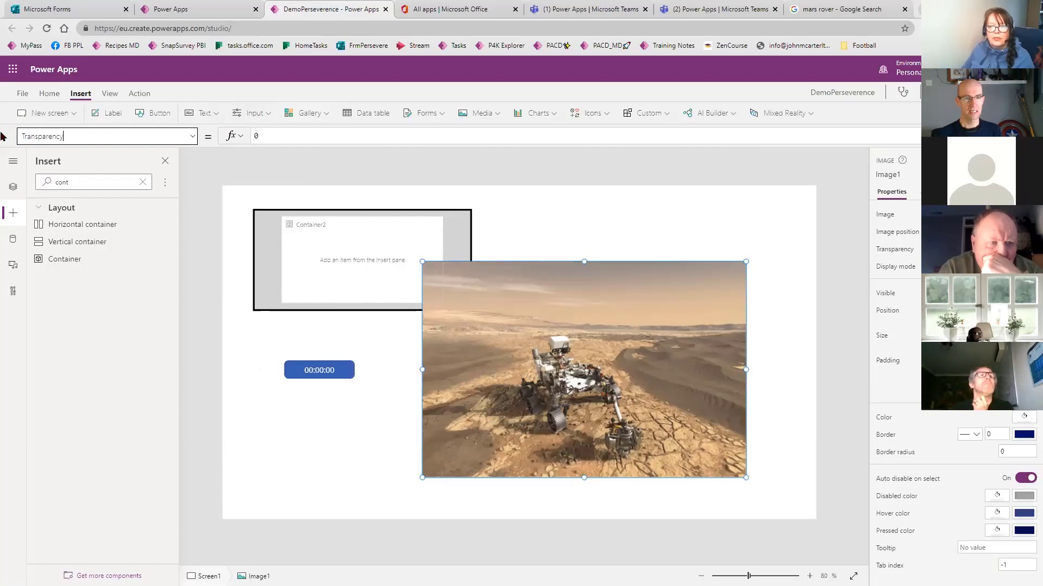
left_click(252, 140)
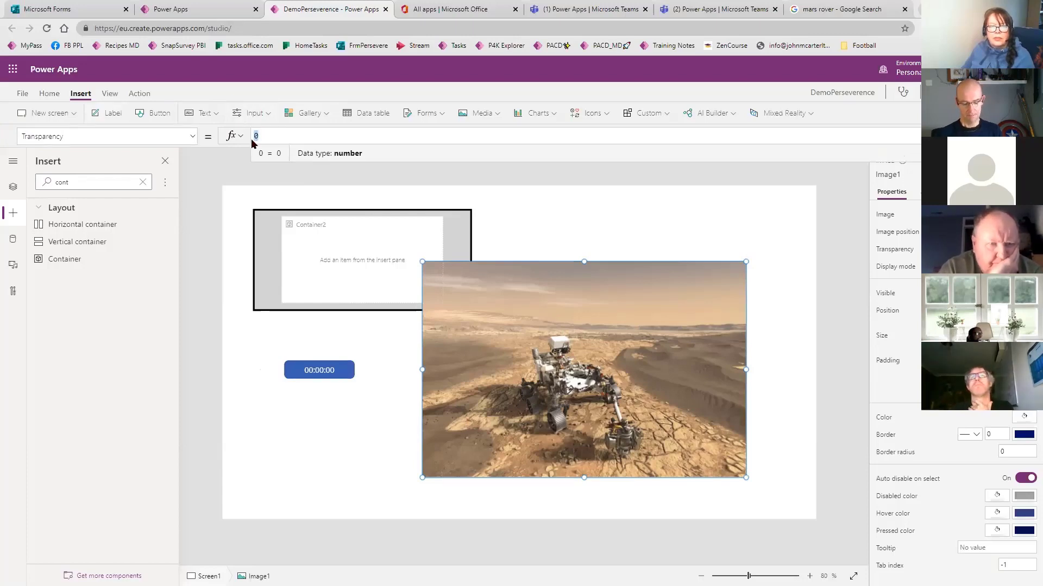
type("time")
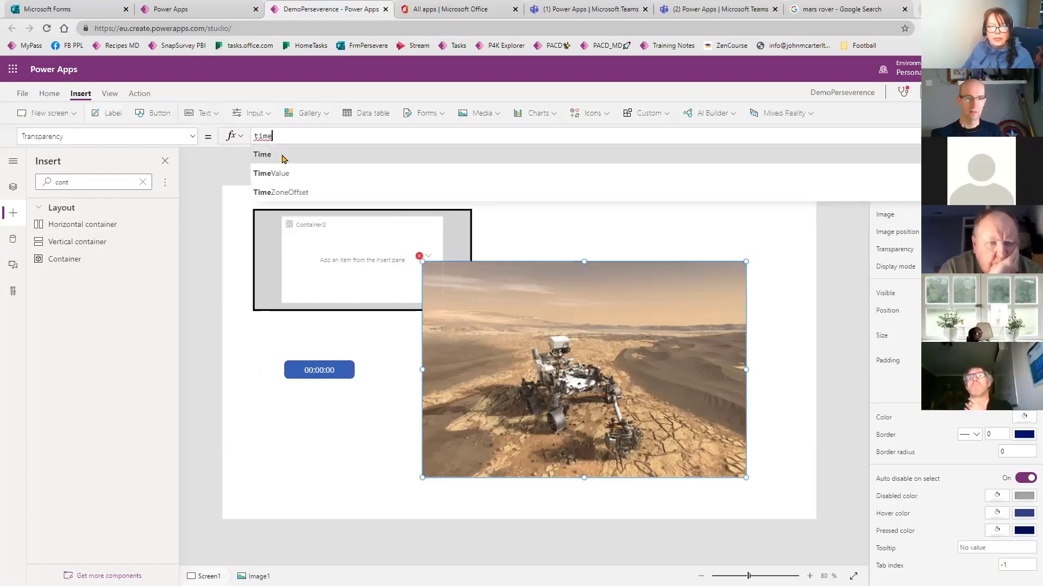
left_click(282, 158)
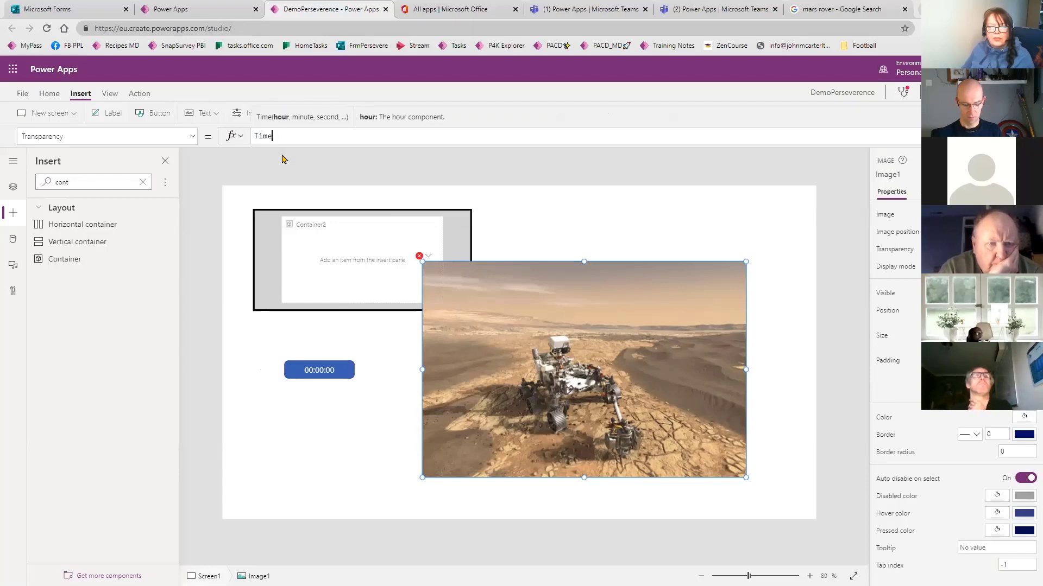
type(")")
type("1")
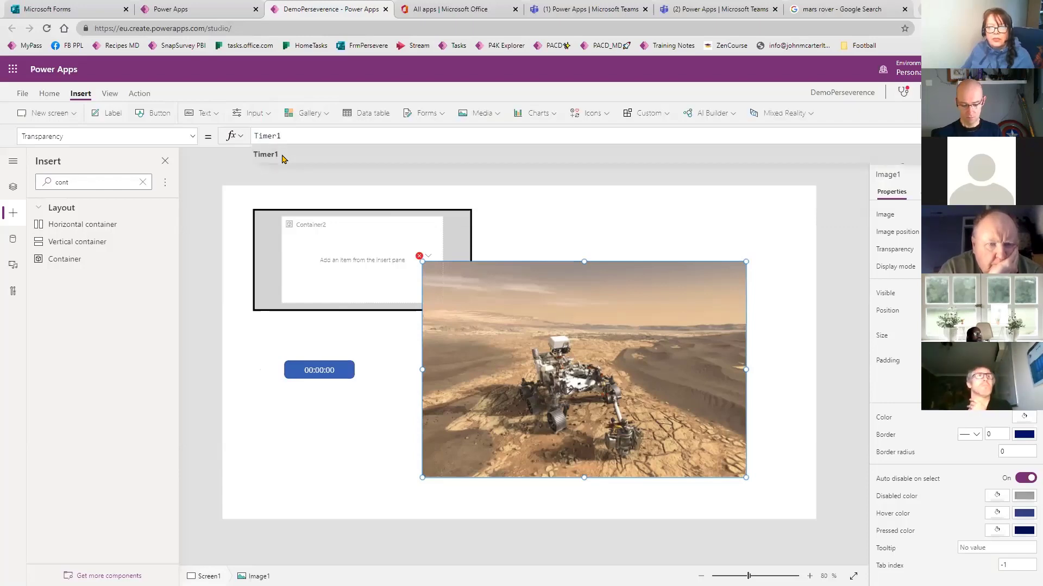
type(".val")
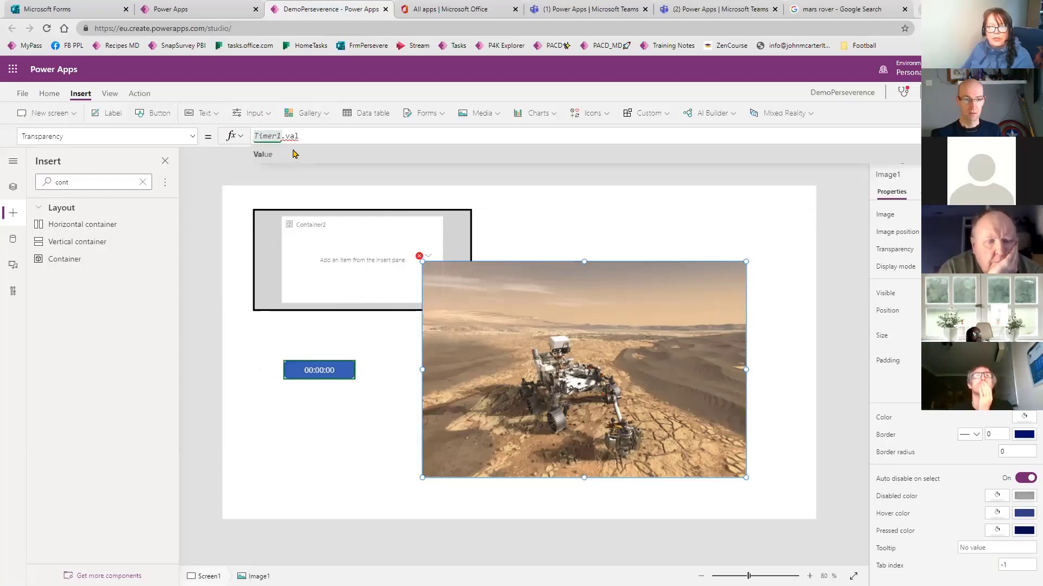
key("Tab")
- Extend the image's Transparency formula to Timer1.Value/Timer1.Duration and preview the app
type("/timer")
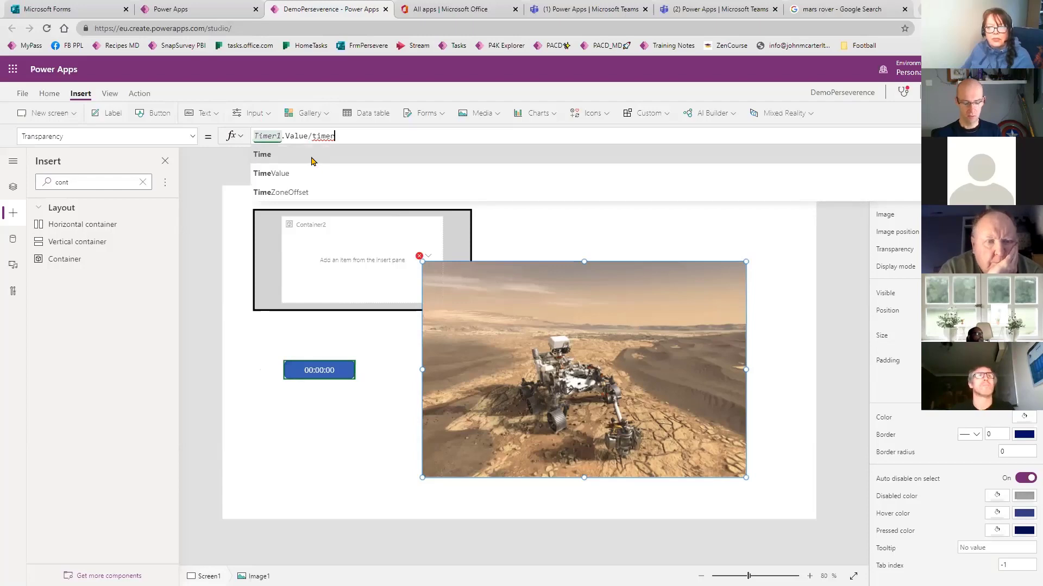
type("1")
key("Tab")
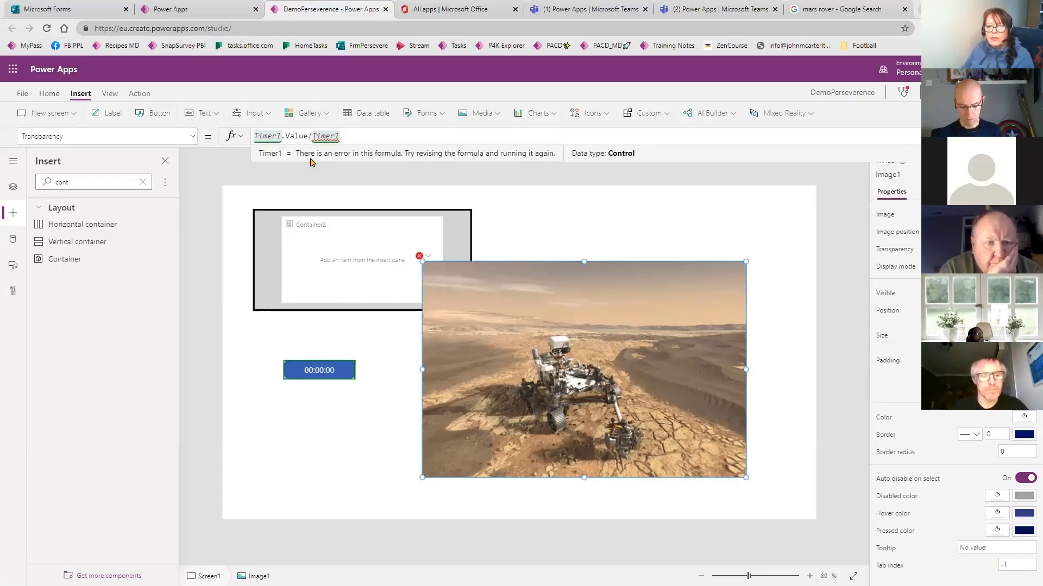
type(".du")
key("Tab")
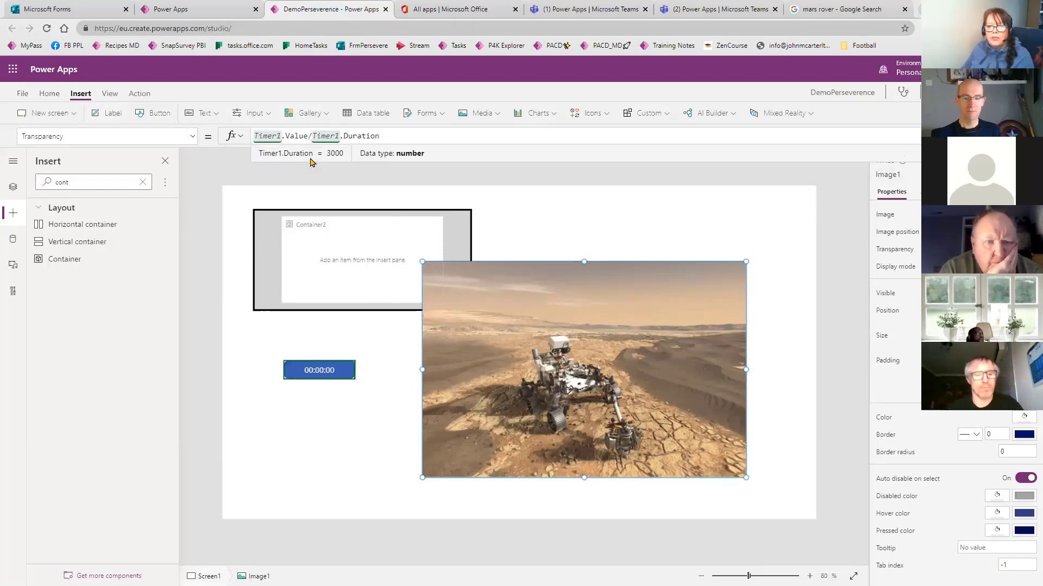
key("F5")
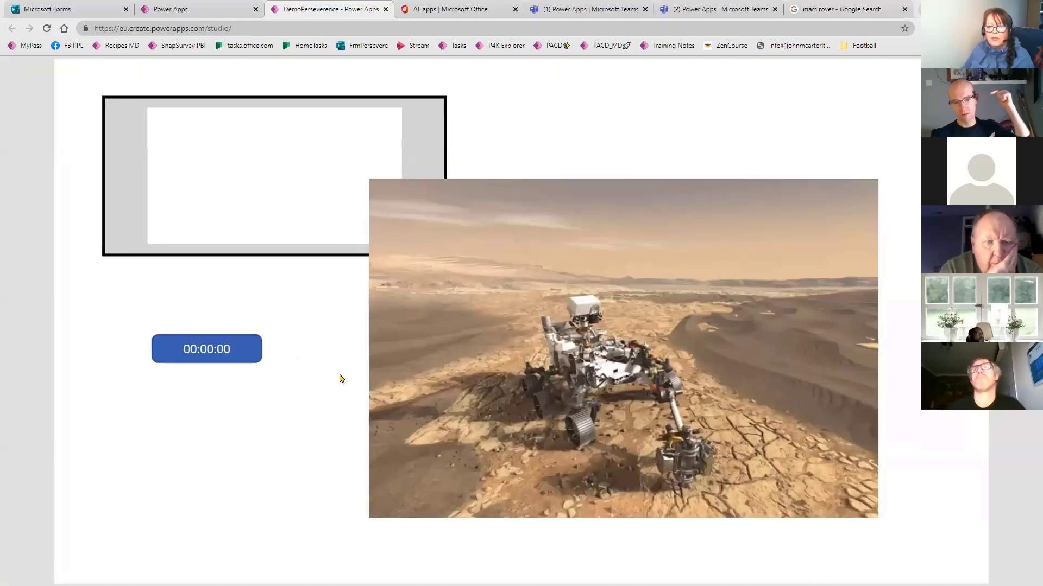
- Run the timer in the preview to check the rover image's fade, and return to editing
left_click(241, 357)
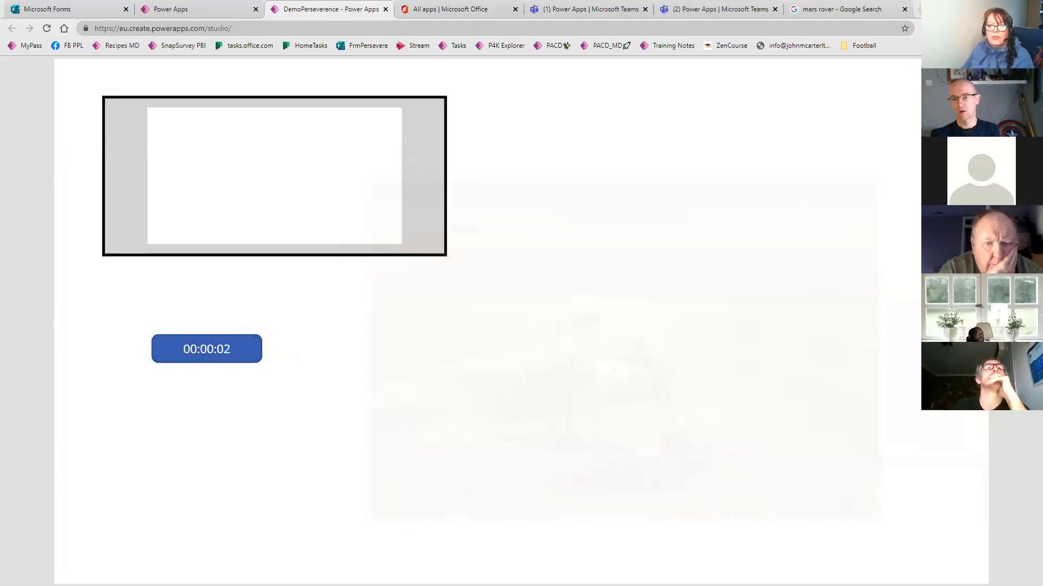
key("Escape")
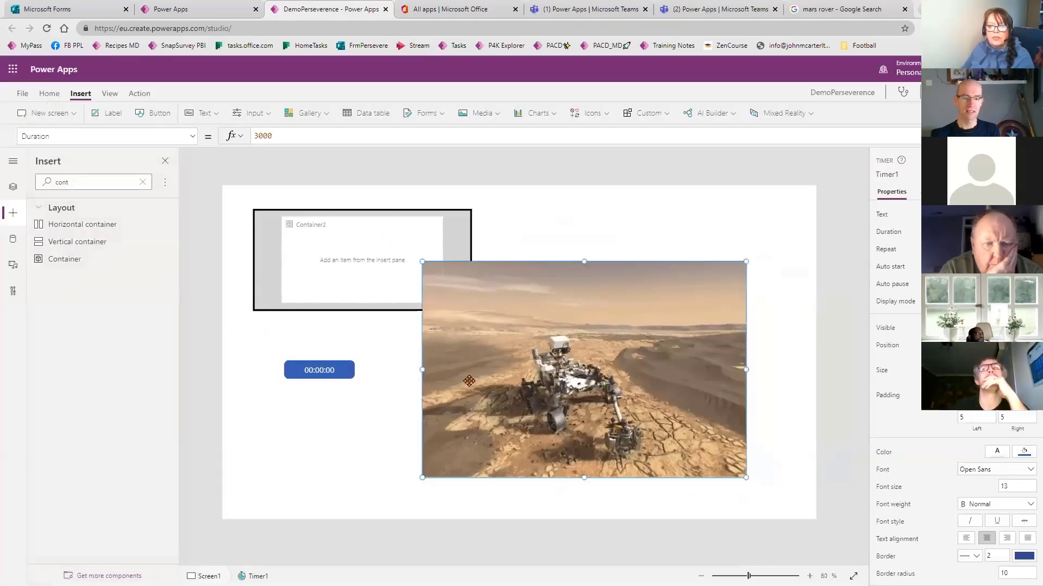
- Invert the rover image's Transparency formula to 1-Timer1.Value/Timer1.Duration and run the timer in a preview
left_click(256, 138)
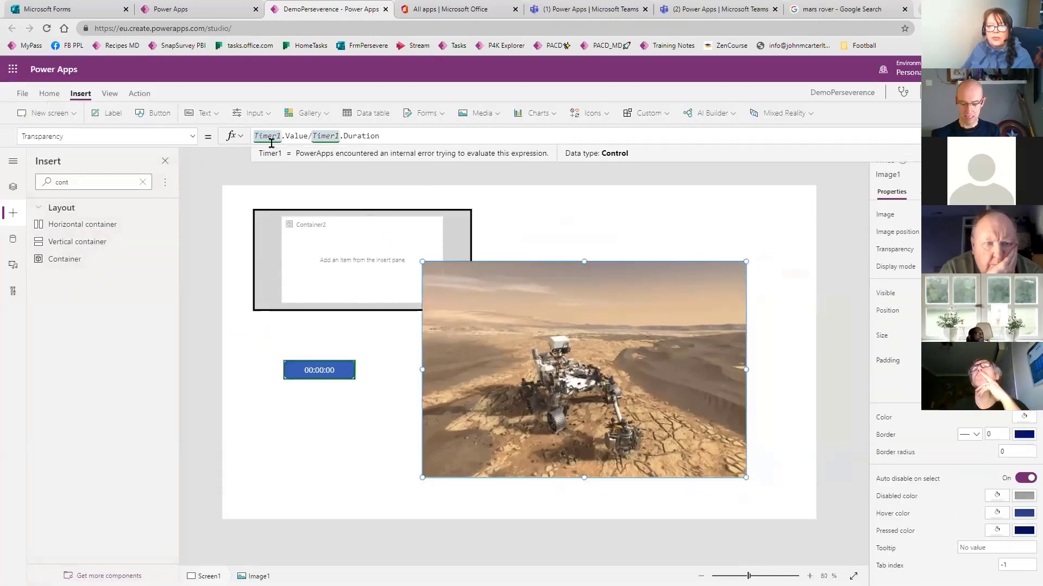
type("1-")
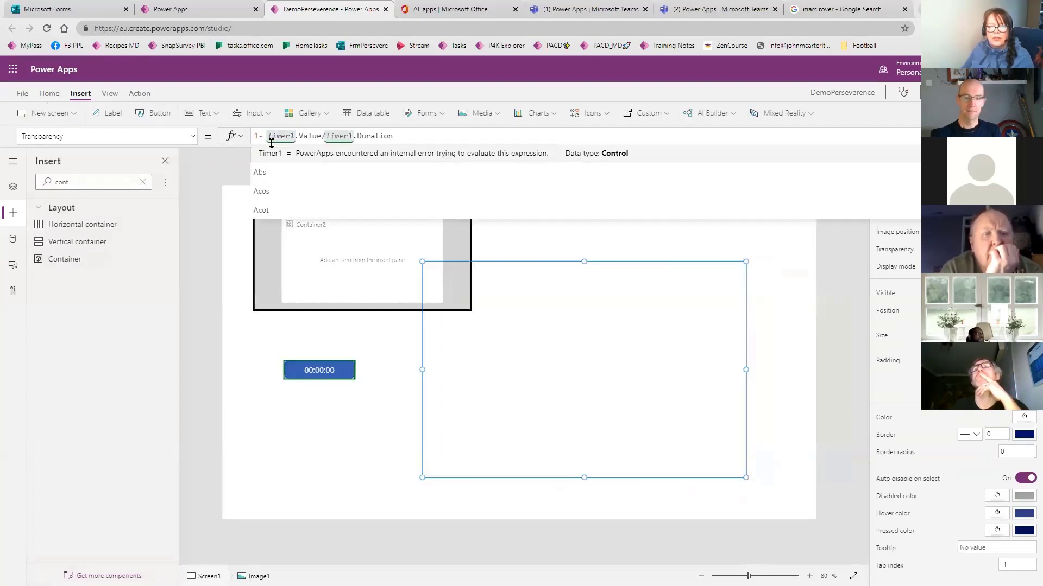
key("BackSpace")
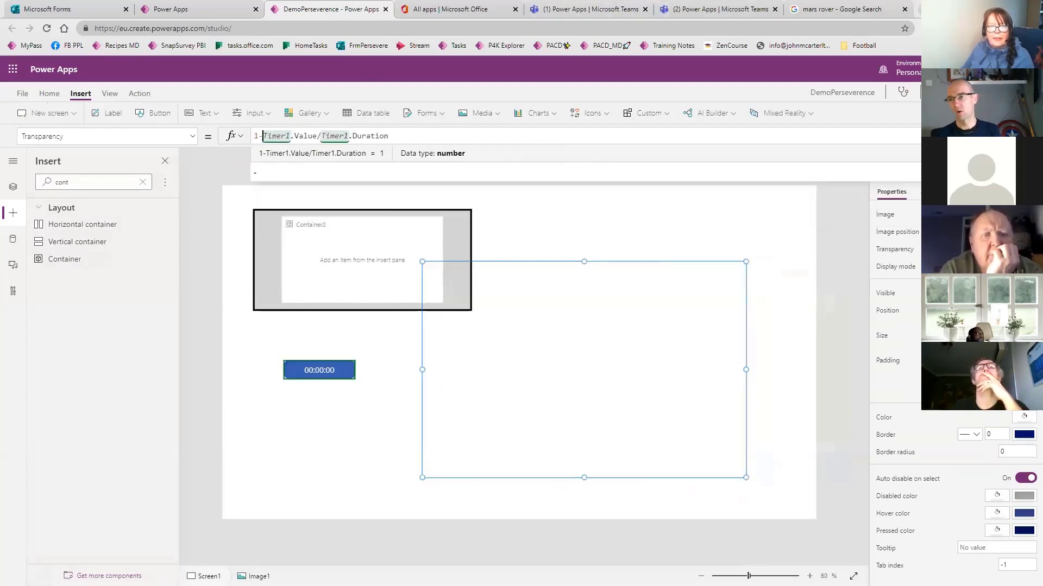
key("F5")
left_click(236, 353)
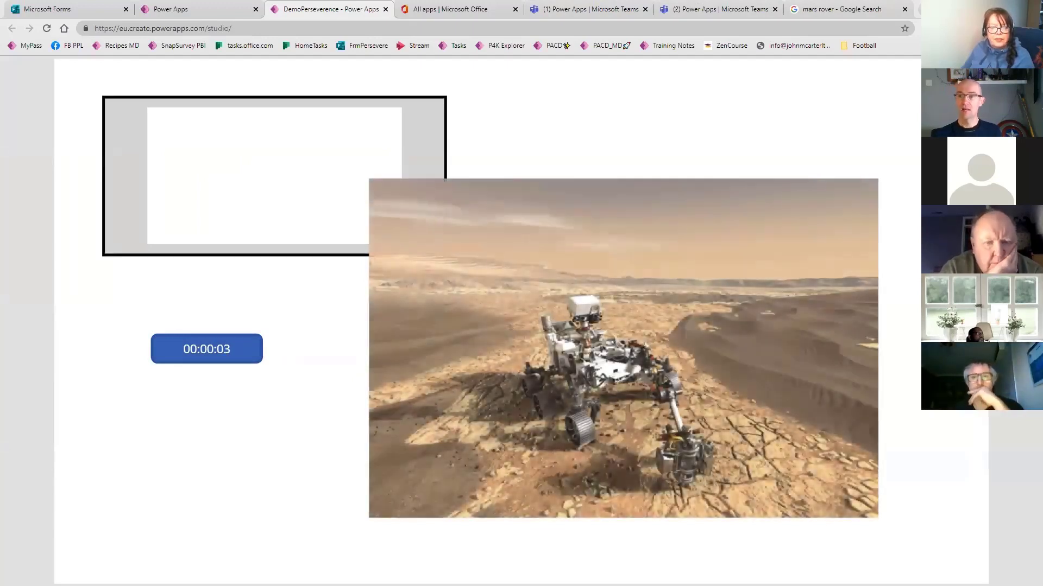
key("Escape")
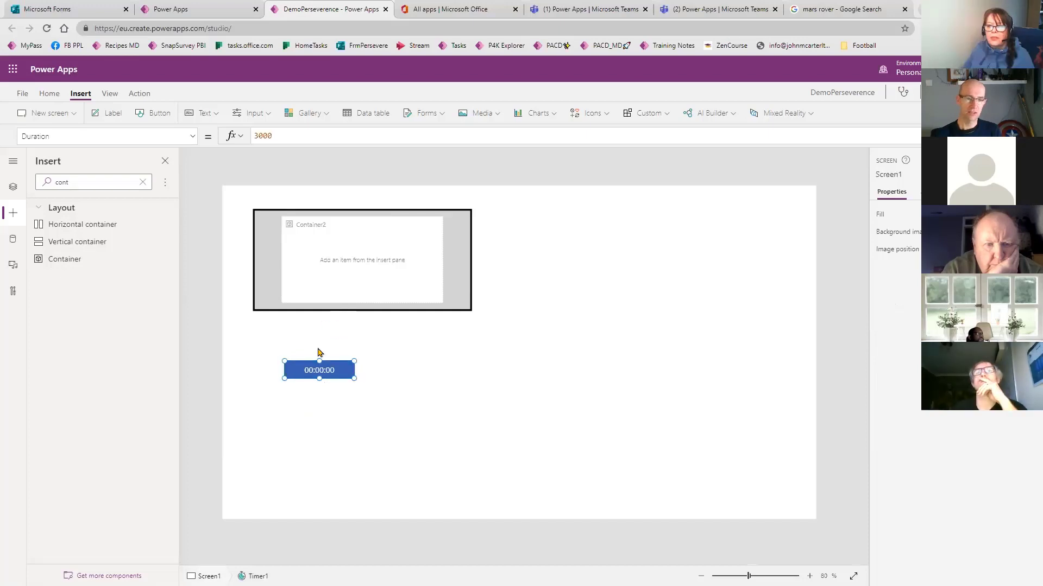
- Wrap the rover image's Transparency formula in a condition: If(Timer1.Value<3000, 1-Timer1.Value/Timer1.Duration,0)
left_click(542, 368)
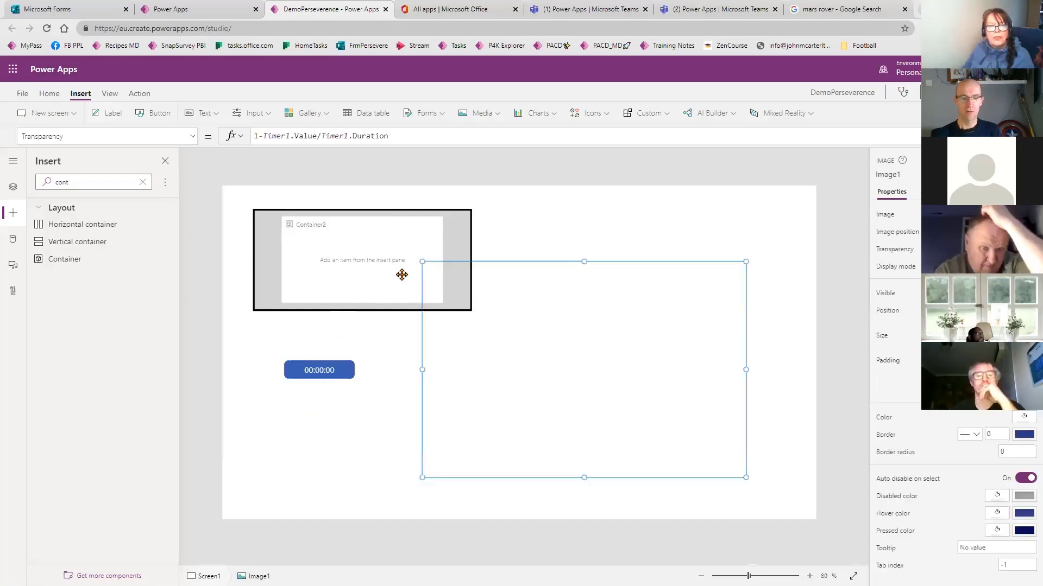
left_click(266, 136)
key("Home")
type("If(")
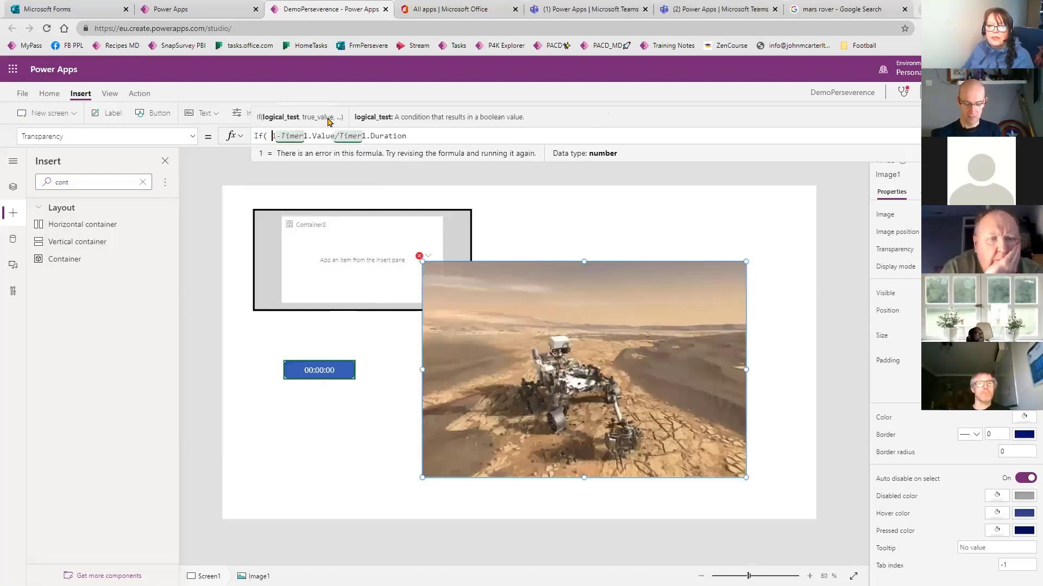
type(" timer1")
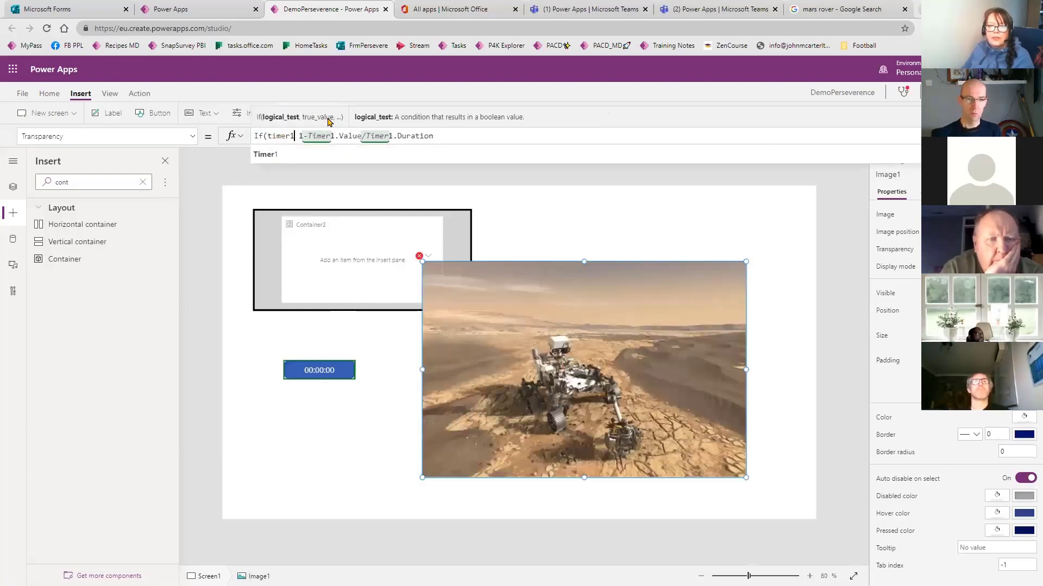
type(".")
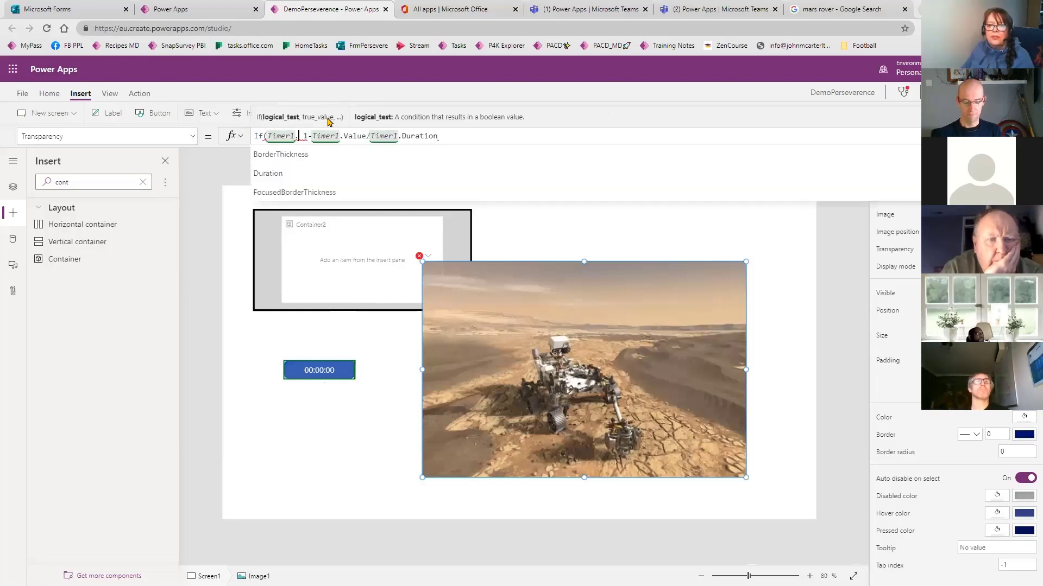
type("value")
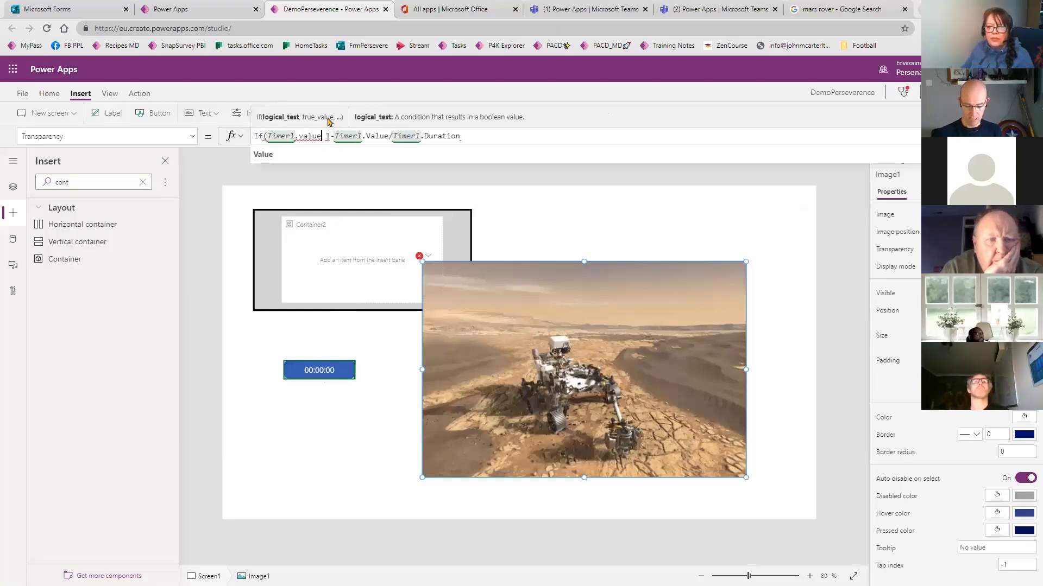
type("<3")
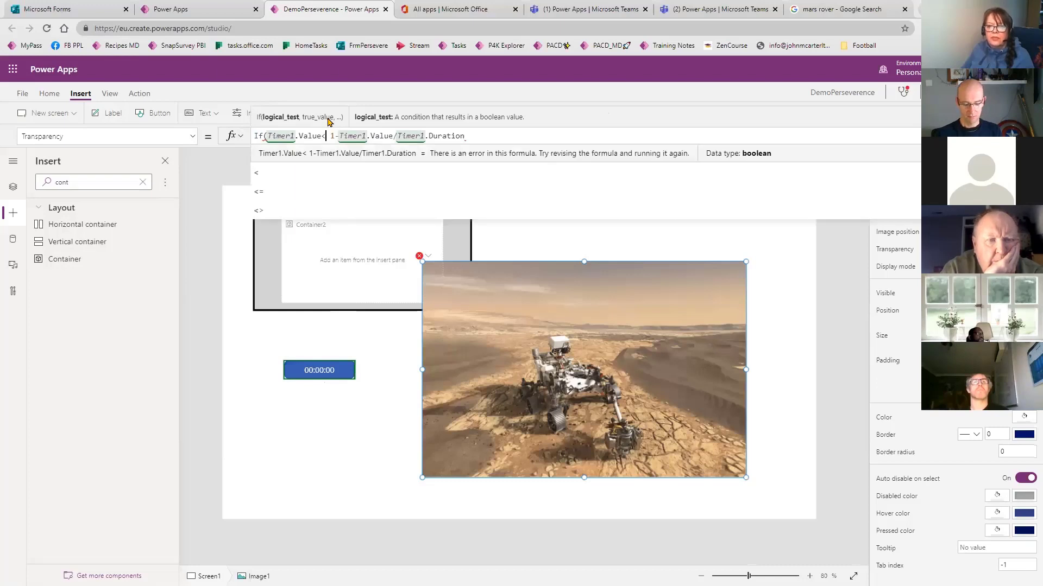
type("000")
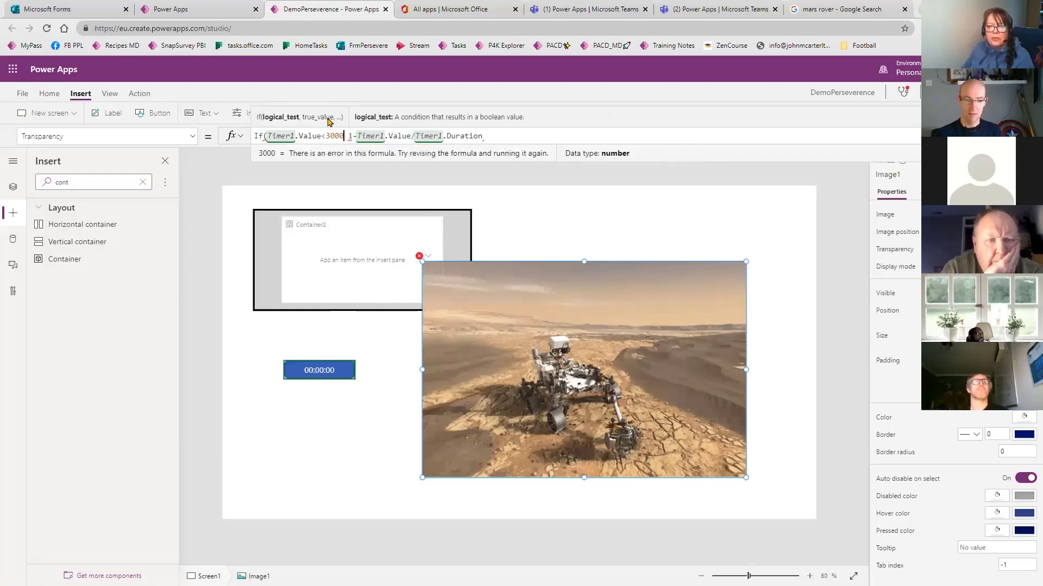
type(",")
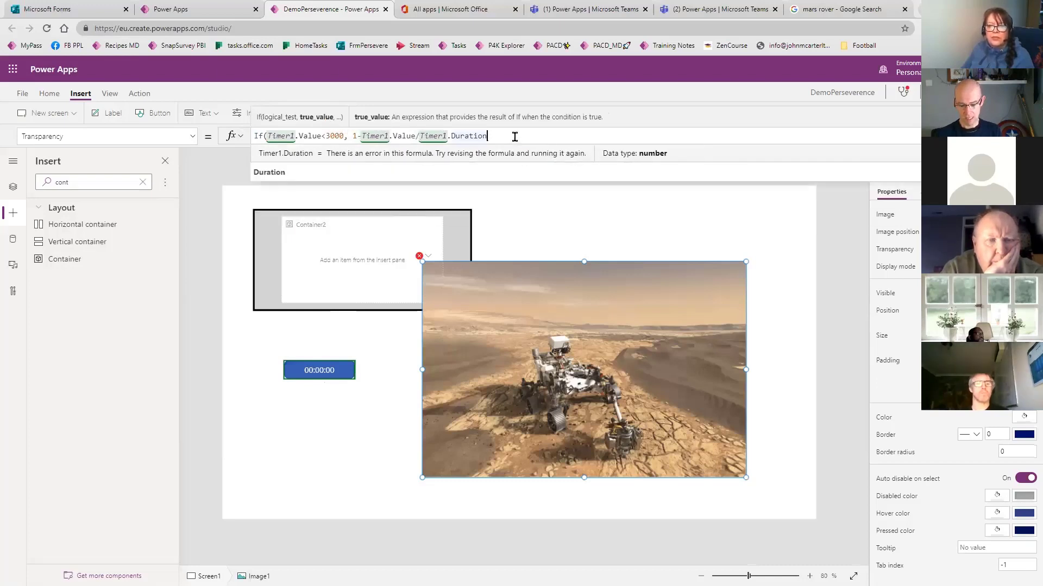
type(",0")
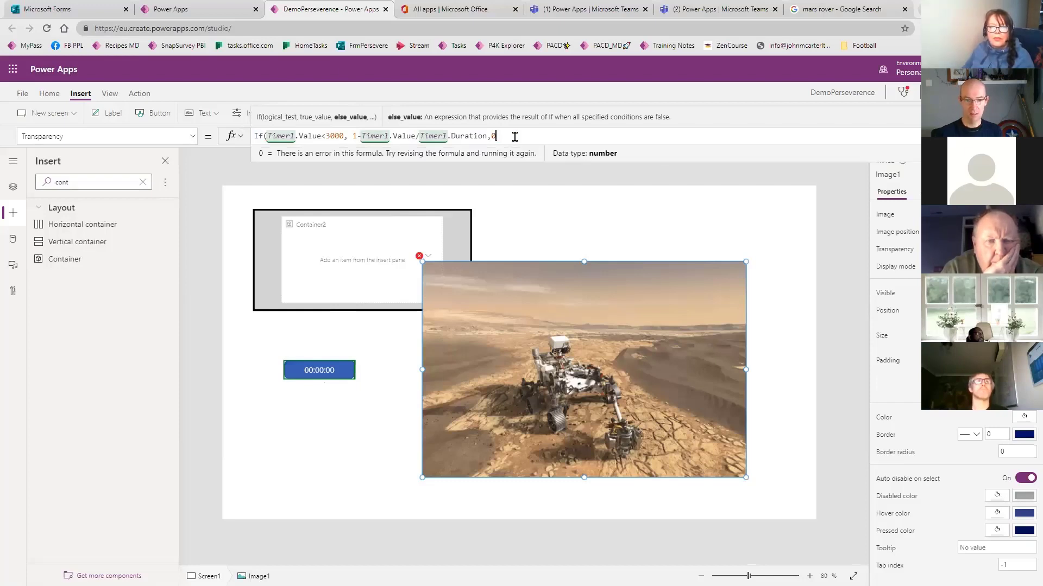
type(")")
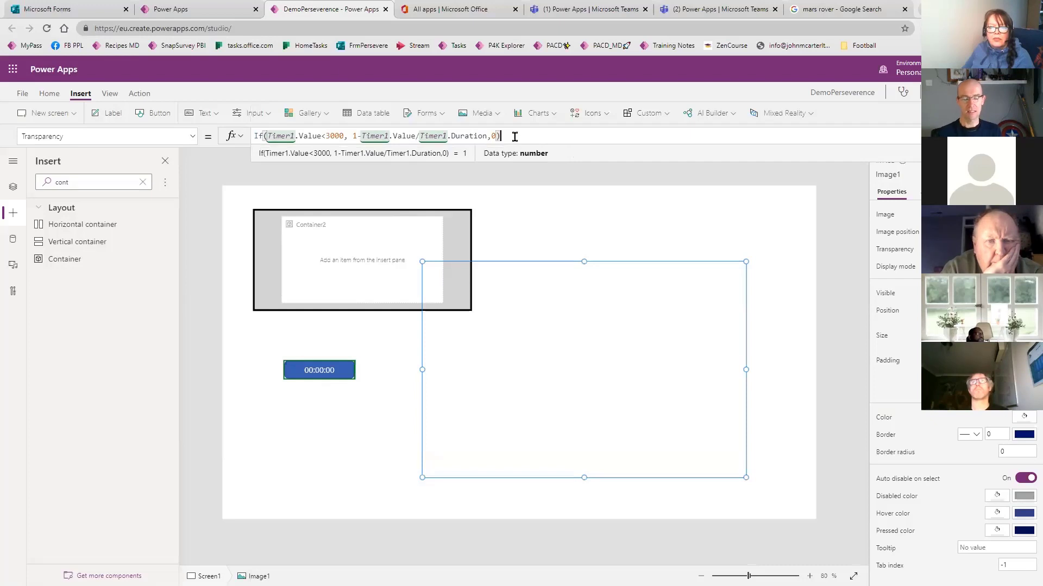
- Set the timer's Duration to 11000 and preview the app to test the conditional fade
left_click(323, 374)
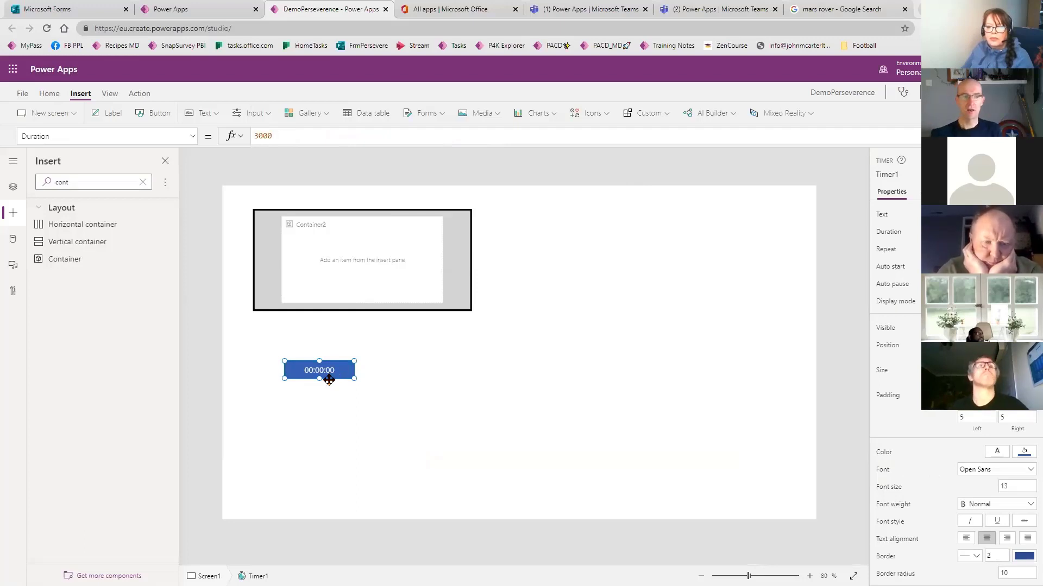
double_click(290, 136)
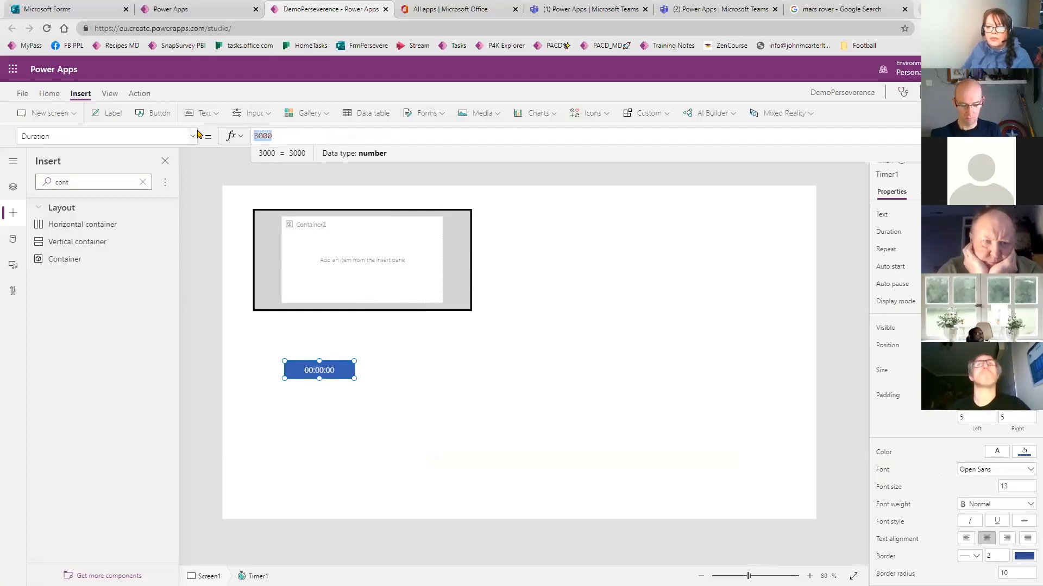
type("11000")
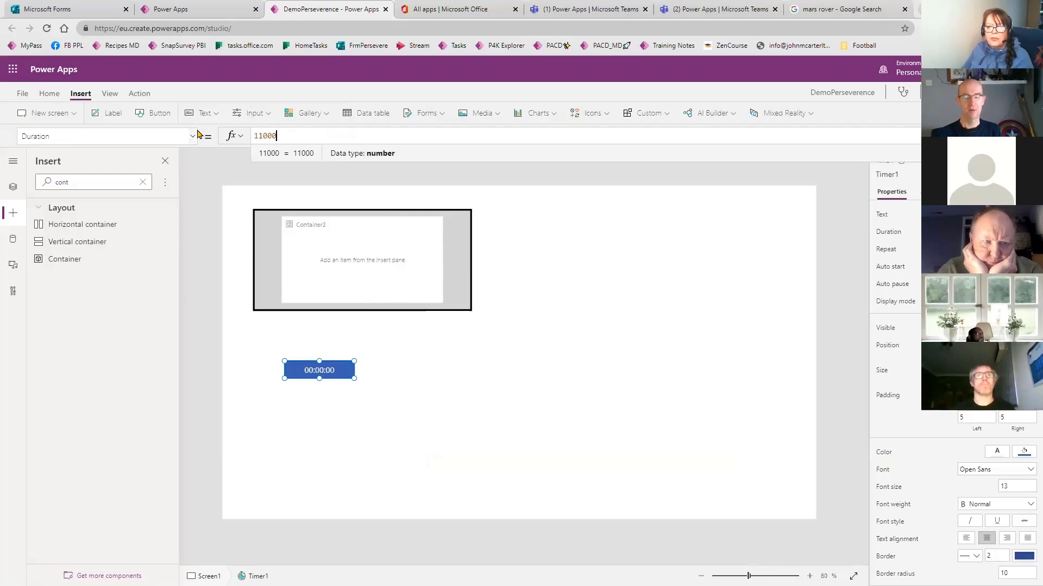
left_click(291, 420)
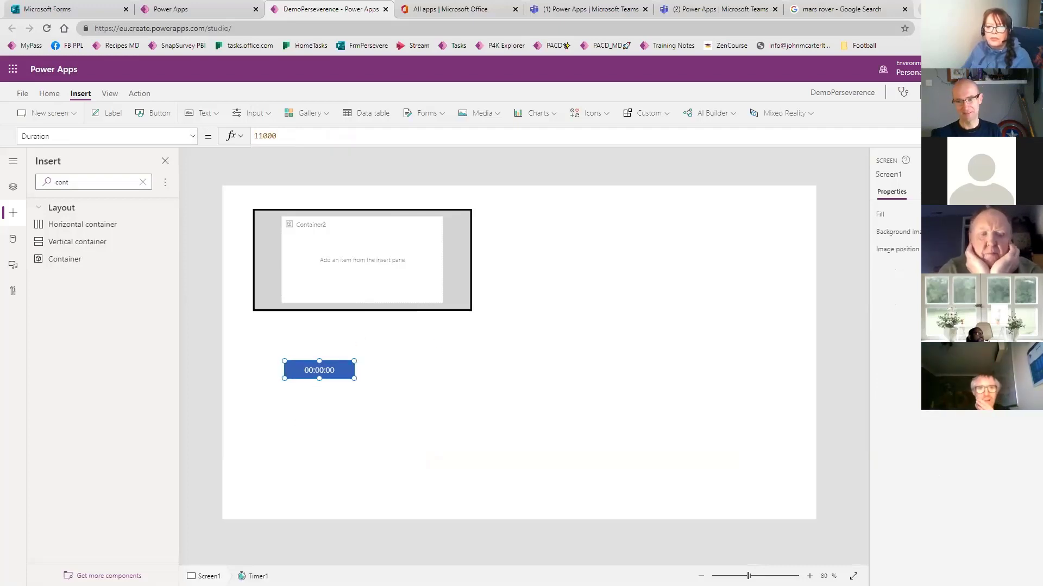
key("F5")
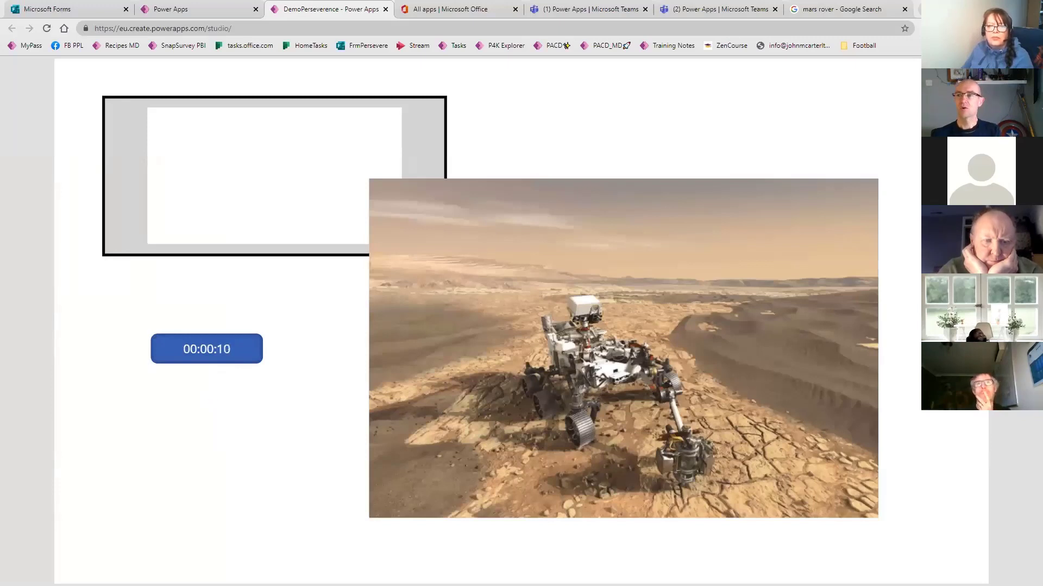
key("Escape")
left_click(343, 364)
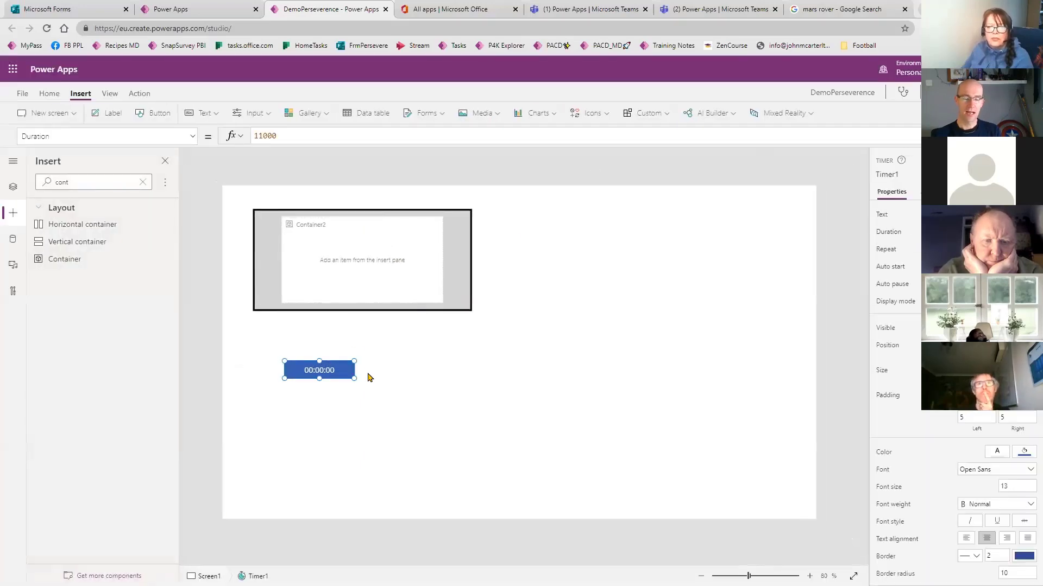
- Split the rover image's Transparency formula across lines, moving the final else value 0 below the first condition with blank lines between
left_click(450, 387)
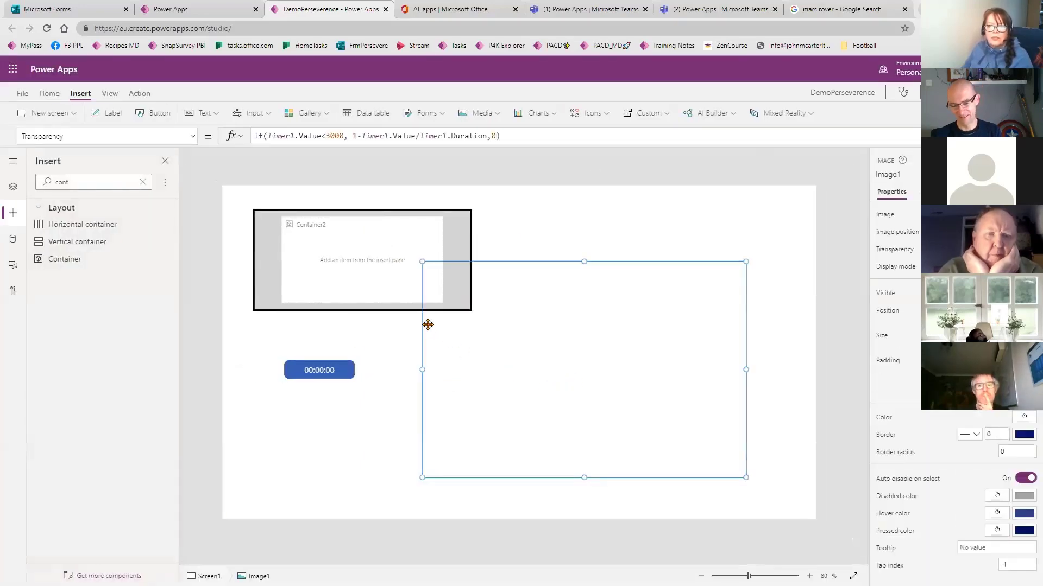
left_click(520, 135)
key("BackSpace")
key("BackSpace")
key("BackSpace")
key("BackSpace")
key("BackSpace")
key("BackSpace")
key("BackSpace")
key("BackSpace")
key("BackSpace")
key("BackSpace")
key("BackSpace")
key("BackSpace")
key("BackSpace")
key("BackSpace")
key("BackSpace")
key("BackSpace")
key("BackSpace")
key("BackSpace")
key("BackSpace")
key("BackSpace")
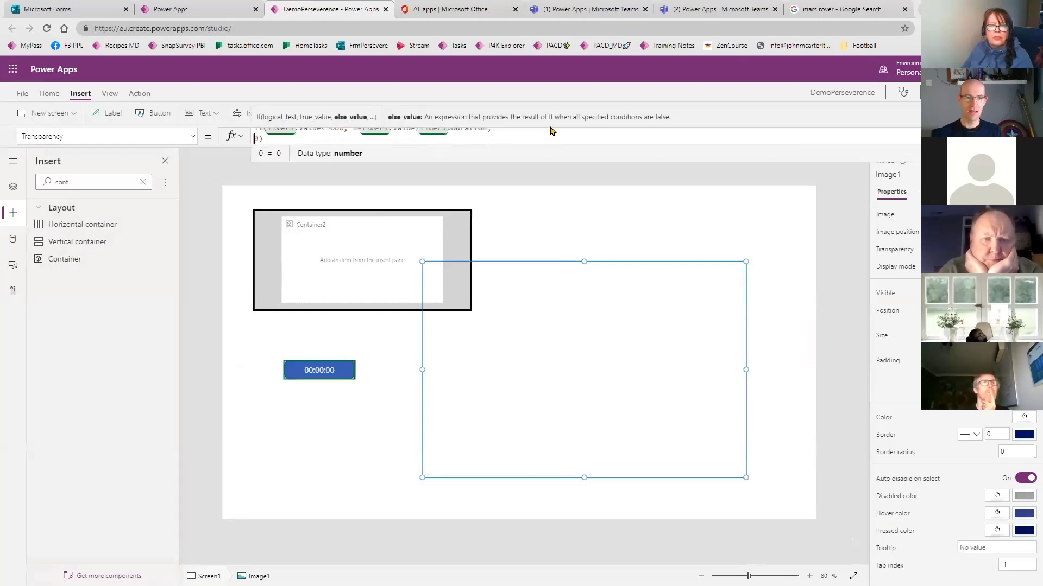
type("If(Timer1.Value<3000, 1-Timer1.Value/Timer1.Duration,")
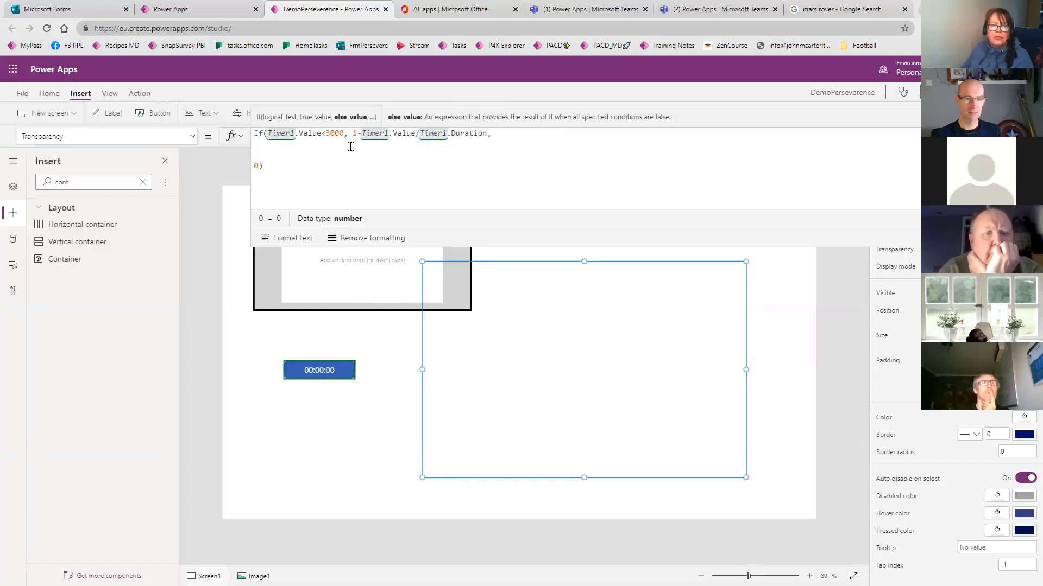
- Add a second condition, Timer1.Value<=8000,0, on the line below the first condition in the image's Transparency formula
left_click_drag(345, 133, 270, 133)
key("ctrl+c")
left_click(288, 145)
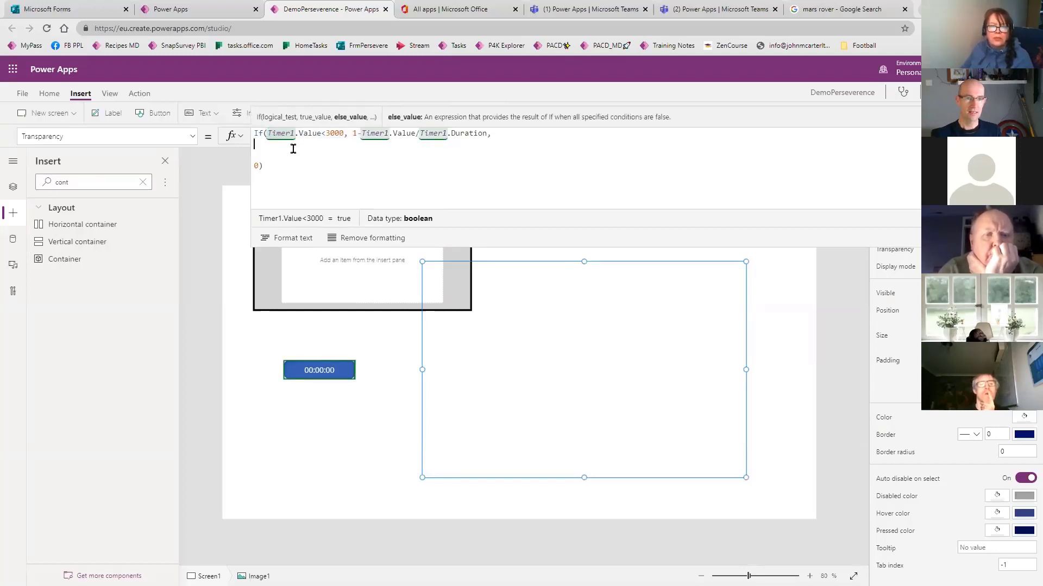
key("ctrl+v")
left_click(313, 146)
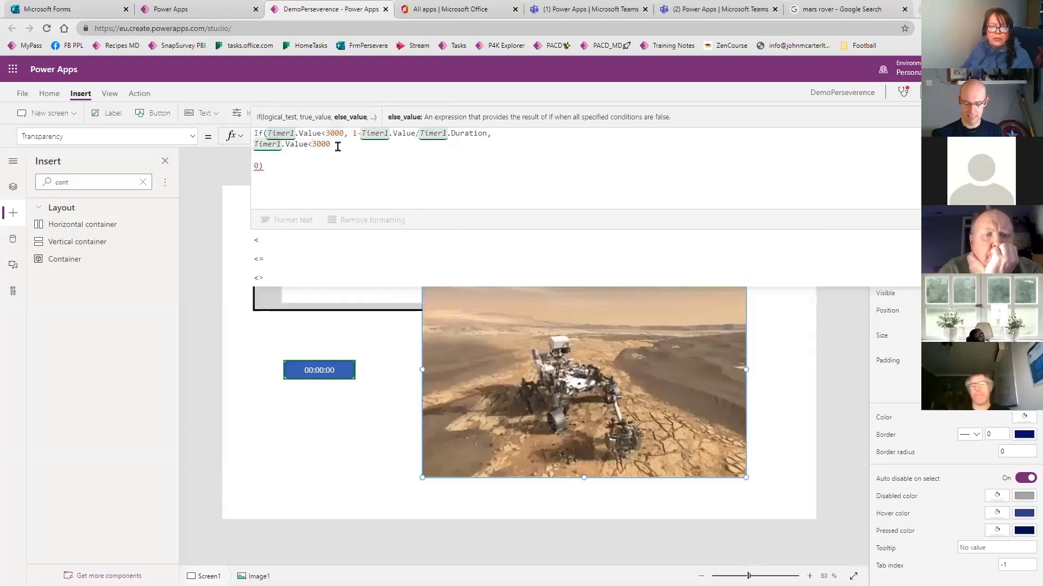
type("=")
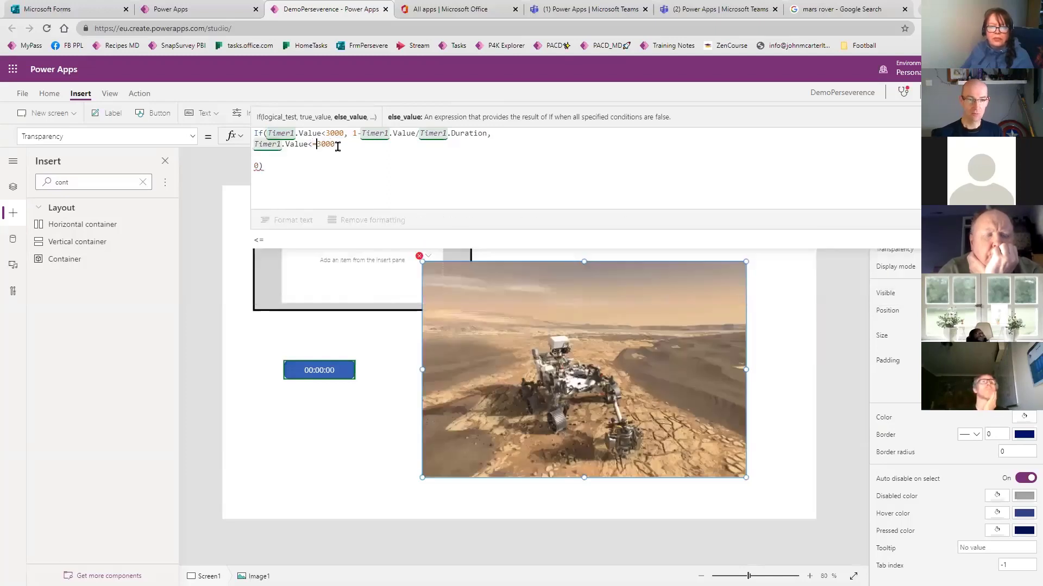
key("BackSpace")
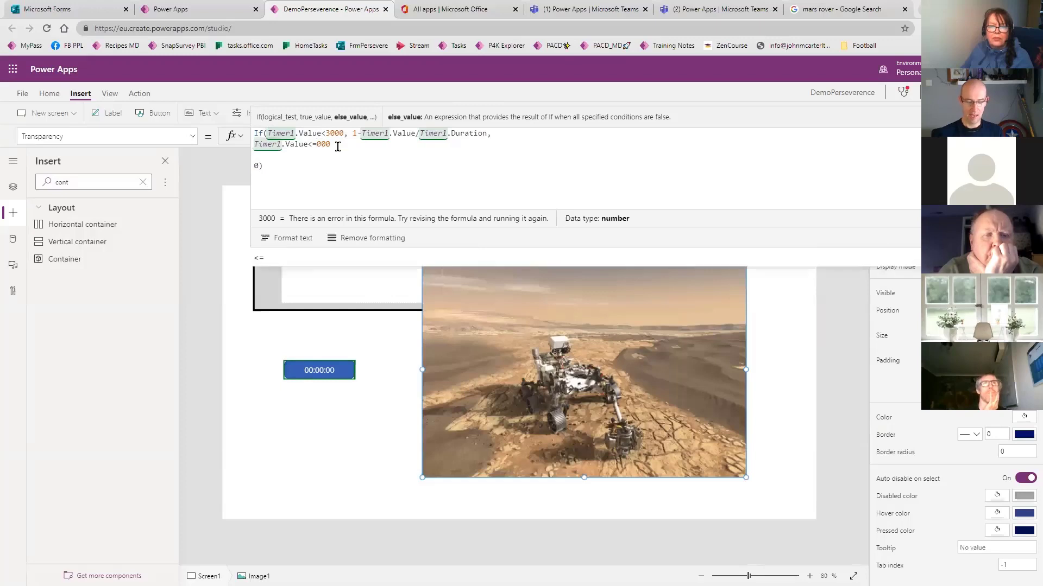
type("8000")
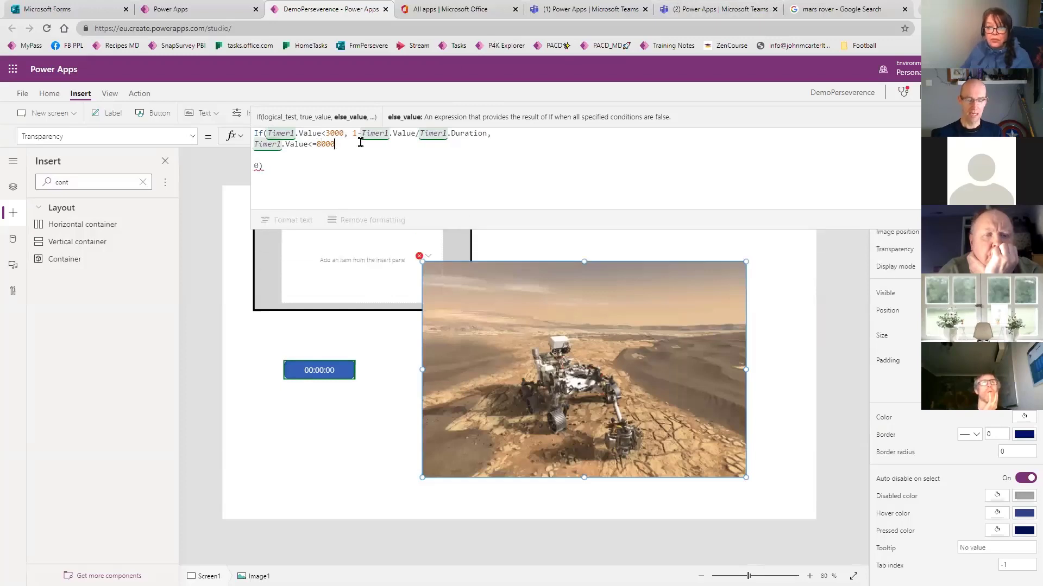
type(",")
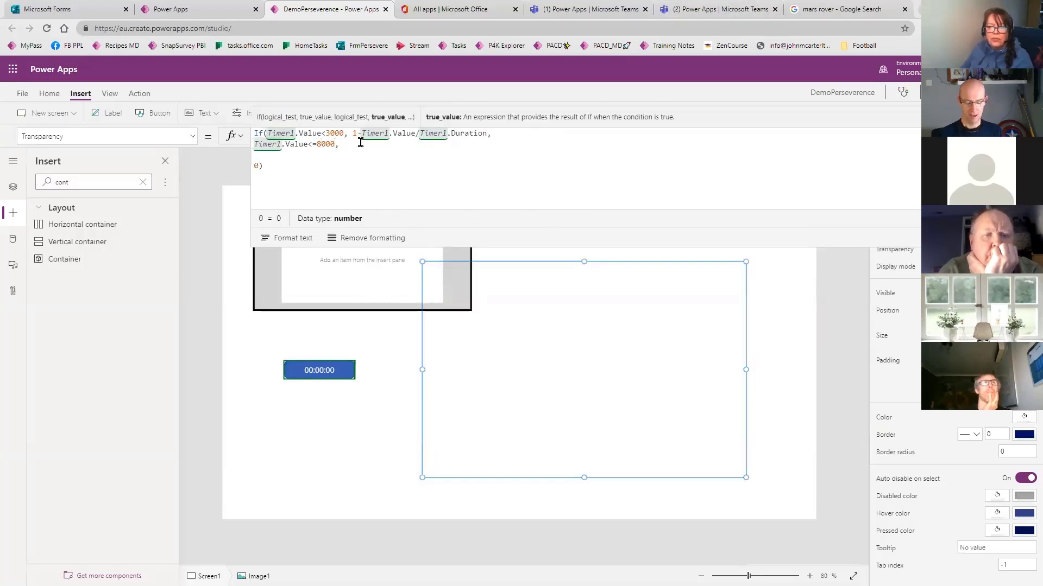
type("0,")
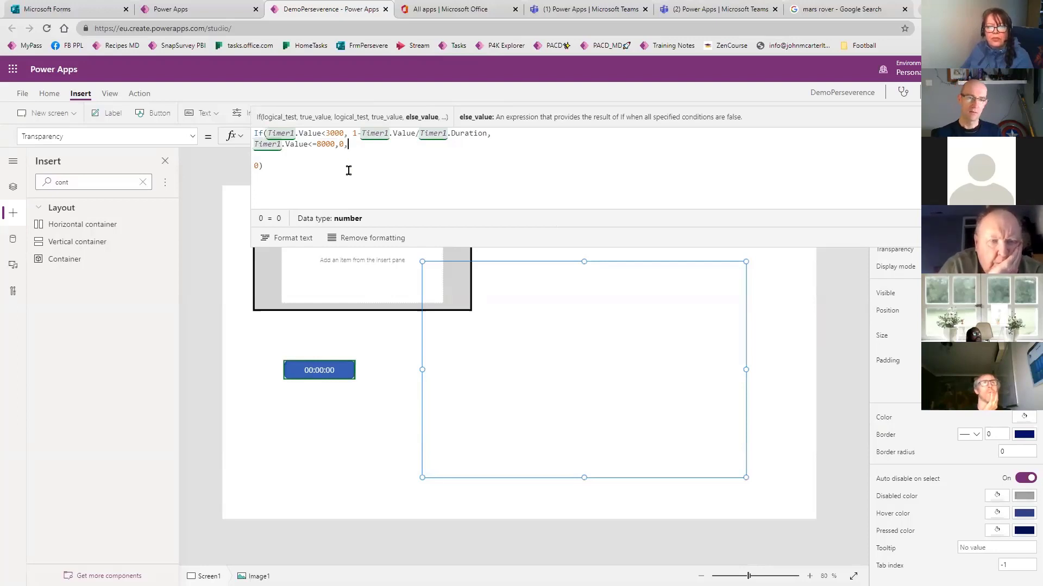
left_click(337, 157)
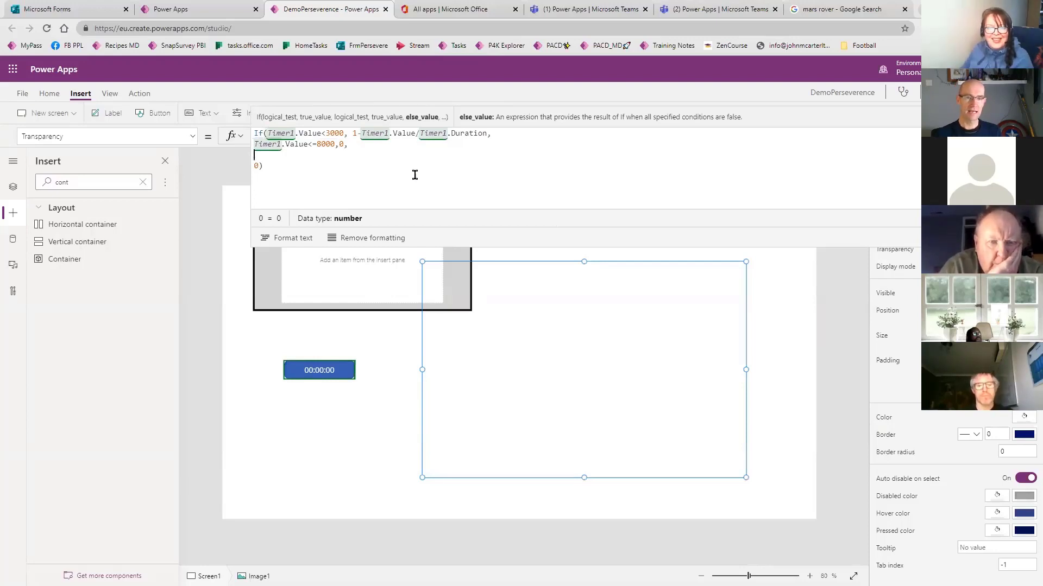
left_click(369, 134)
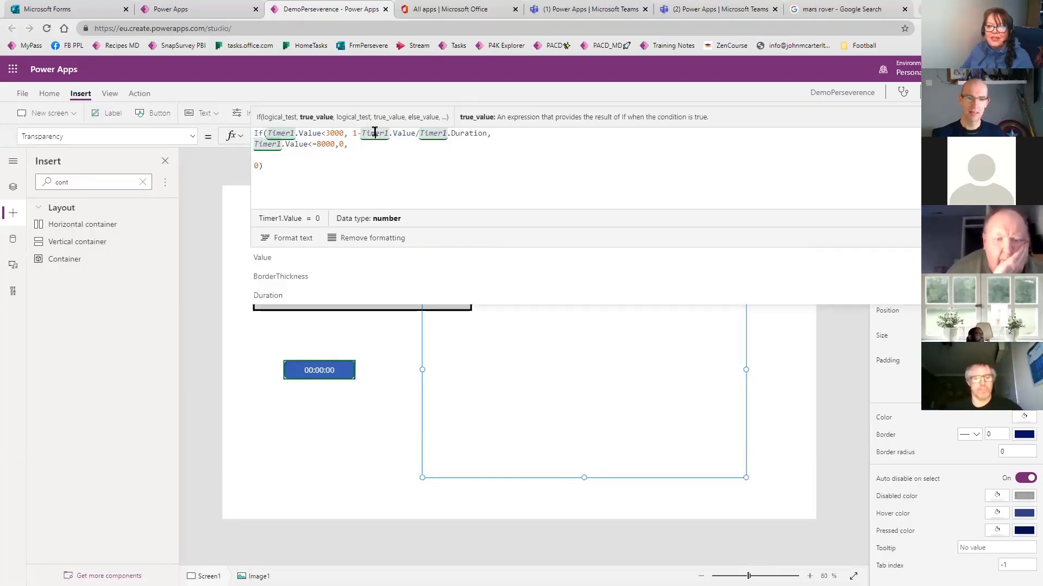
double_click(384, 134)
left_click(414, 133, "shift")
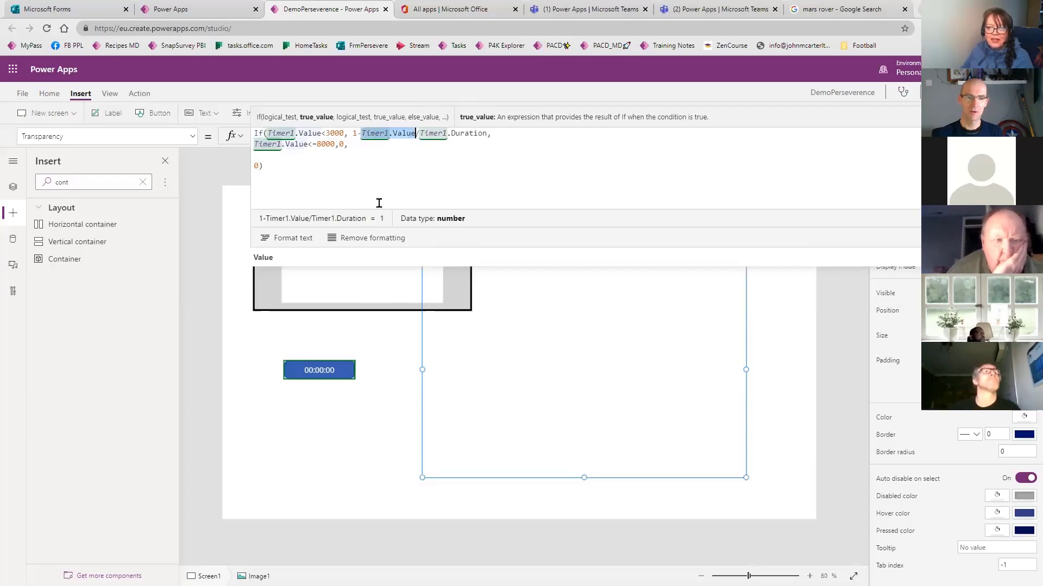
left_click(305, 154)
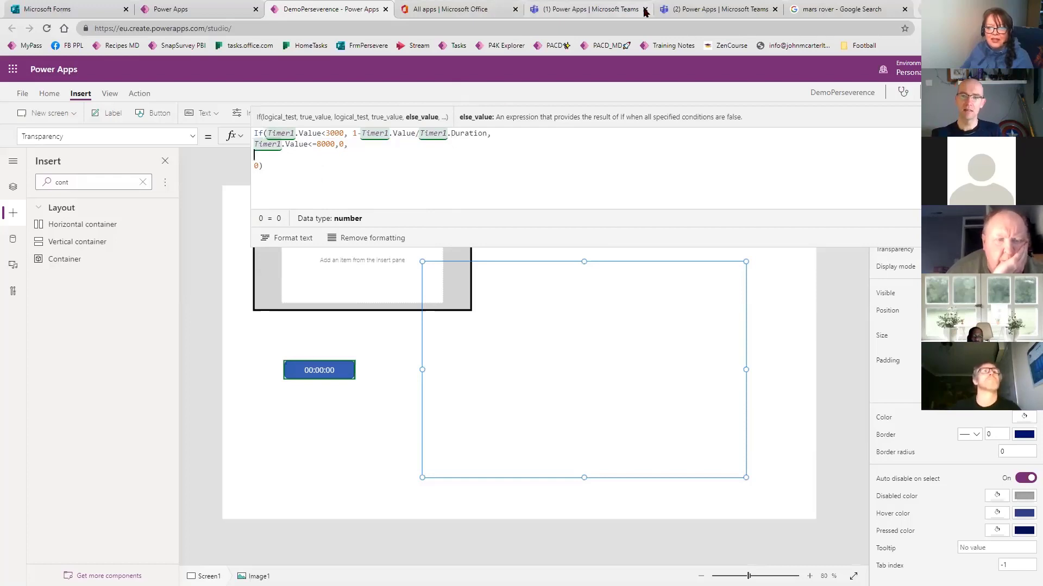
- Switch to the finished NASA Mars Perseverance app in Teams, leave its preview and show the Transparency formula of the large tweet image
left_click(673, 9)
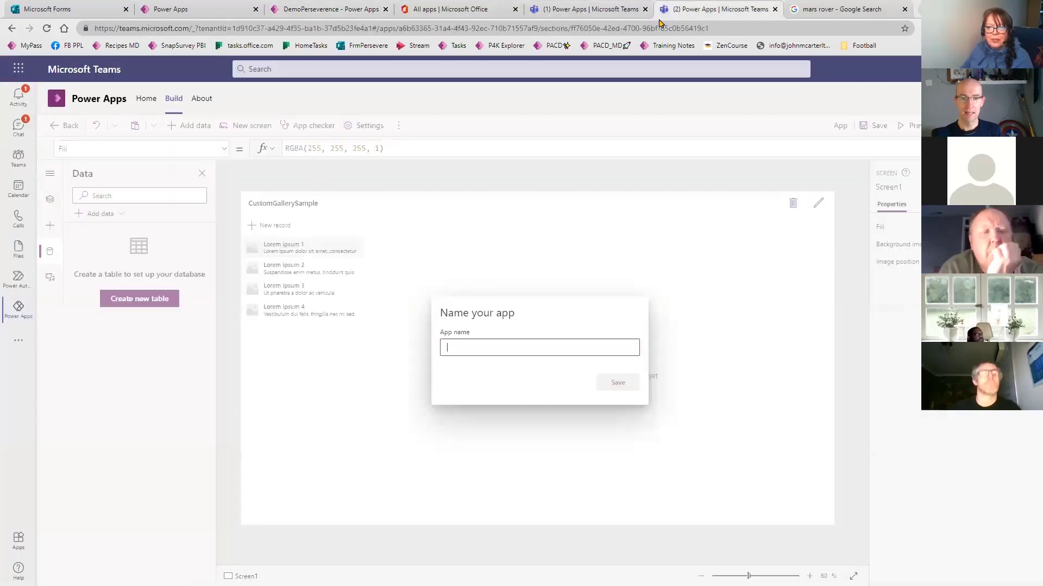
left_click(607, 9)
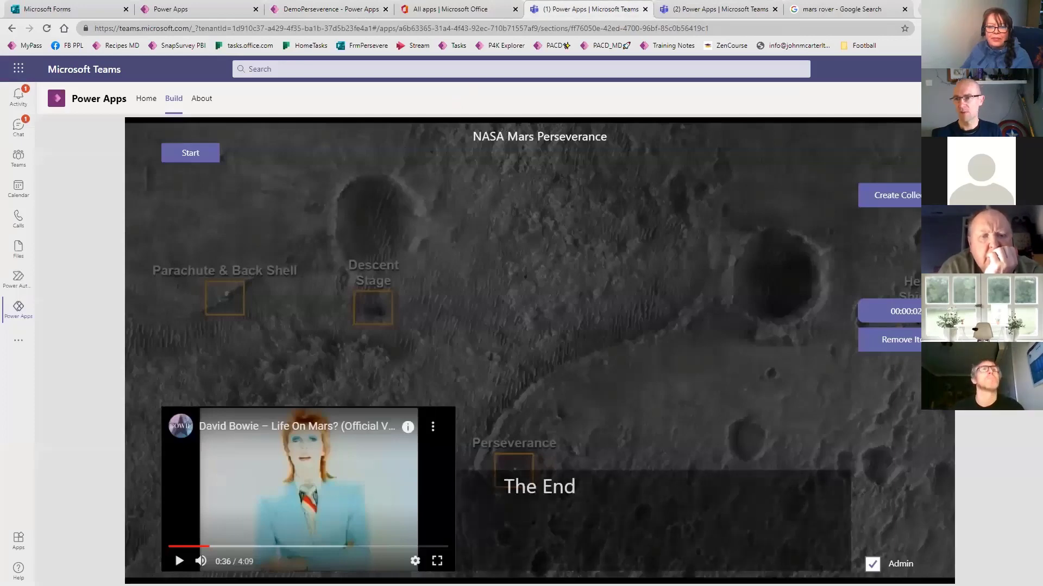
key("Escape")
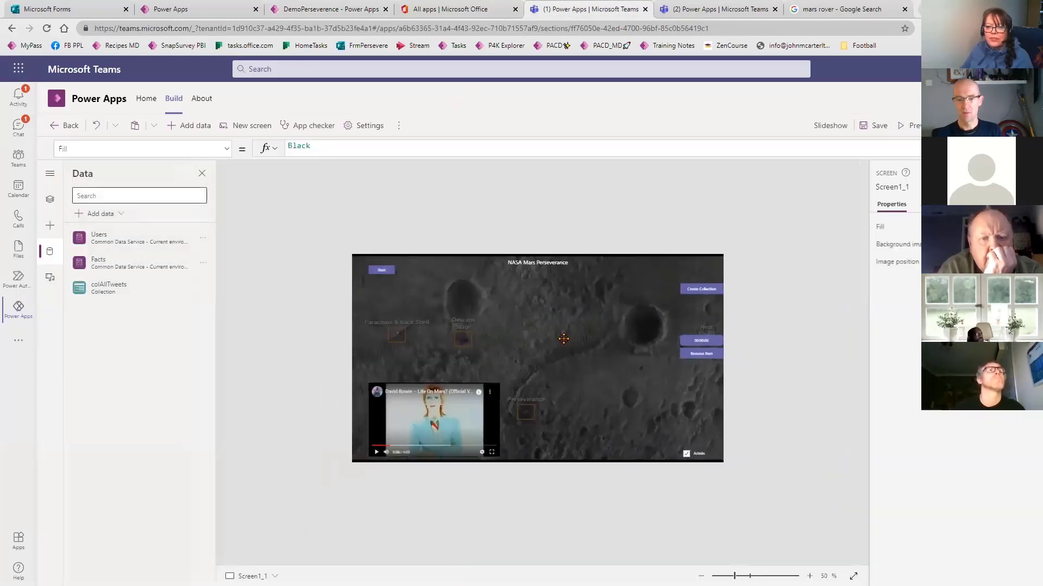
left_click(559, 423)
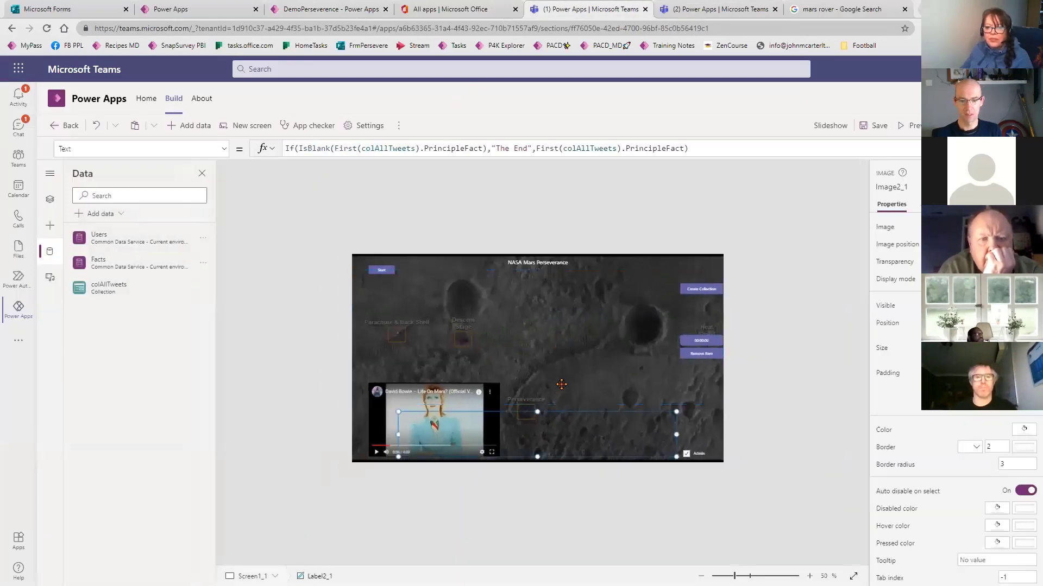
left_click(555, 377)
left_click_drag(116, 149, 36, 159)
type("T")
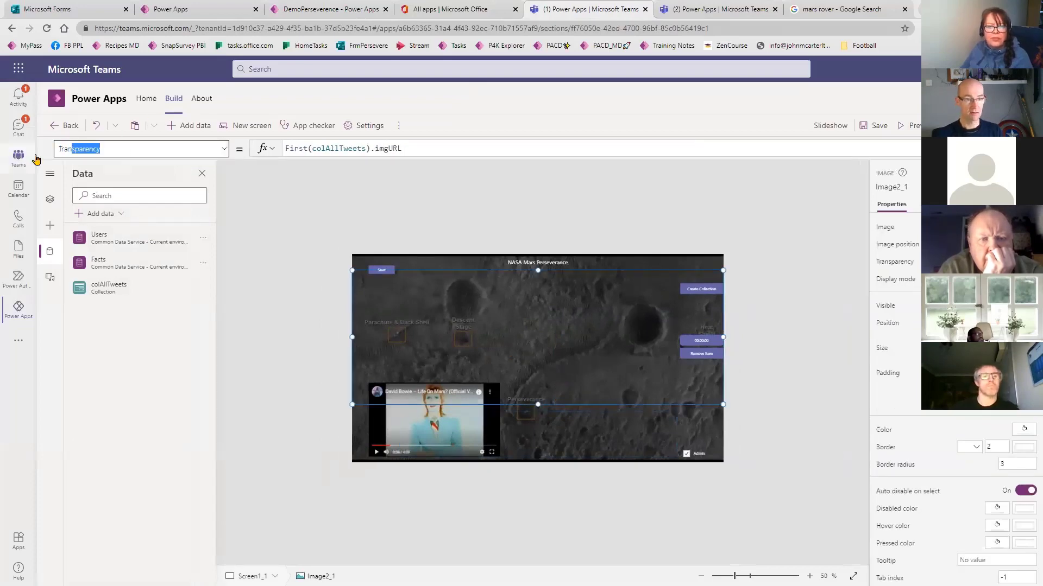
key("Return")
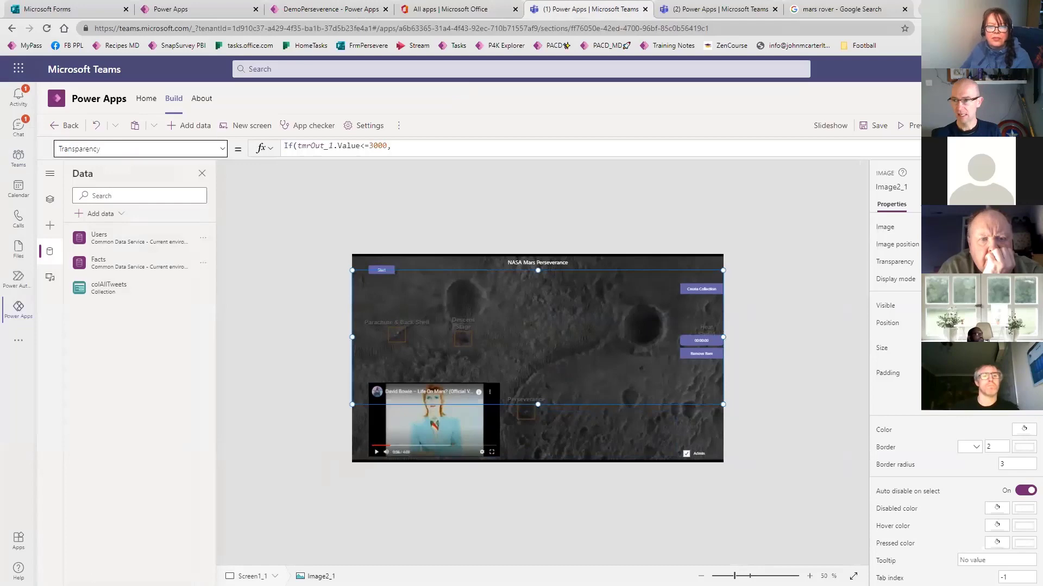
- Copy the finished image's entire Transparency formula and paste it over the rover image's Transparency formula in the DemoPerseverence app
left_click(436, 149)
left_click(375, 207)
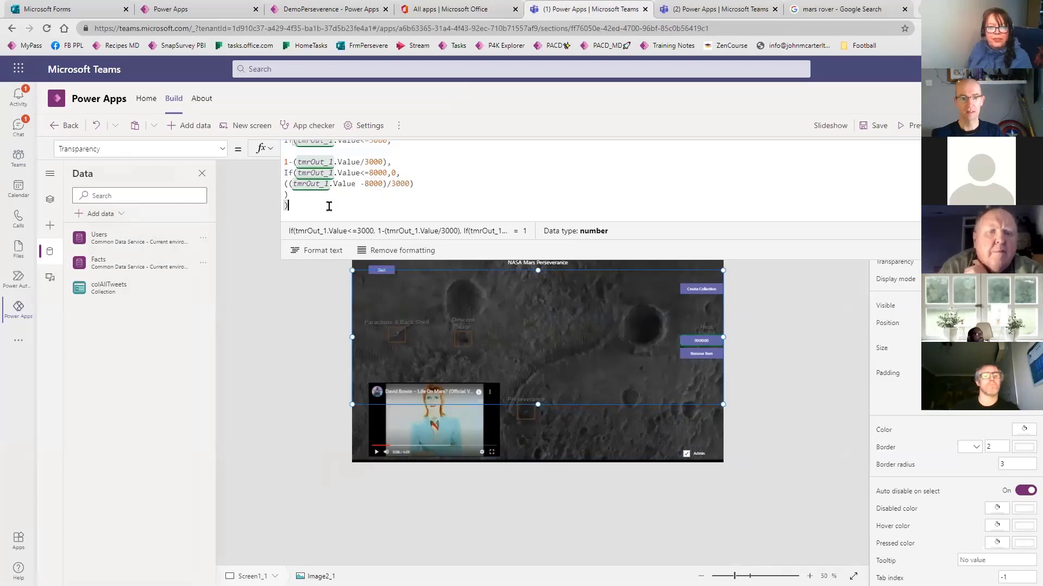
key("ctrl+a")
key("ctrl+c")
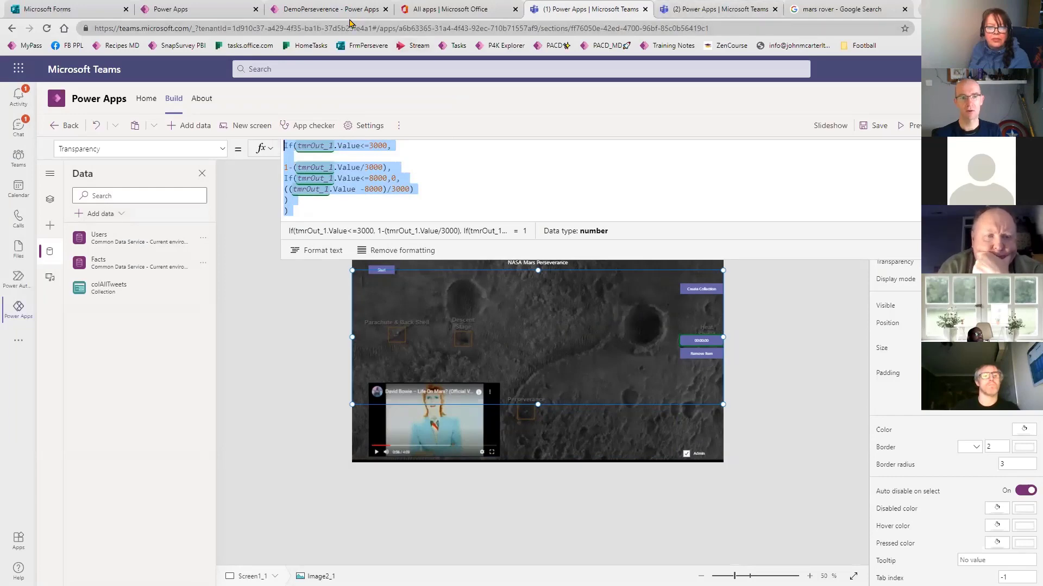
left_click(332, 9)
key("ctrl+a")
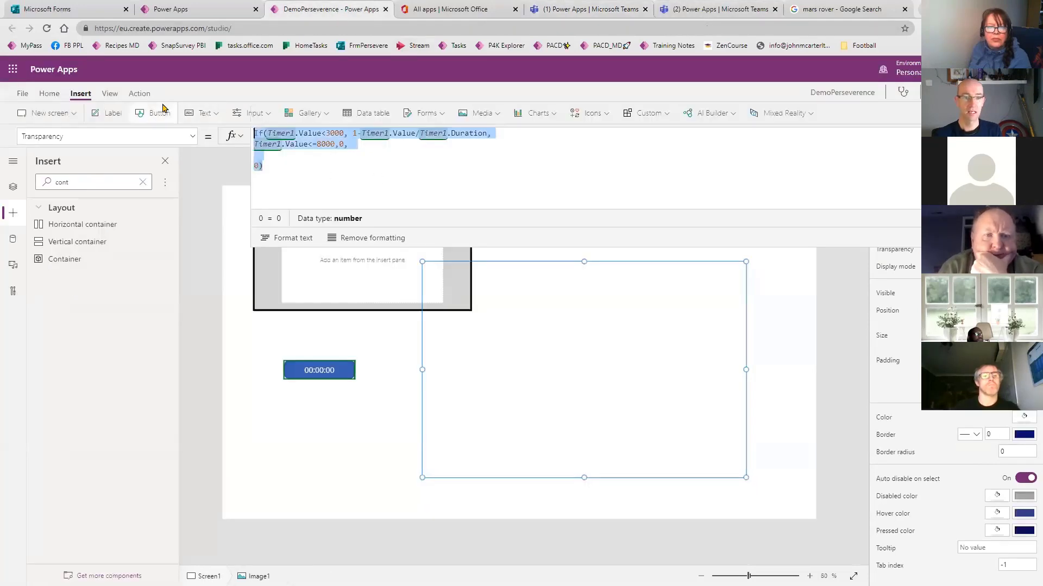
key("ctrl+v")
- Rename the timer to tmrOut_1 to match the timer name used in the pasted Transparency formula
left_click(305, 371)
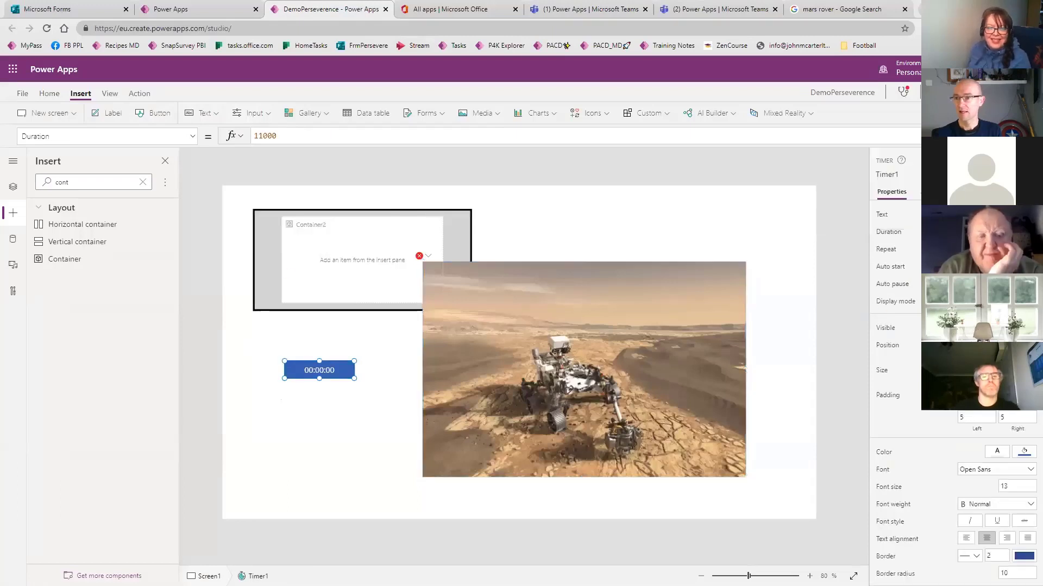
left_click(905, 175)
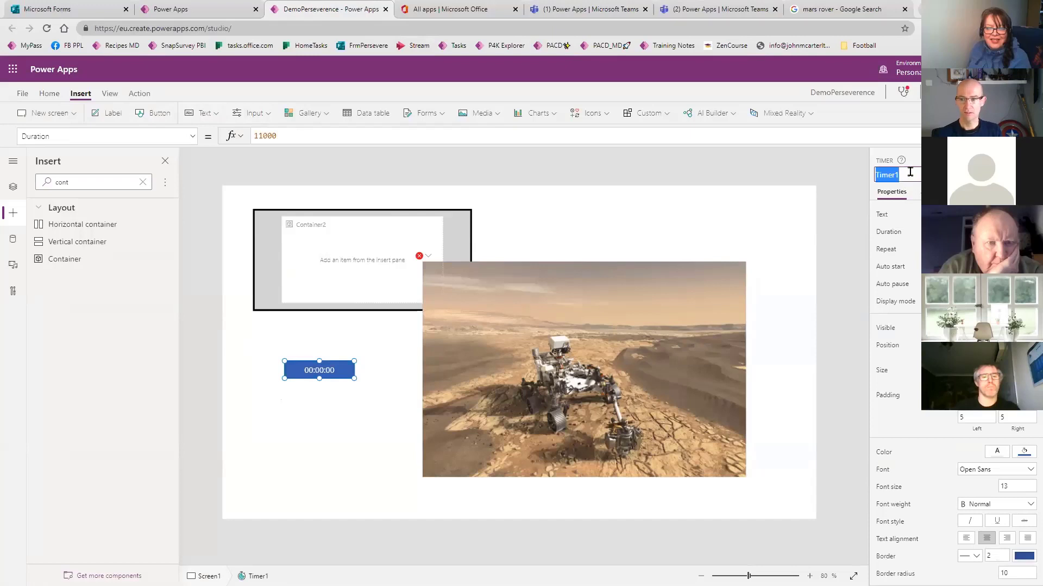
type("tm")
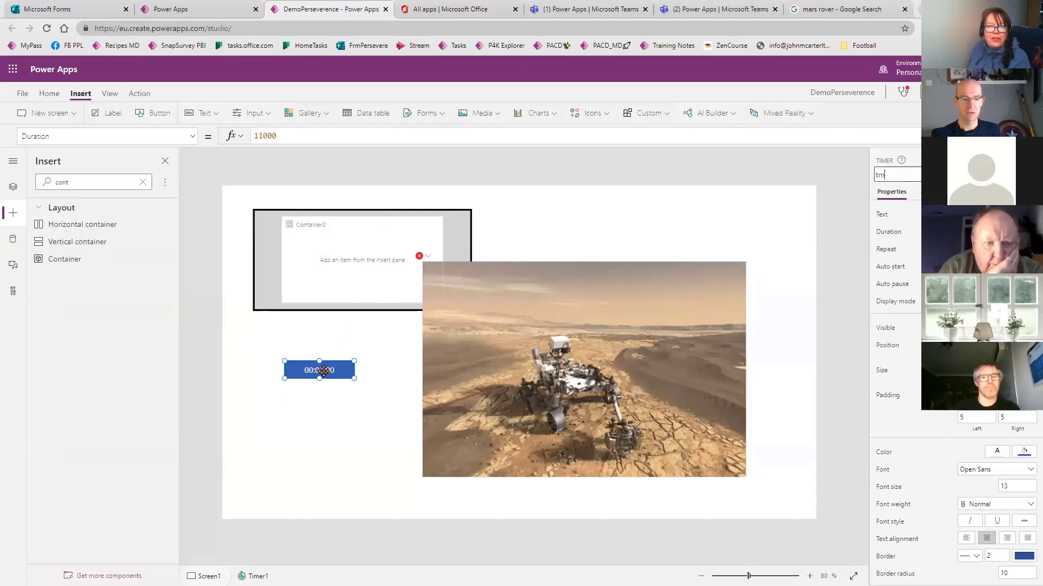
left_click(590, 340)
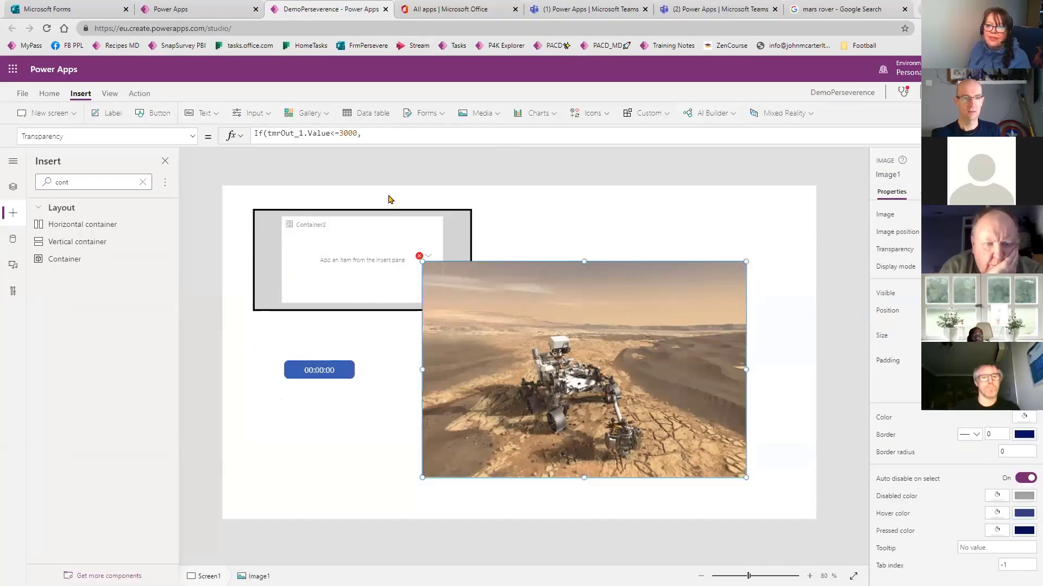
double_click(290, 133)
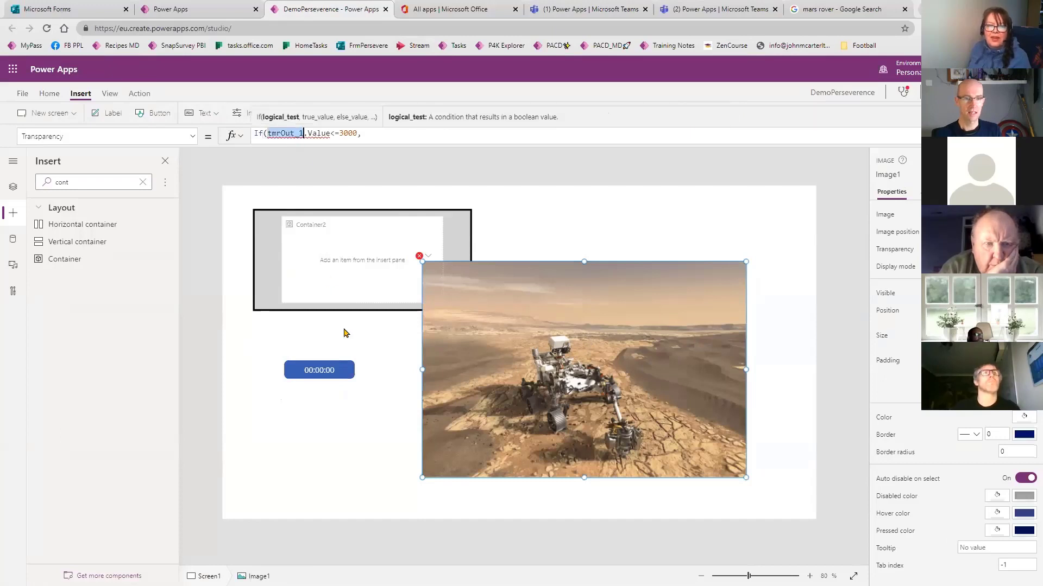
left_click(318, 373)
left_click(896, 177)
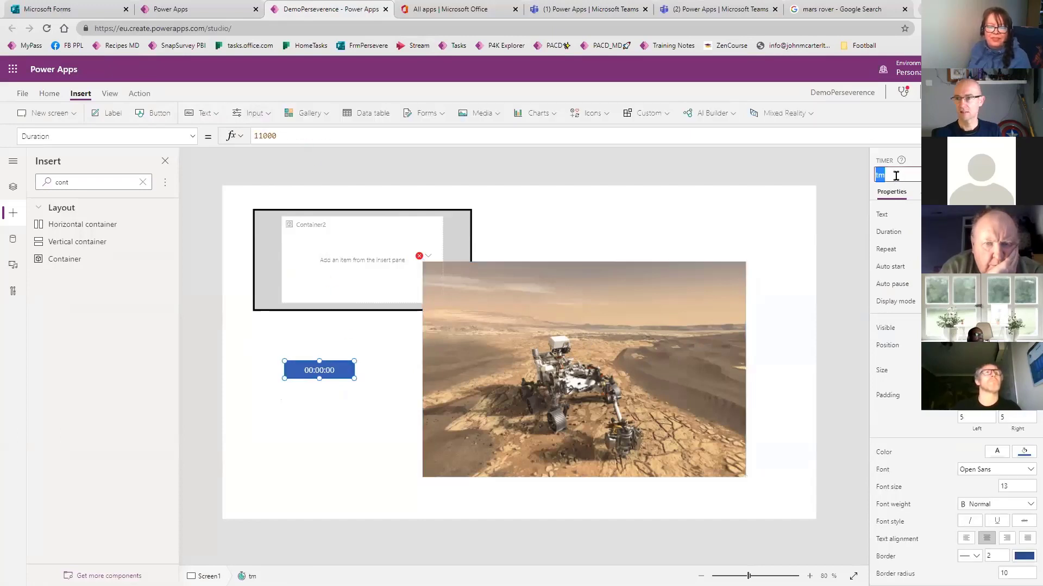
type("rOut_1")
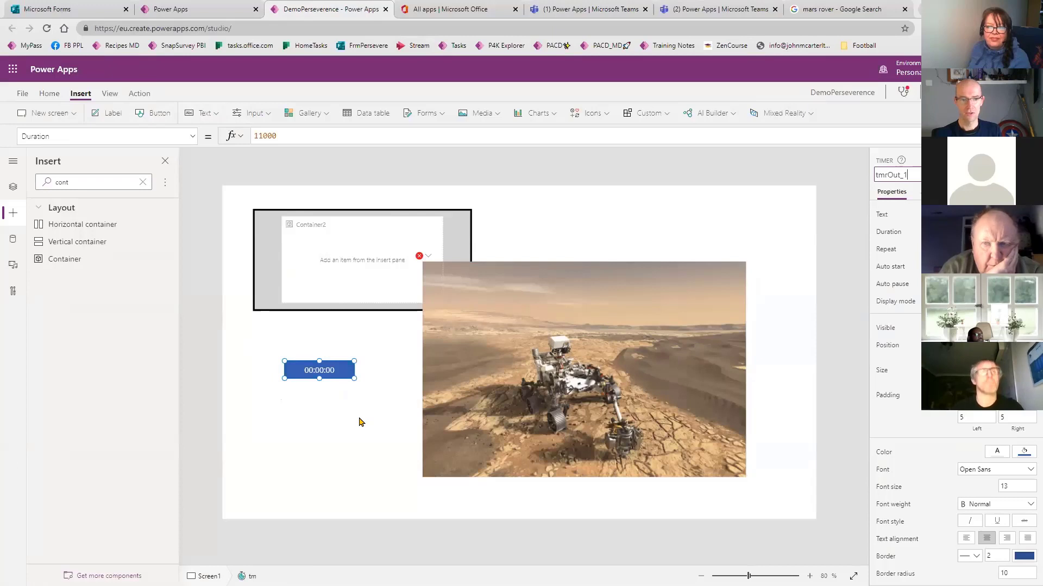
left_click(363, 421)
left_click(347, 374)
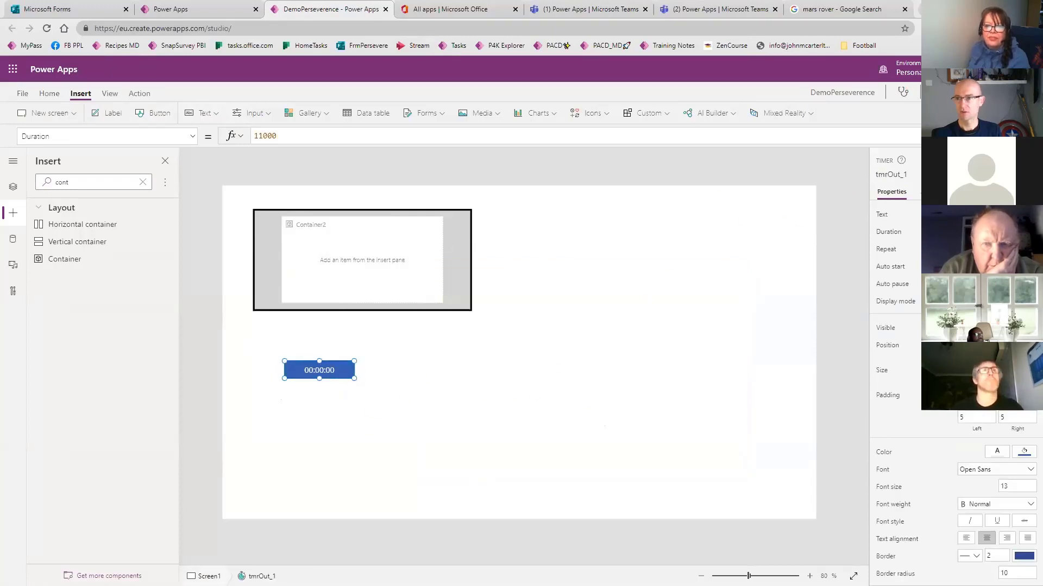
- Preview the app to test the timed fade, and review the rover image's full Transparency formula
key("F5")
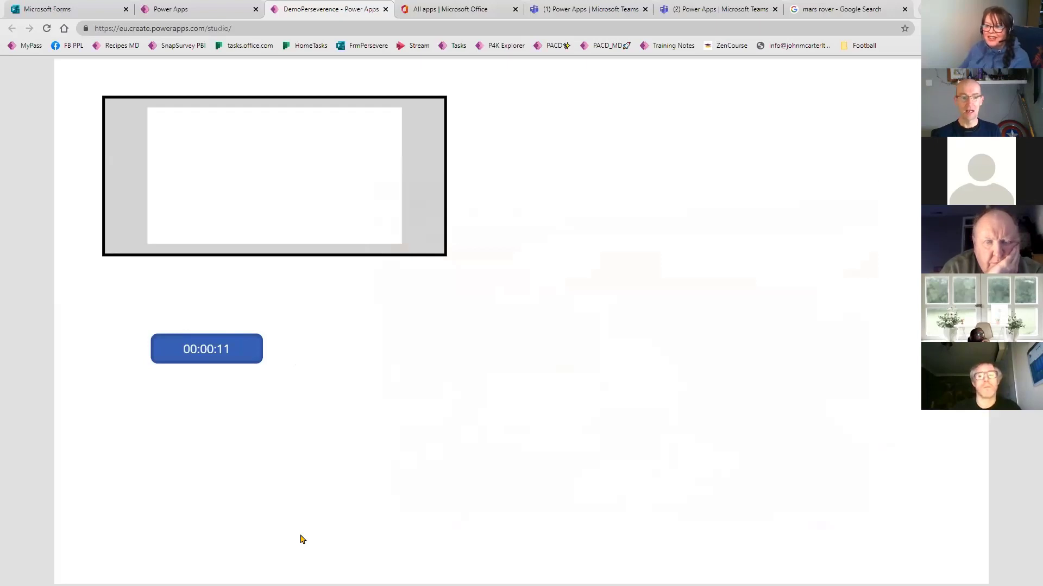
key("Escape")
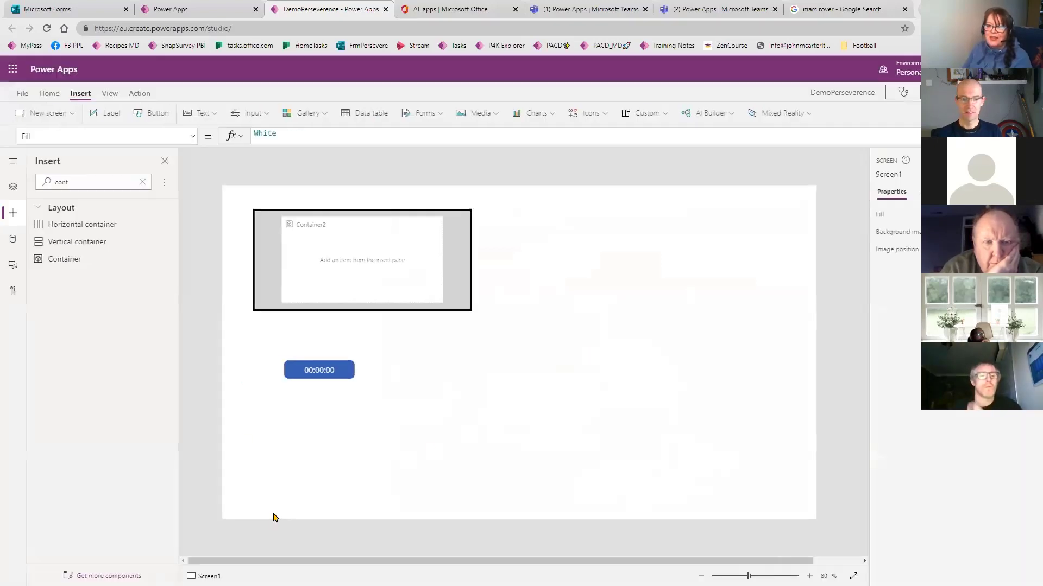
left_click(556, 382)
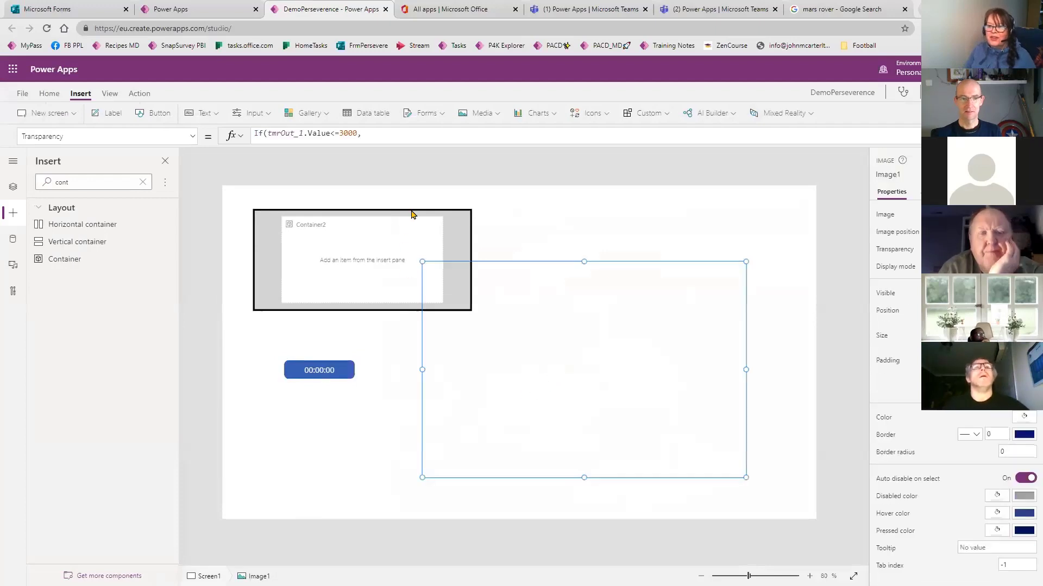
left_click(434, 136)
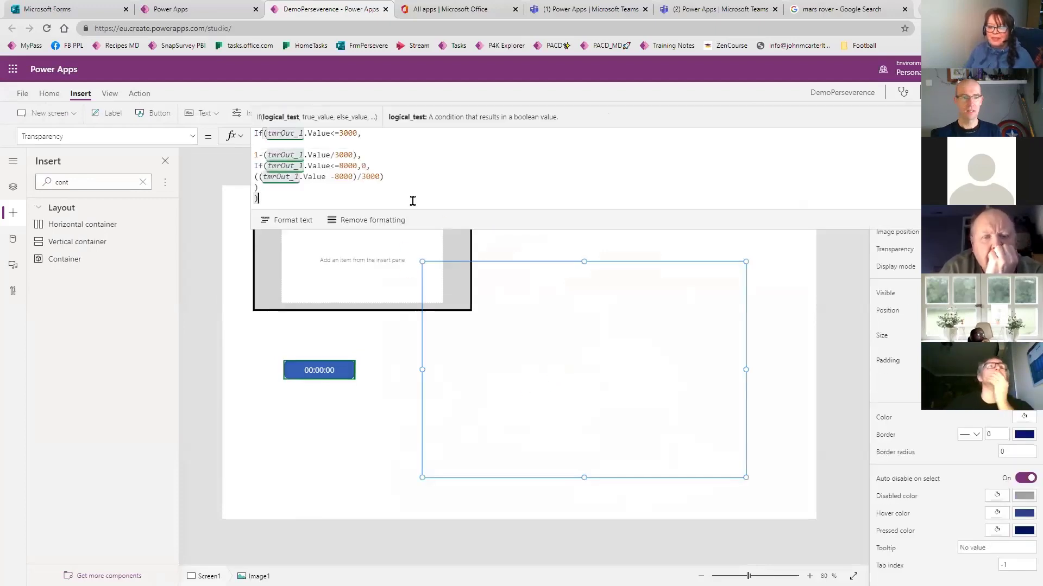
key("ctrl+a")
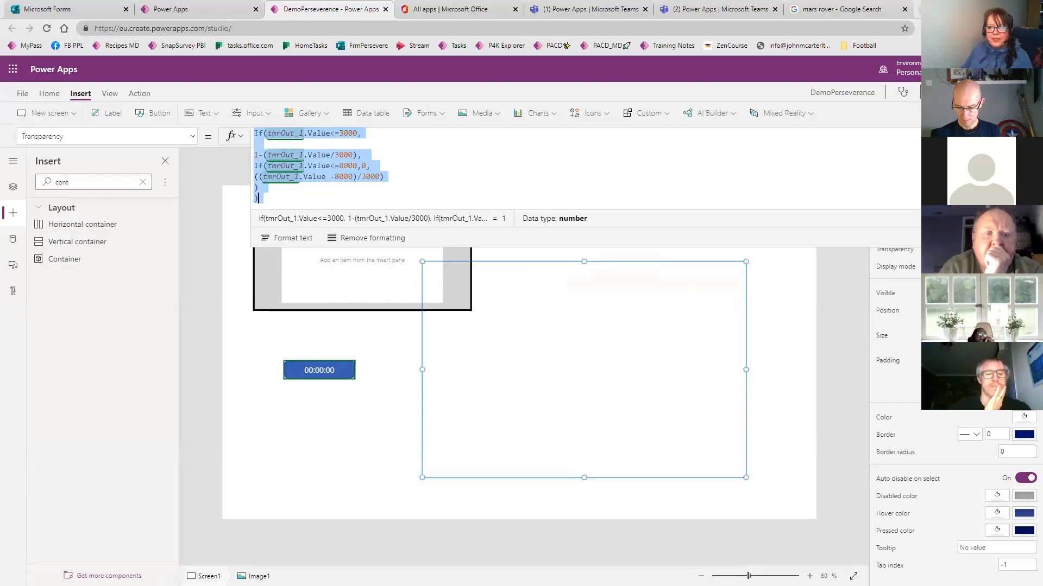
key("Escape")
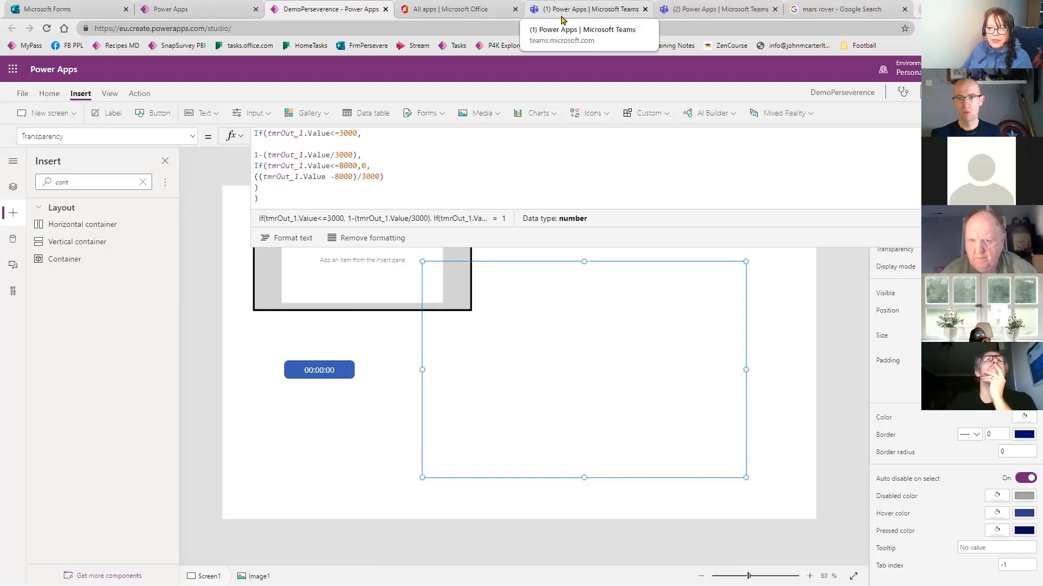
- View the Mars Perseverence Rover Slideshow form's questions, and save the unnamed Power Apps app in Teams as Perseverence Demo
left_click(65, 9)
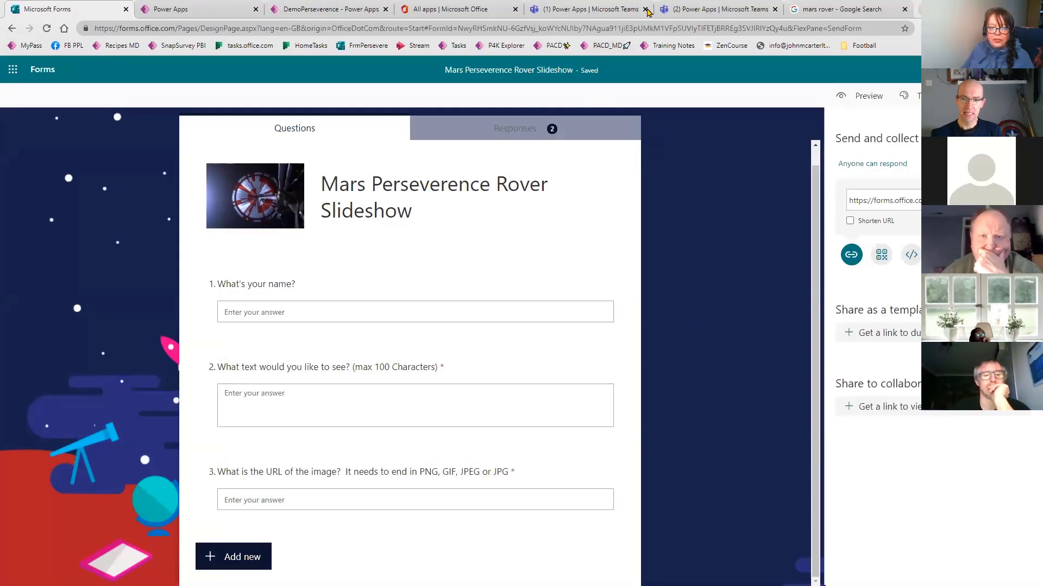
left_click(684, 16)
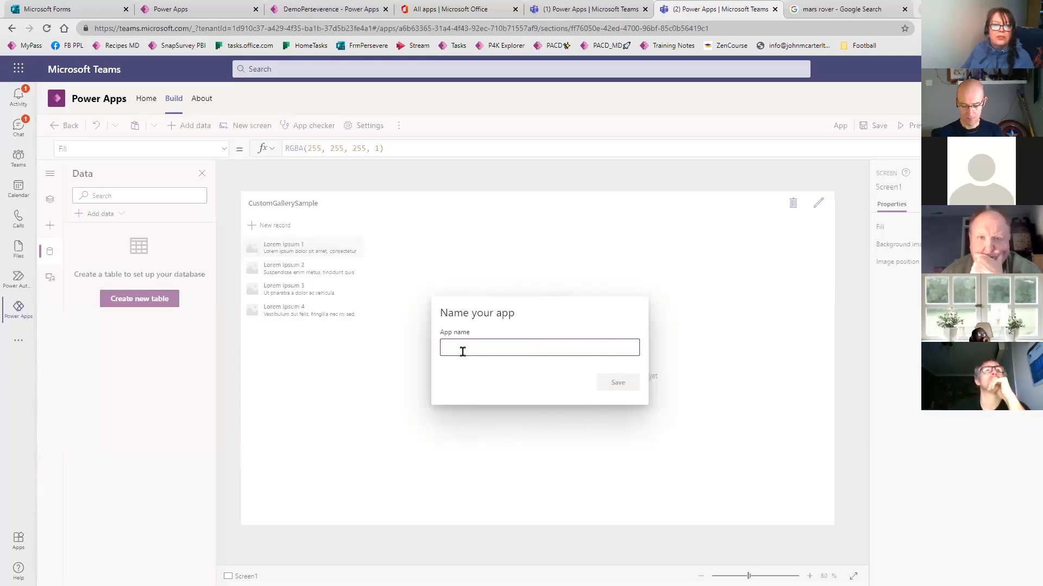
type("Perse")
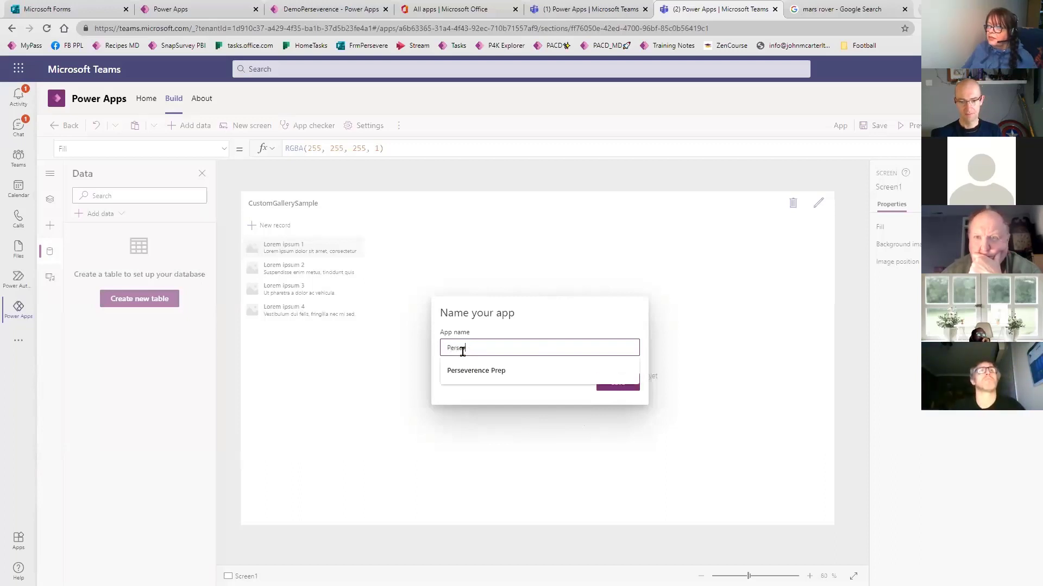
type("verence")
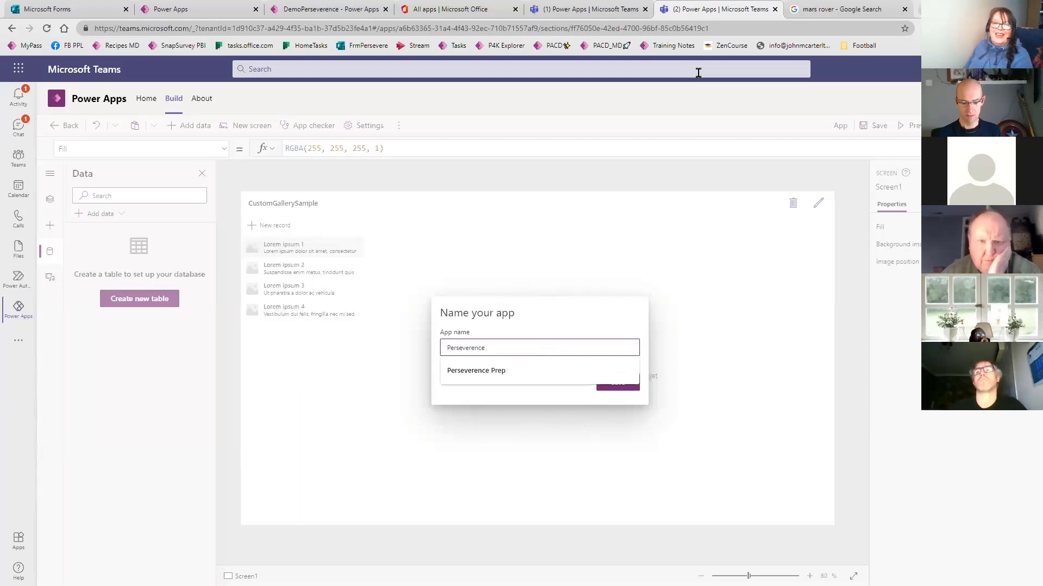
type("Demo")
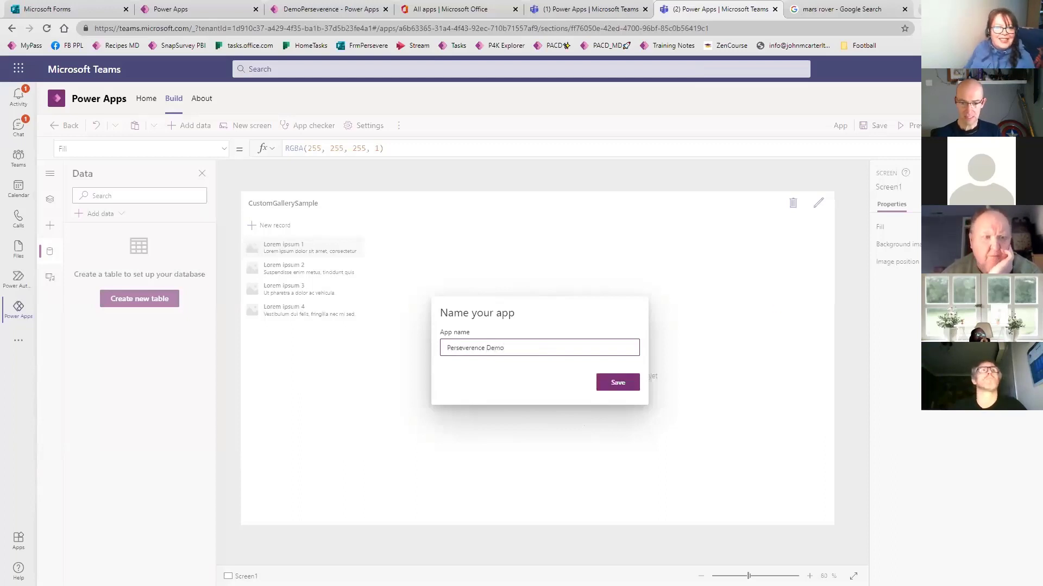
left_click(618, 393)
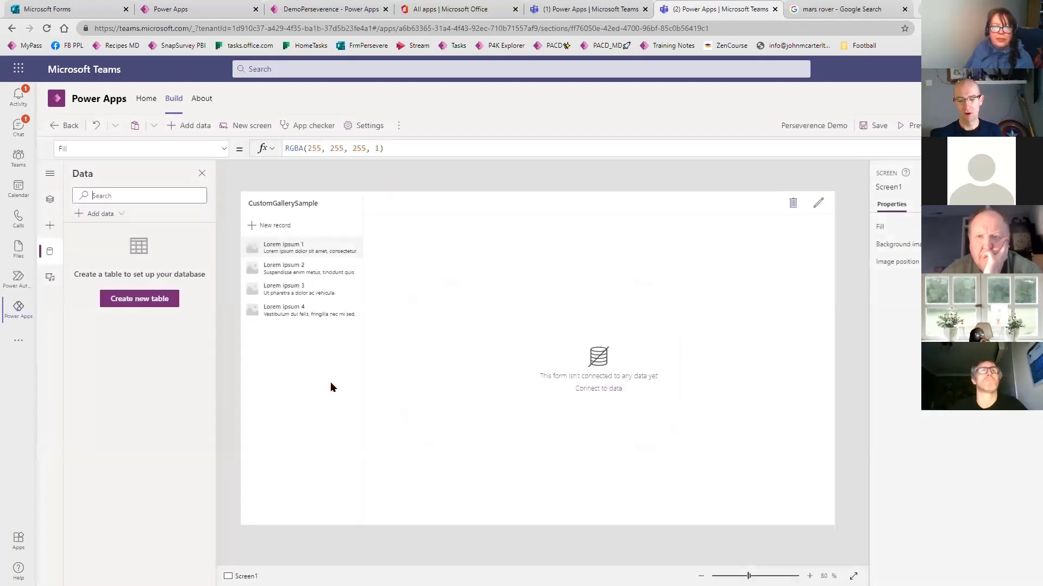
left_click(290, 14)
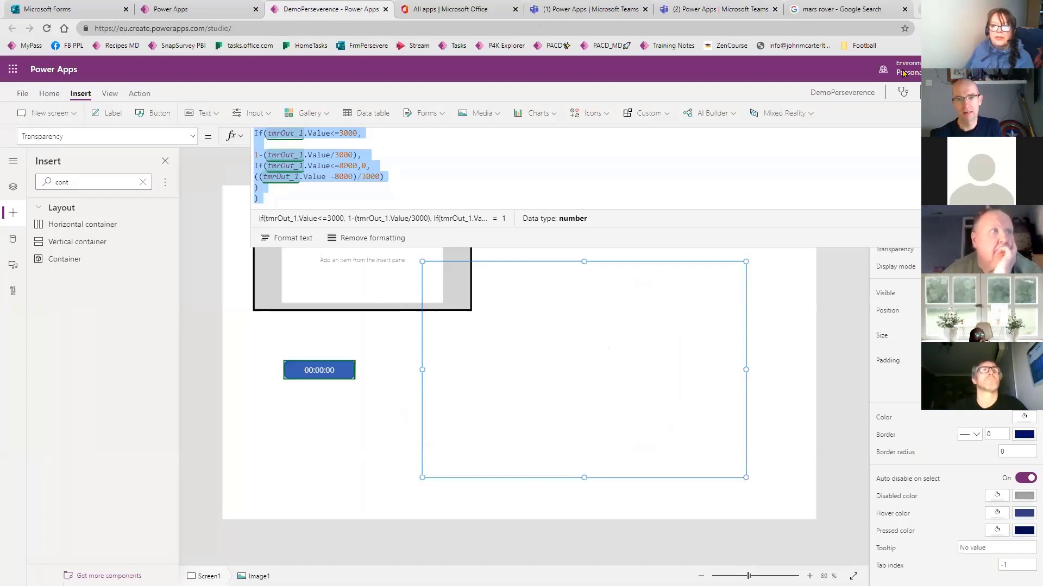
left_click(708, 12)
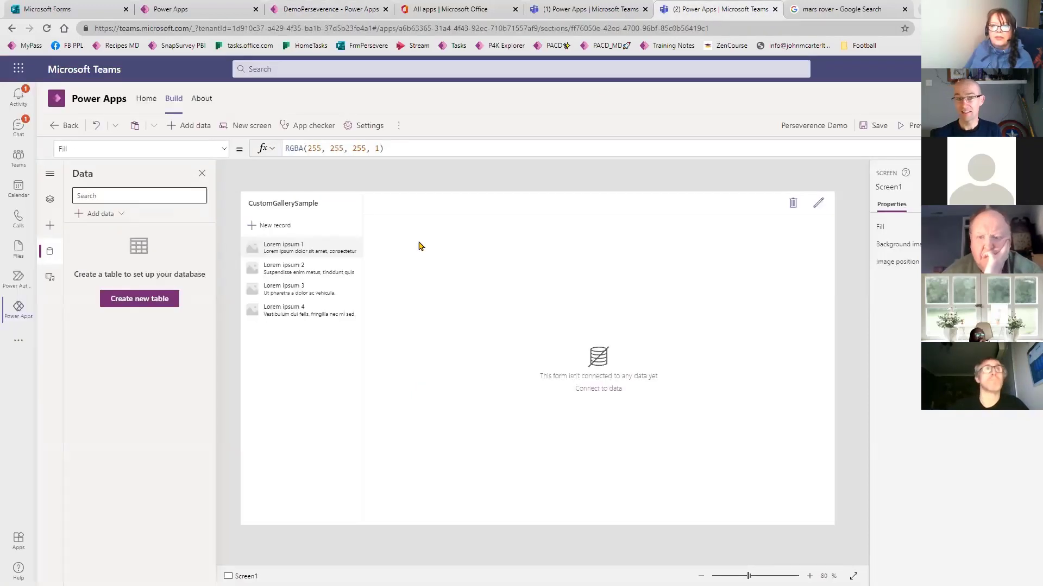
left_click(291, 367)
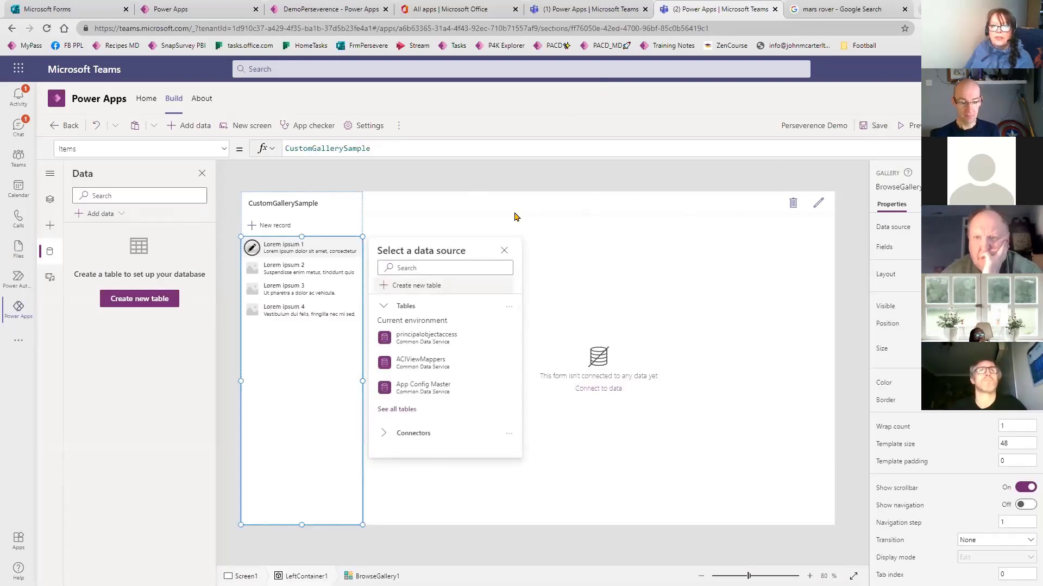
left_click(424, 191)
key("ctrl+shift+d")
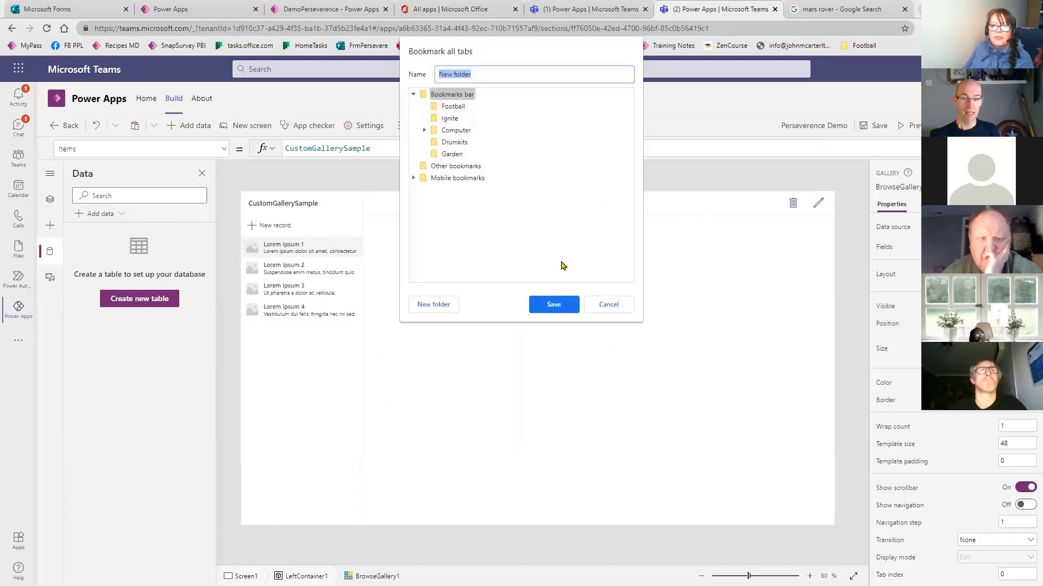
left_click(608, 305)
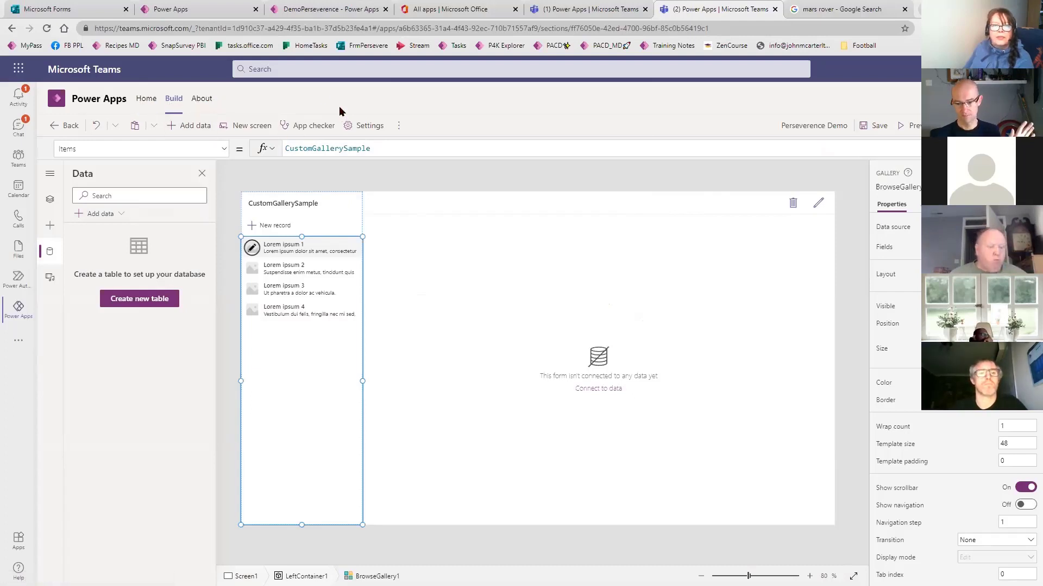
- Try to save the Perseverence Demo app twice, dismissing the save dialog each time
left_click(865, 133)
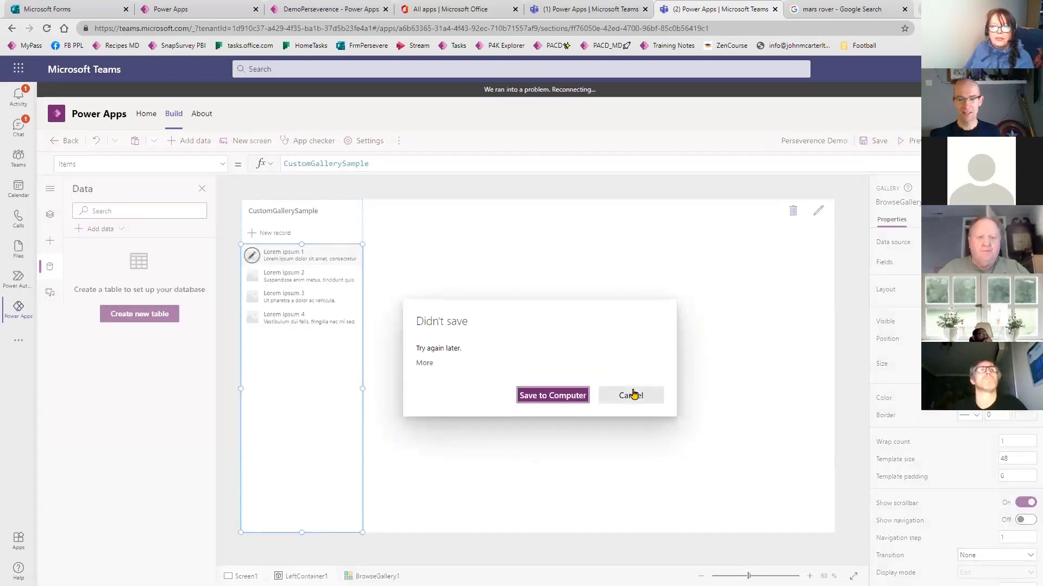
left_click(632, 391)
left_click(869, 143)
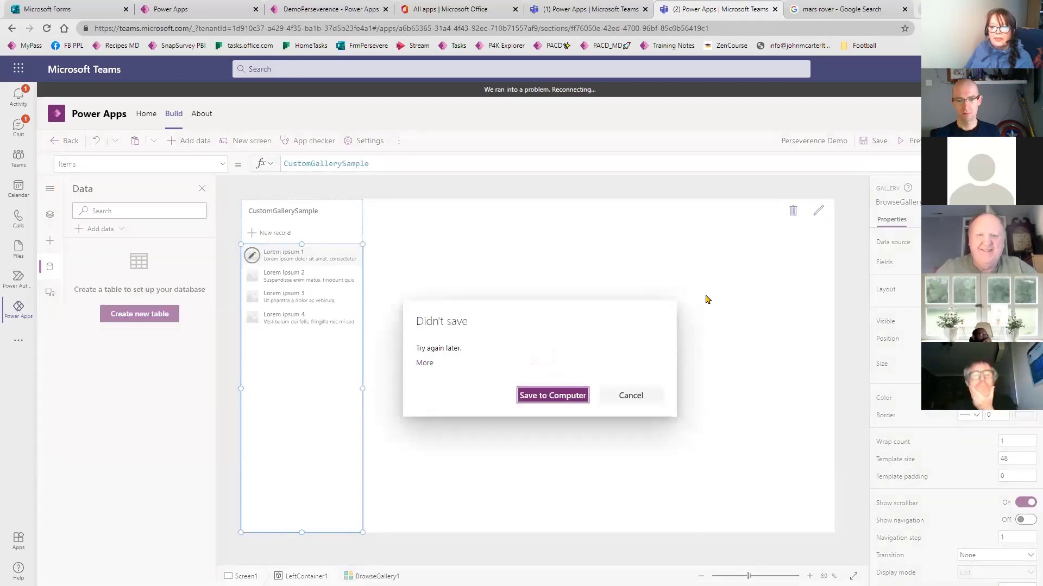
left_click(632, 395)
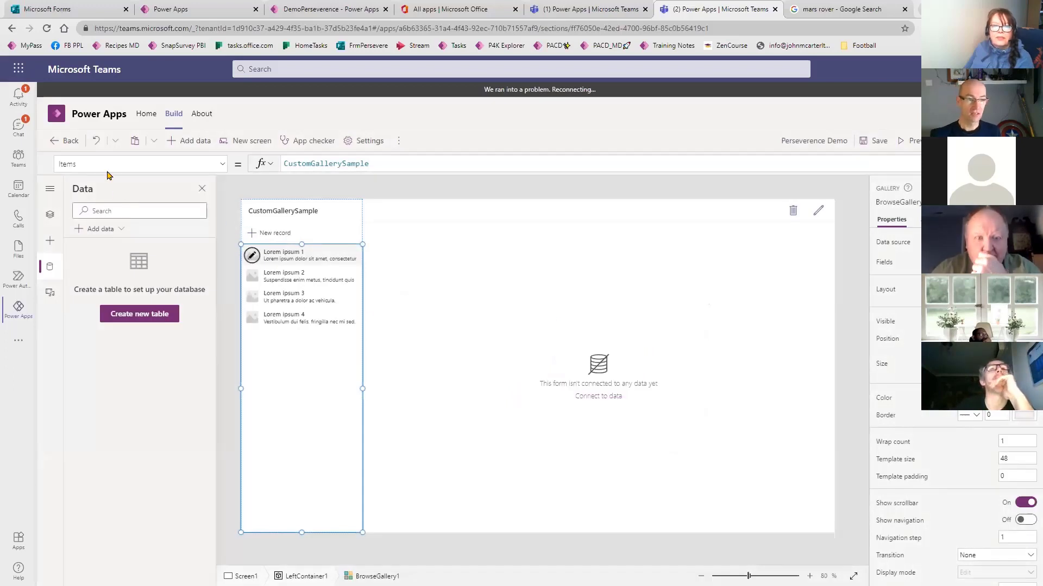
- Leave the app editor and open the full list of items built by the Perseverence team
left_click(153, 115)
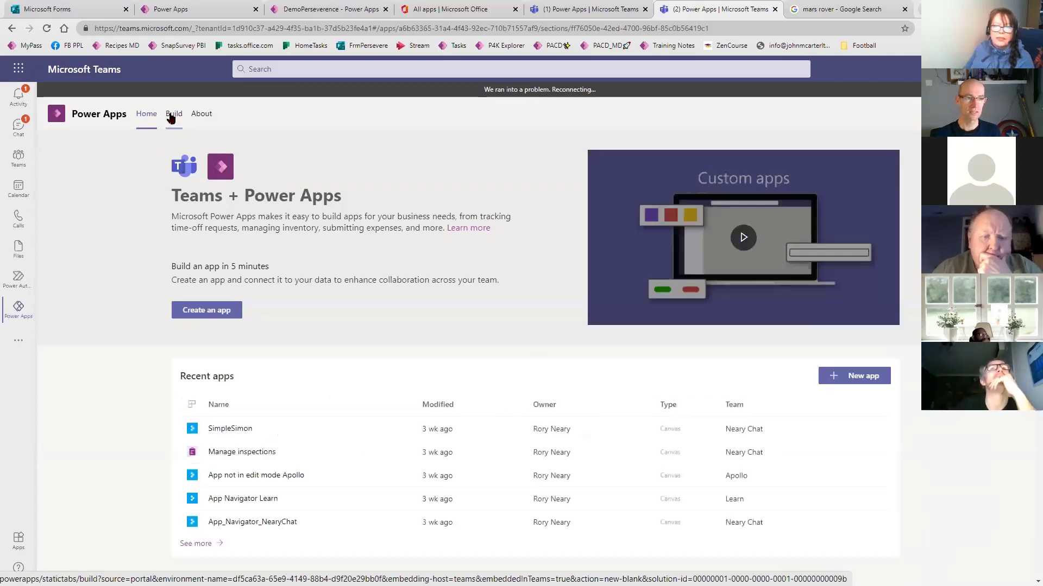
left_click(174, 118)
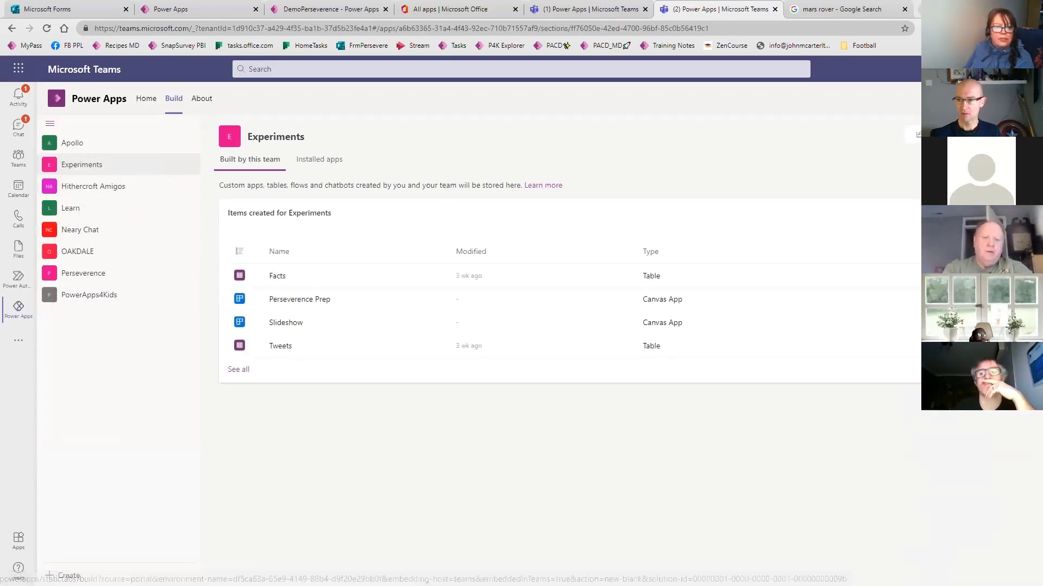
left_click(84, 277)
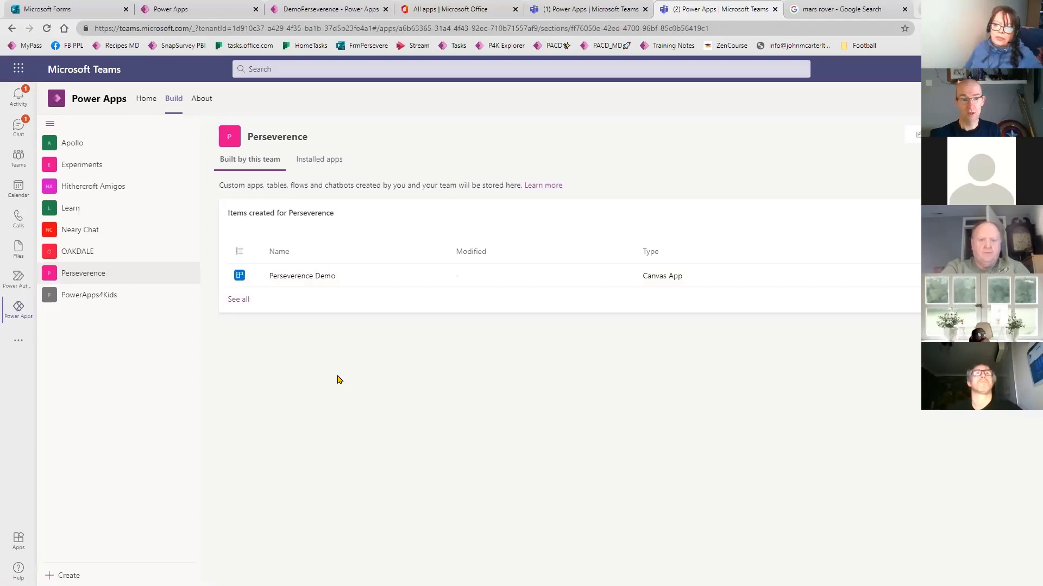
left_click(239, 301)
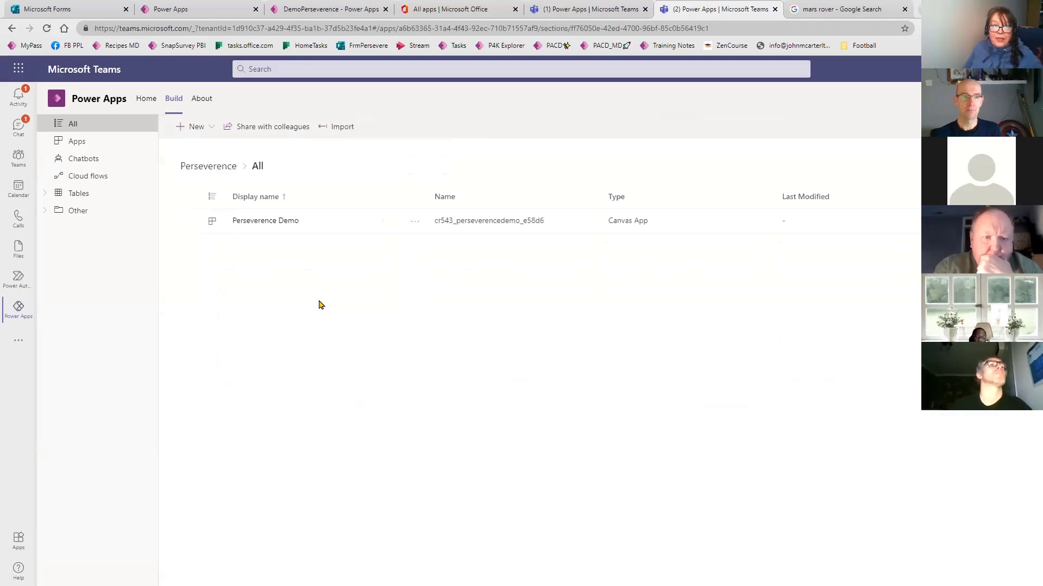
- Start a new table for the Perseverence team and set its display name to Presentation
left_click(210, 131)
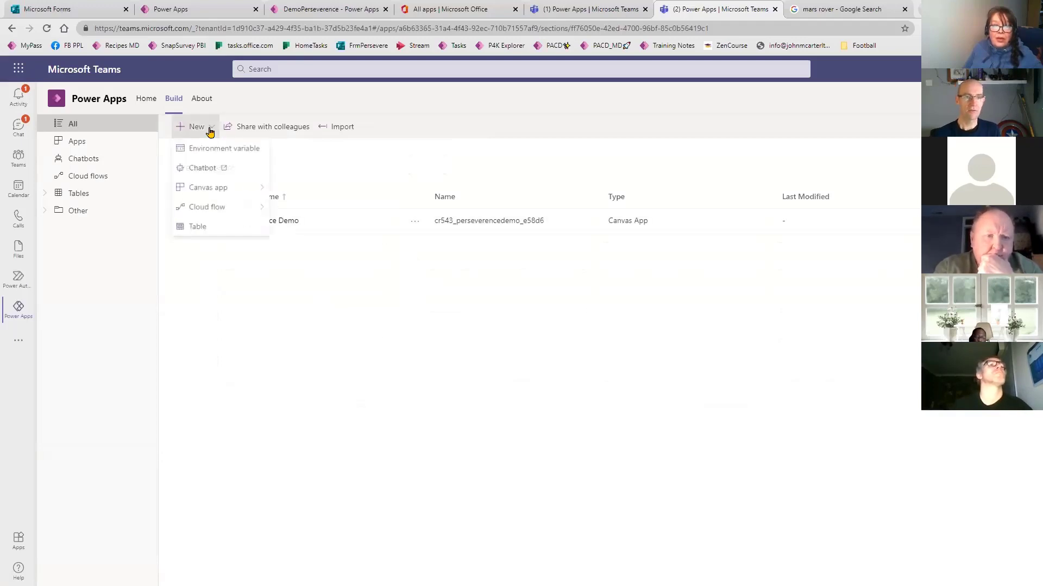
left_click(221, 225)
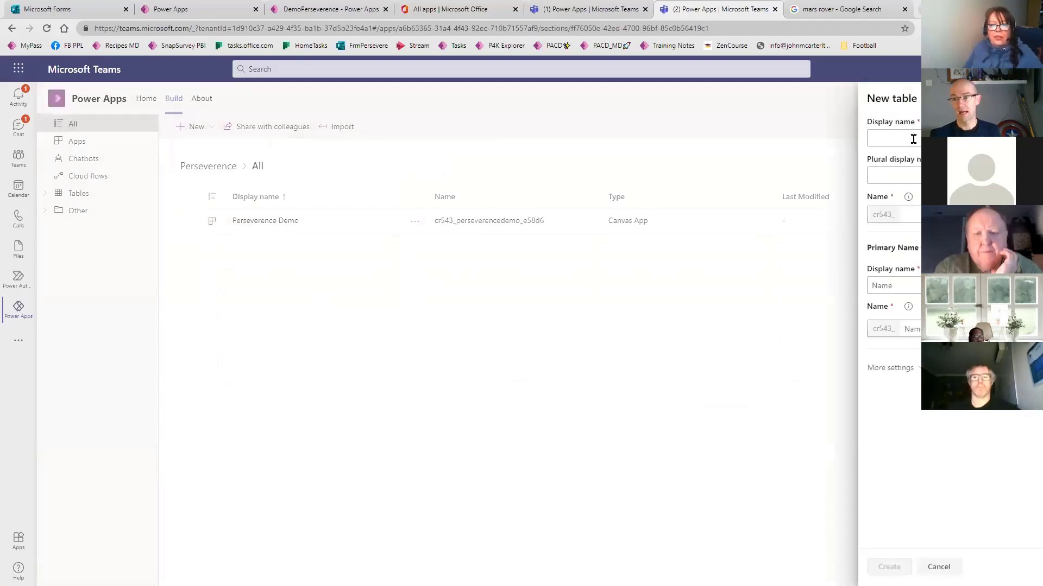
left_click(915, 139)
key("Down")
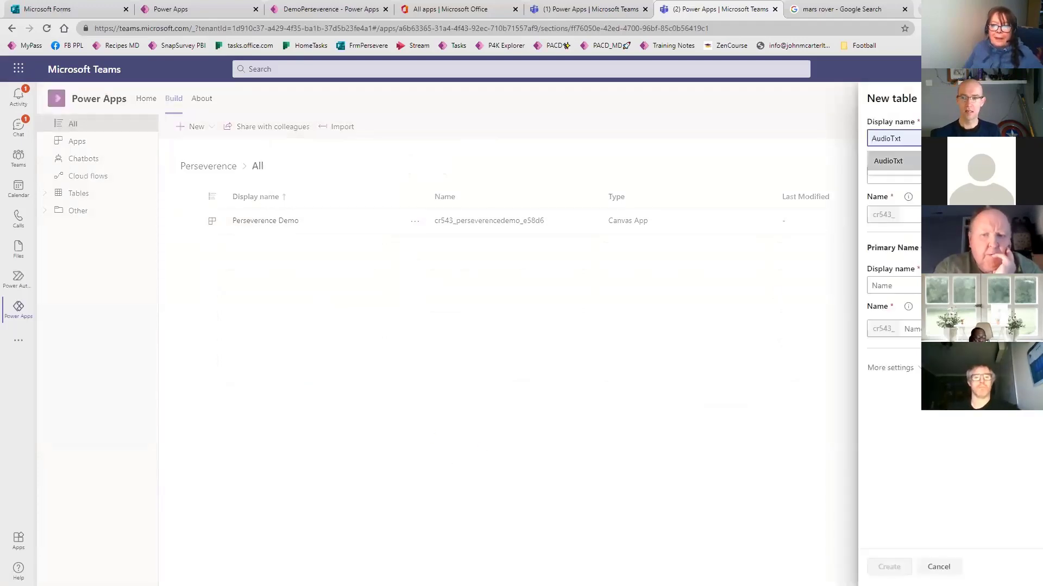
key("Up")
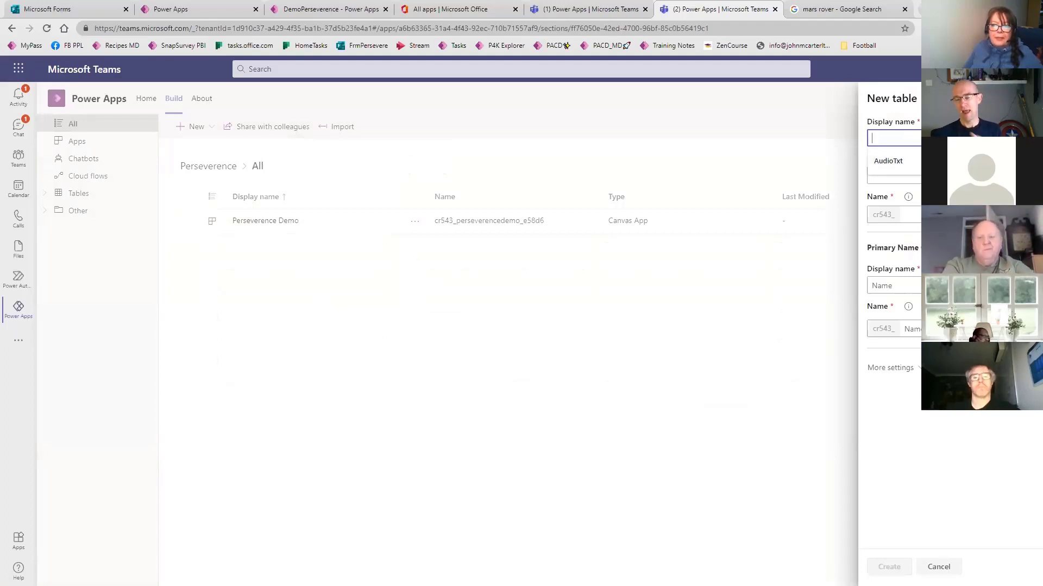
type("P")
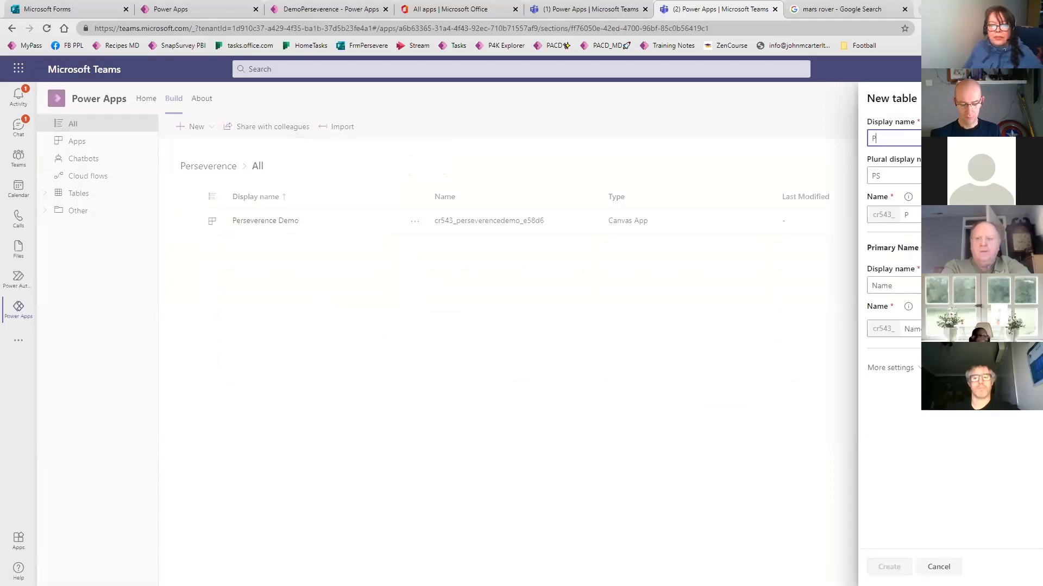
type("resentation")
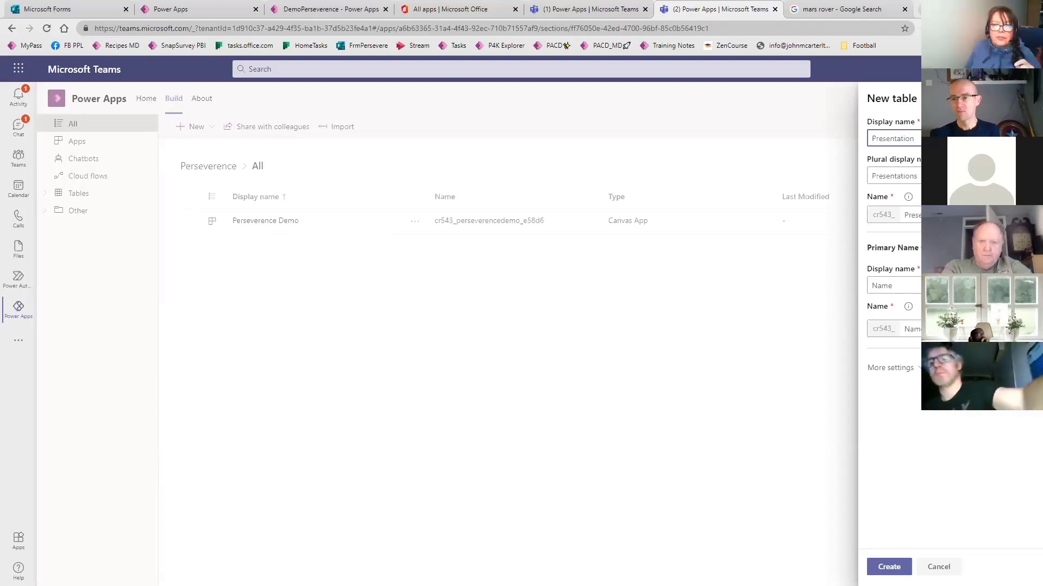
- Examine the new table's additional settings, including its description and its create and update options
double_click(871, 285)
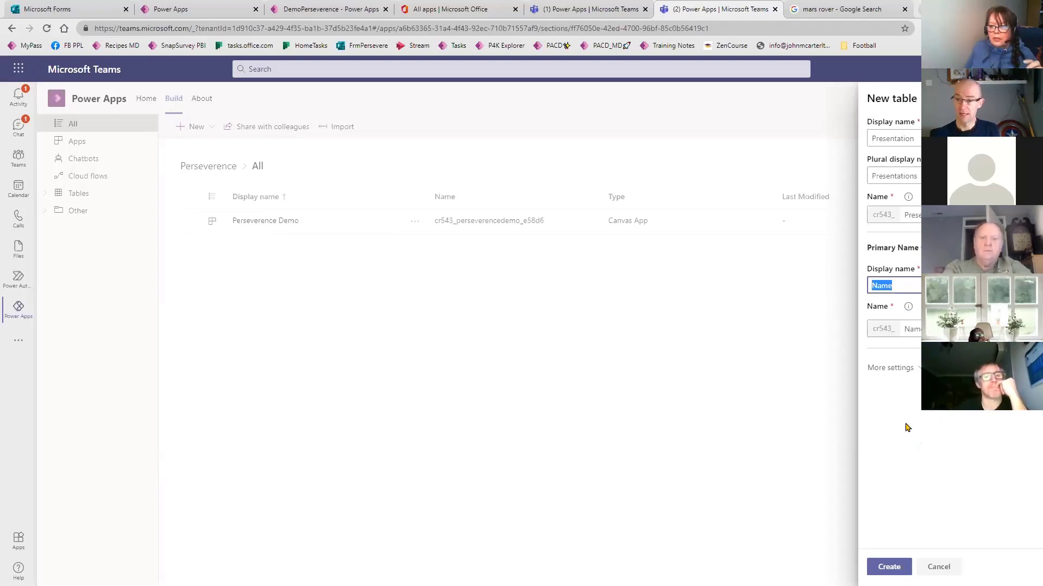
left_click(907, 370)
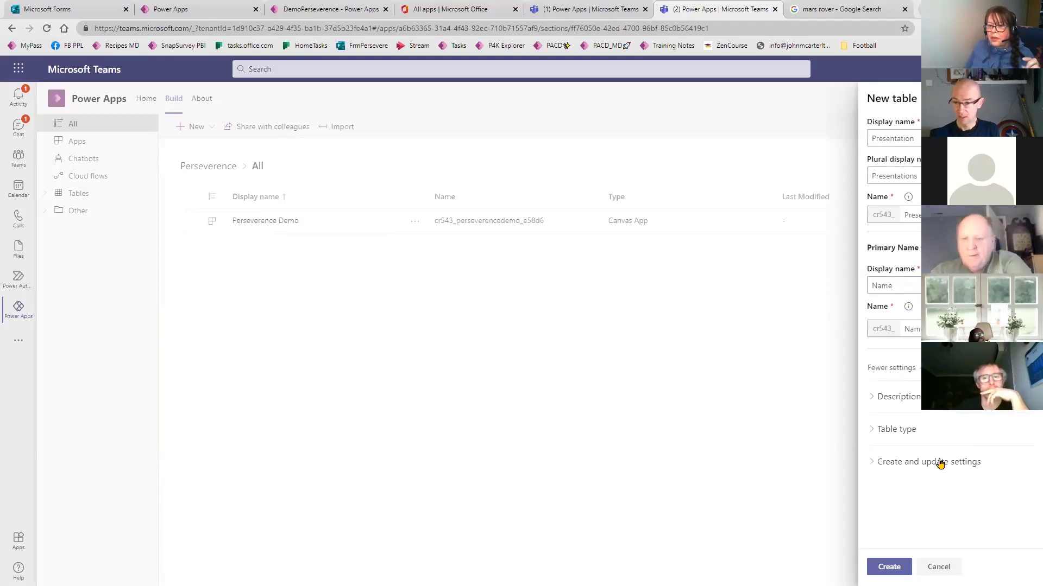
left_click(874, 398)
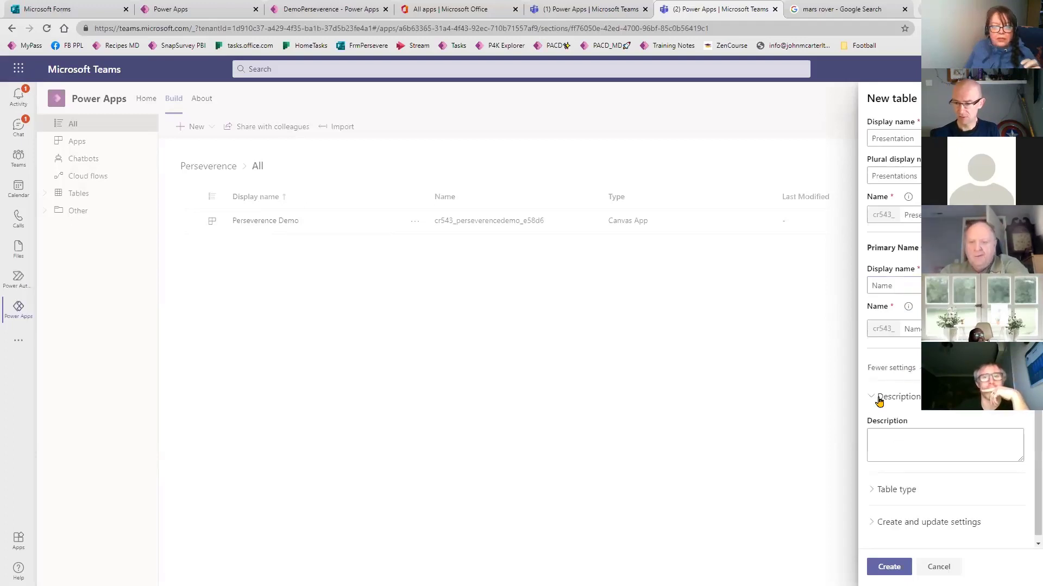
left_click(875, 398)
left_click(873, 462)
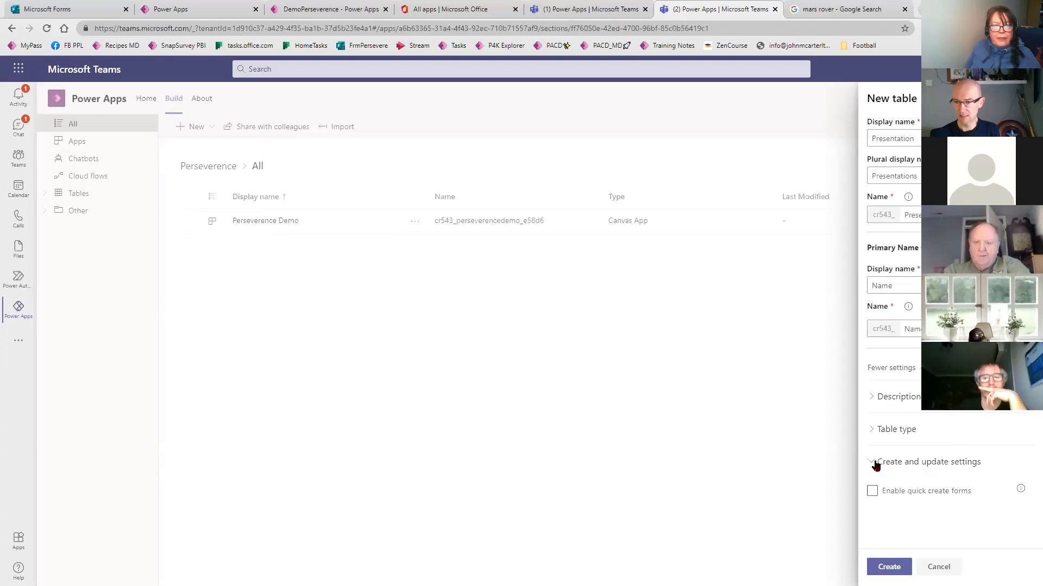
left_click(873, 463)
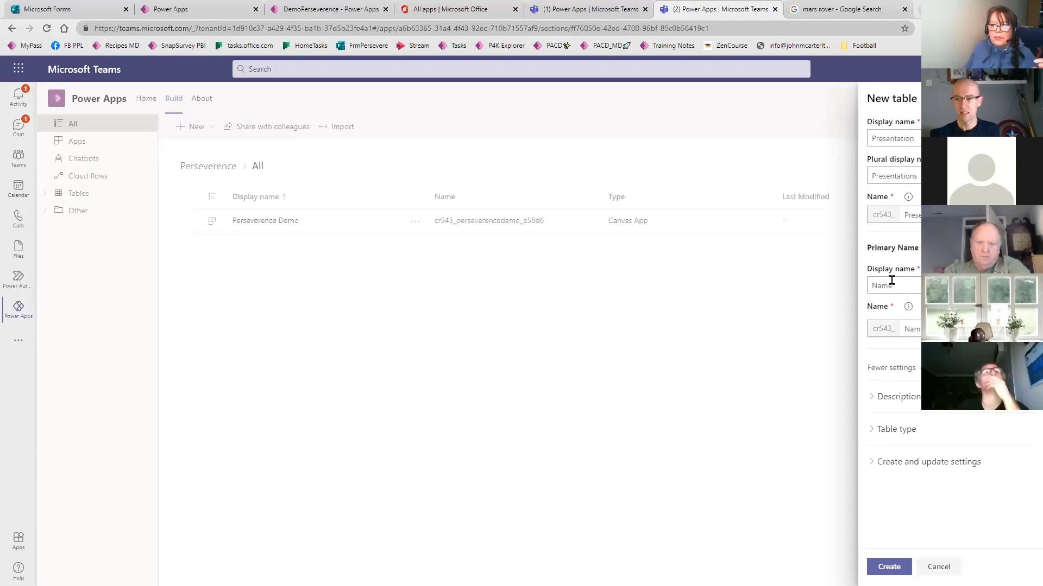
- Set the primary name column's display name to DisplayText and create the Presentation table
left_click_drag(899, 285, 865, 293)
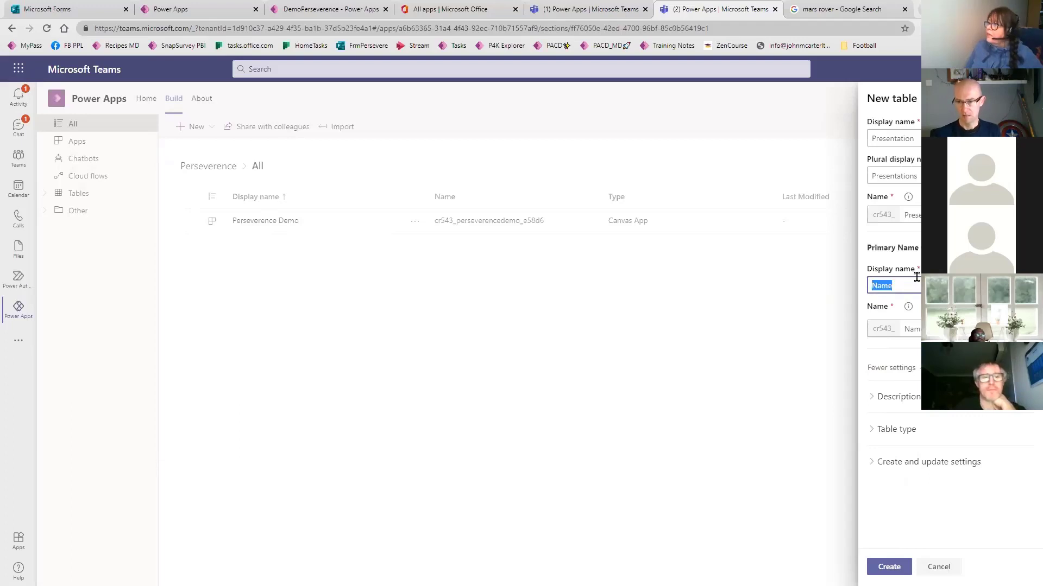
type("DisplayText")
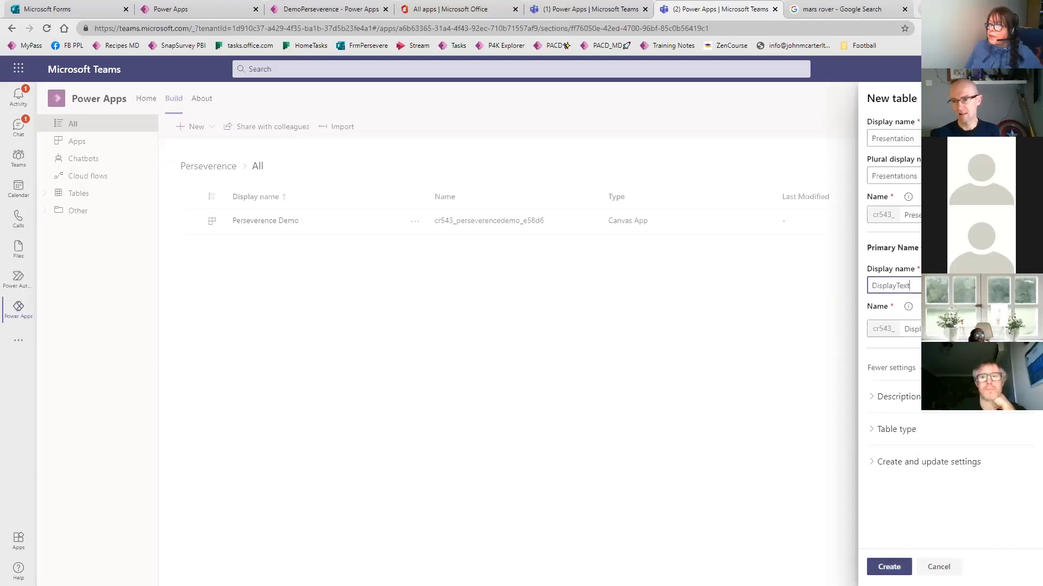
left_click(889, 567)
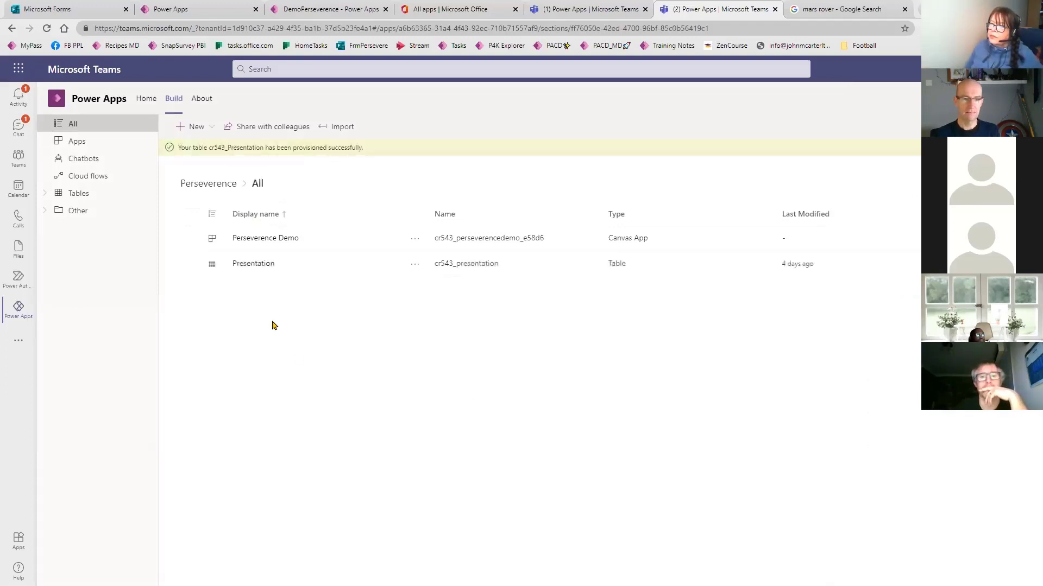
- Open the Presentation table's columns and set the DisplayText column's maximum length to 400
left_click(259, 265)
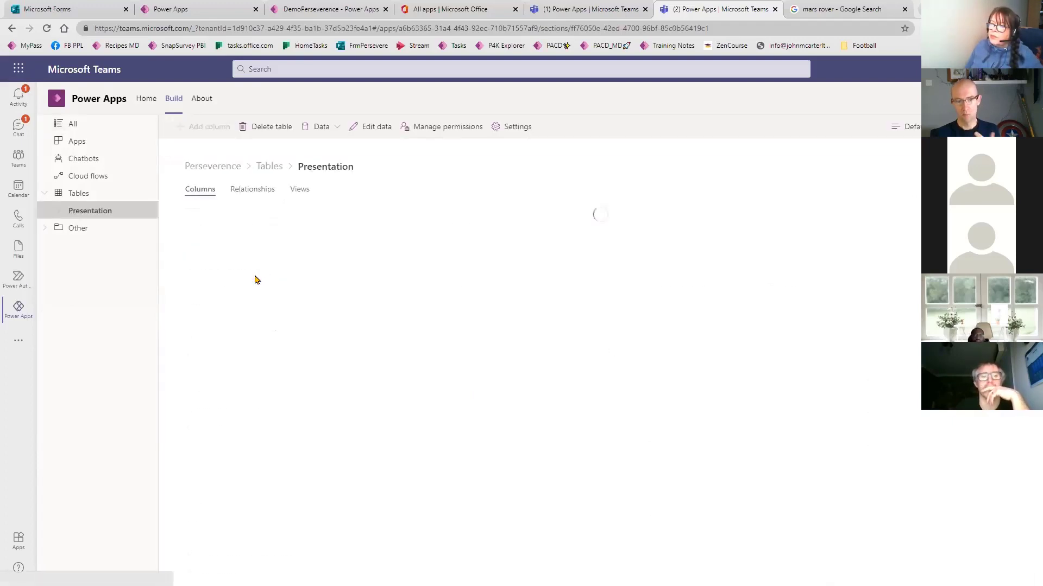
scroll(294, 310, "down", 1)
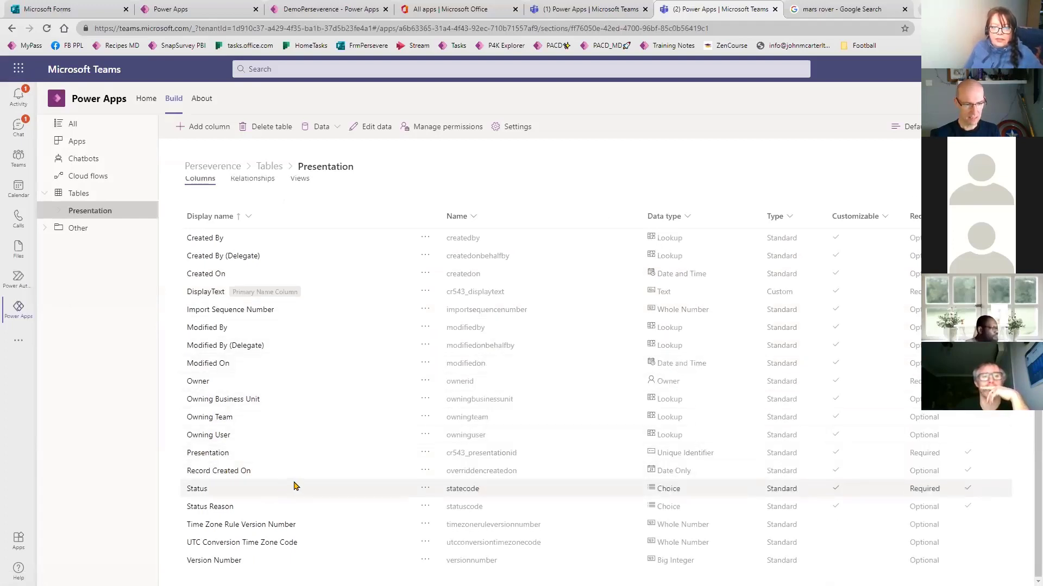
left_click(206, 292)
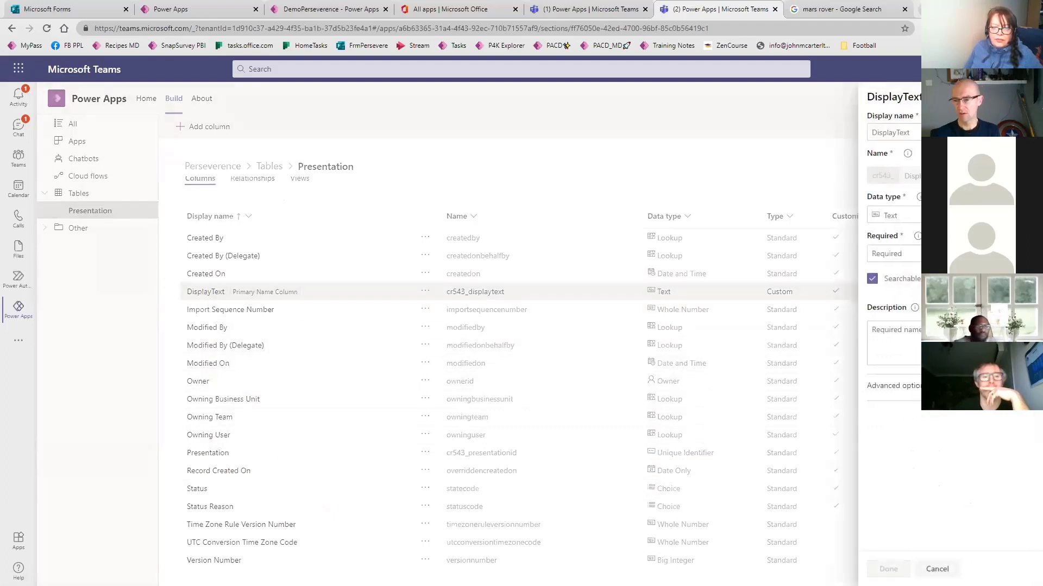
left_click(894, 385)
double_click(912, 423)
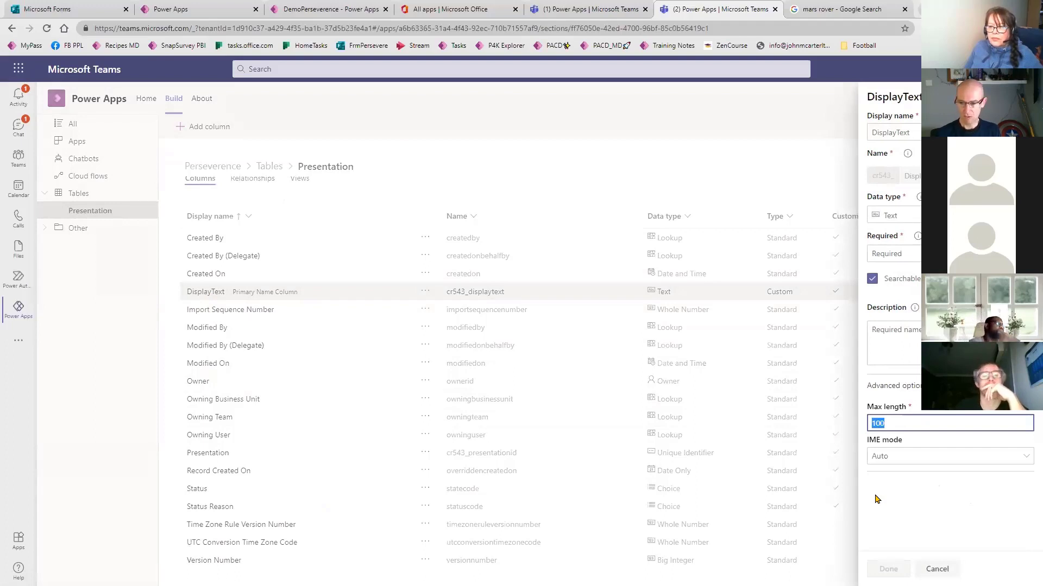
type("400")
left_click(815, 536)
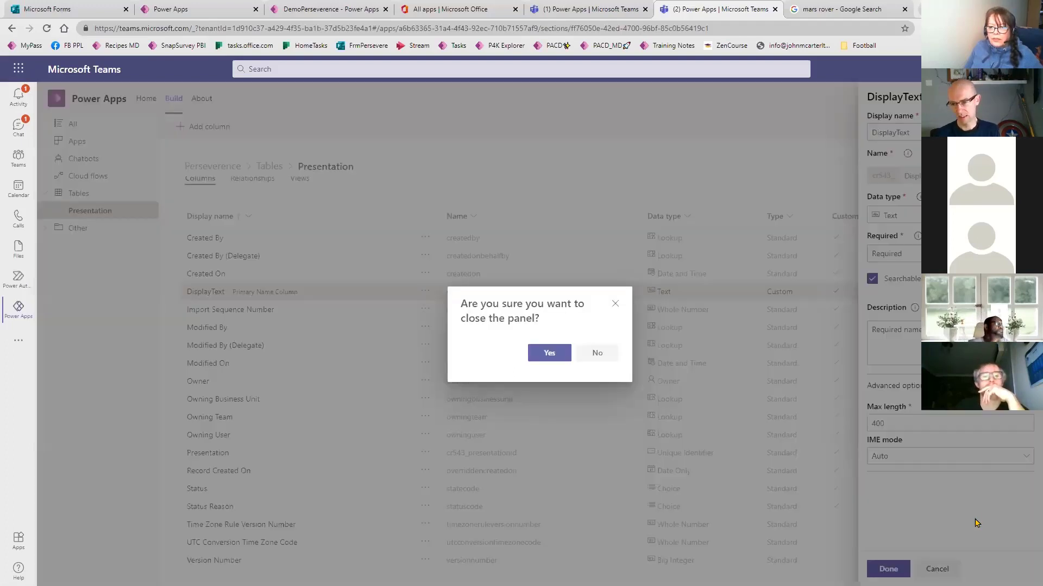
left_click(597, 354)
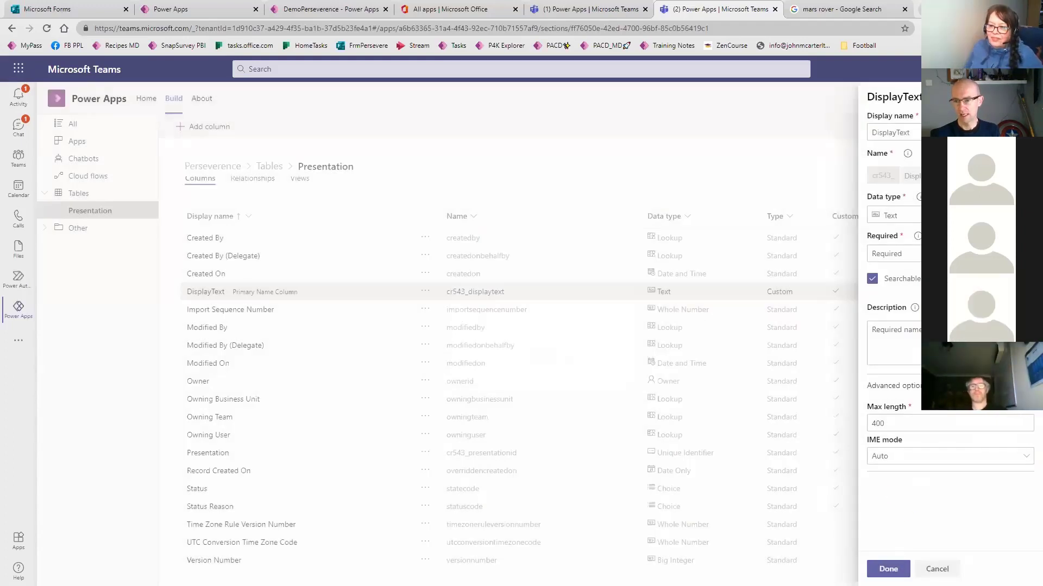
left_click(887, 566)
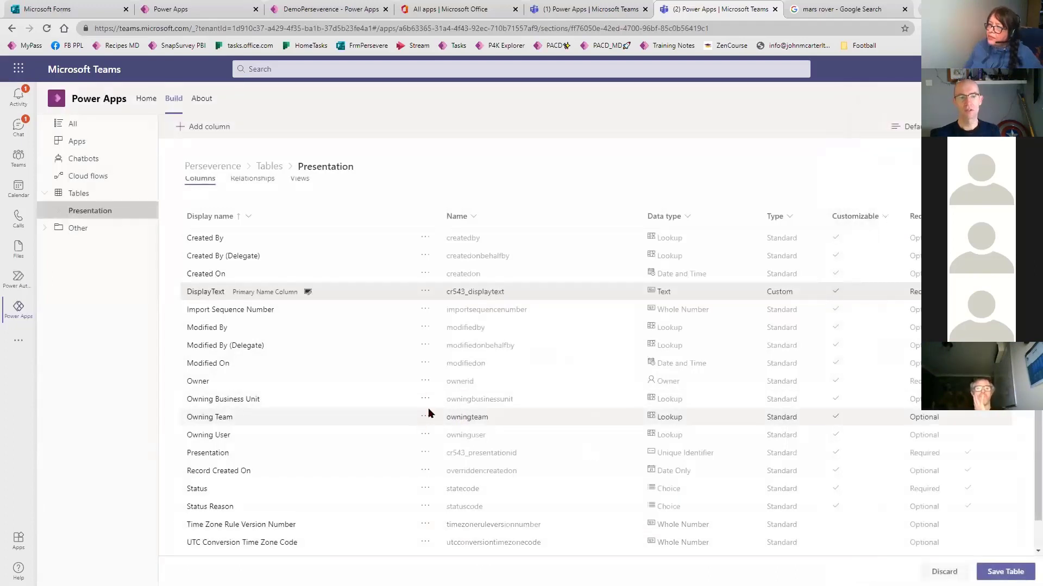
- Add a new column to the Presentation table with the display name imgURL, keeping the Text data type
left_click(213, 133)
left_click(906, 128)
type("img")
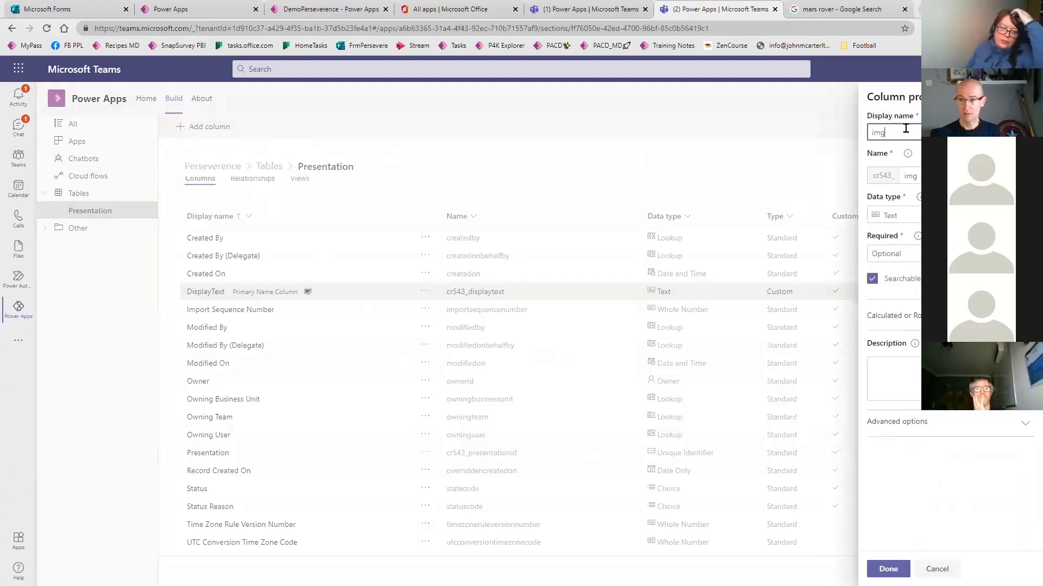
key("BackSpace")
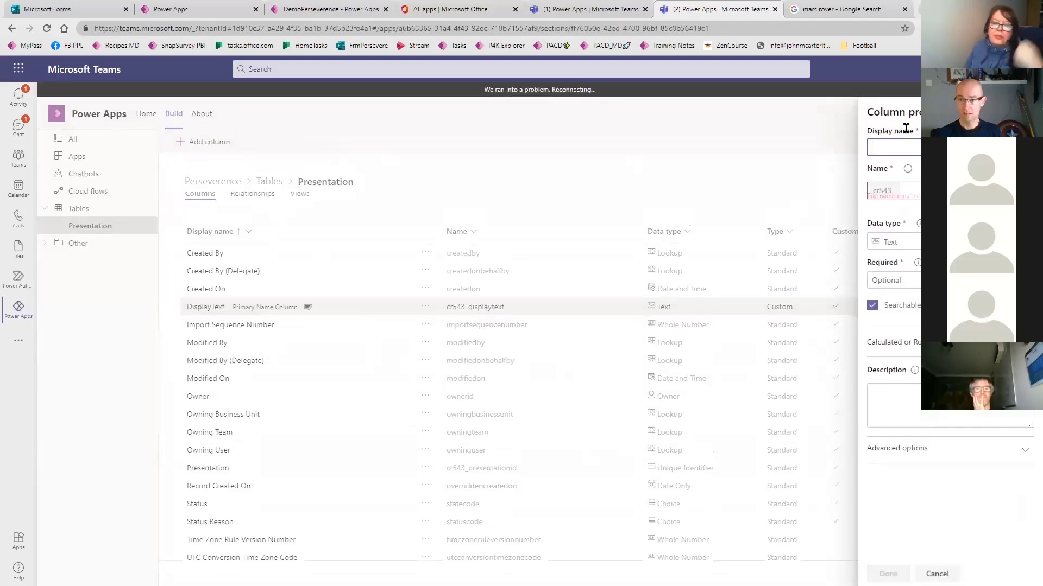
type("imgUr")
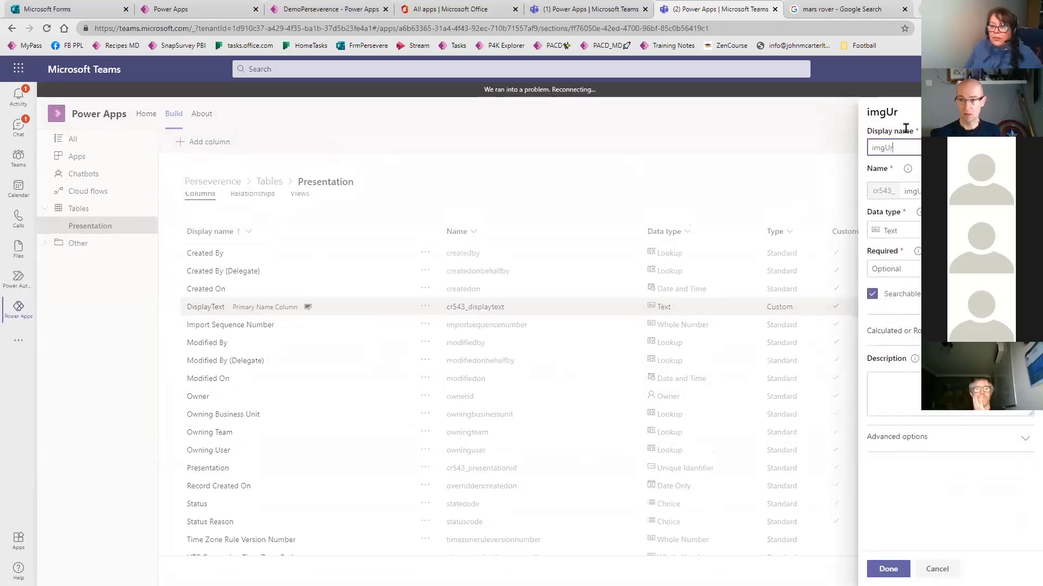
key("BackSpace")
key("BackSpace")
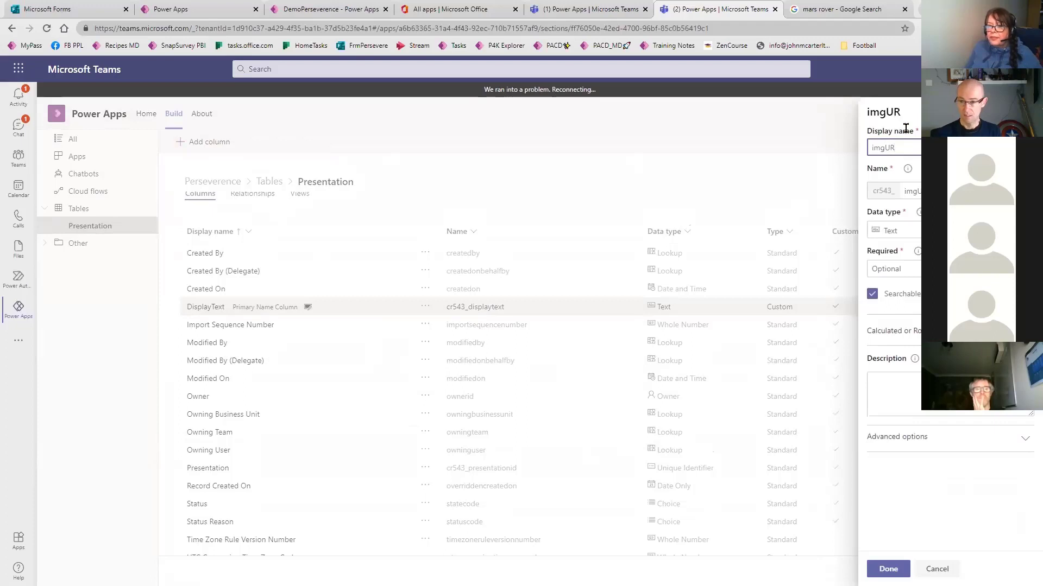
left_click(901, 231)
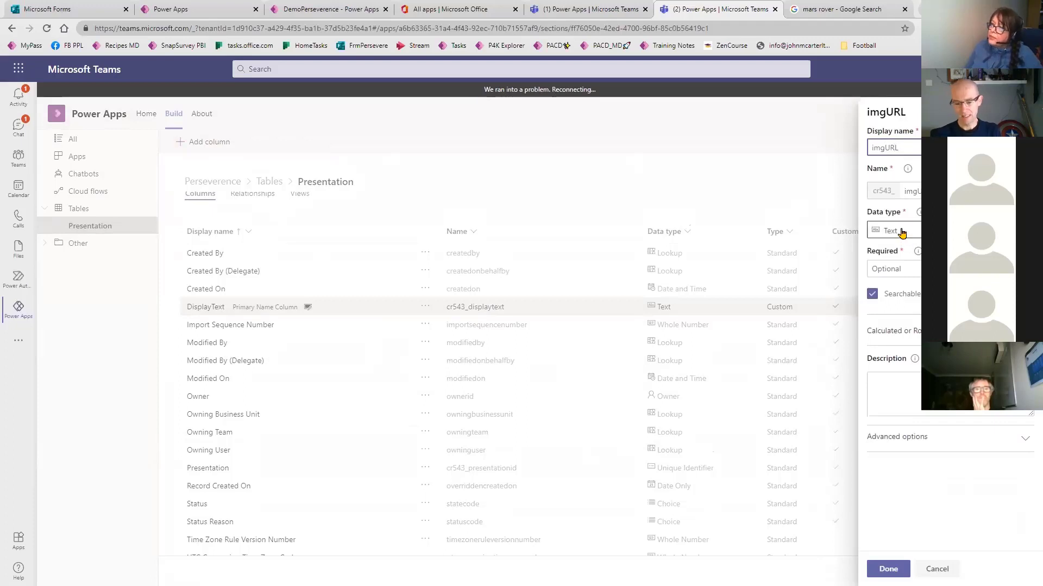
left_click(909, 407)
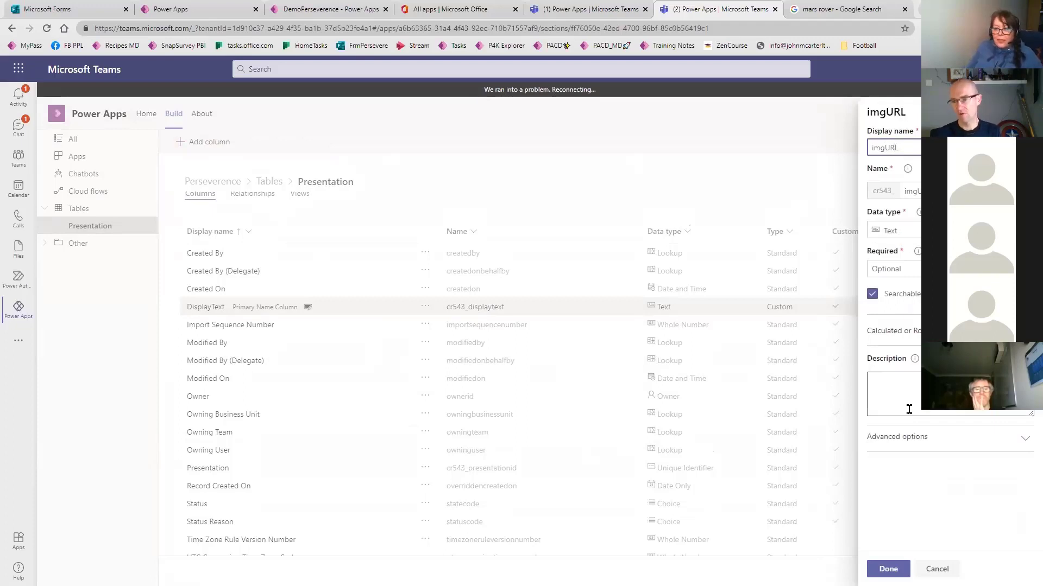
- Set the imgURL column's maximum length to 400 and finish the column
left_click(913, 439)
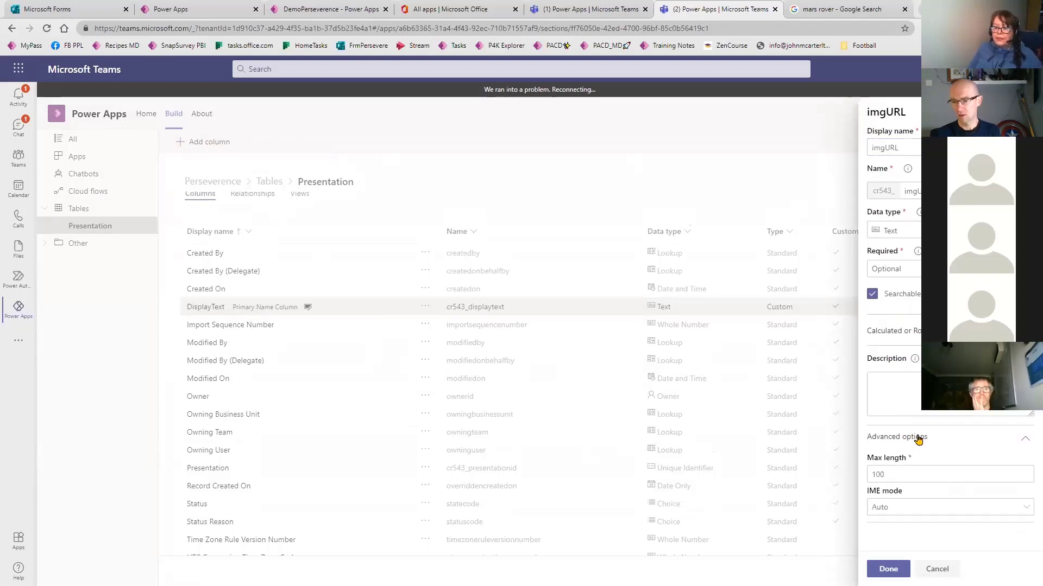
double_click(900, 473)
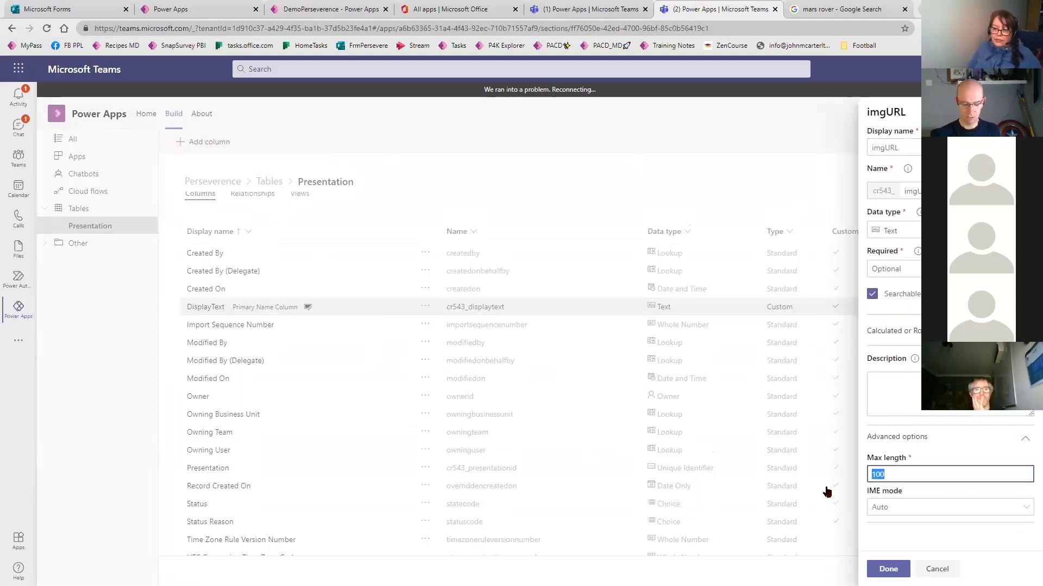
type("4")
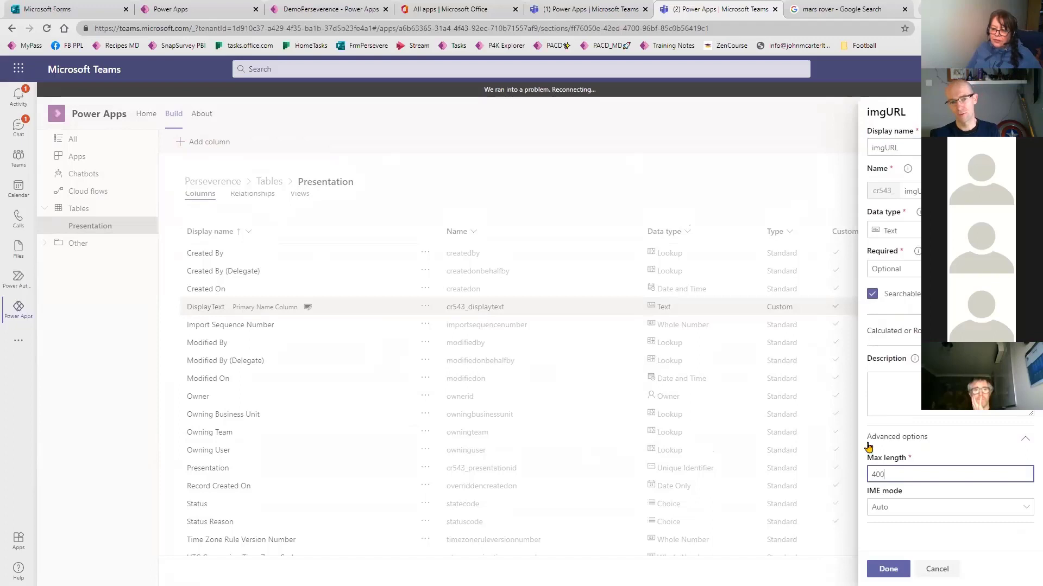
left_click(888, 569)
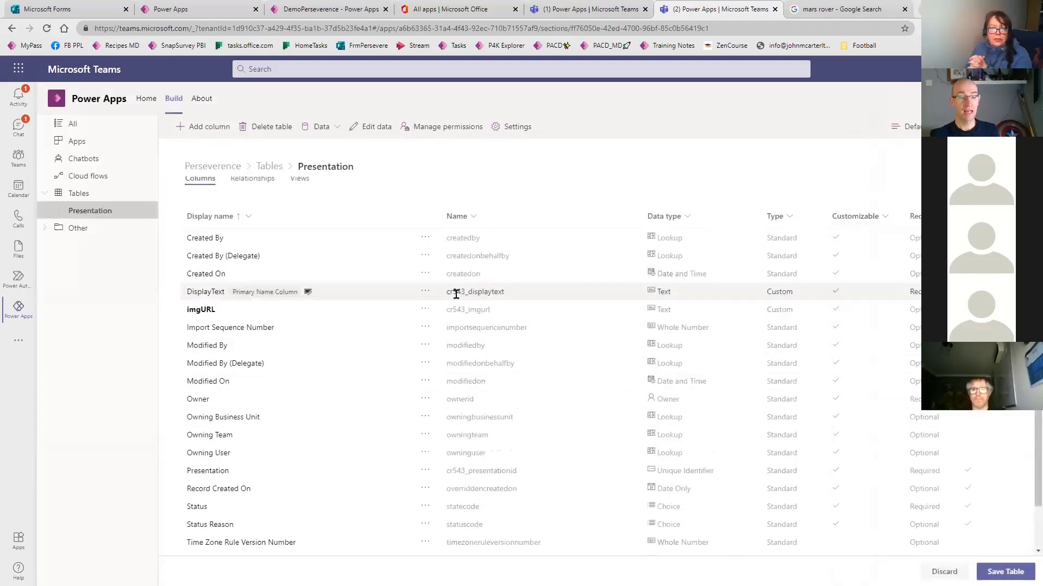
- Add a text column named Submitter to the Presentation table and save the table
left_click(217, 130)
left_click(913, 130)
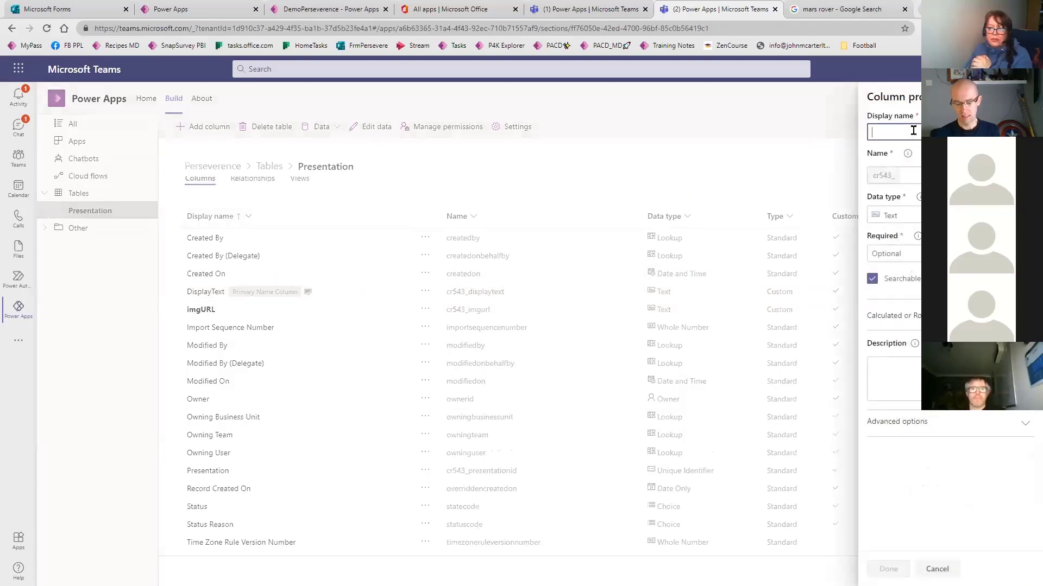
type("Submitter")
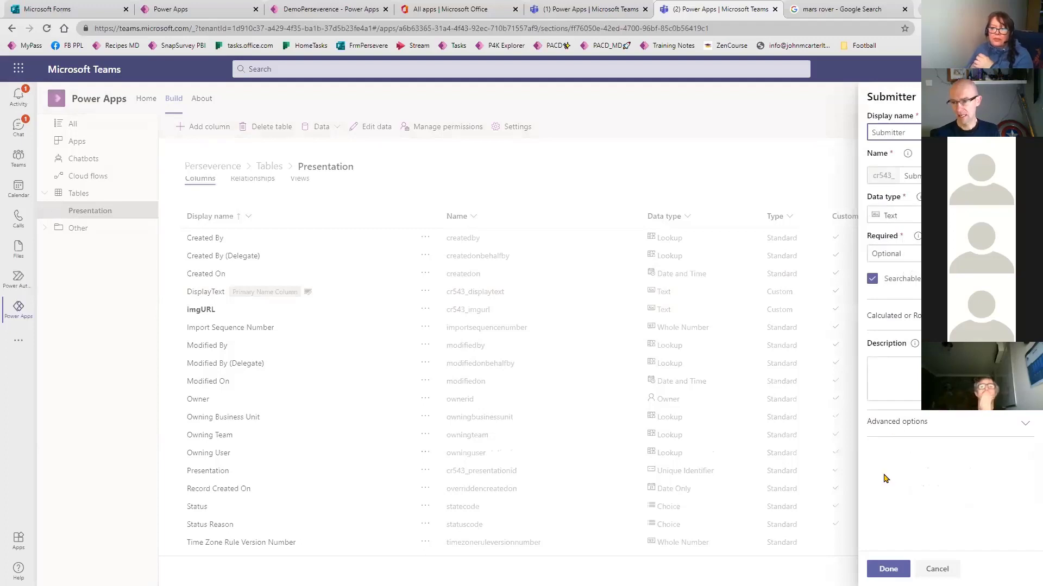
left_click(904, 426)
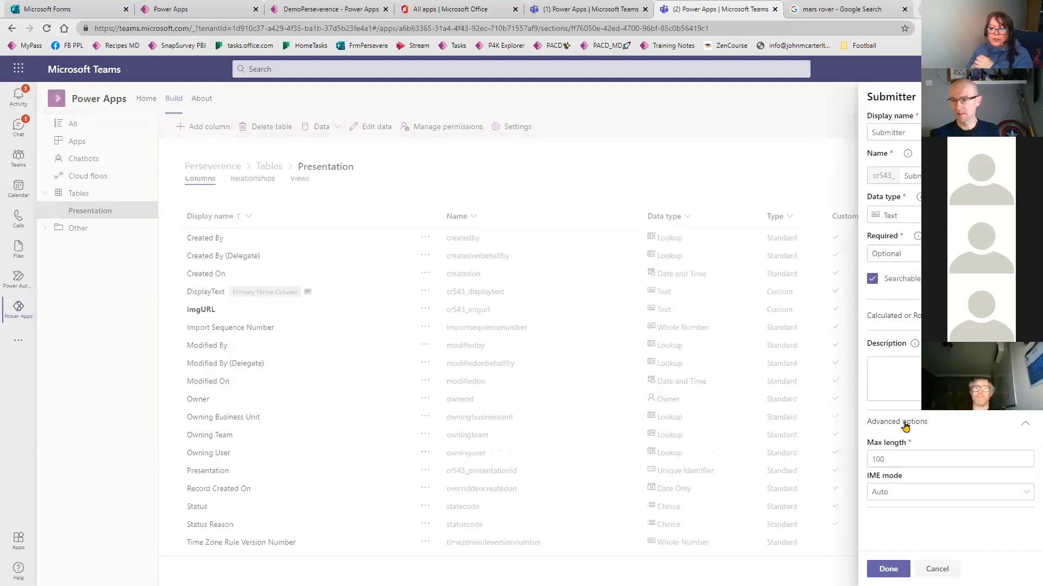
left_click(905, 427)
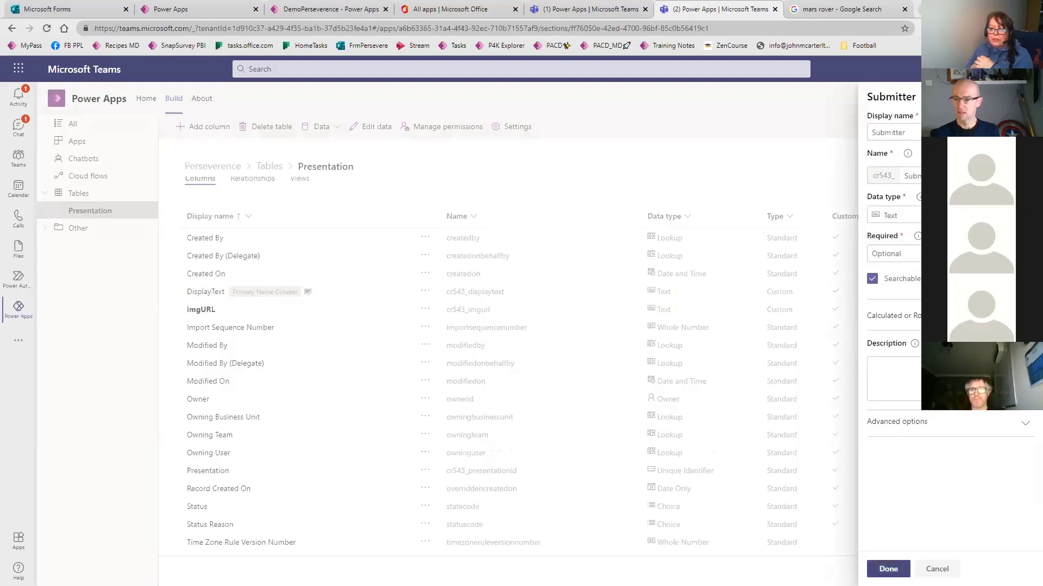
left_click(888, 569)
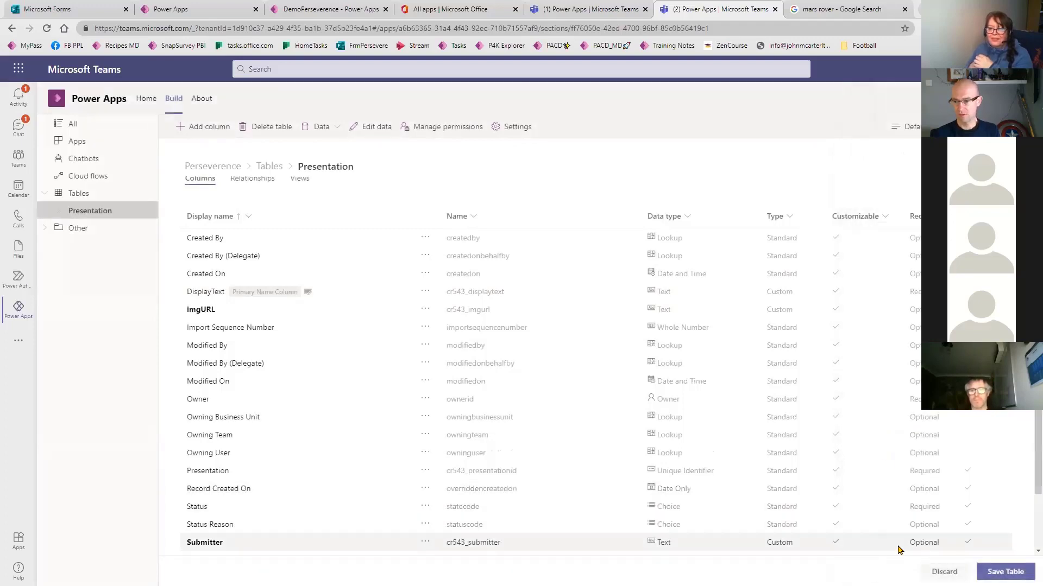
left_click(1005, 572)
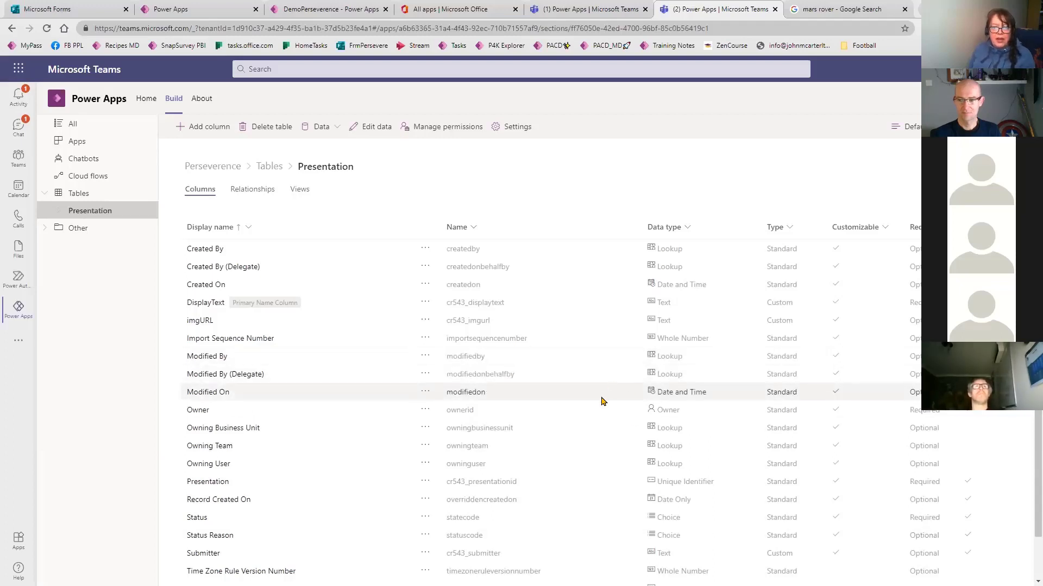
scroll(599, 413, "down", 2)
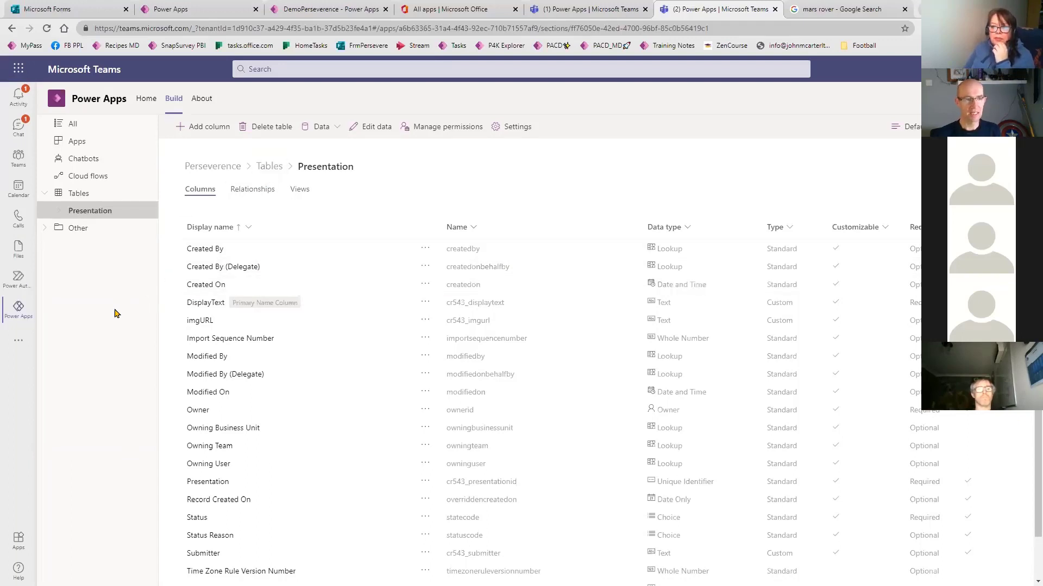
- Create a new canvas app in the tablet form factor and save it as Editor App
left_click(91, 144)
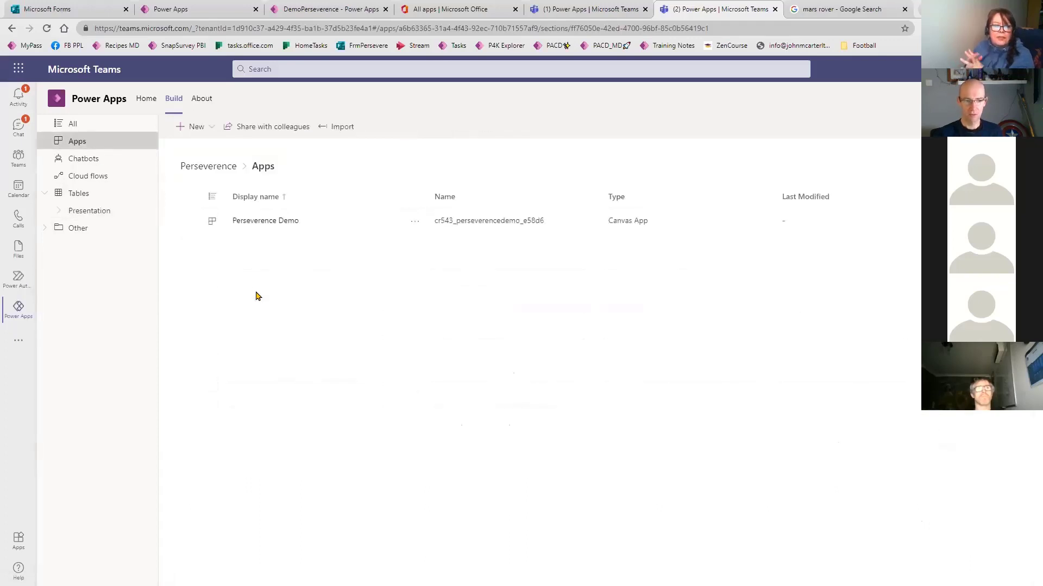
left_click(207, 134)
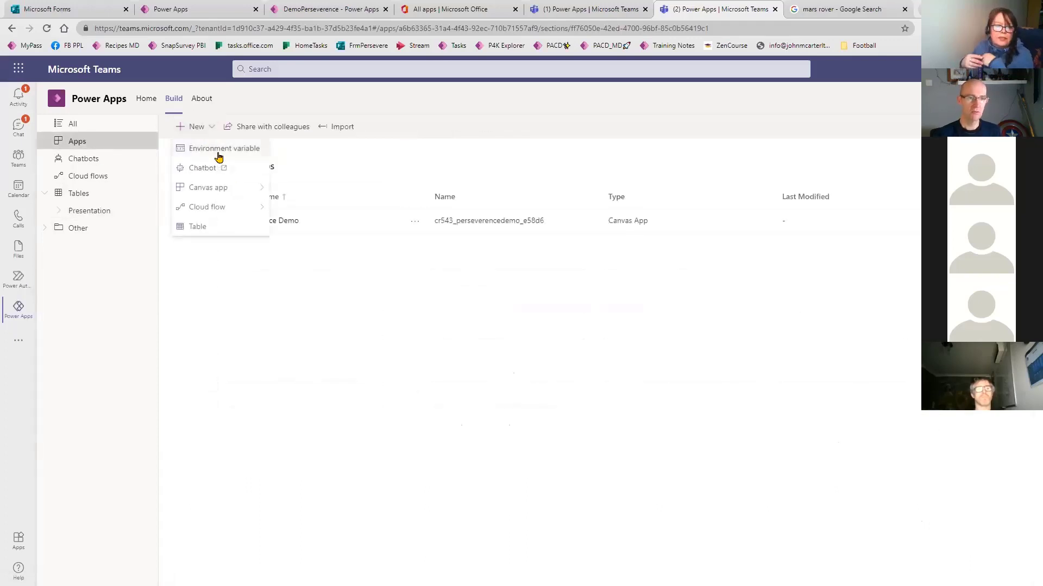
mouse_move(238, 190)
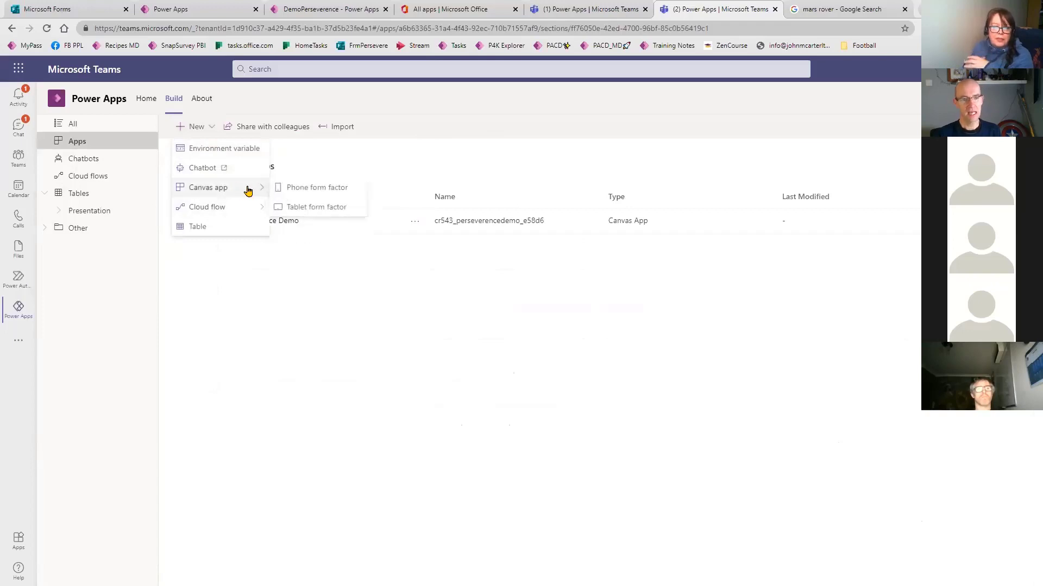
left_click(301, 206)
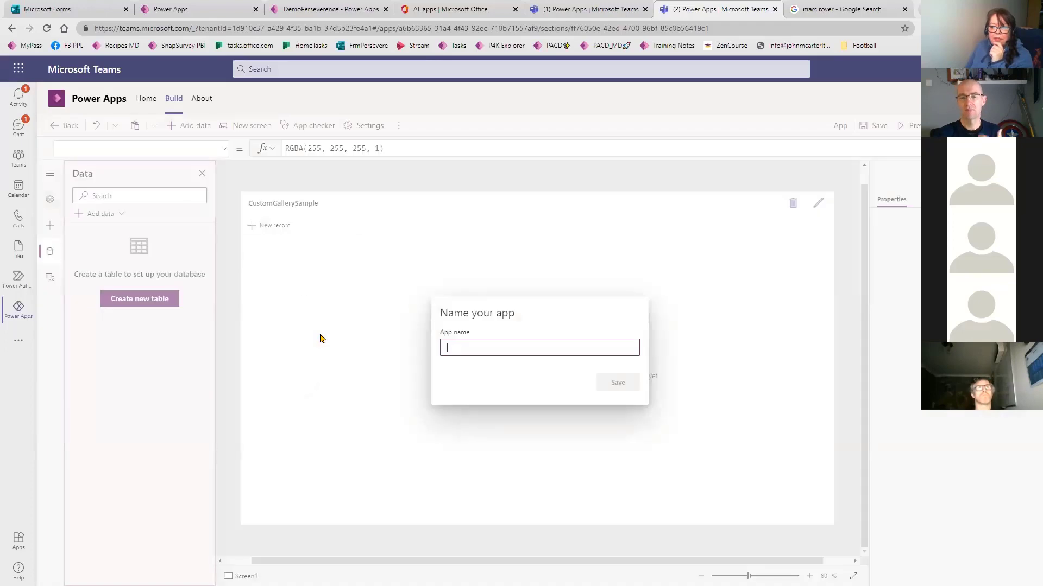
left_click(458, 347)
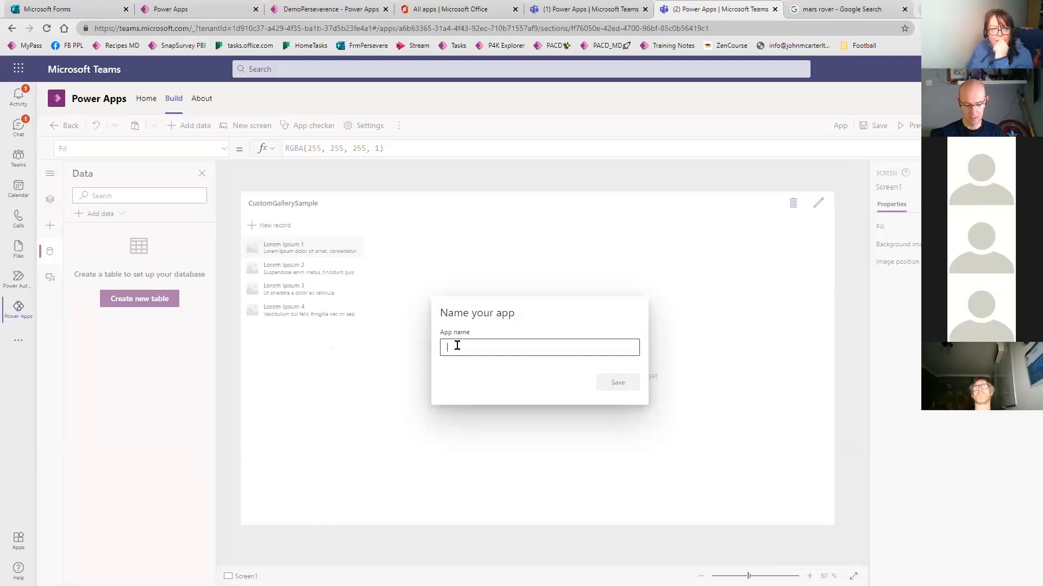
type("Edit")
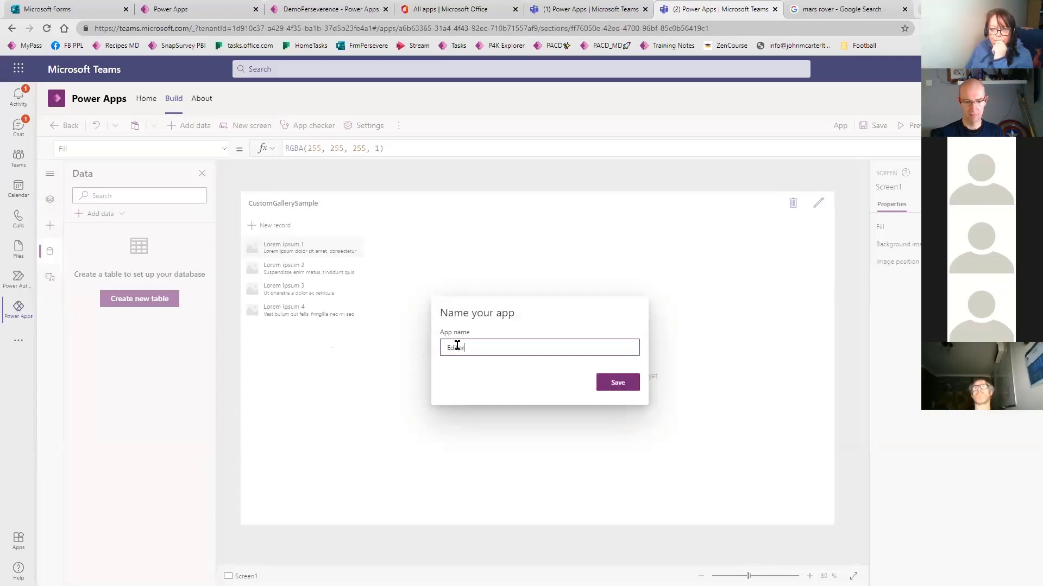
type("or App")
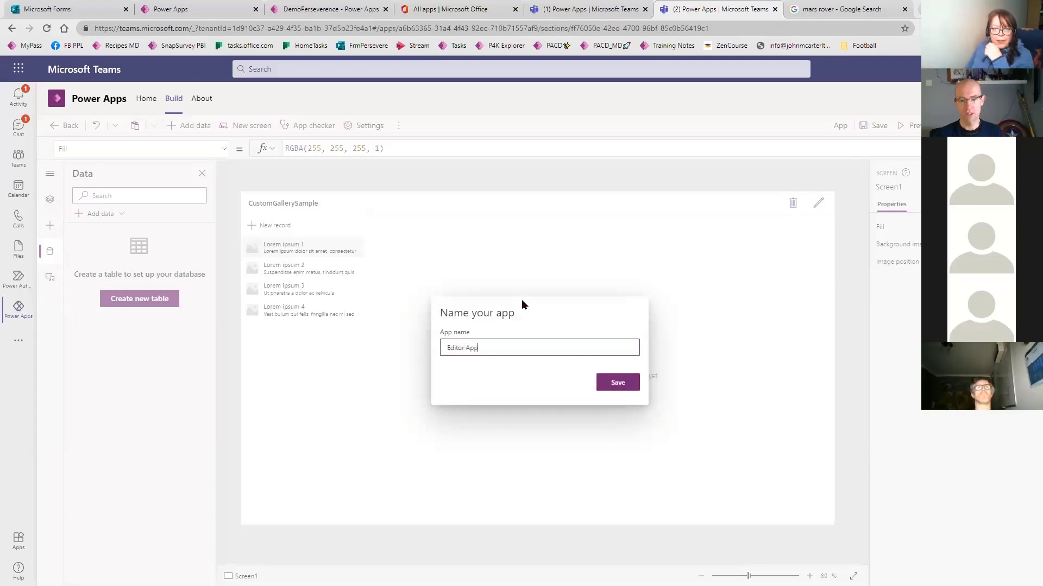
left_click(623, 383)
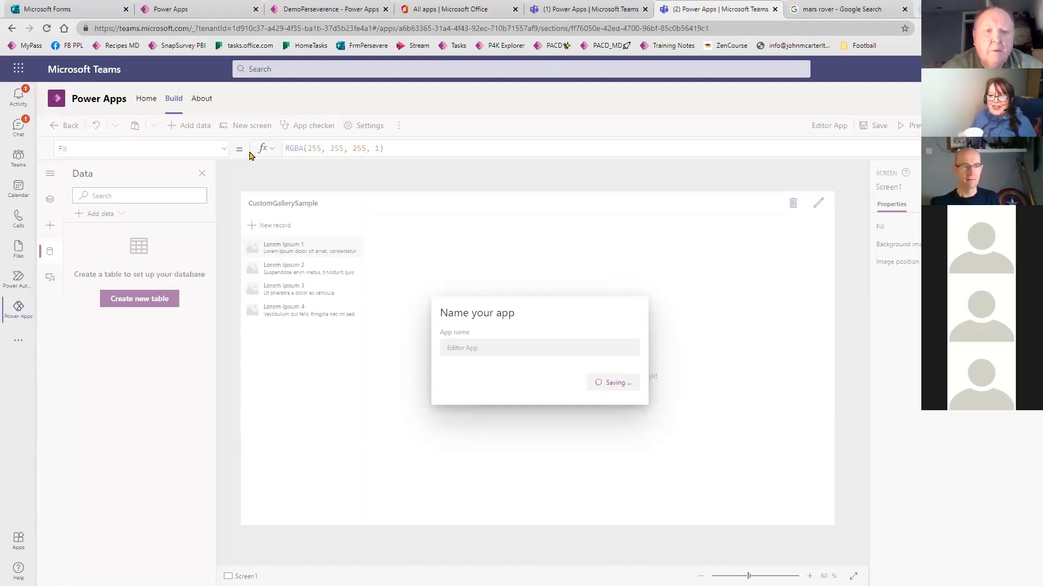
- Reopen Editor App from the Perseverence team's items and connect its browse gallery to the Presentations table
left_click(146, 102)
left_click(175, 100)
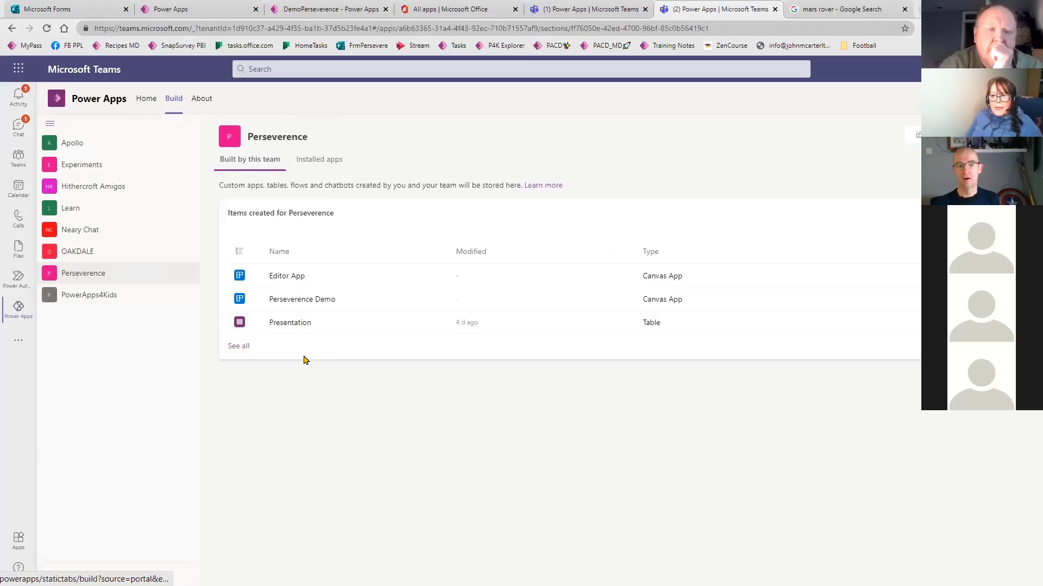
left_click(287, 277)
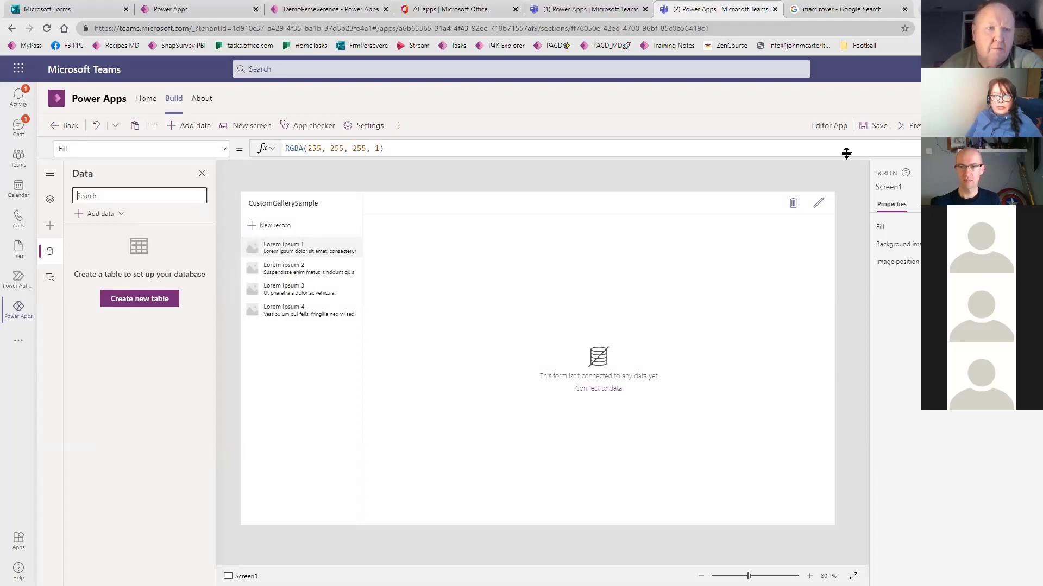
left_click(300, 383)
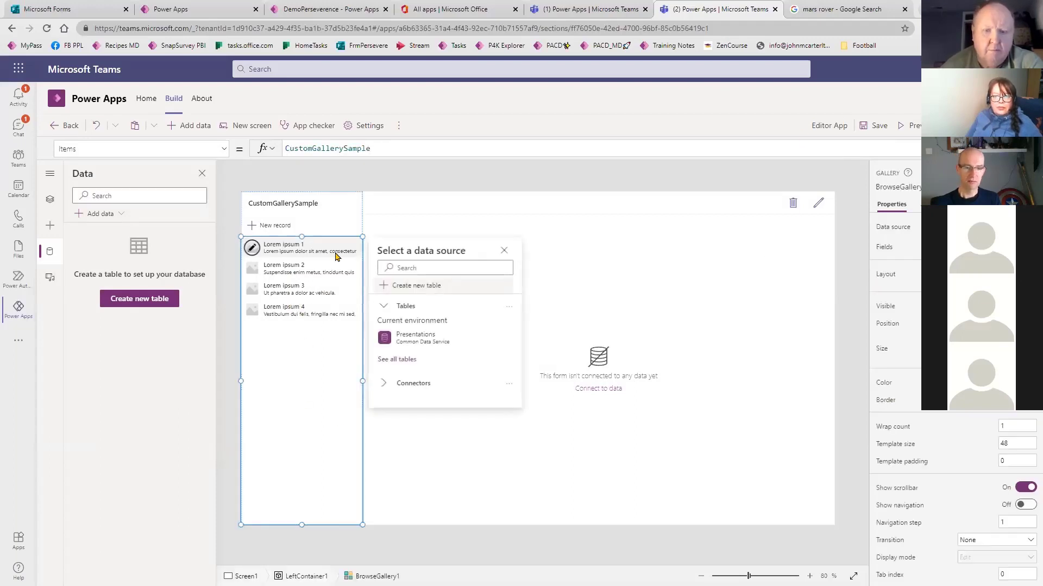
left_click(416, 339)
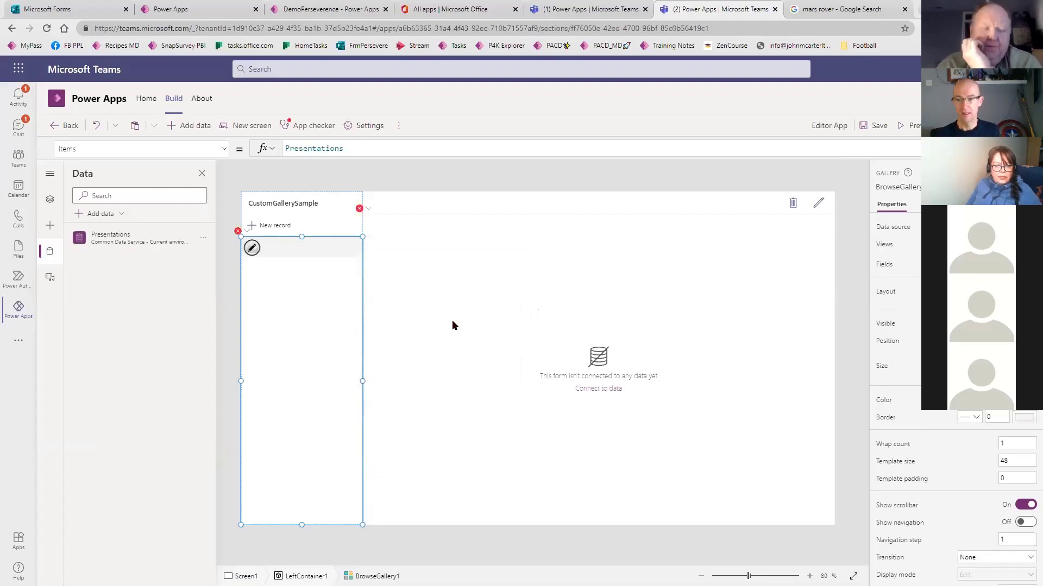
- Examine the formulas of the gallery's subtitle, image and title, and preview the app
left_click(296, 250)
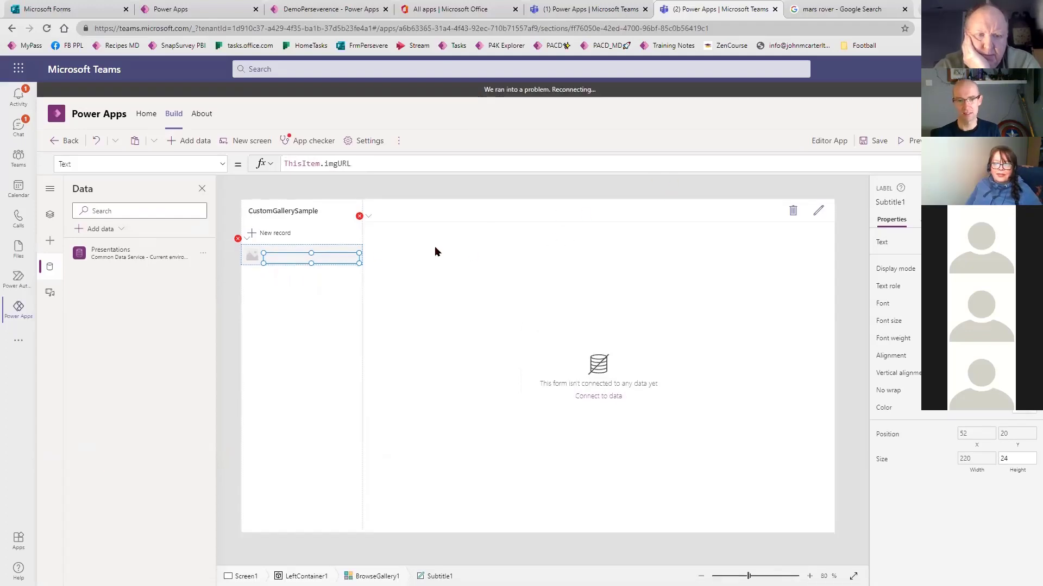
left_click(251, 254)
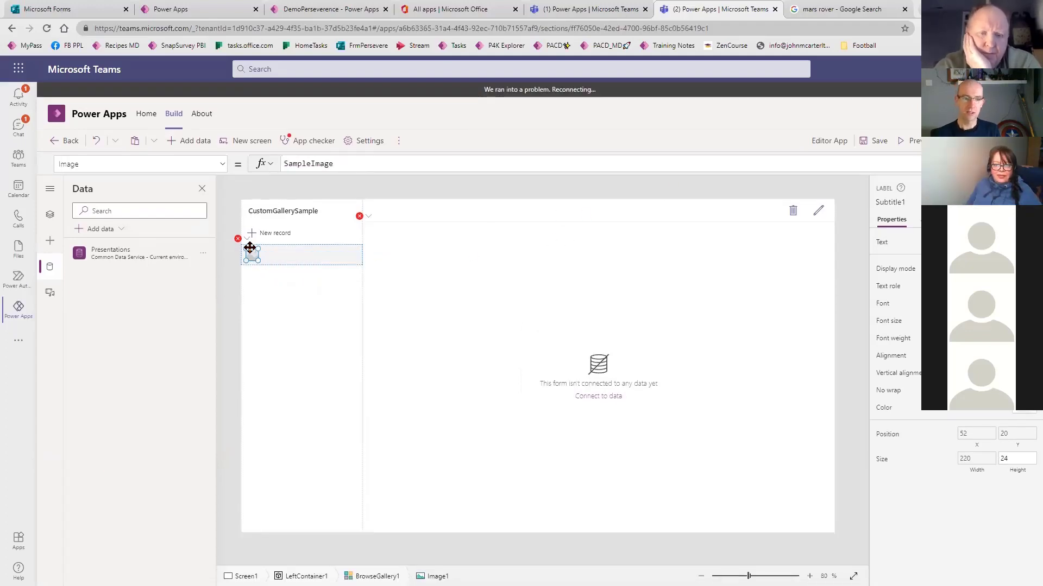
left_click(296, 252)
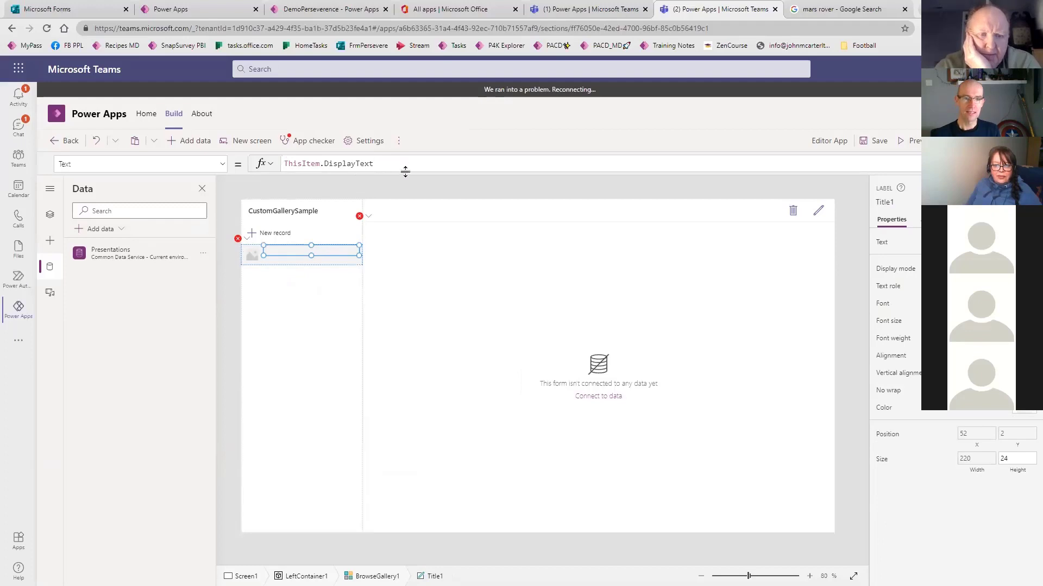
left_click(914, 142)
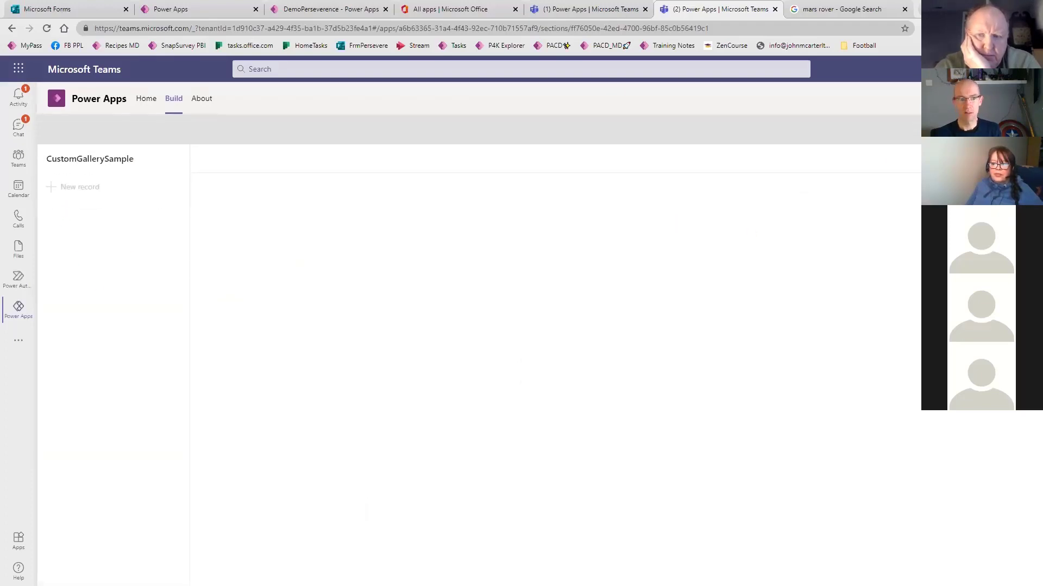
key("Escape")
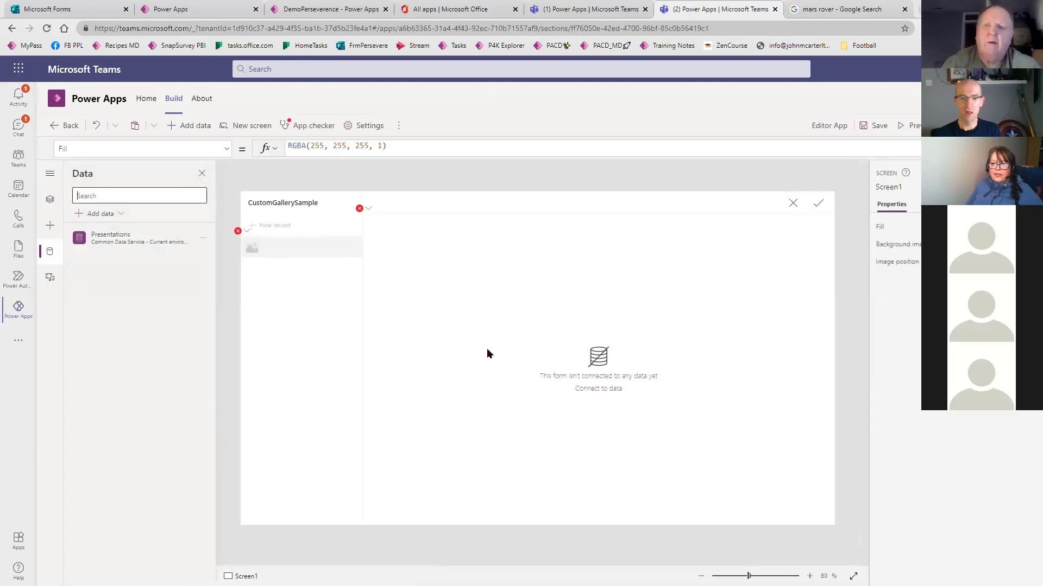
- Examine the edit form's Item formula and the controls nested in Screen1's right and left containers
left_click(486, 347)
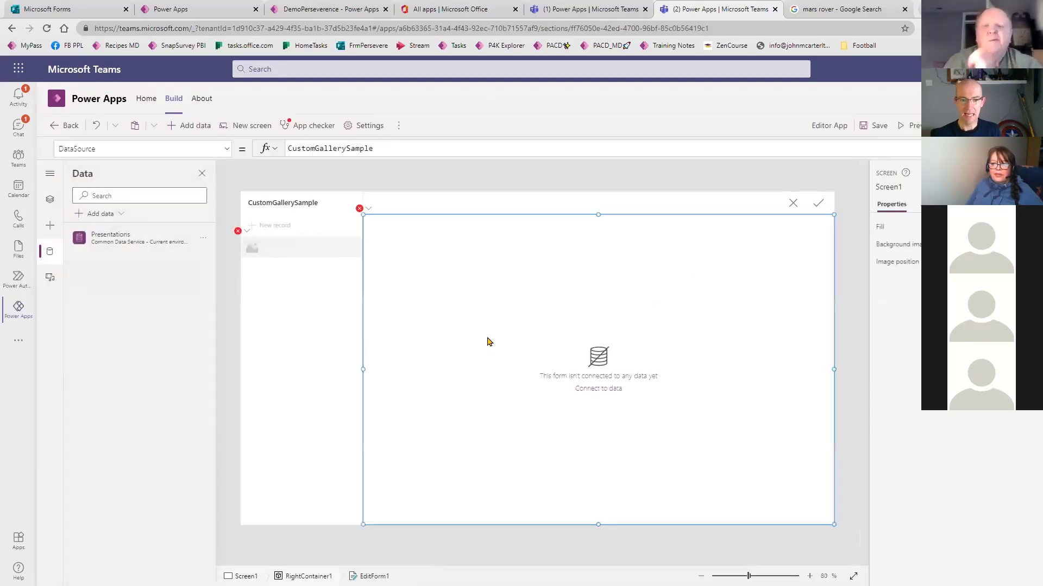
left_click(366, 209)
left_click(387, 225)
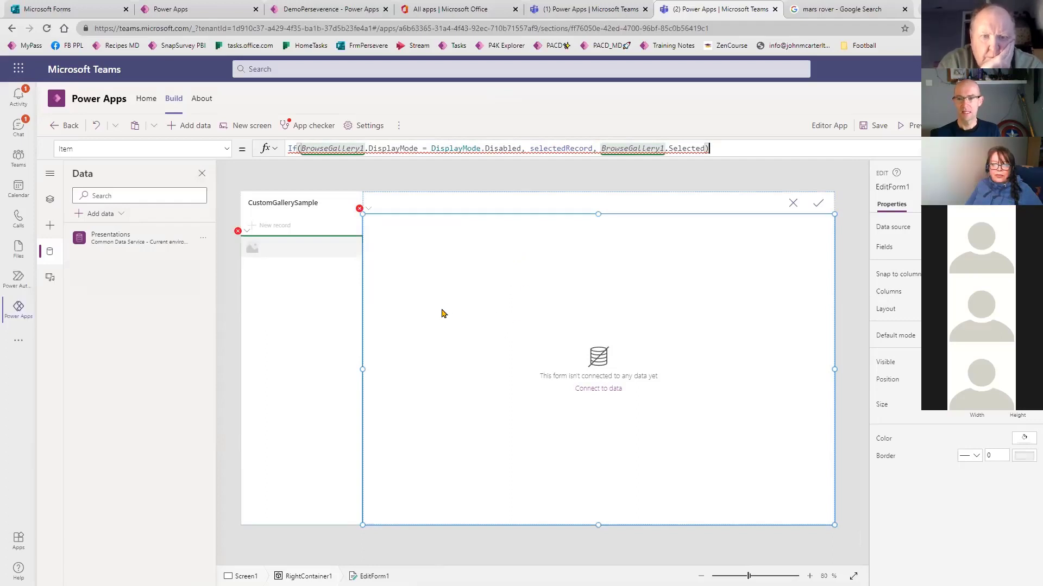
left_click(50, 199)
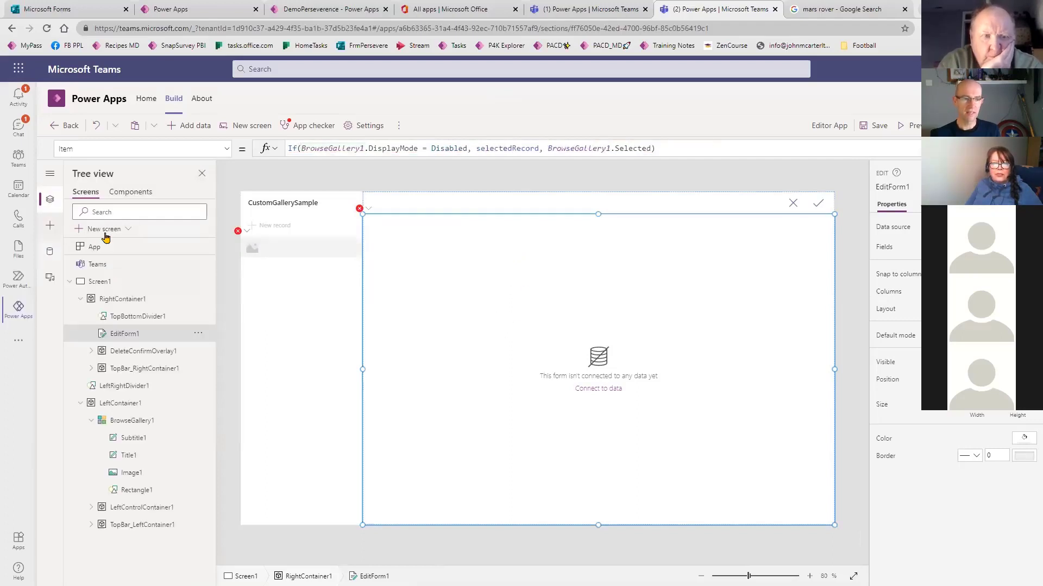
left_click(91, 351)
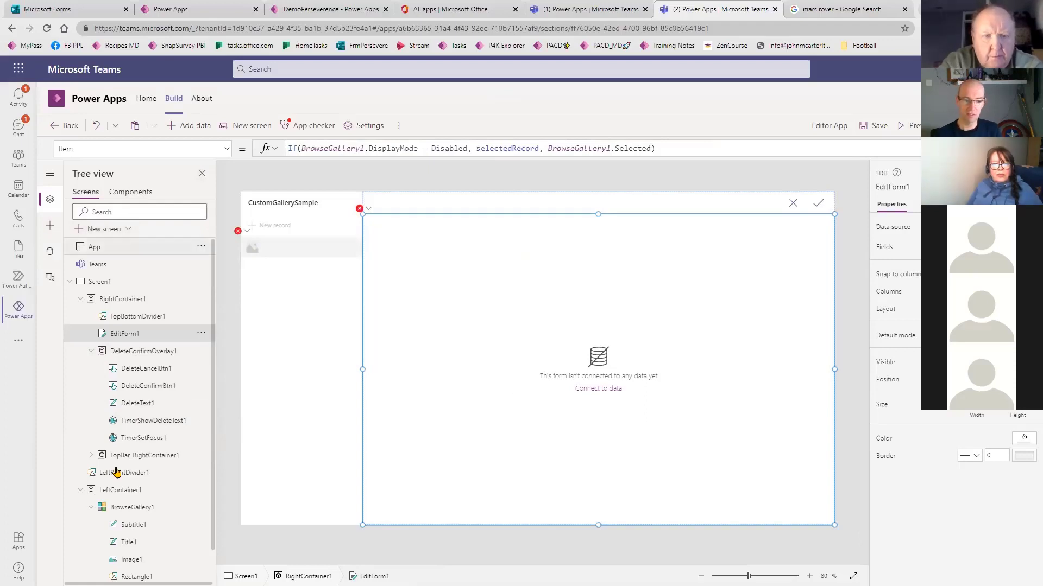
left_click(91, 456)
scroll(144, 445, "down", 3)
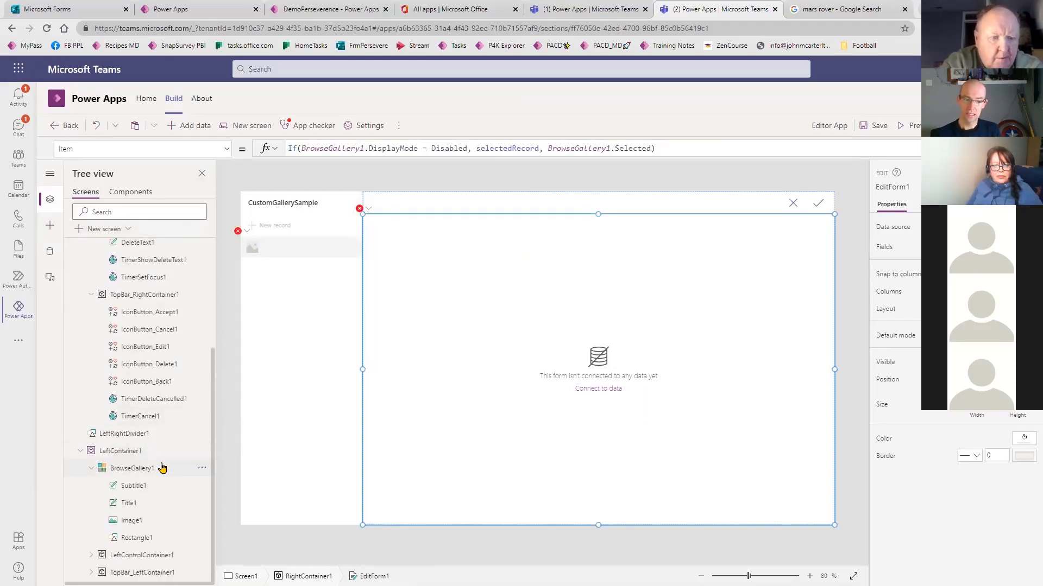
left_click(136, 452)
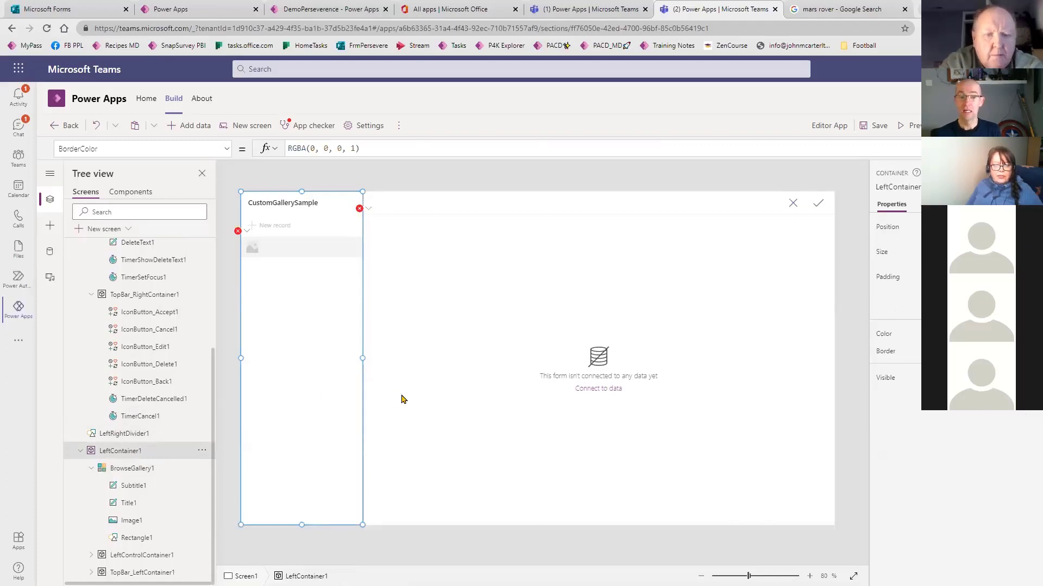
scroll(145, 354, "up", 3)
scroll(145, 353, "up", 1)
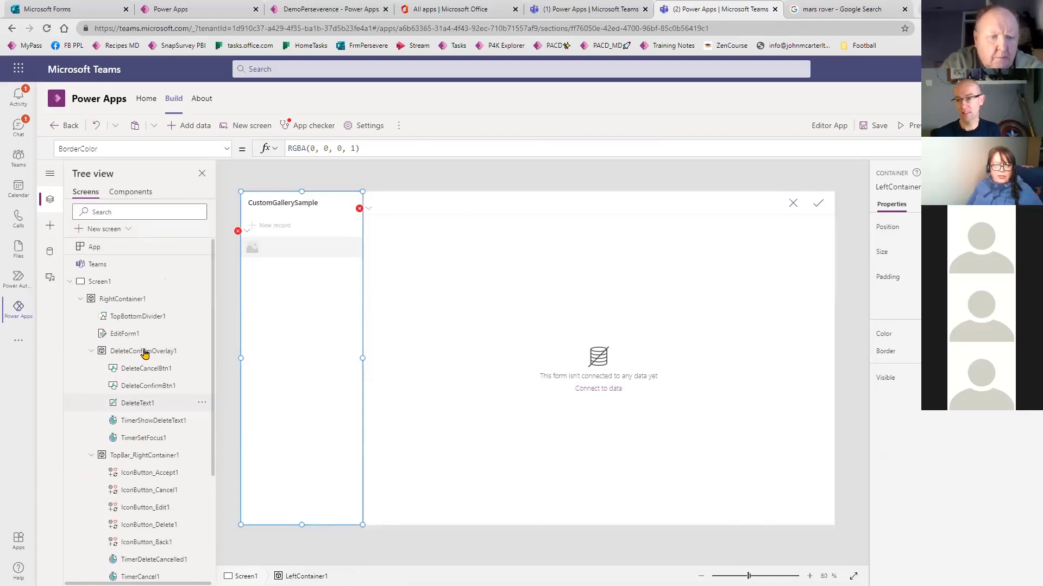
- Inspect the formulas of the gallery image, the edit form and the browse gallery on Screen1
left_click(250, 247)
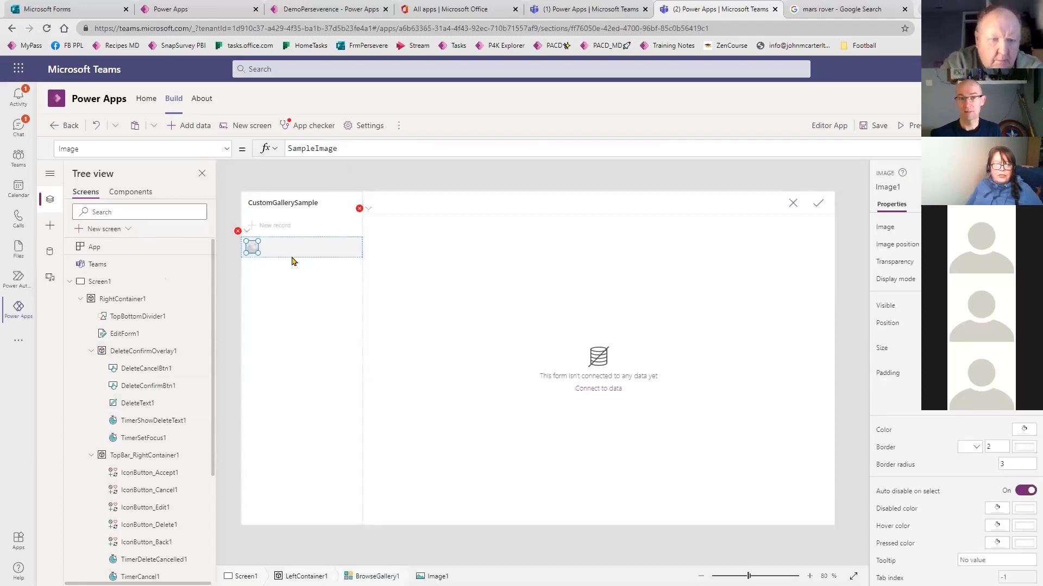
left_click(368, 207)
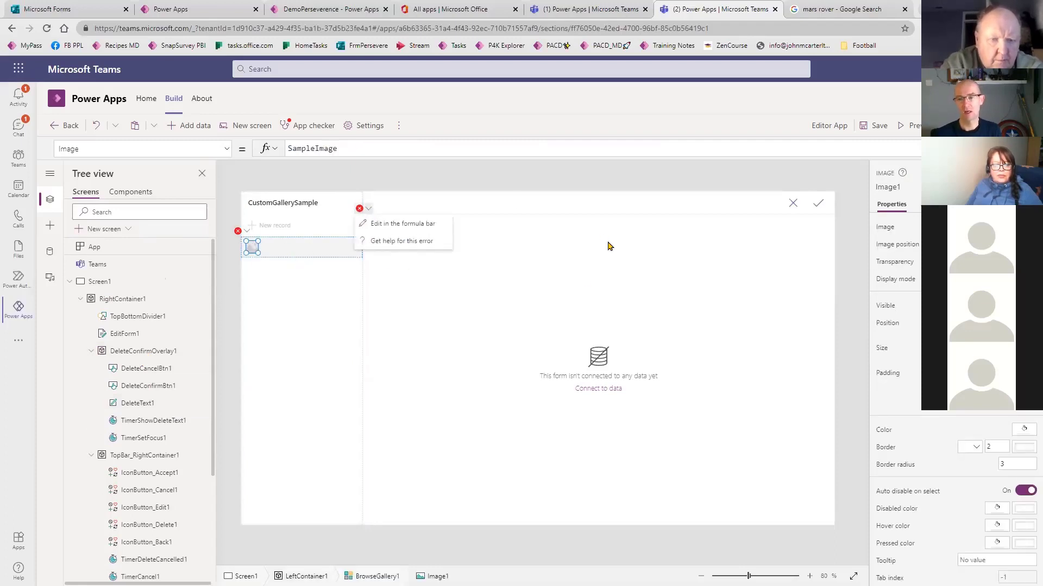
left_click(459, 310)
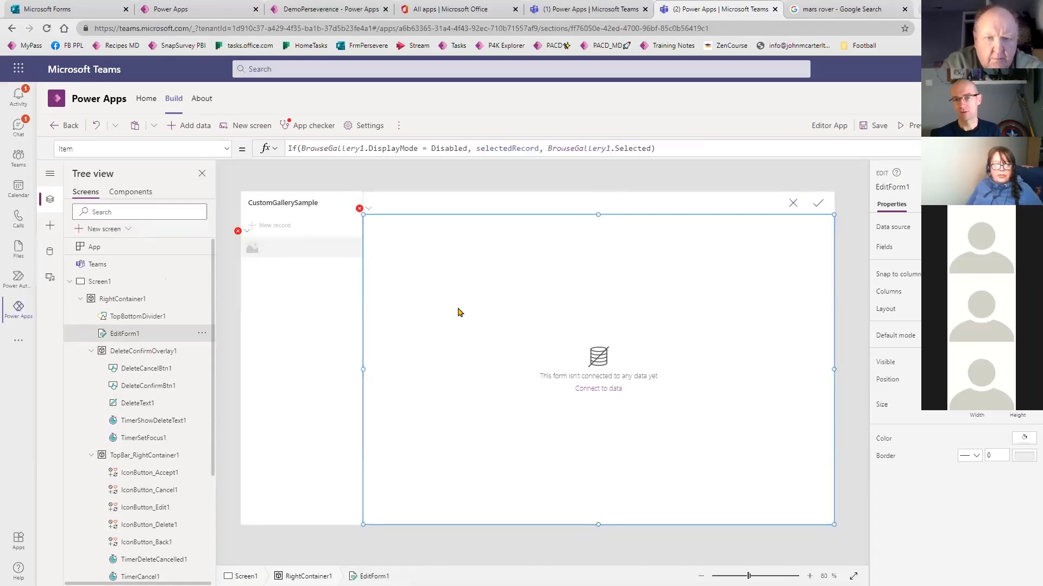
left_click(329, 323)
left_click(426, 310)
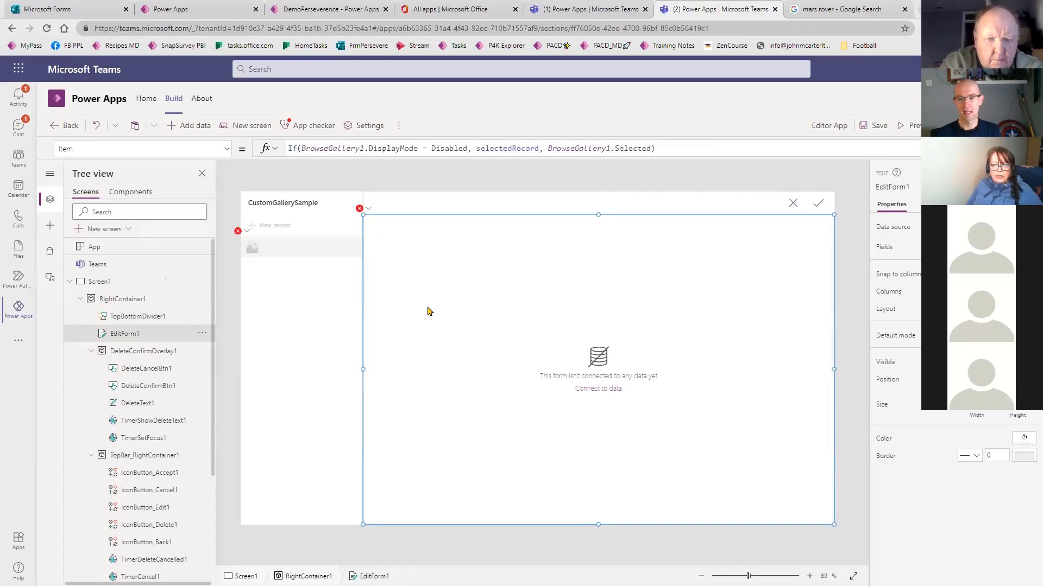
left_click(354, 352)
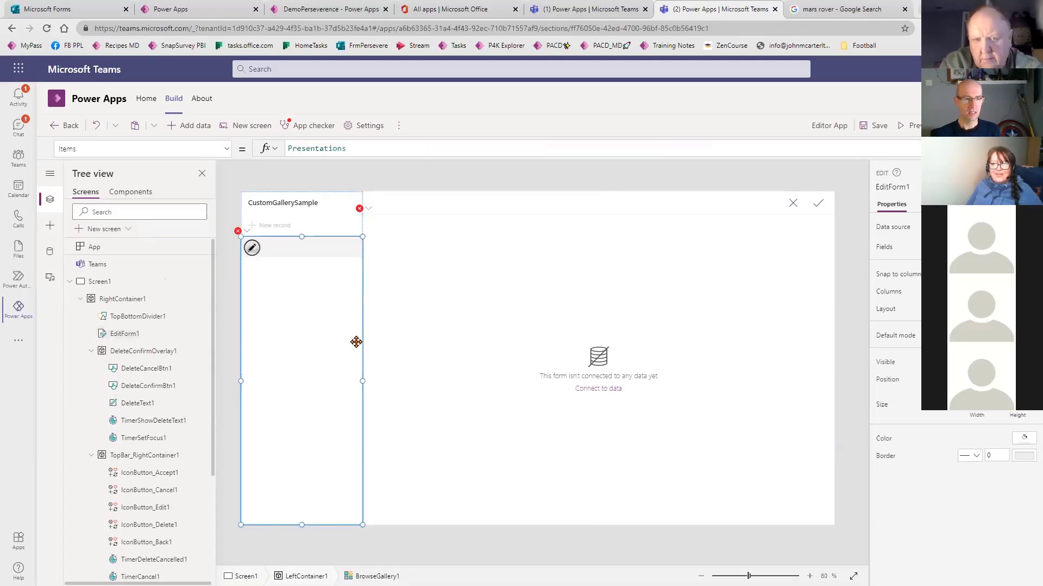
- Add a new screen to the app using the Blank layout
left_click(70, 282)
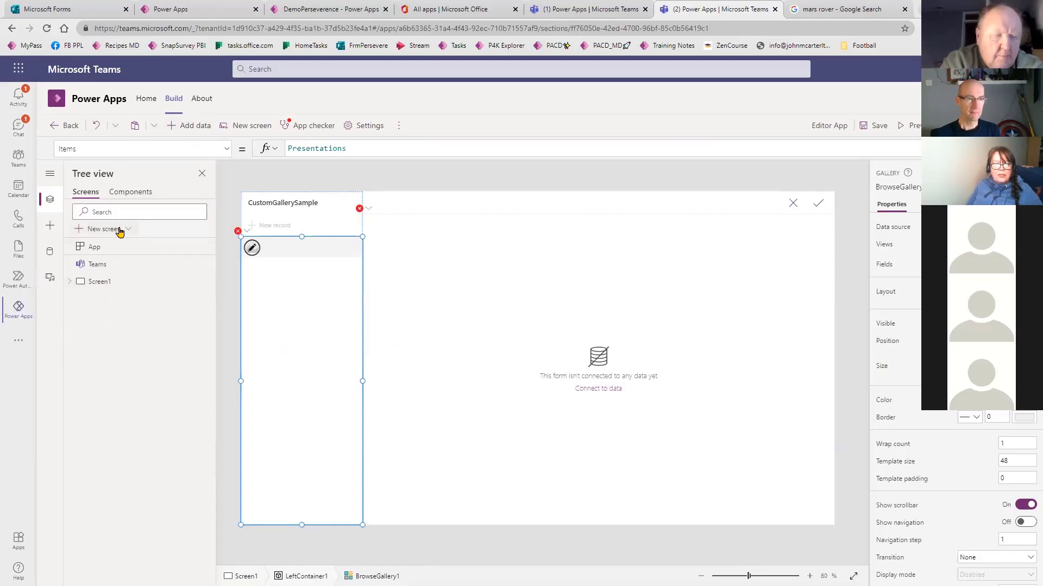
left_click(240, 126)
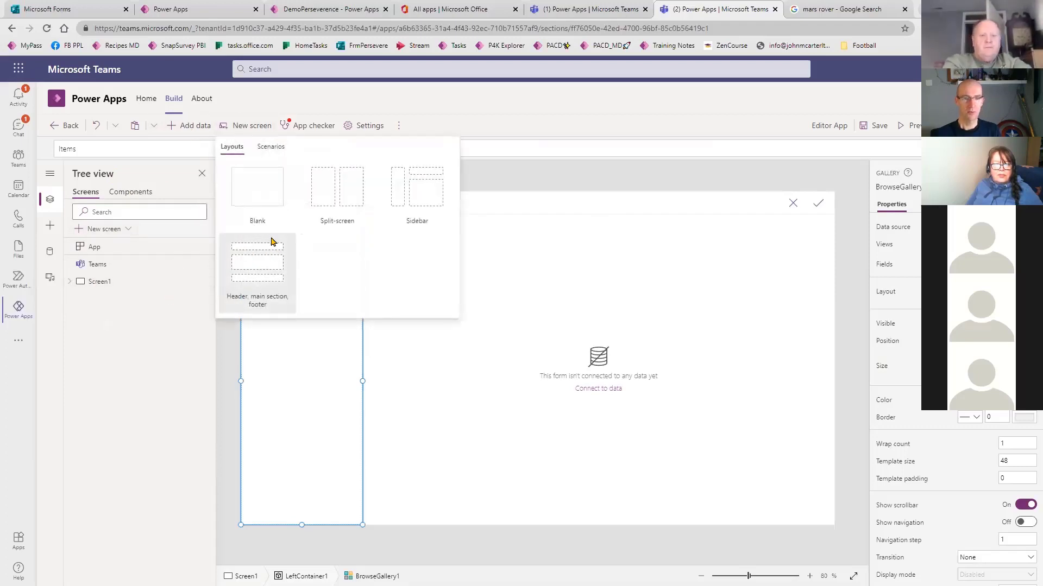
left_click(245, 203)
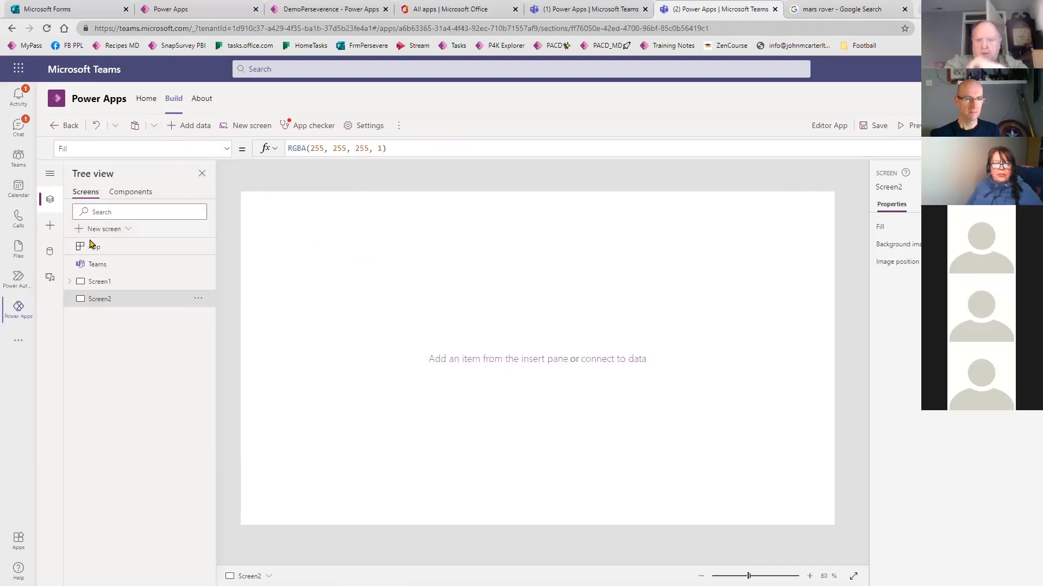
- Insert a vertical gallery connected to Presentations, narrow it and place it along the blank screen's left edge
left_click(50, 225)
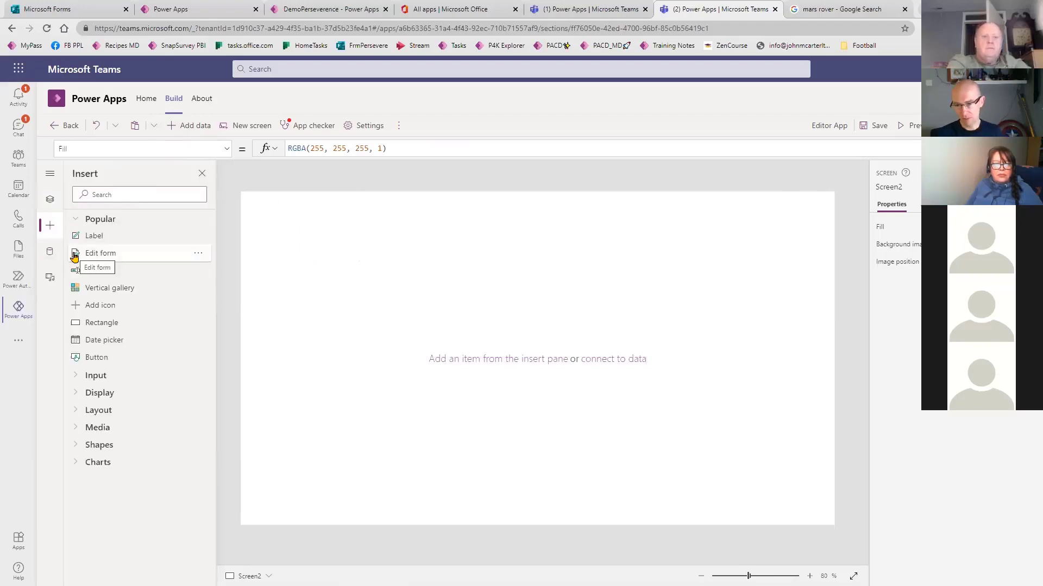
left_click(116, 194)
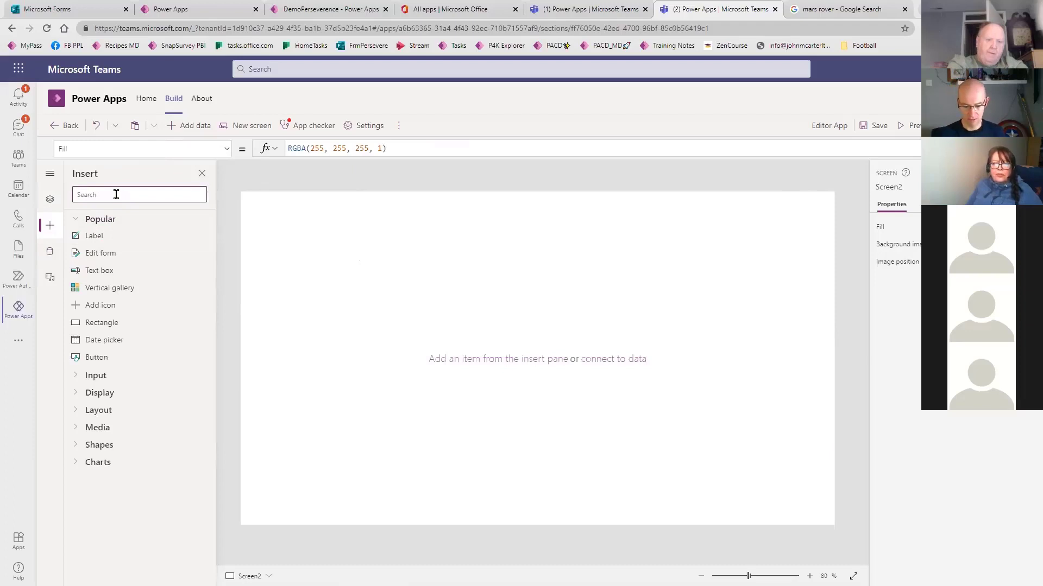
type("gall")
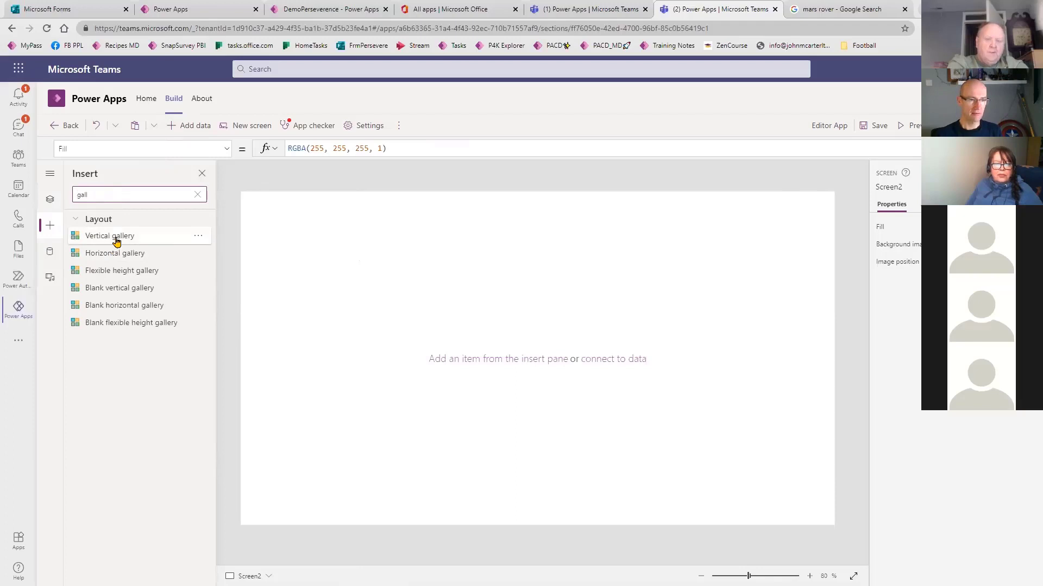
left_click_drag(259, 253, 277, 275)
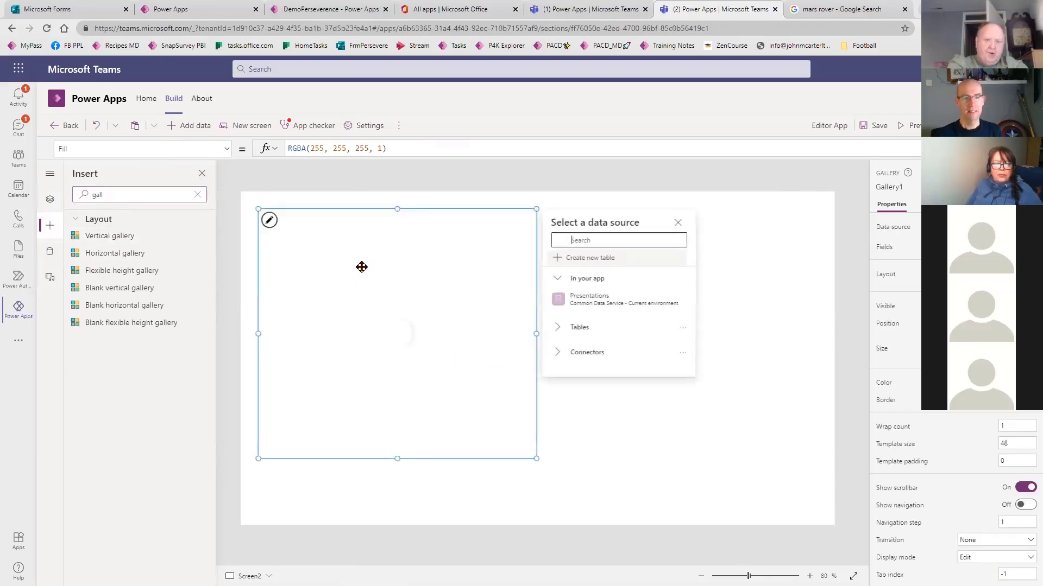
left_click(589, 299)
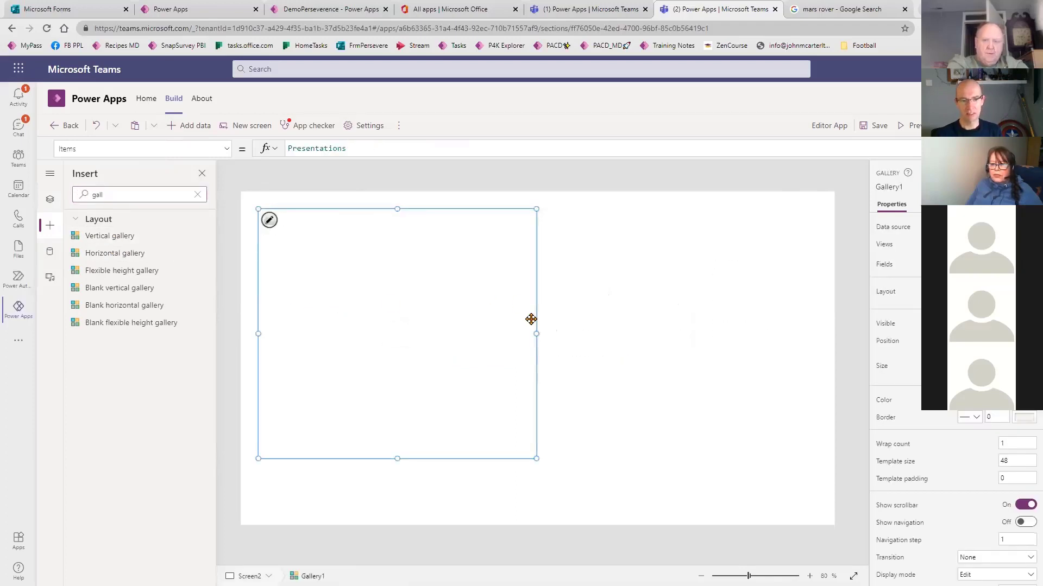
left_click_drag(536, 334, 397, 356)
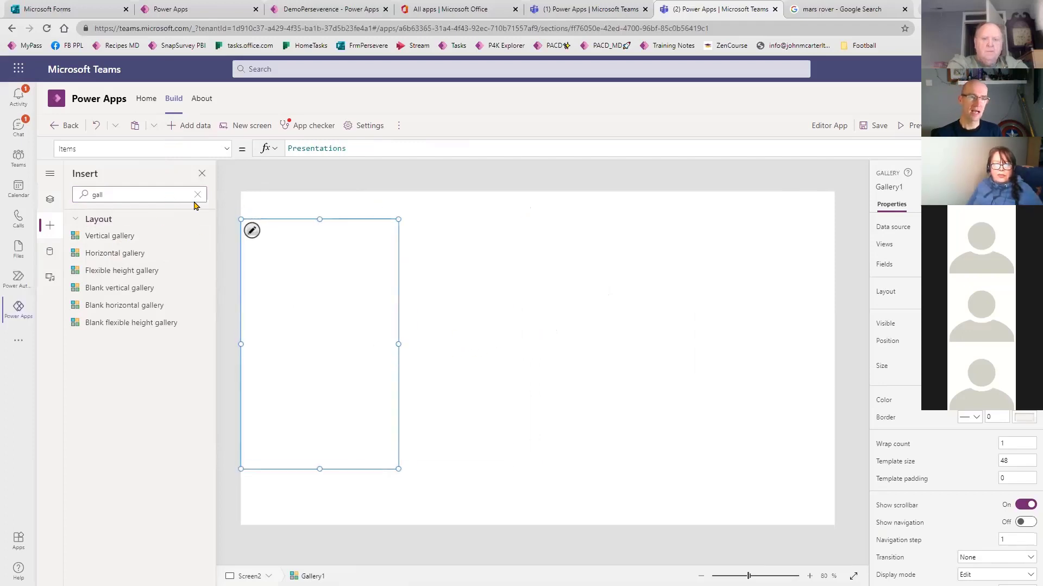
- Search the insertable controls for a button and an icon, clearing the search each time
left_click(109, 195)
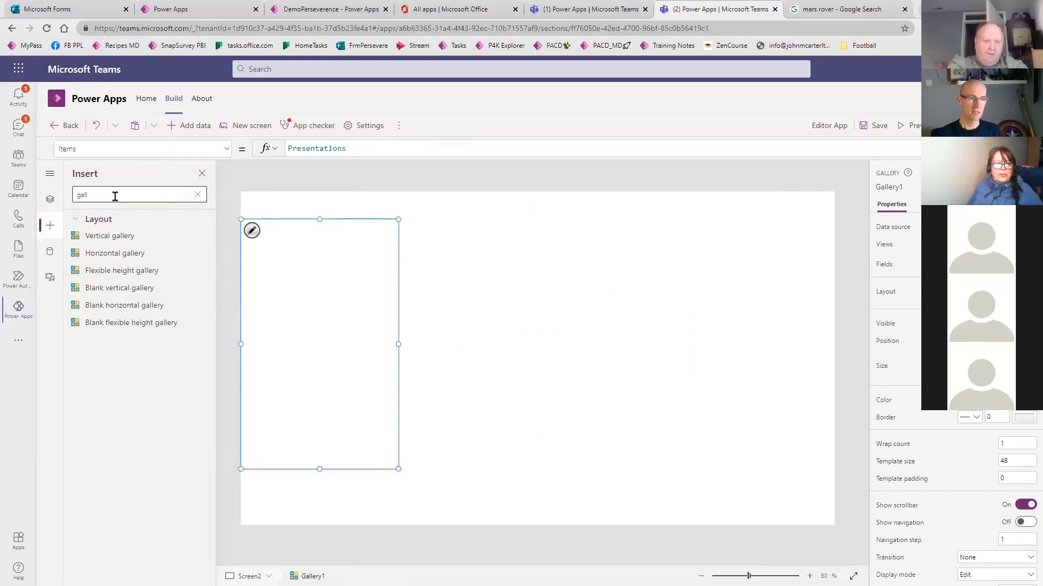
key("ctrl+a")
key("BackSpace")
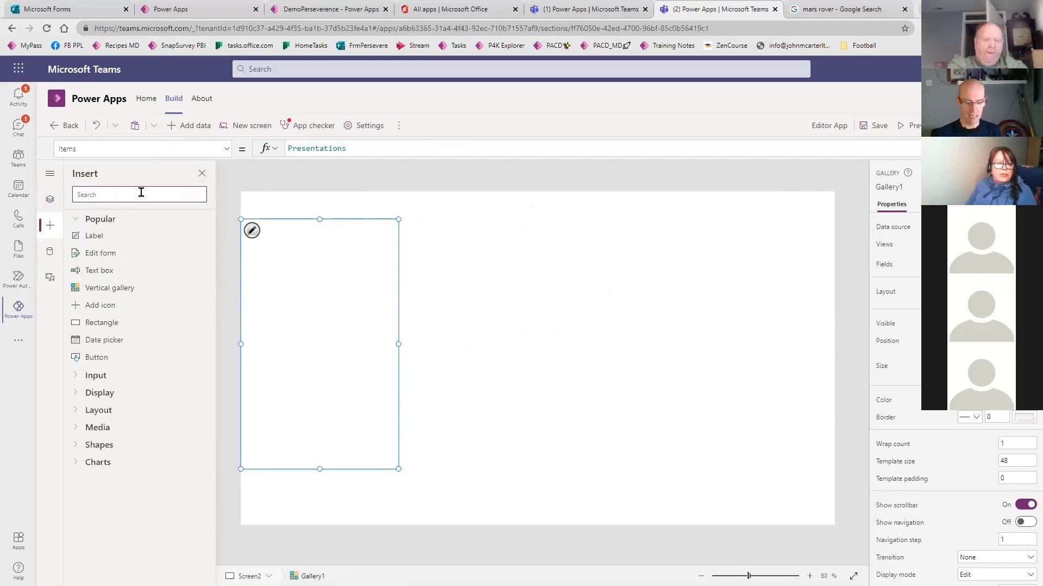
type("but")
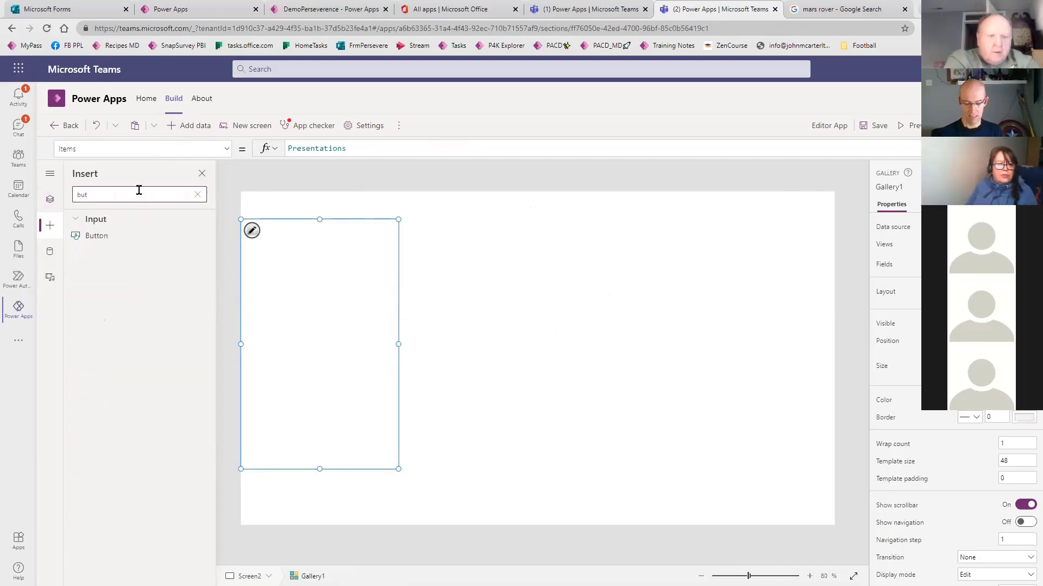
key("ctrl+a")
key("BackSpace")
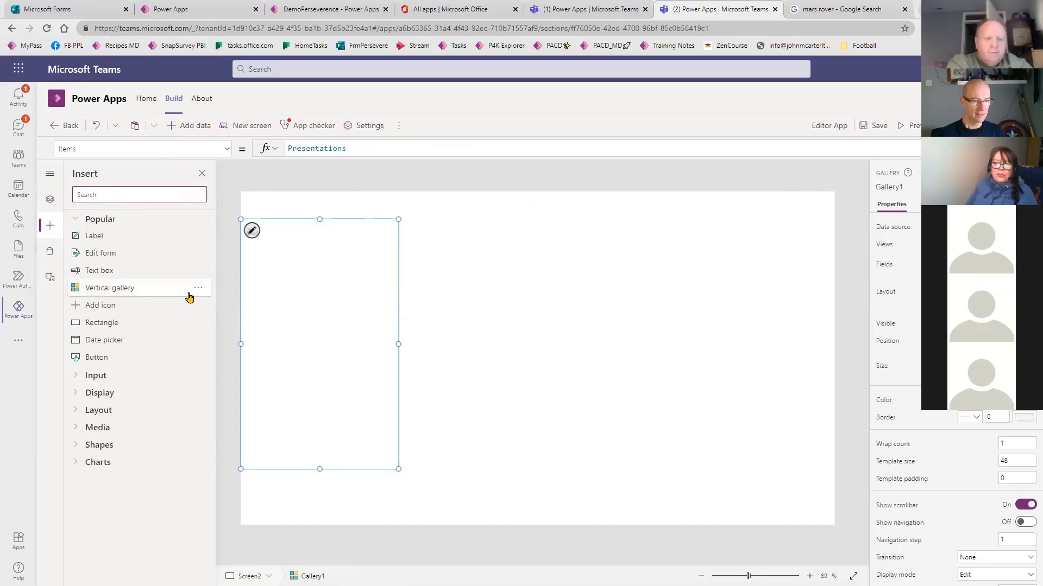
type("ic")
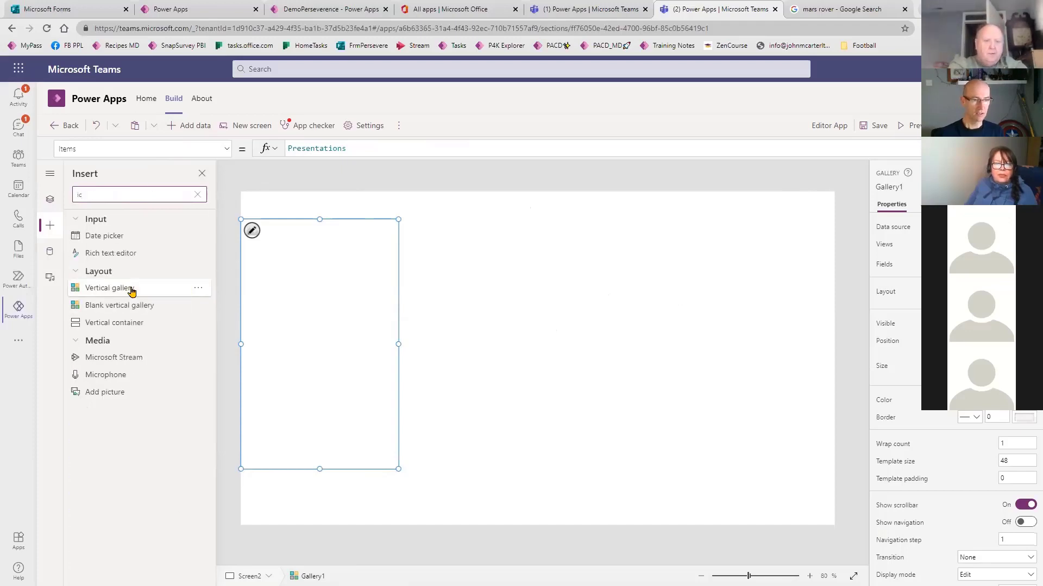
key("BackSpace")
key("BackSpace")
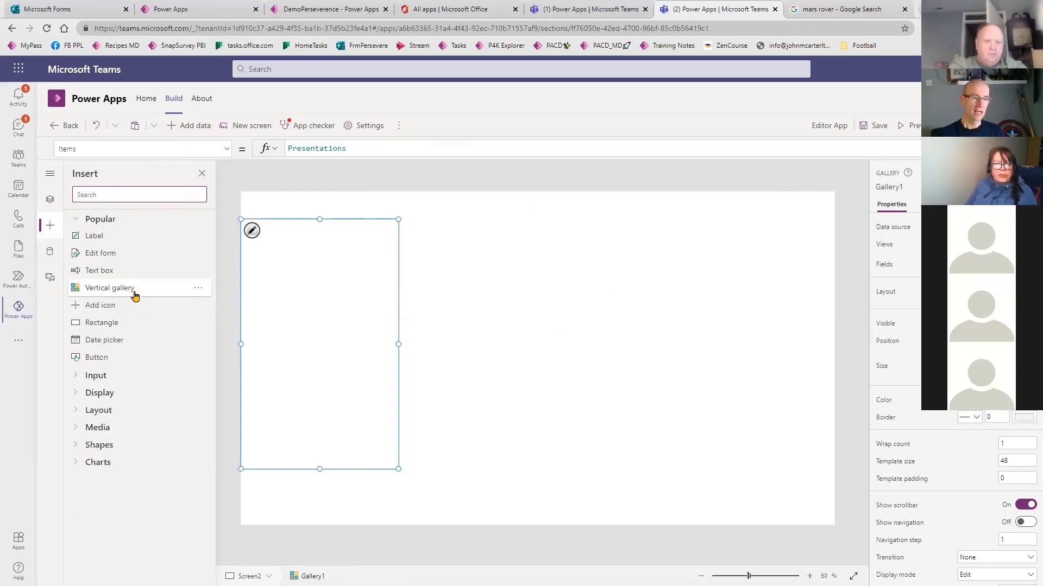
- Insert an Add icon and place it in the upper-right corner of Screen2
left_click(124, 306)
left_click_drag(270, 221, 806, 218)
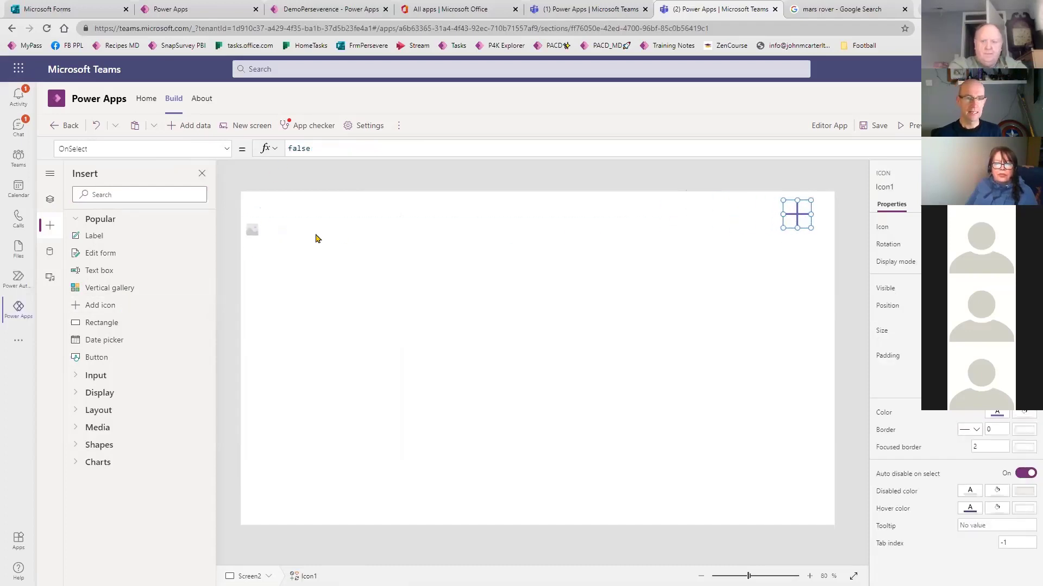
left_click(348, 334)
left_click(304, 206)
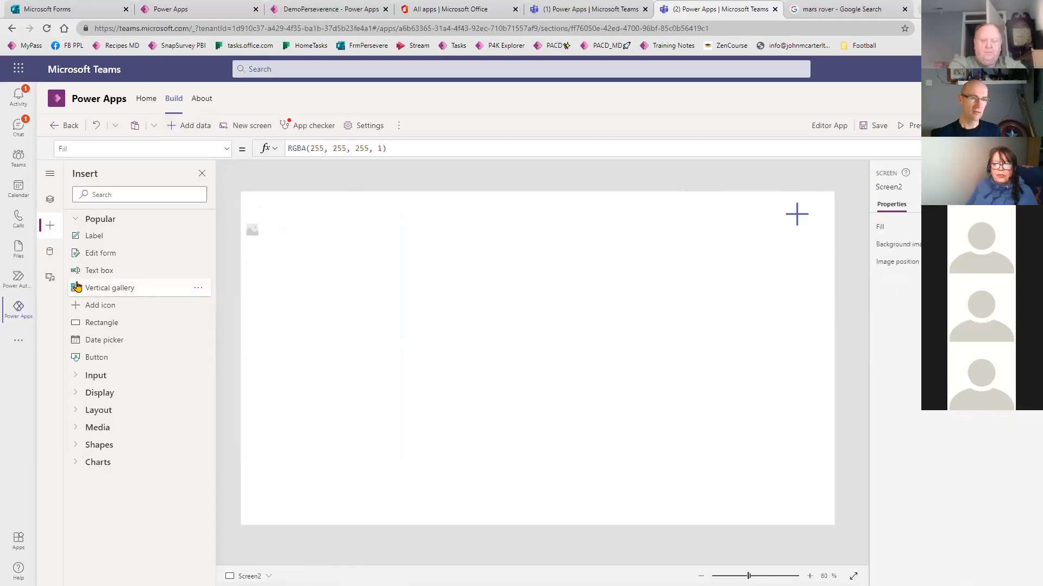
- Insert an edit form and place it to the right of the gallery on Screen2
left_click(112, 194)
type("for")
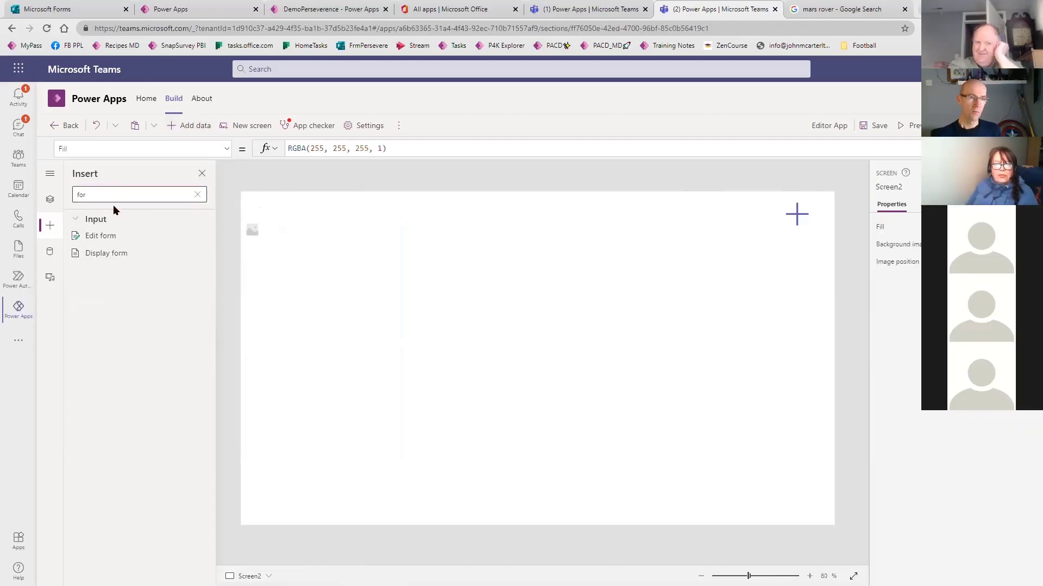
left_click(101, 236)
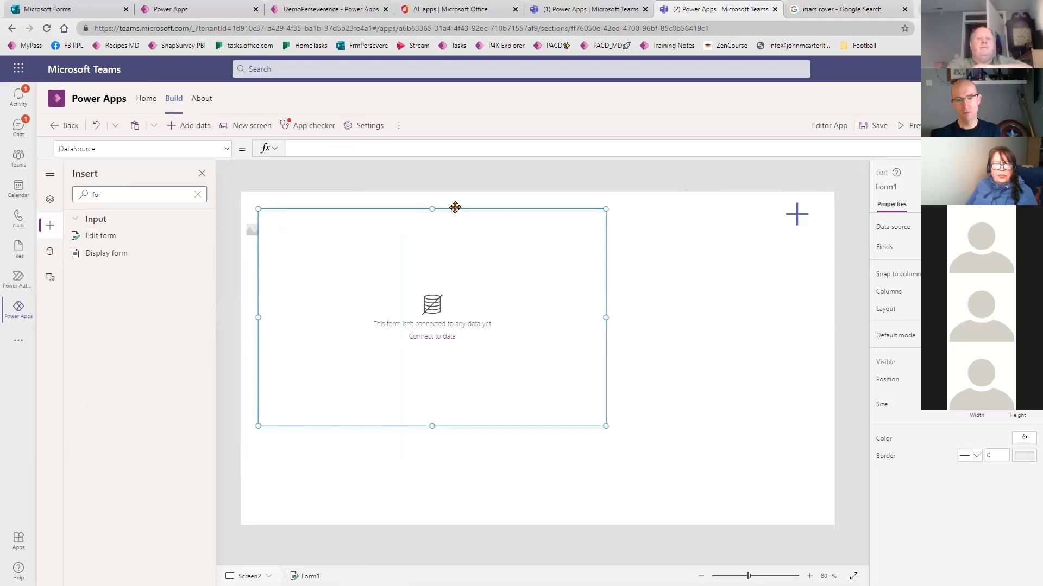
left_click_drag(454, 207, 638, 218)
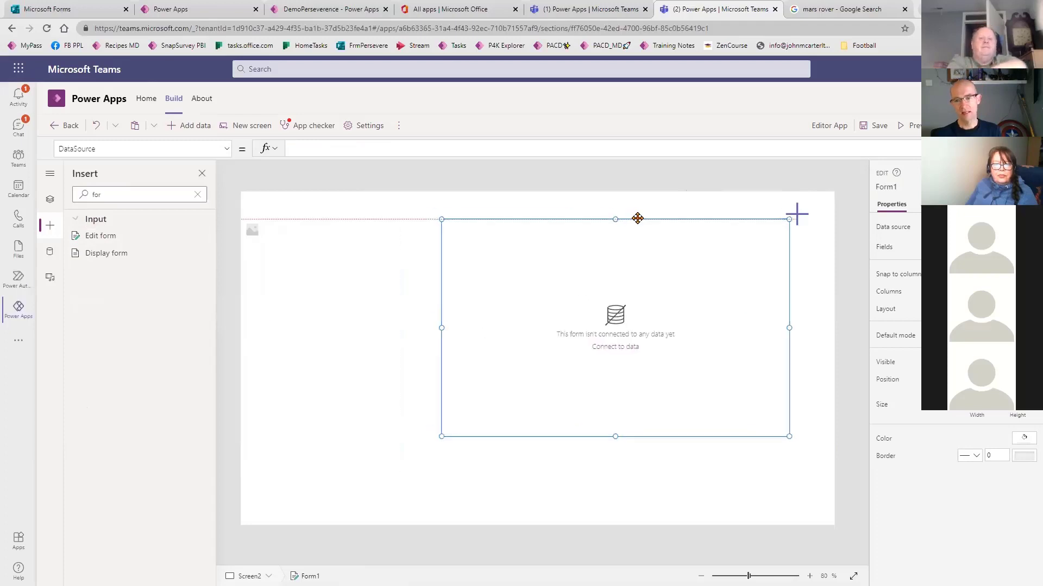
- Set the new edit form's DataSource to Presentations and open its field selection
left_click(304, 142)
type("pre")
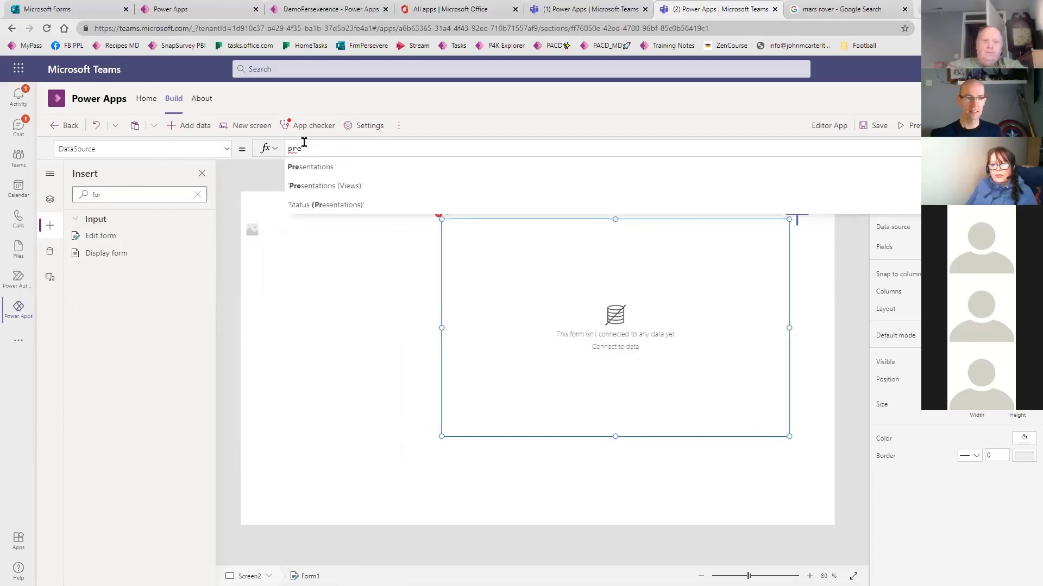
left_click(340, 167)
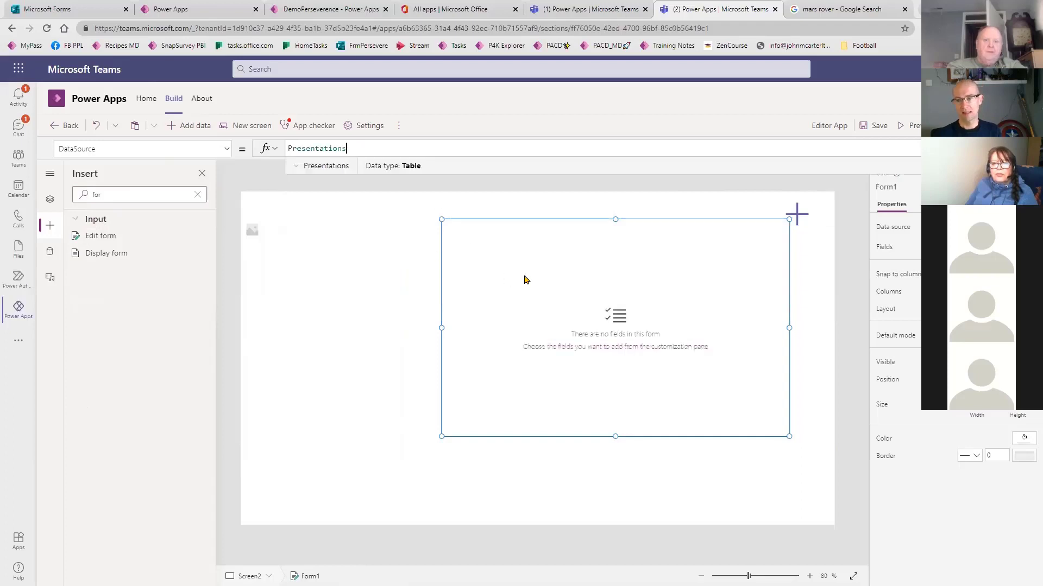
left_click(619, 281)
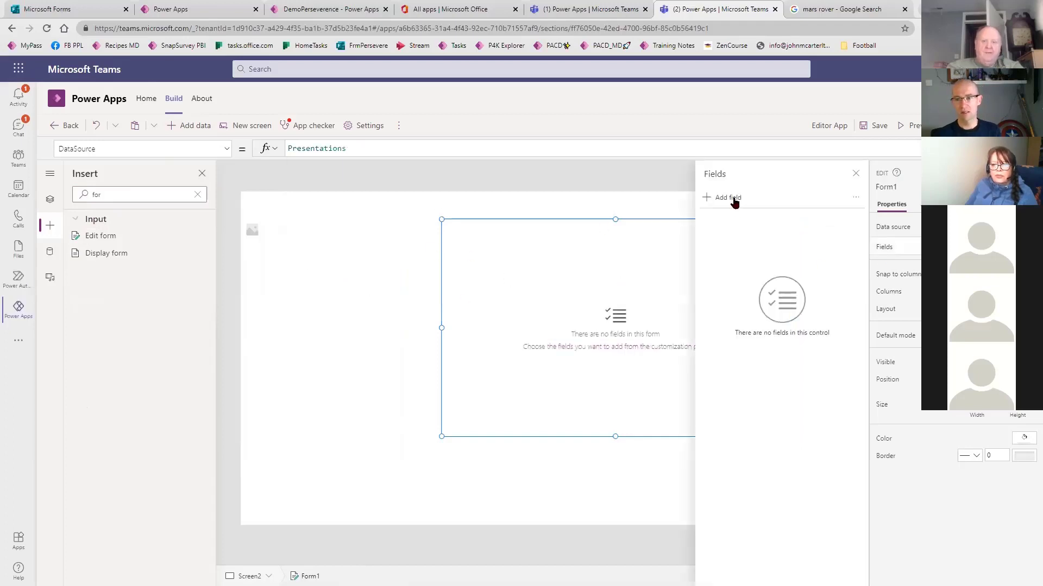
- Add the DisplayText, imgURL and Submitter fields to the edit form and close the field selection
left_click(730, 198)
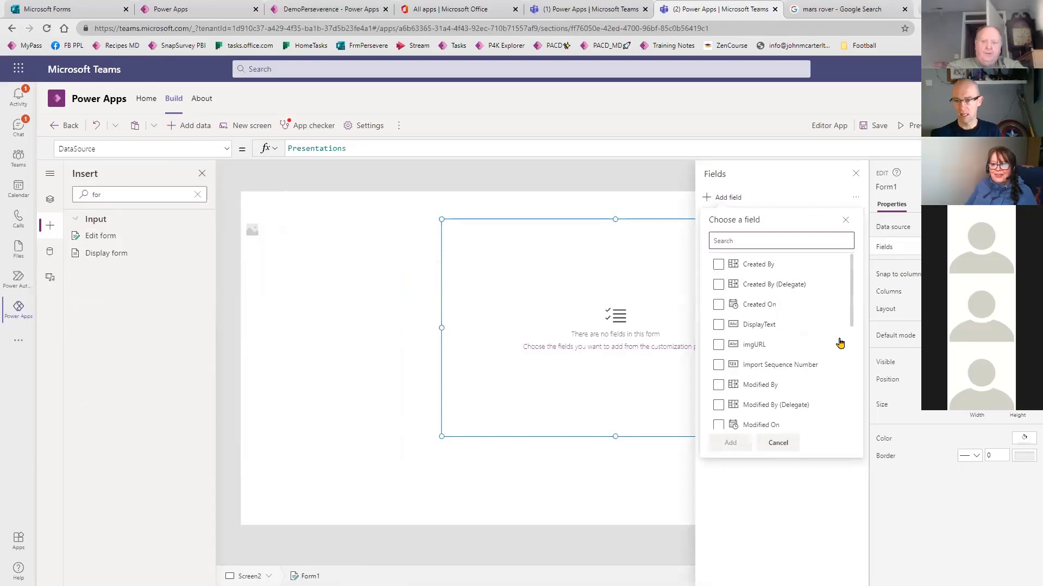
left_click(718, 325)
left_click(718, 345)
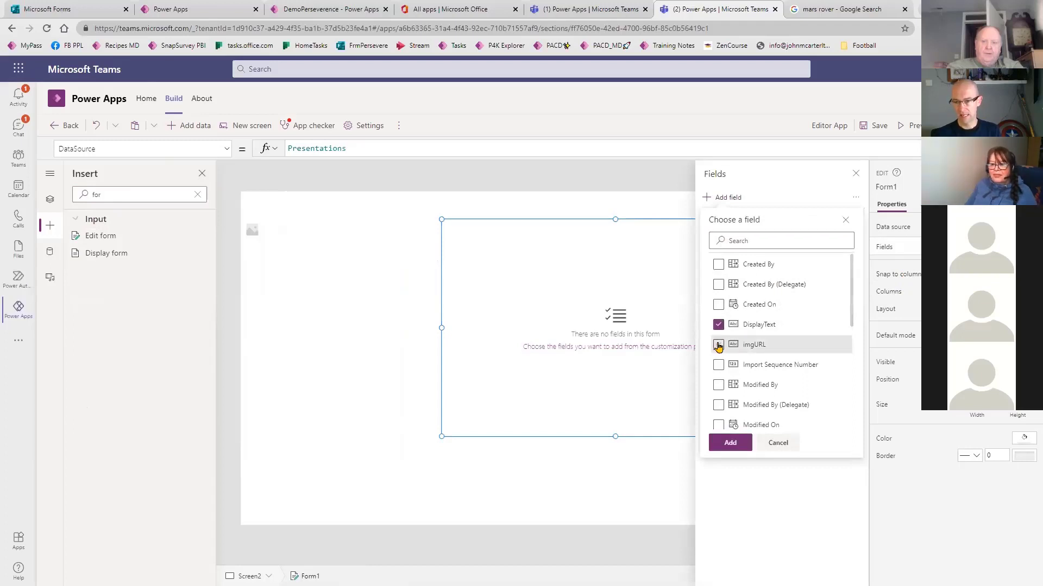
scroll(806, 347, "down", 3)
left_click(807, 357)
scroll(808, 357, "down", 2)
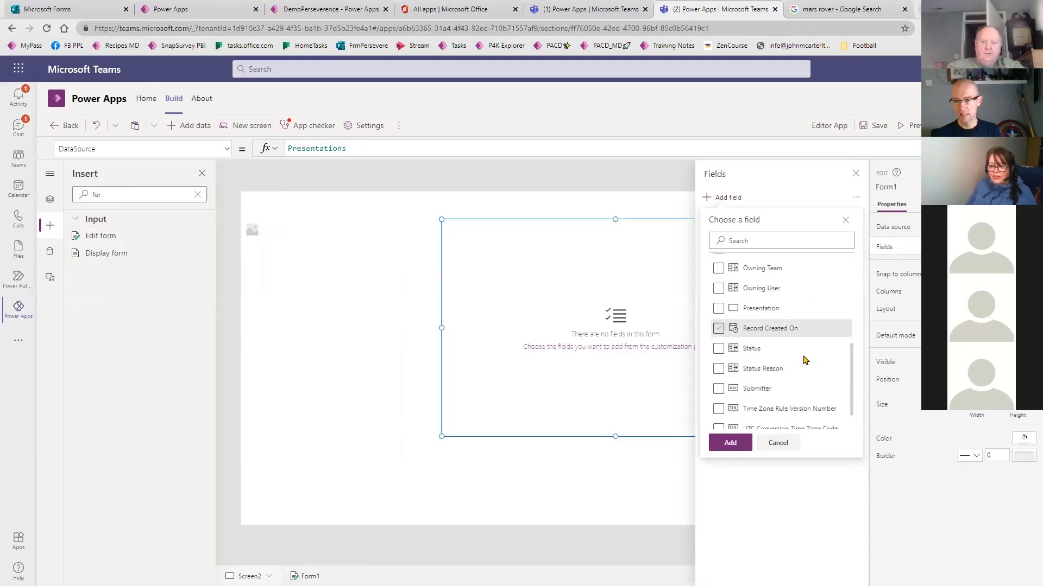
left_click(829, 368)
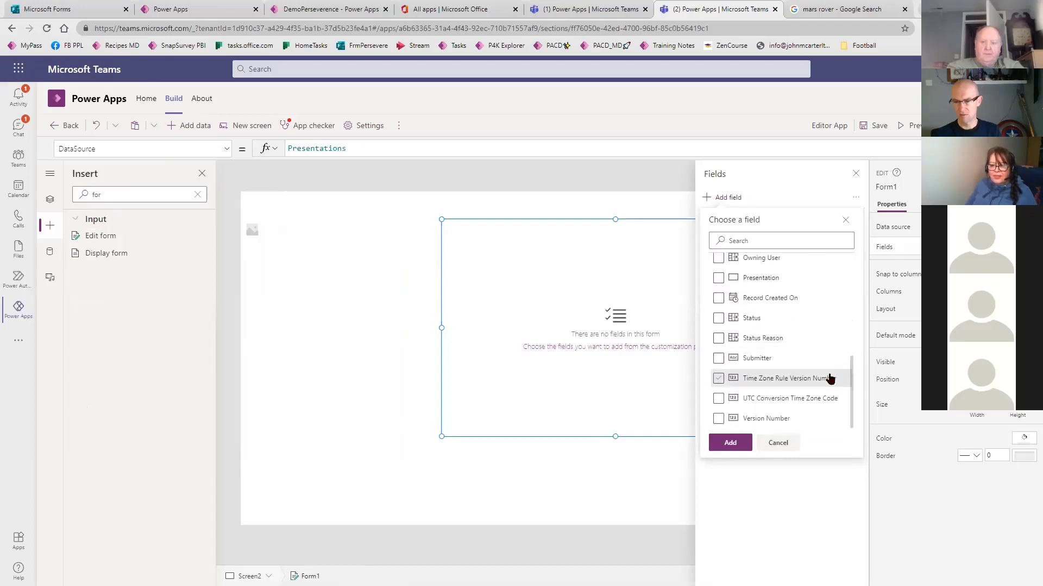
scroll(829, 370, "up", 5)
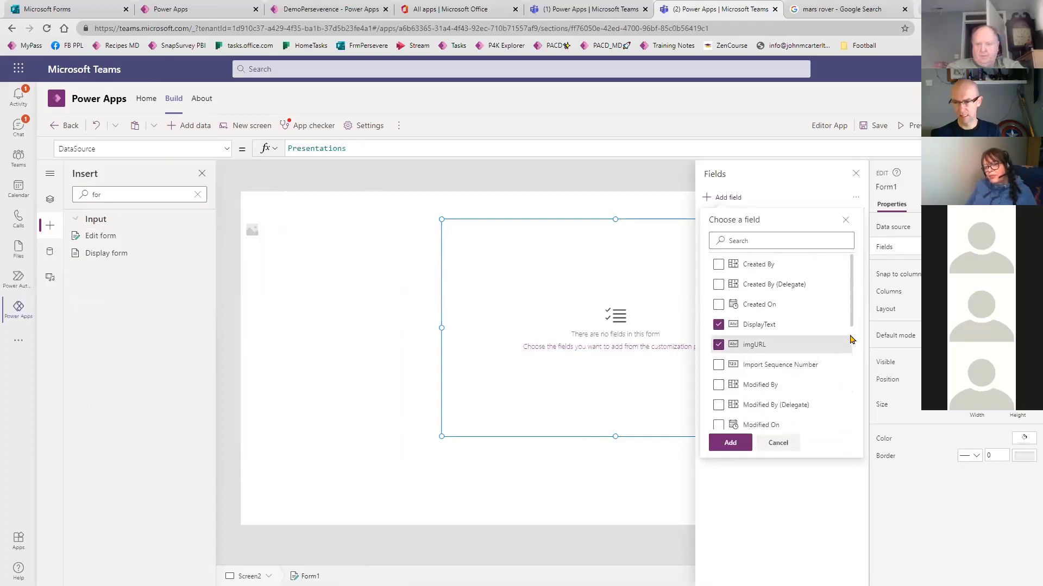
left_click_drag(852, 316, 850, 371)
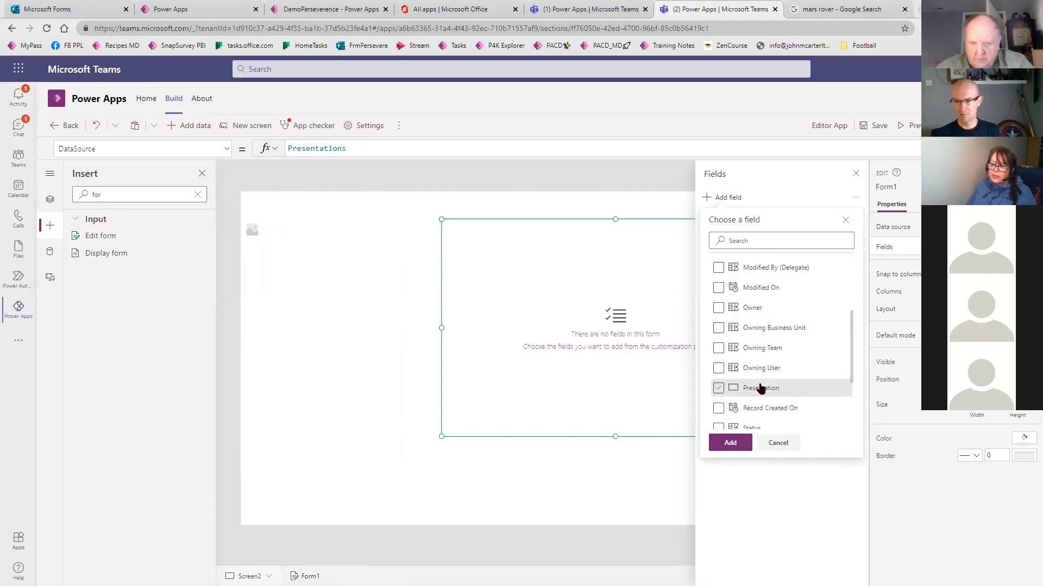
scroll(817, 375, "down", 3)
left_click(718, 358)
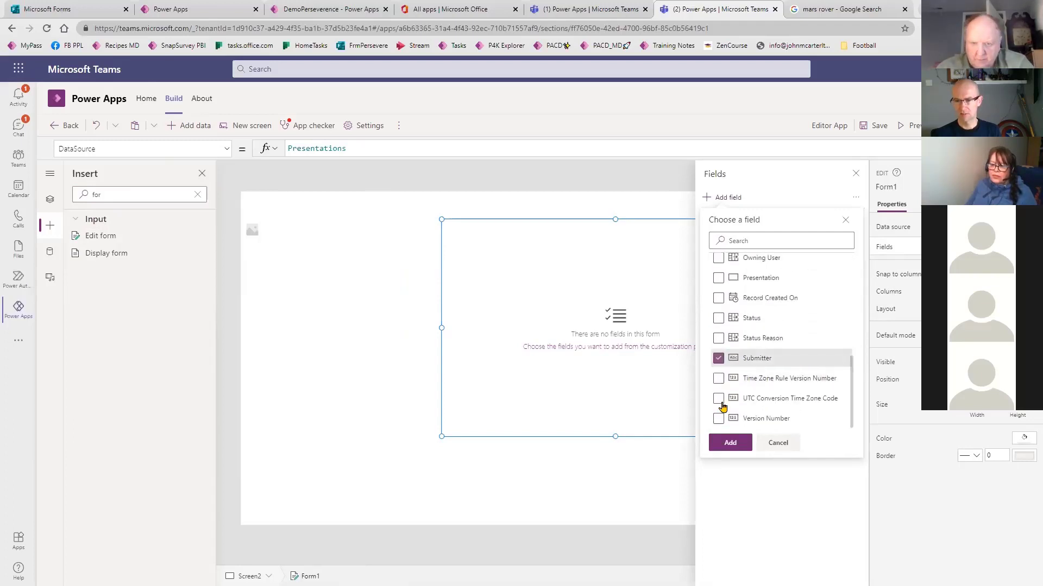
left_click(730, 443)
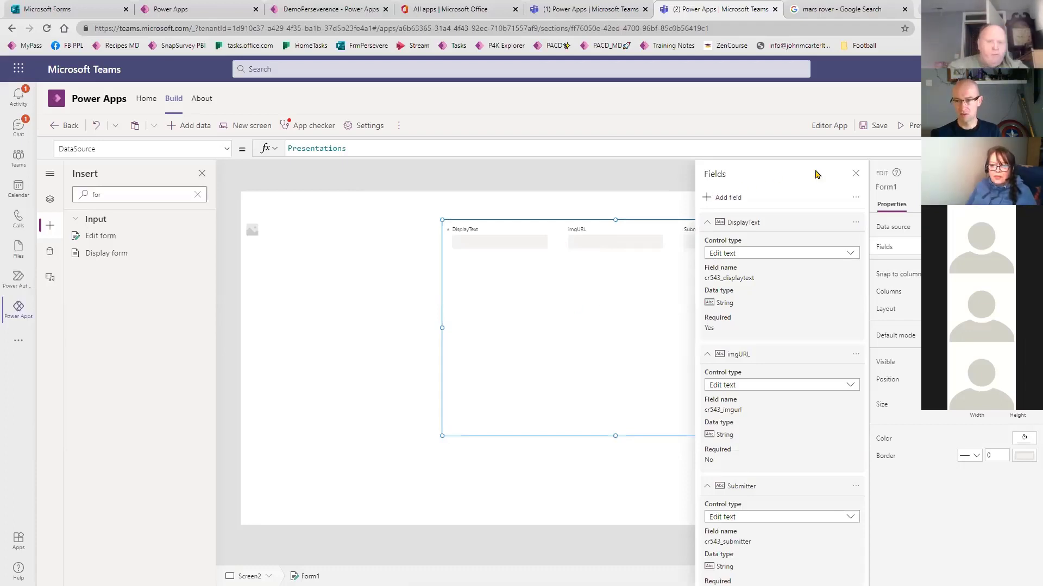
left_click(855, 173)
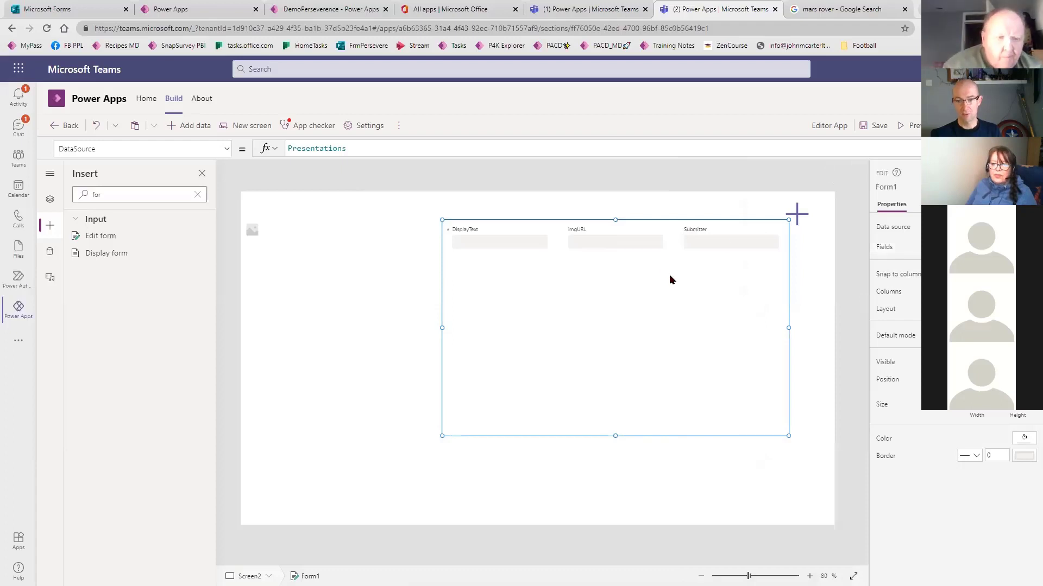
- Enter a NewForm formula referring to EditForm1 as the Add icon's OnSelect action
left_click(795, 220)
left_click_drag(340, 147, 239, 149)
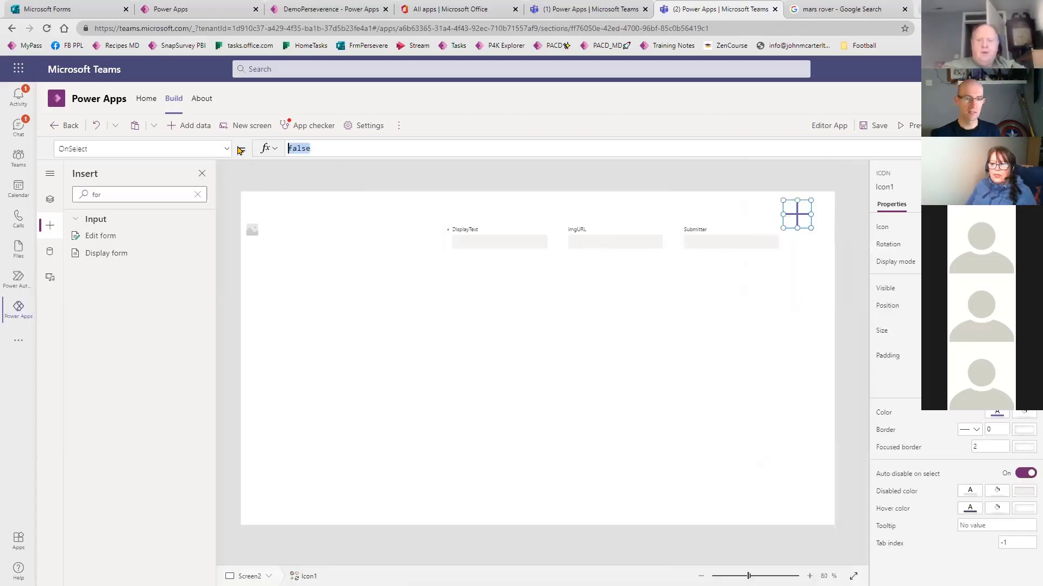
type("newf")
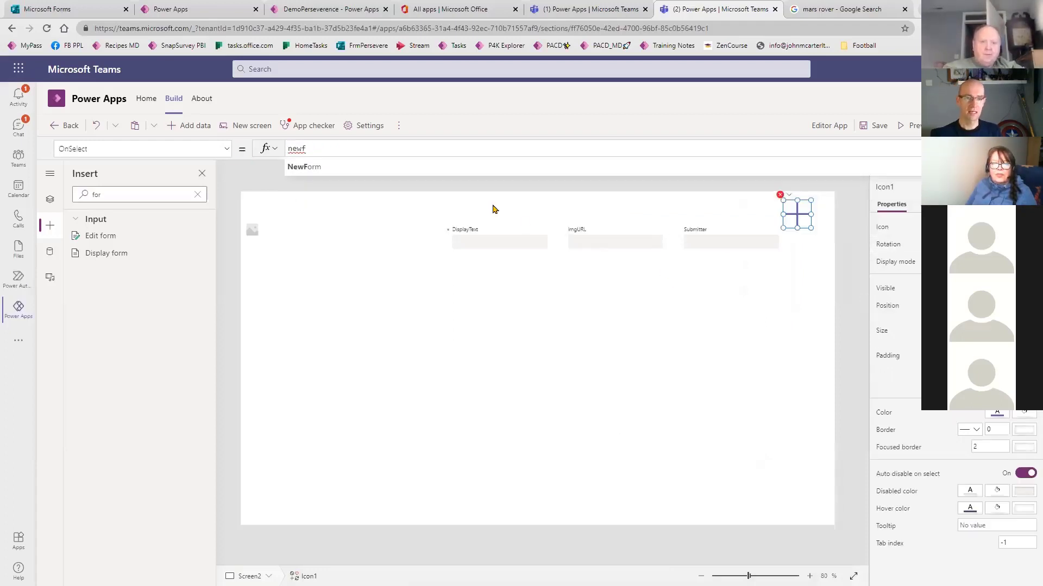
left_click(459, 170)
type("(f")
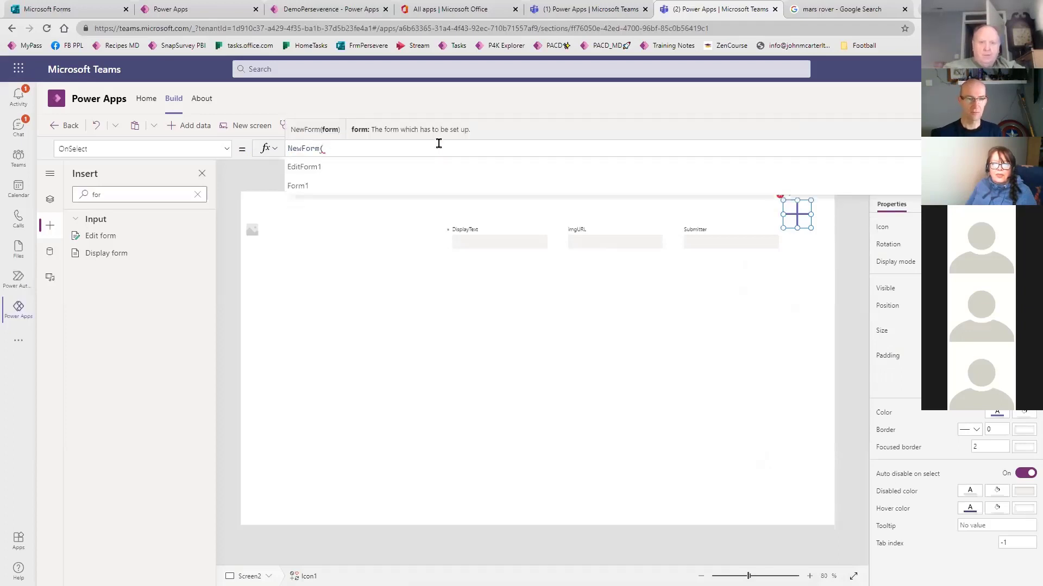
left_click(438, 173)
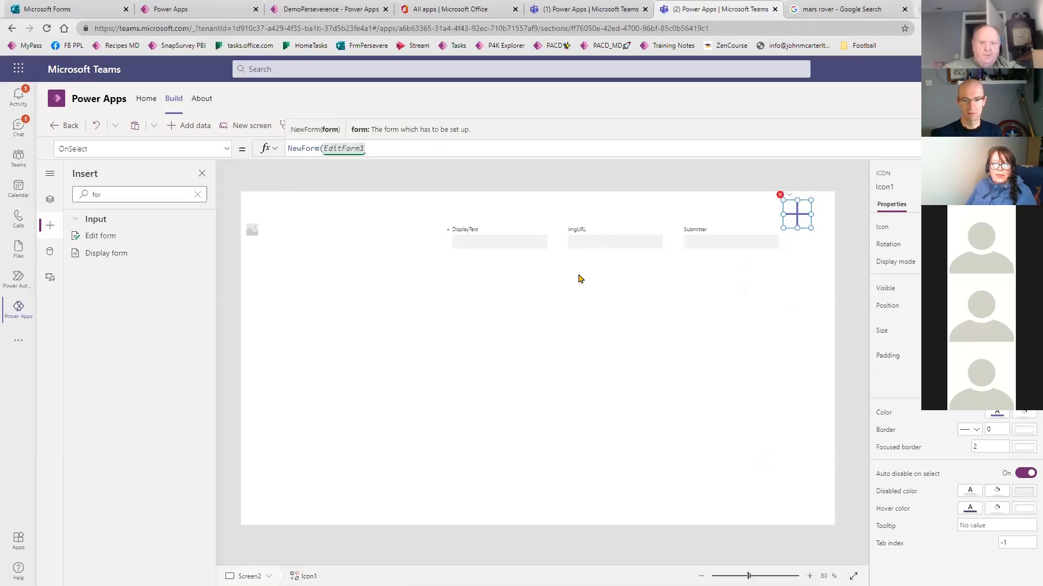
left_click(579, 278)
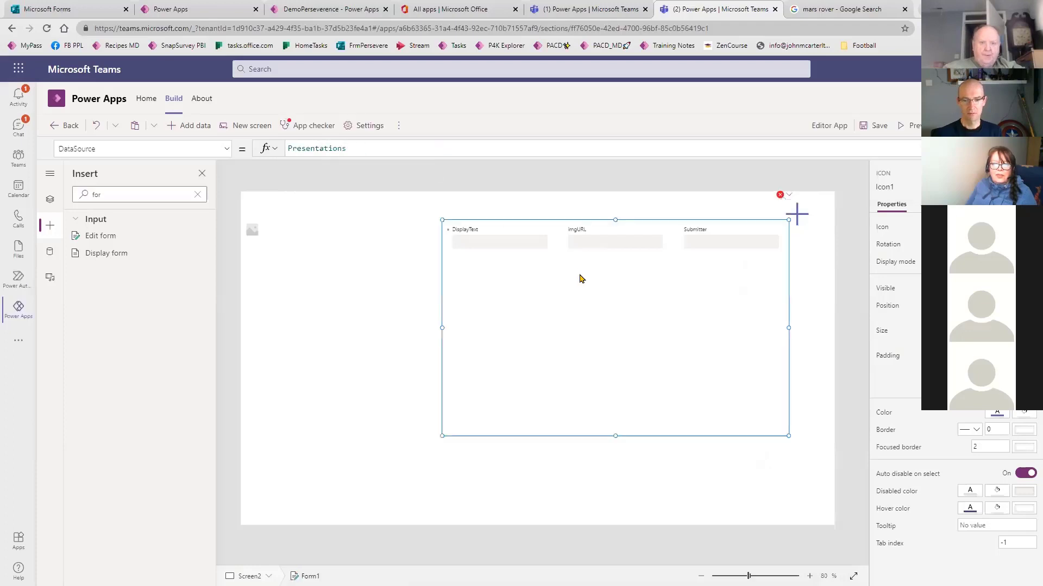
- Replace the form argument in the Add icon's OnSelect formula so it reads NewForm(Form1)
left_click(791, 212)
double_click(357, 148)
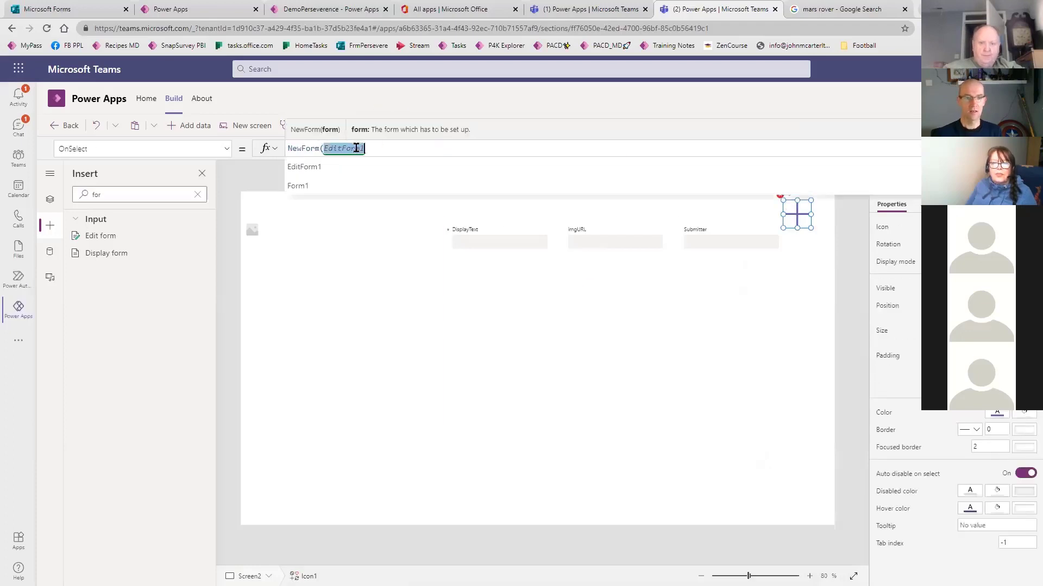
type("for")
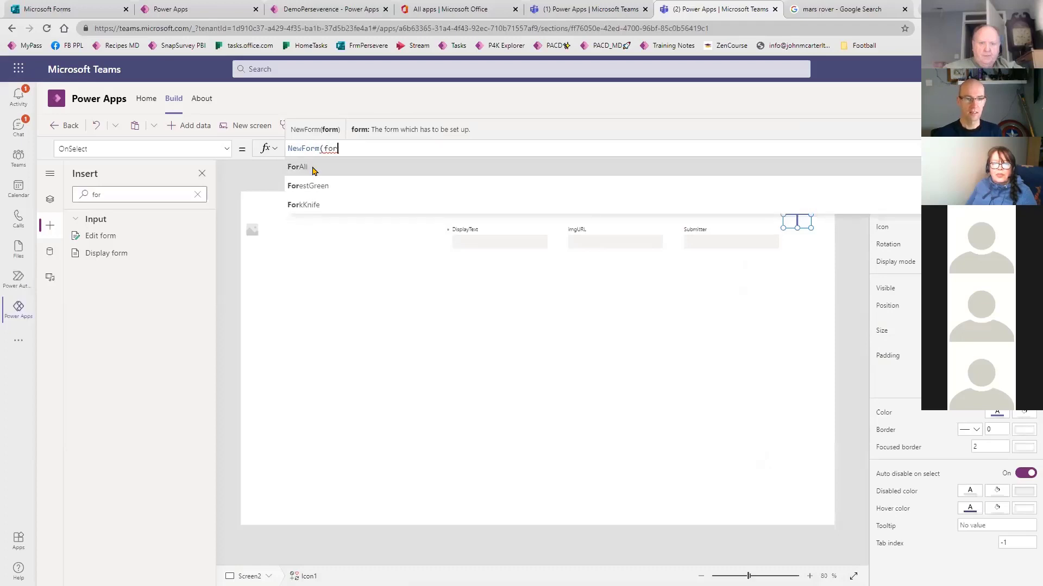
type("m1")
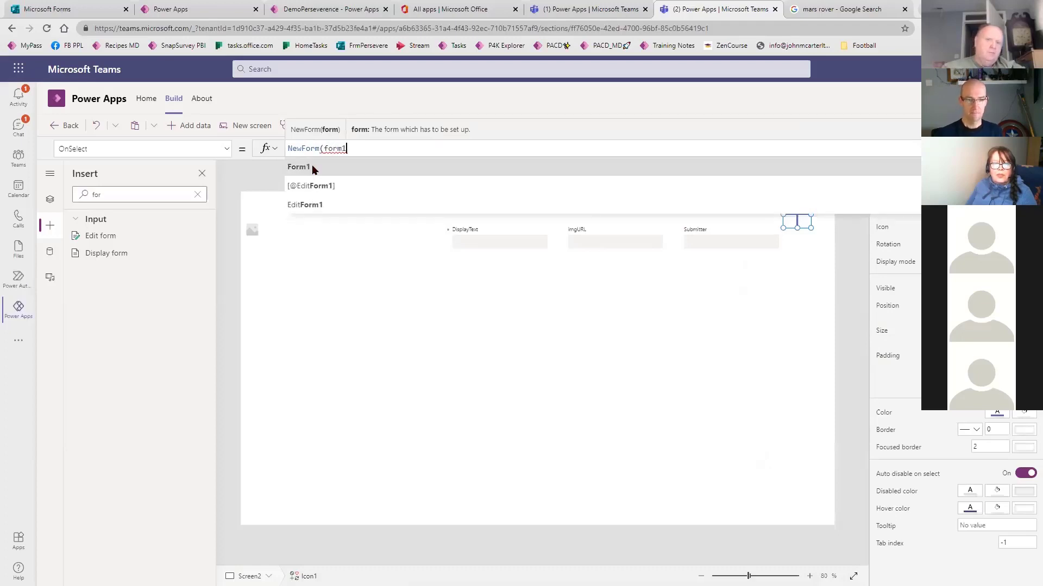
left_click(299, 167)
type(")")
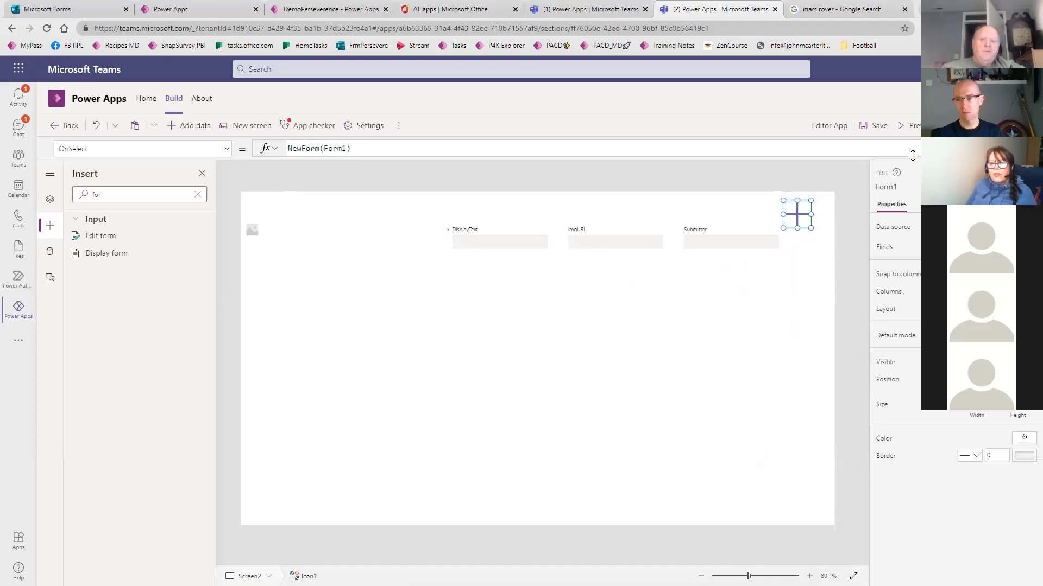
- Preview the app, test the Add icon to start a blank record, and return to editing
left_click(915, 127)
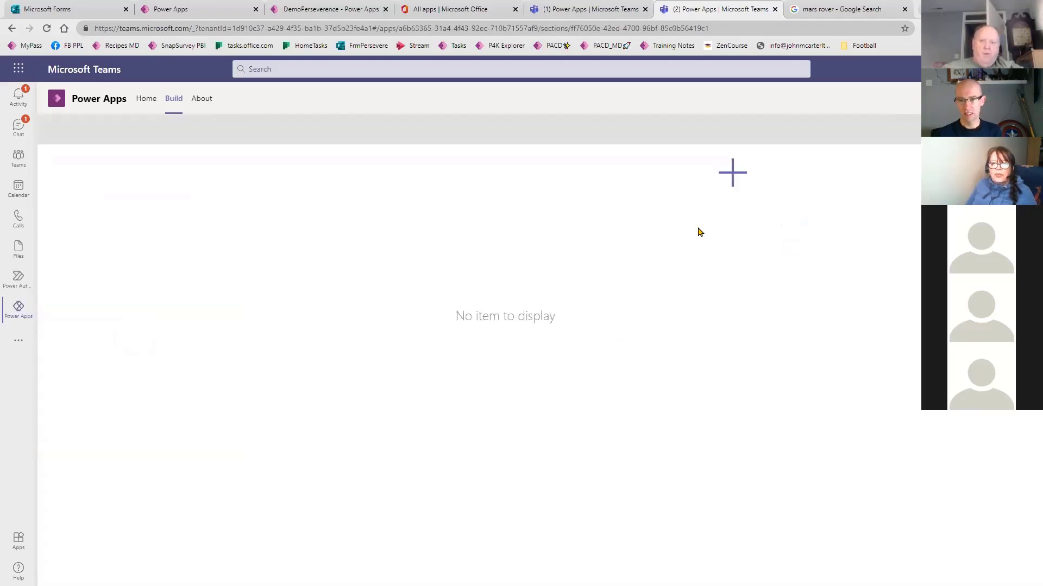
left_click(732, 173)
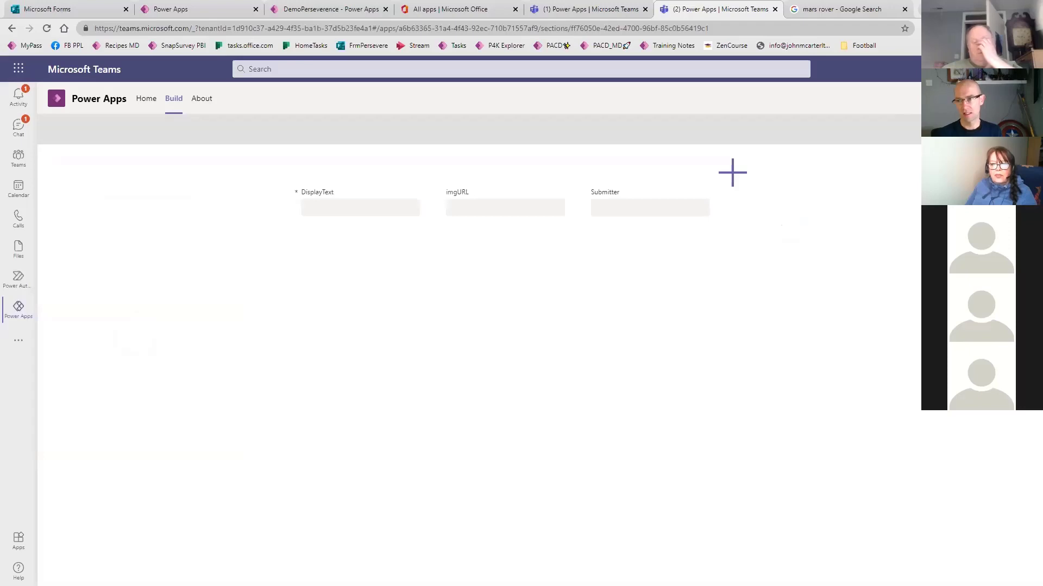
key("Escape")
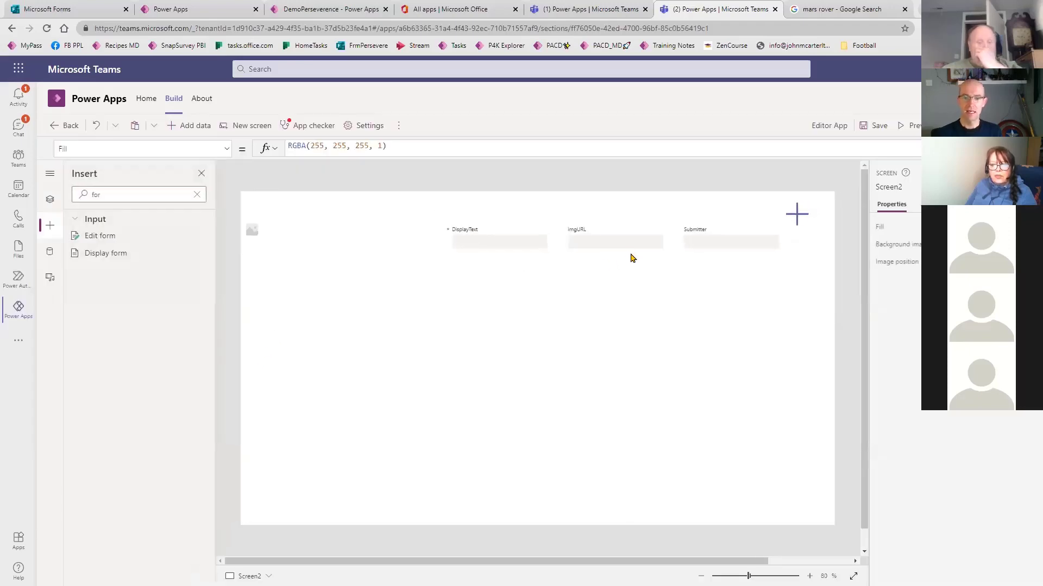
- Preview the app again, enter "here is some text" as DisplayText and paste the clipboard content into imgURL
left_click(510, 247)
left_click(510, 248)
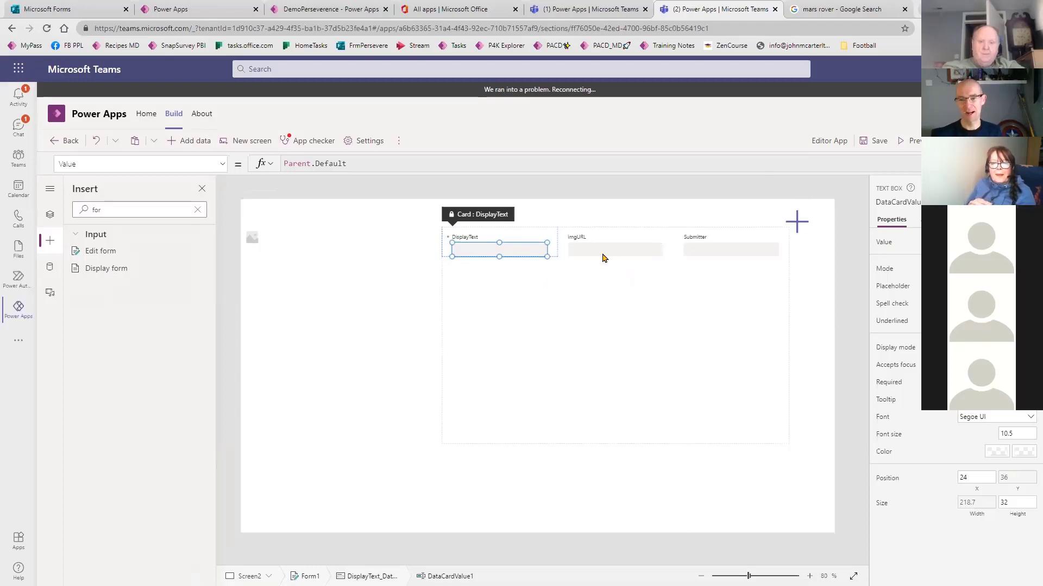
key("F5")
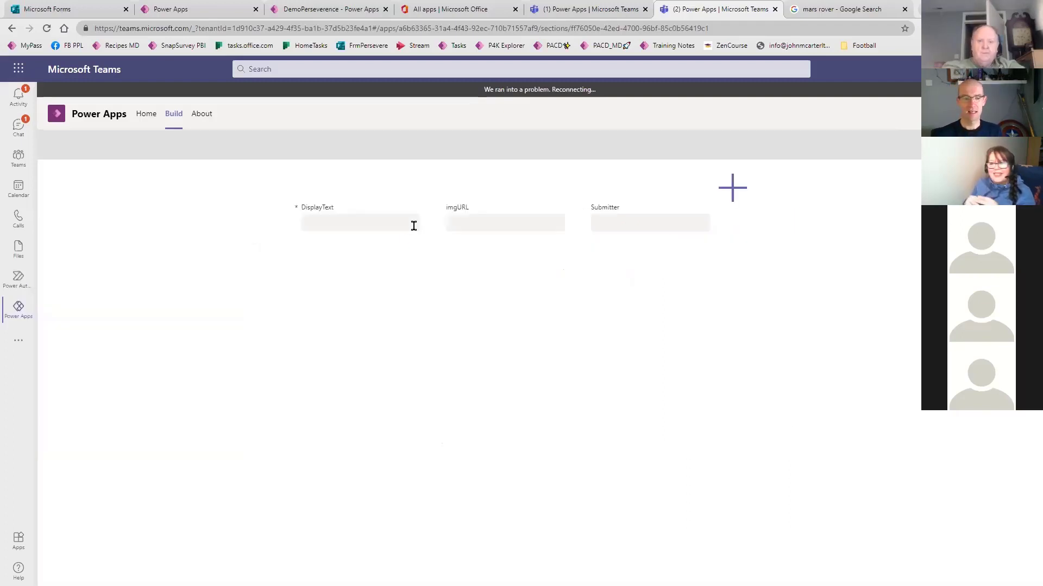
left_click(364, 219)
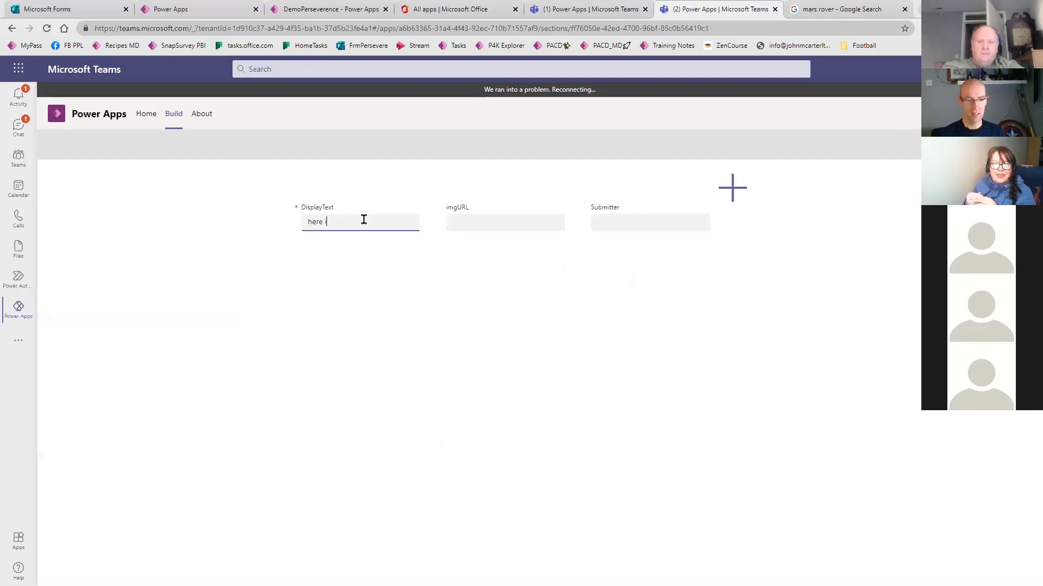
type("here is some text")
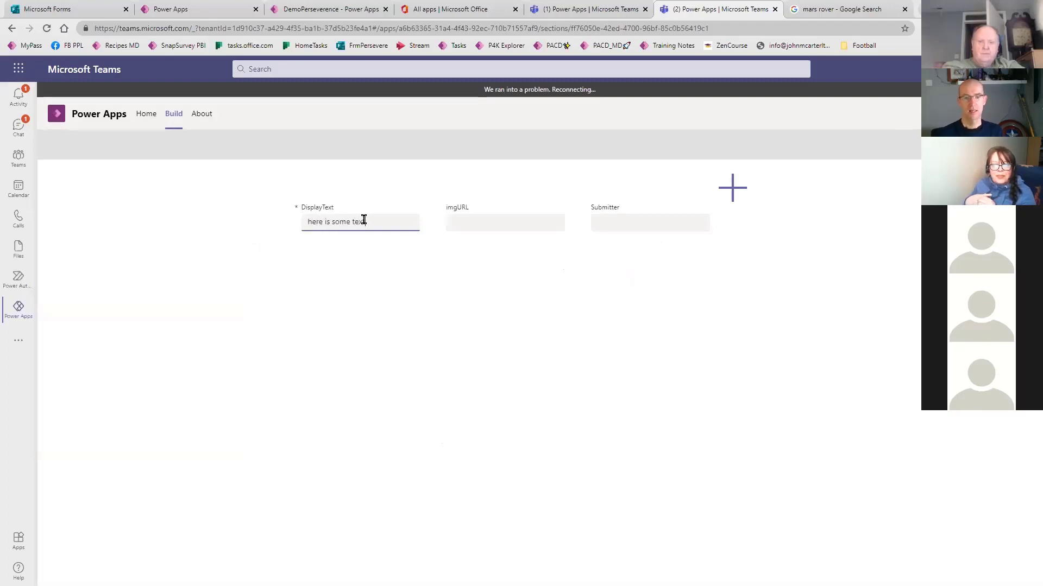
left_click(470, 224)
key("ctrl+v")
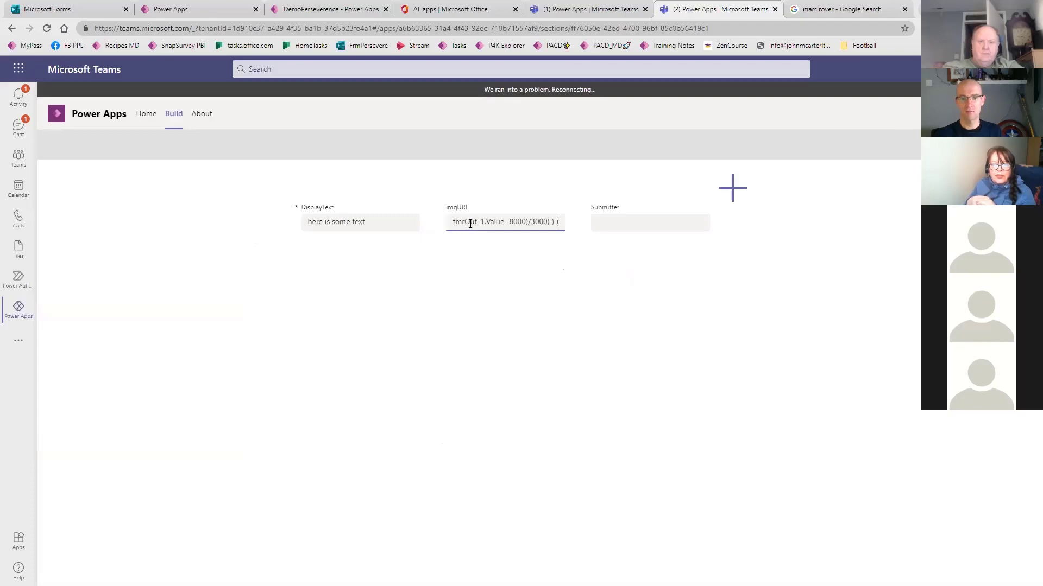
- Copy the address of the enlarged Perseverance rover picture from the Google image results and paste it as the record's imgURL
left_click(817, 9)
right_click(875, 240)
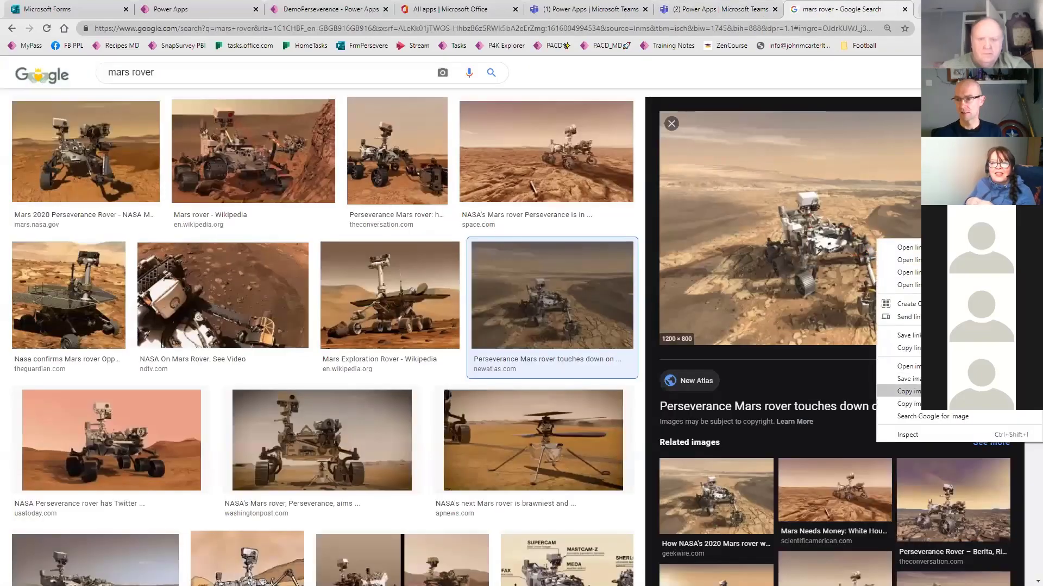
left_click(912, 404)
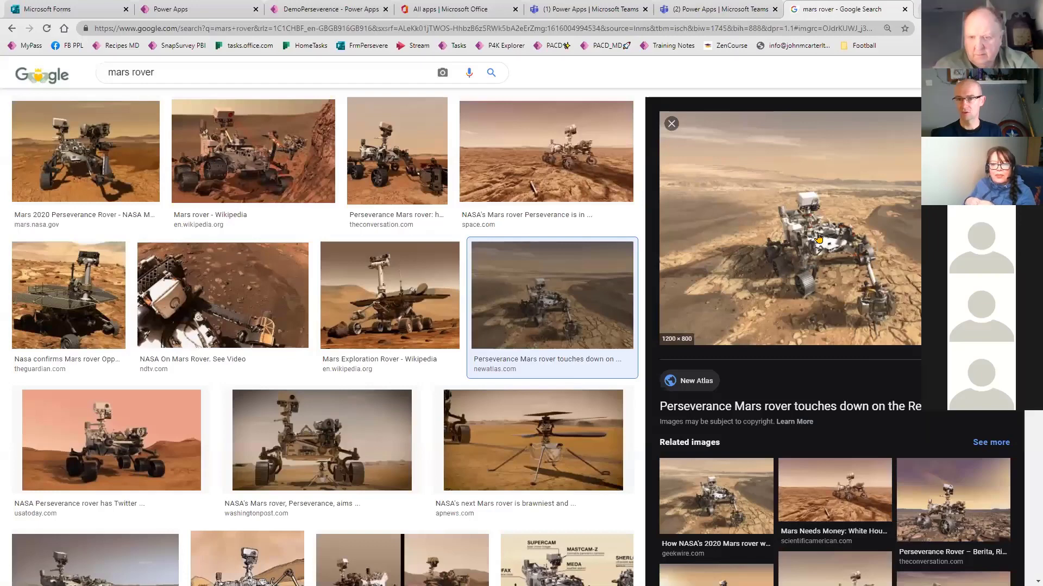
left_click(724, 11)
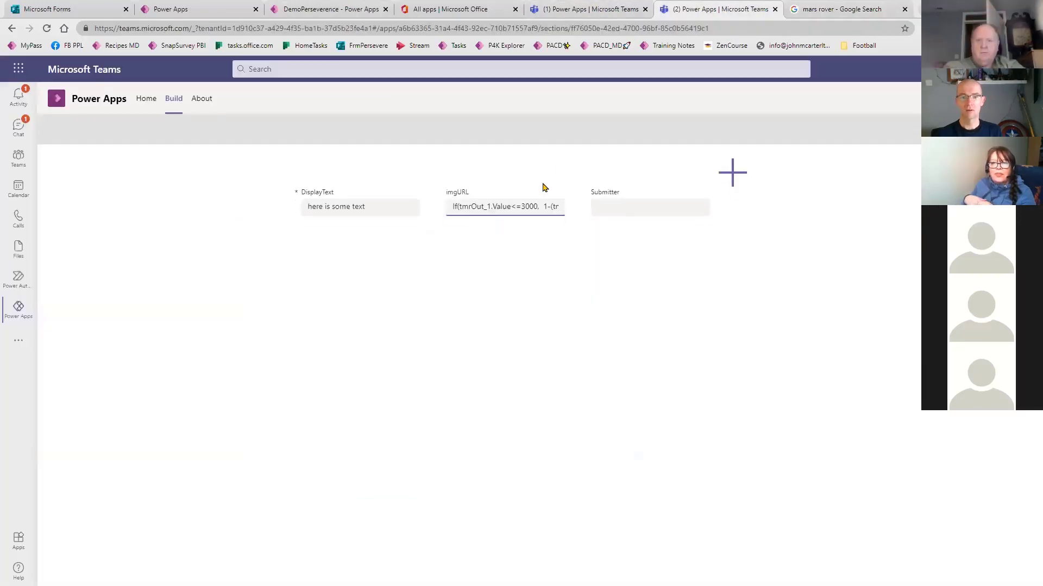
left_click(533, 204)
key("ctrl+v")
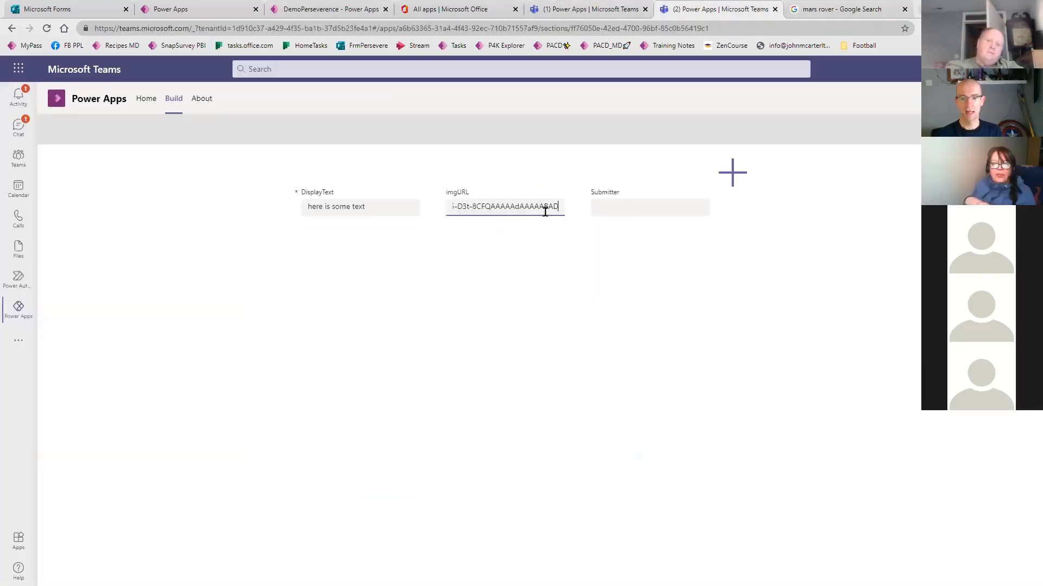
- Enter the submitter's first name in the new record, try the Add icon again and leave the preview
left_click(620, 209)
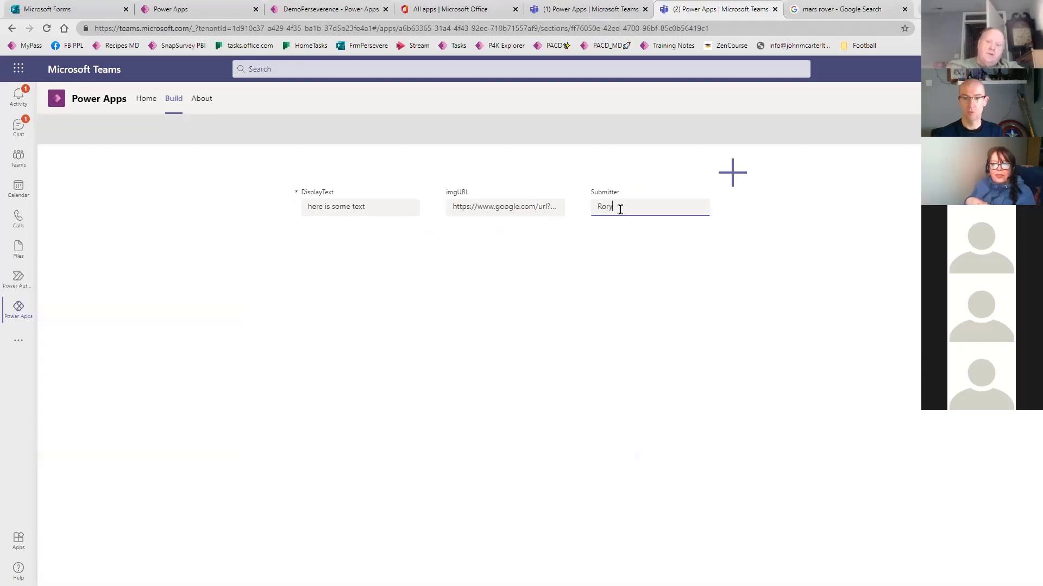
left_click(731, 171)
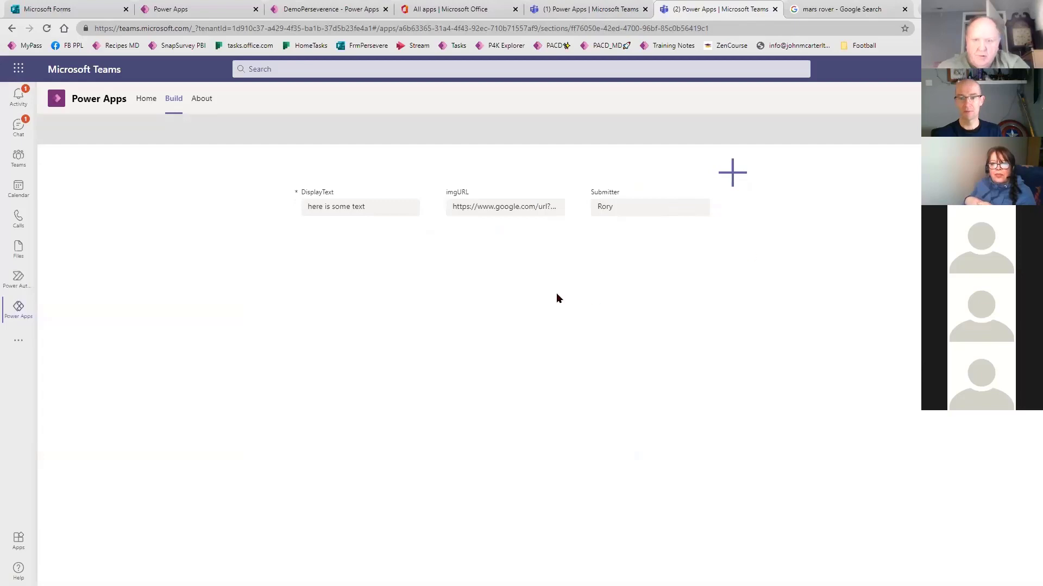
key("Escape")
- Add a custom card to Form1 and select it beneath the DisplayText field
left_click(592, 308)
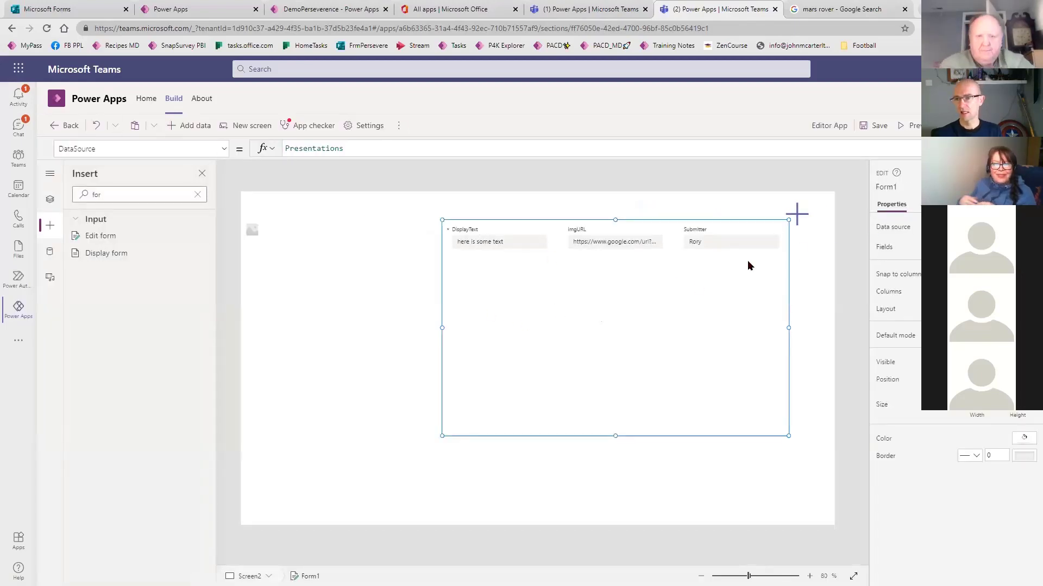
left_click(942, 247)
left_click(855, 198)
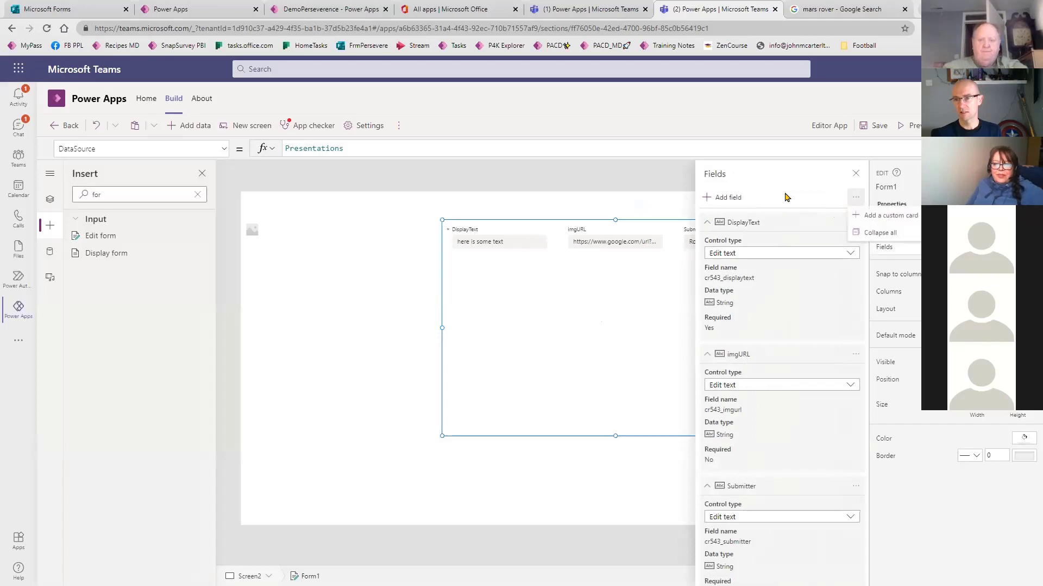
left_click(890, 217)
left_click(510, 272)
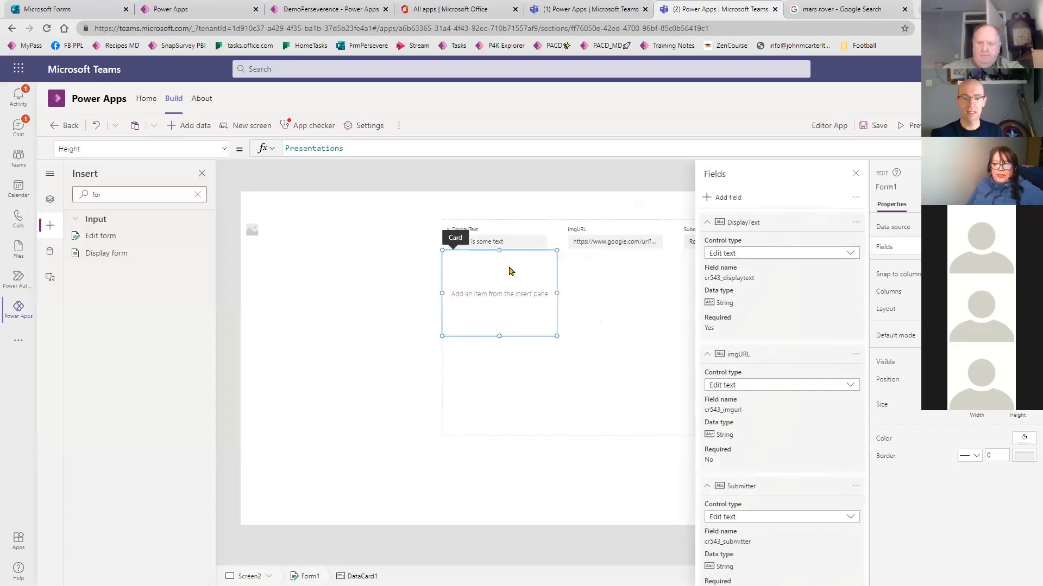
- Search the insertable controls for "but" and place a Button inside Form1's empty custom card beneath the DisplayText field
left_click(100, 193)
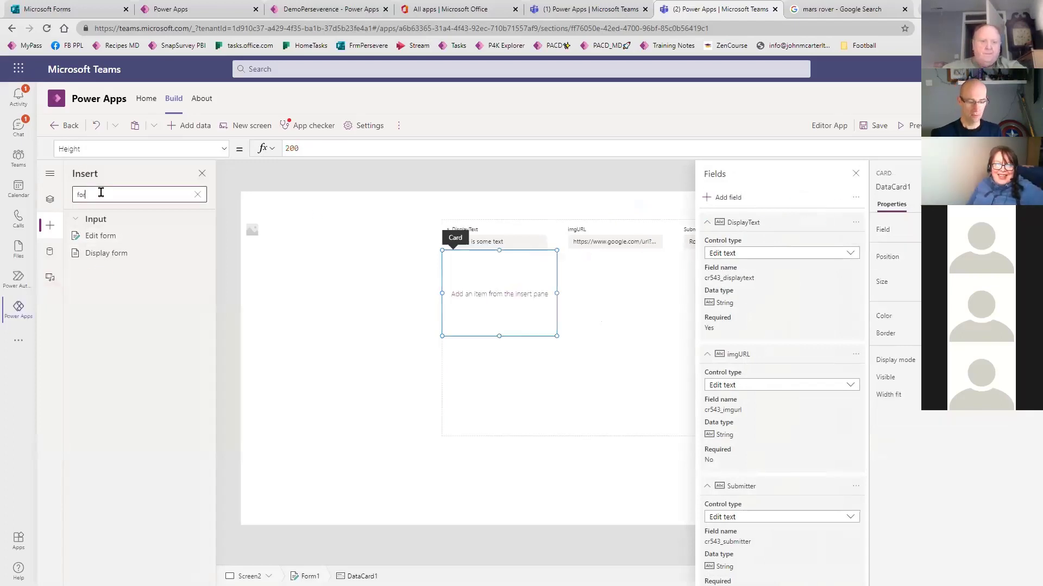
key("BackSpace")
key("BackSpace")
key("BackSpace")
type("but")
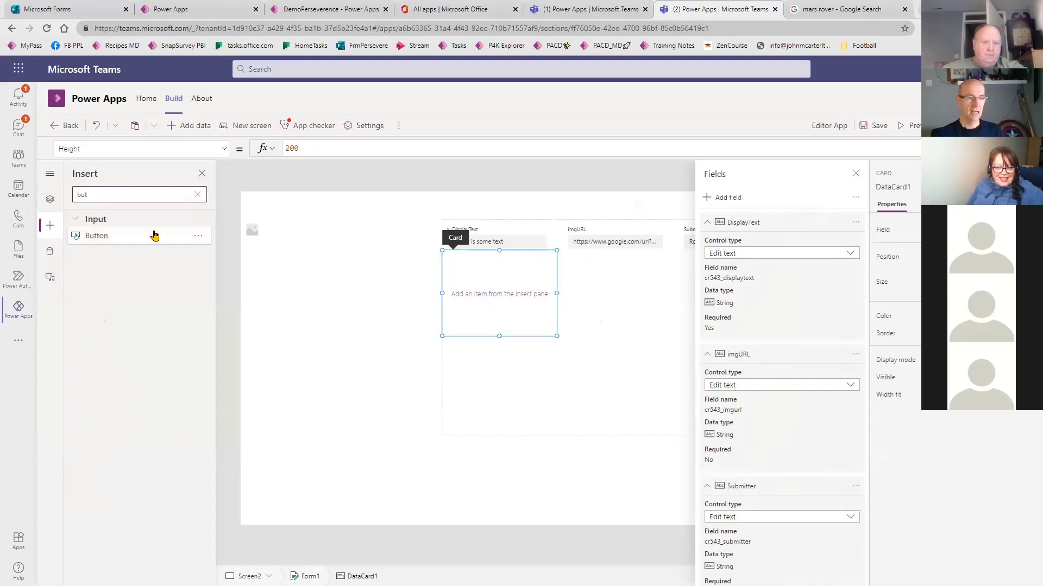
left_click_drag(129, 236, 508, 289)
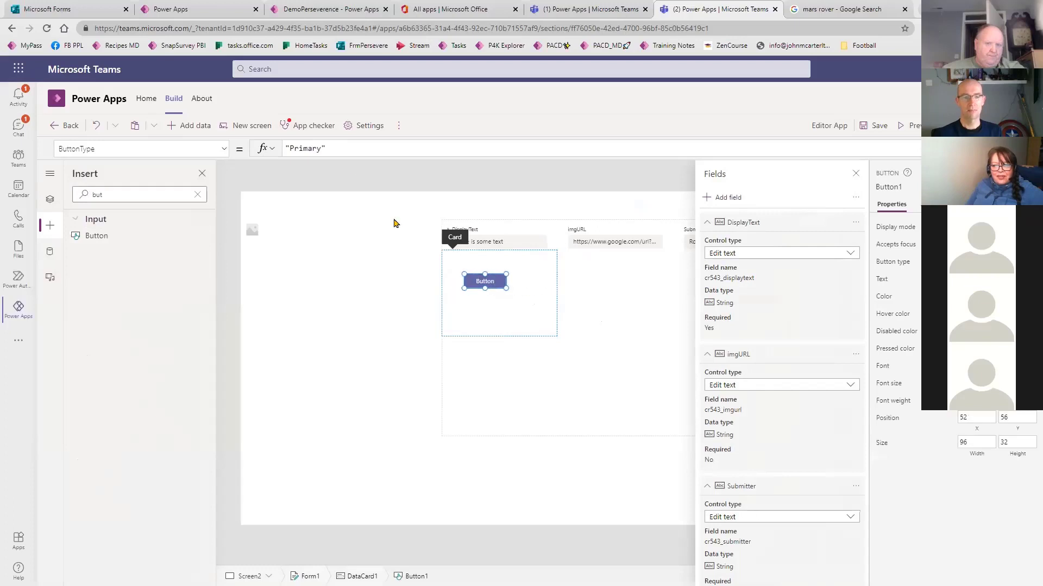
- Switch to the new button's OnSelect property and begin replacing its formula with "sum"
left_click(184, 149)
left_click(142, 149)
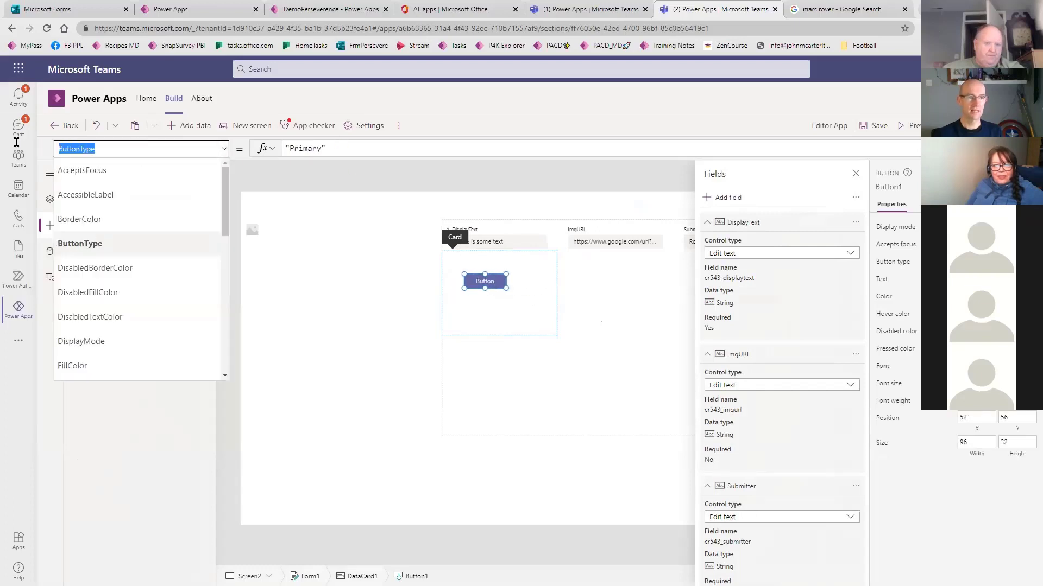
type("OnSelect")
key("Return")
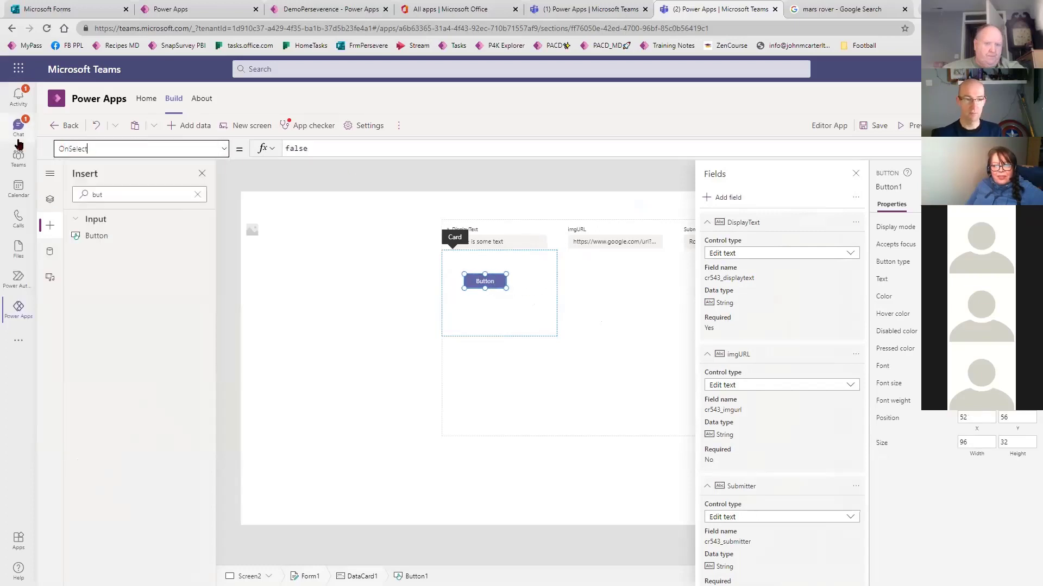
key("Tab")
type("sum")
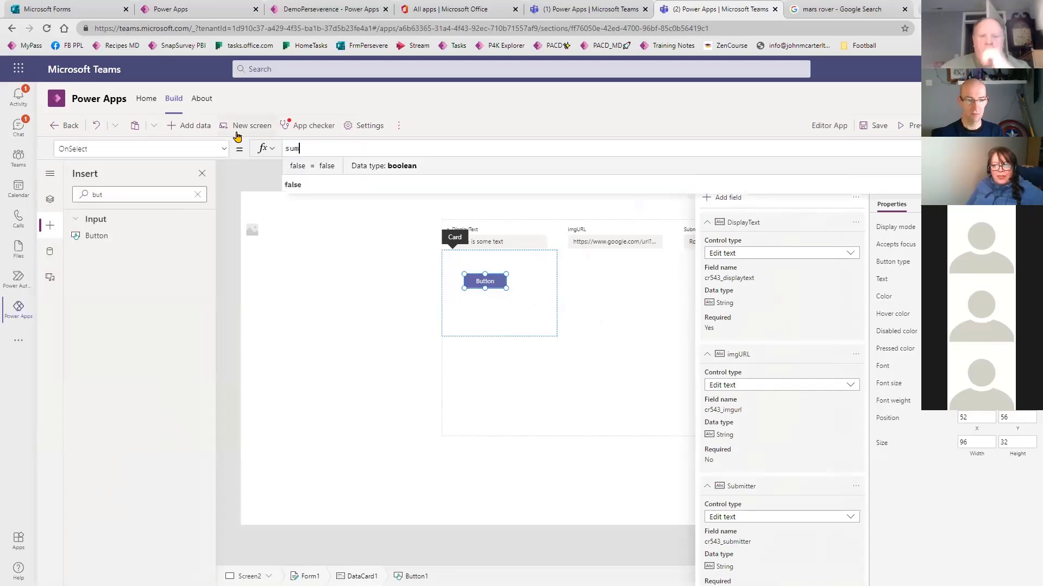
- Set the OnSelect formula of the button in the form's card to SubmitForm(Form1
type("b")
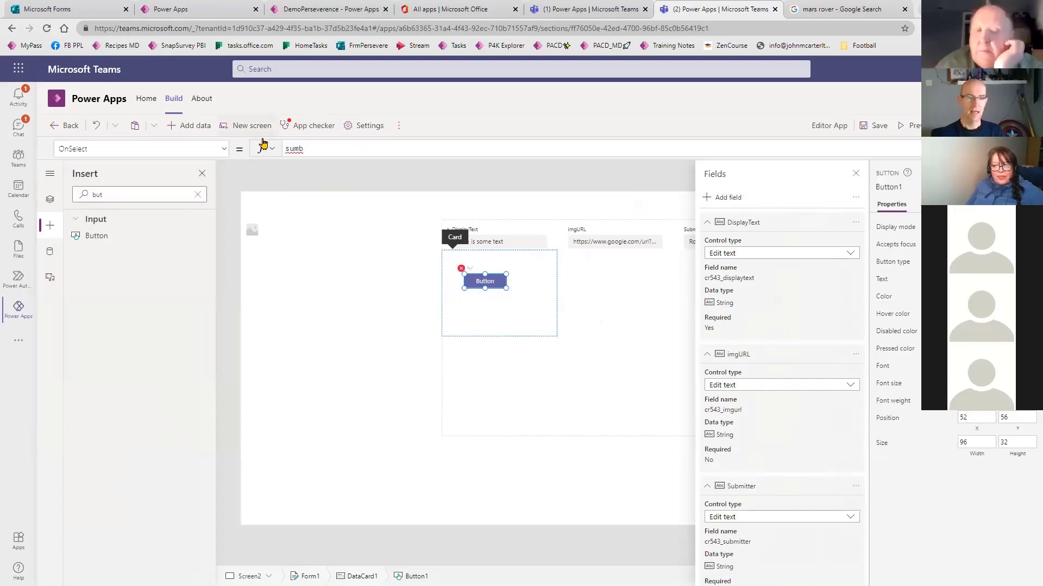
key("BackSpace")
type("bm")
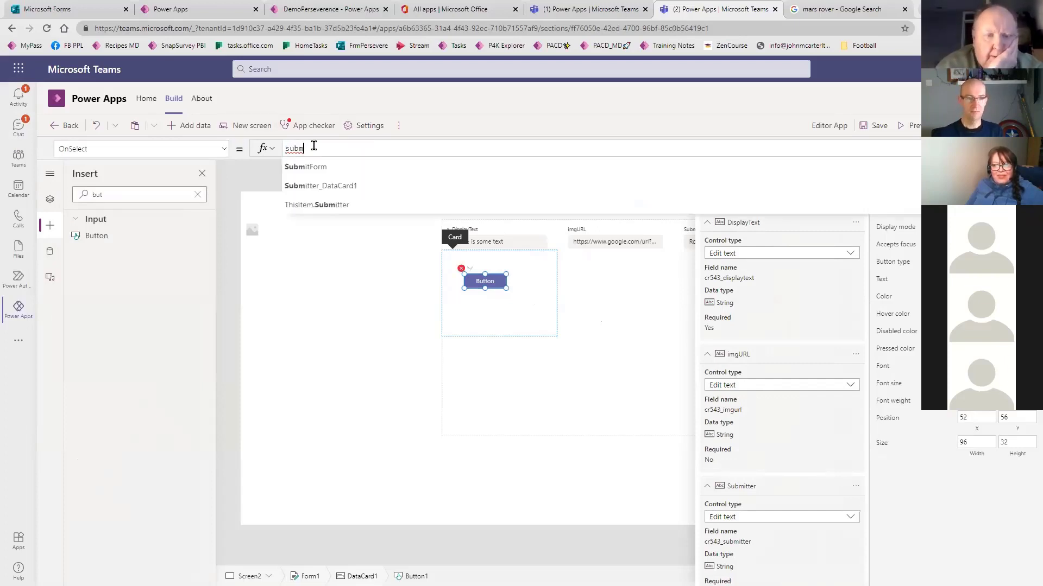
left_click(321, 167)
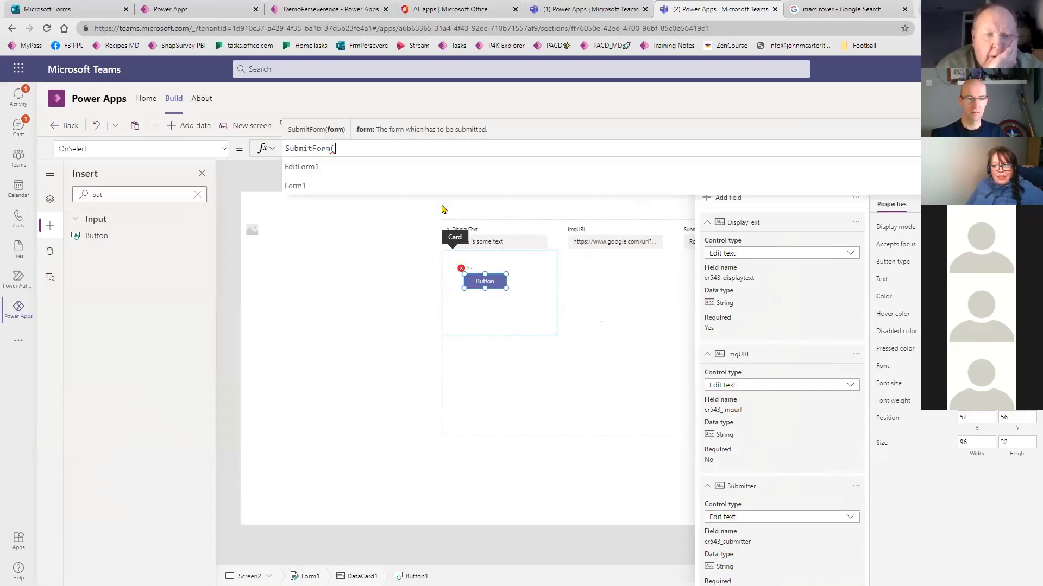
left_click(436, 193)
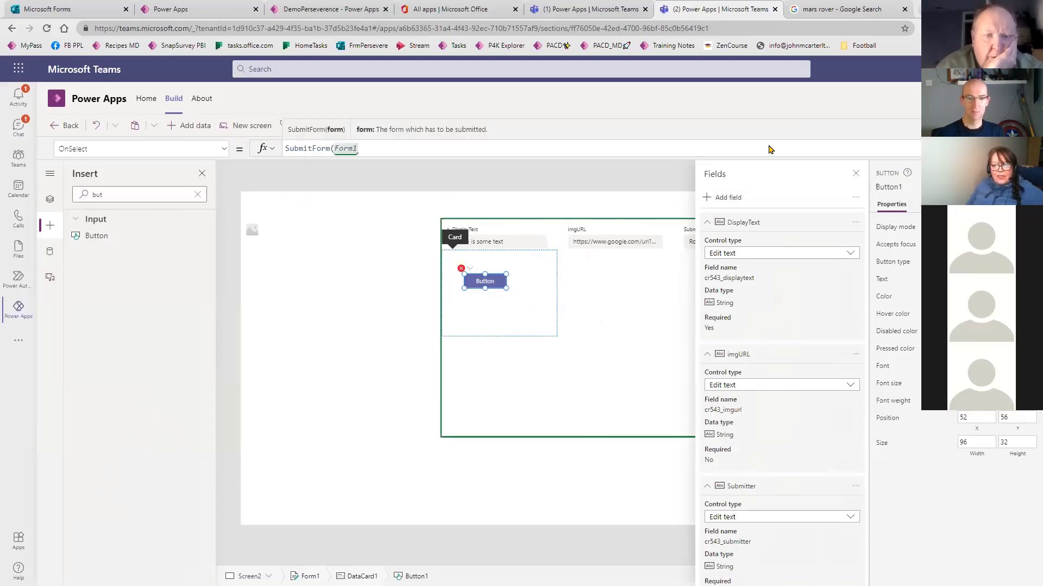
left_click(522, 299)
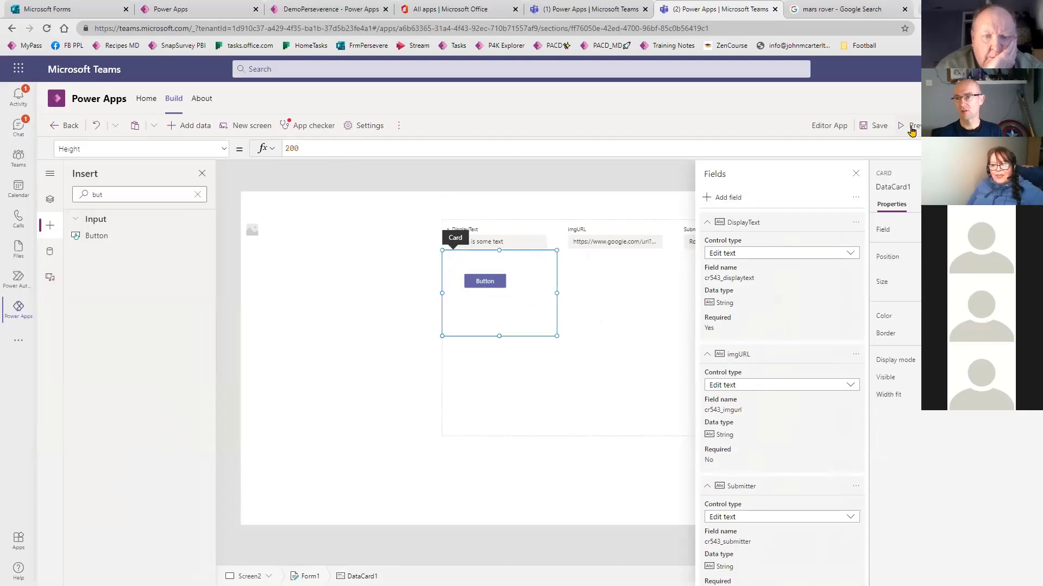
- Preview the app, submit the form with its button, check the imgURL entry, and return to editing
key("F5")
left_click(342, 272)
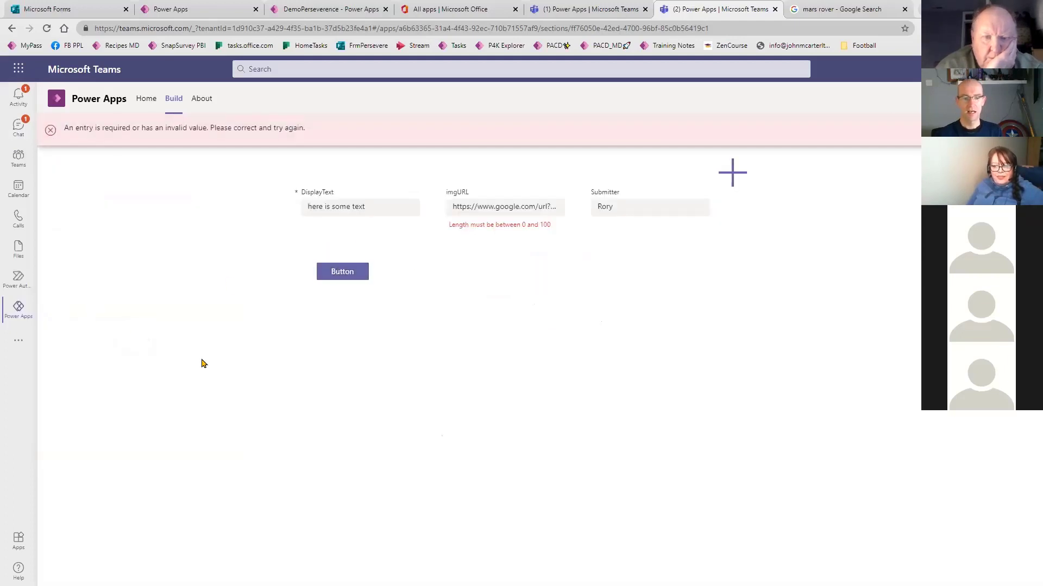
left_click(458, 206)
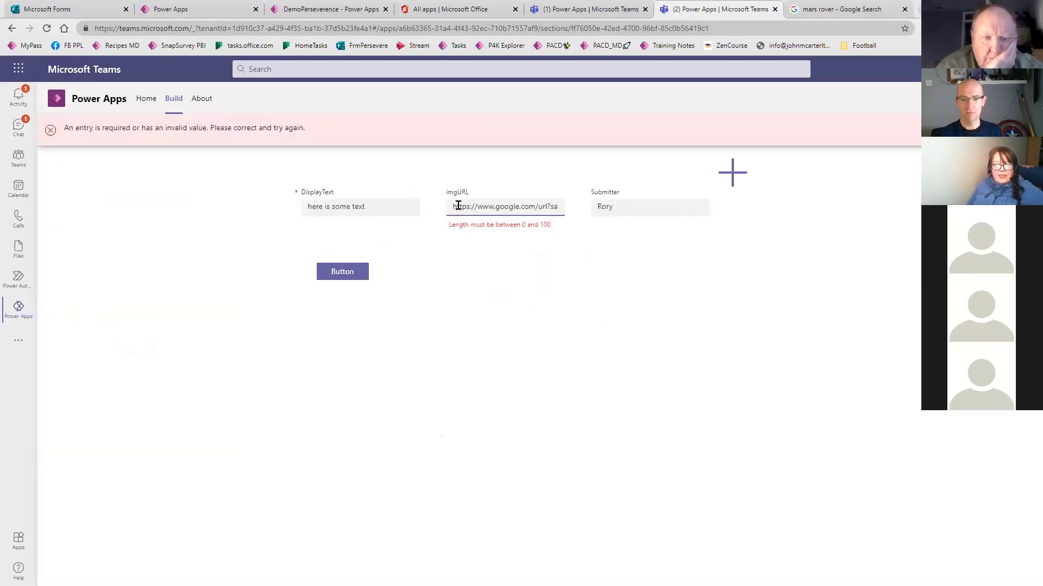
left_click_drag(458, 206, 628, 207)
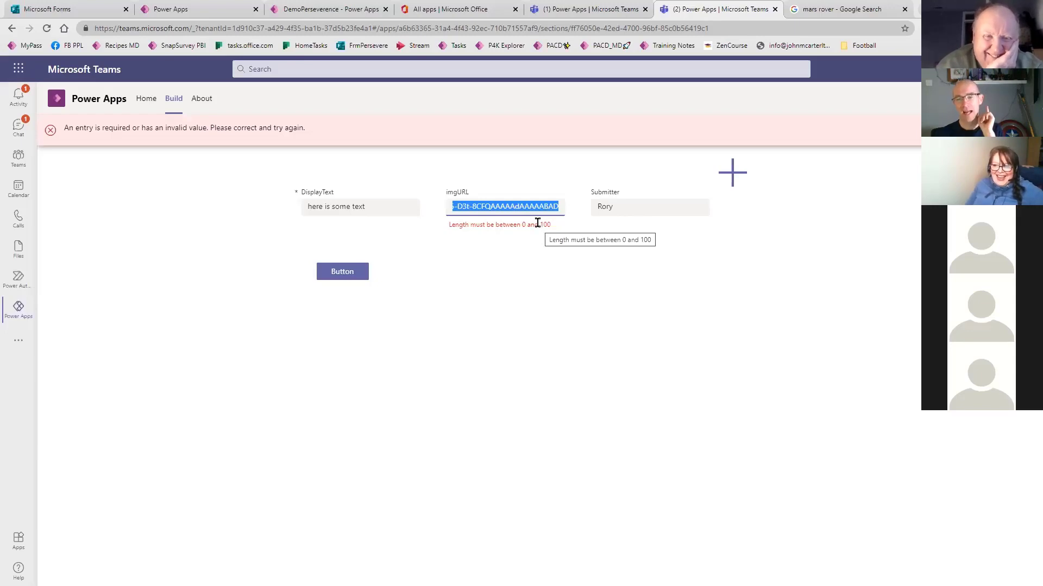
left_click(470, 358)
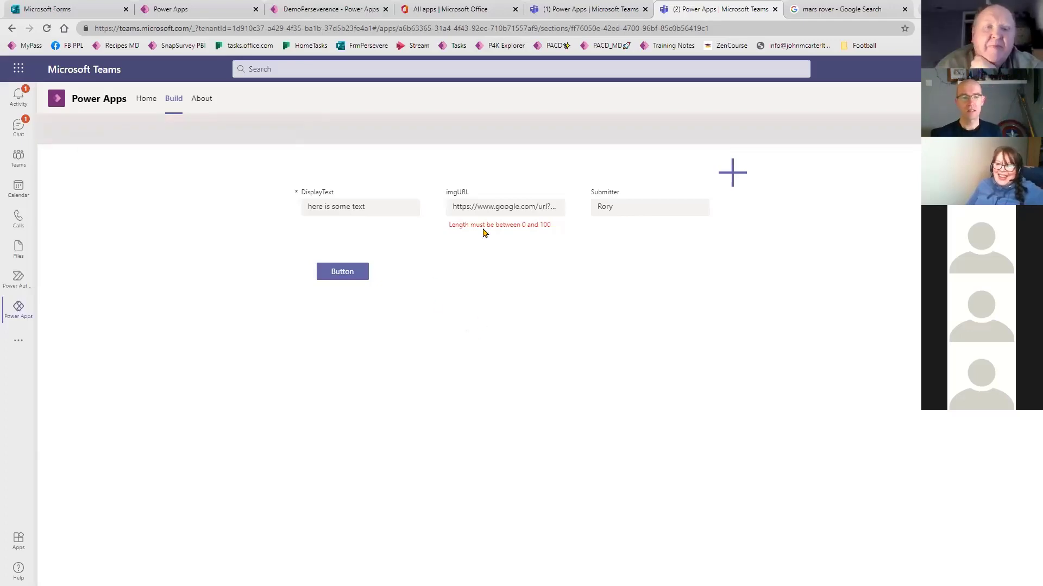
key("Escape")
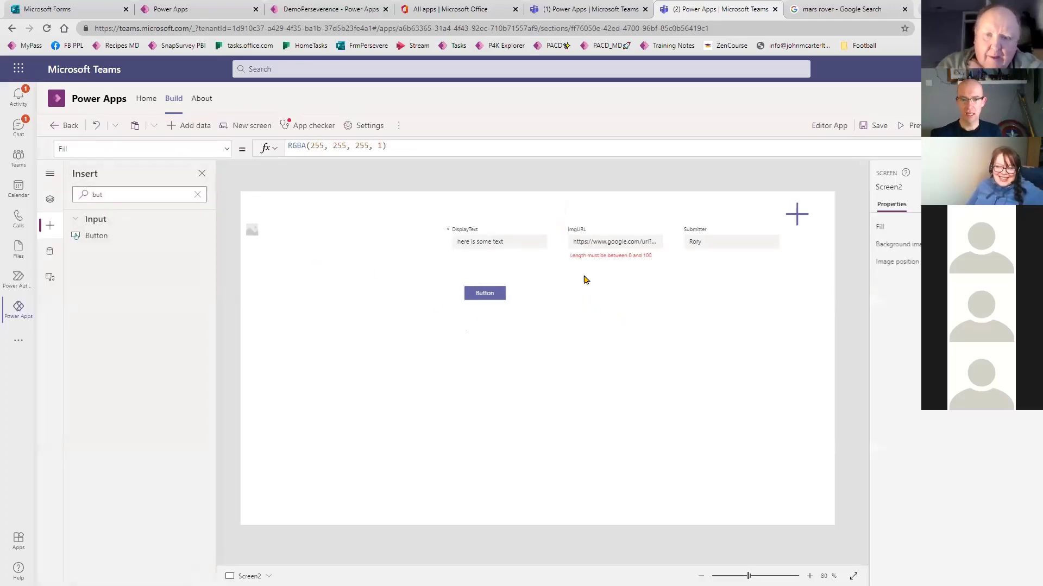
- Save the Editor App with its form and submit button
left_click(604, 270)
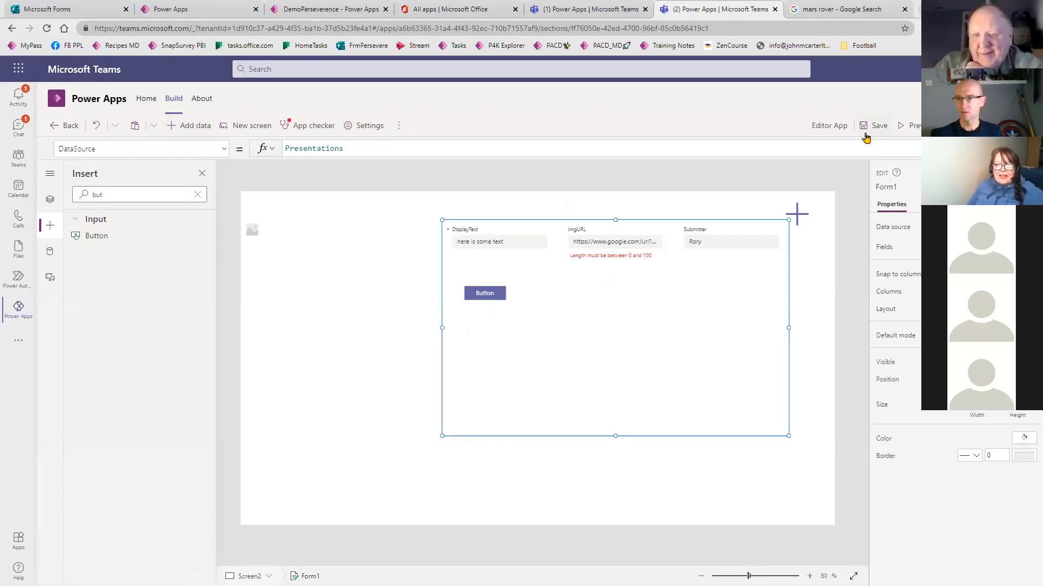
left_click(884, 128)
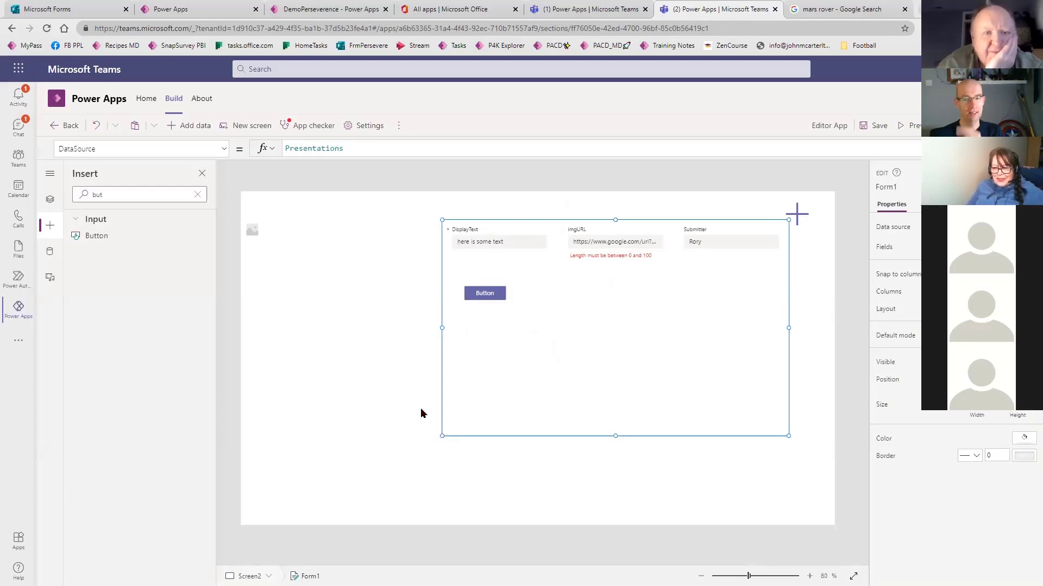
left_click(623, 244)
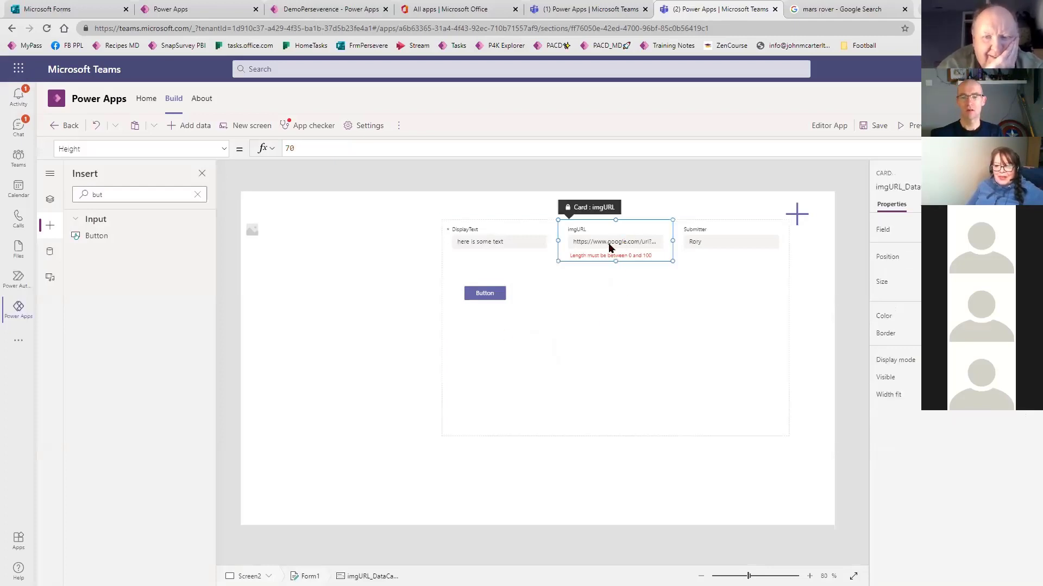
left_click(610, 243)
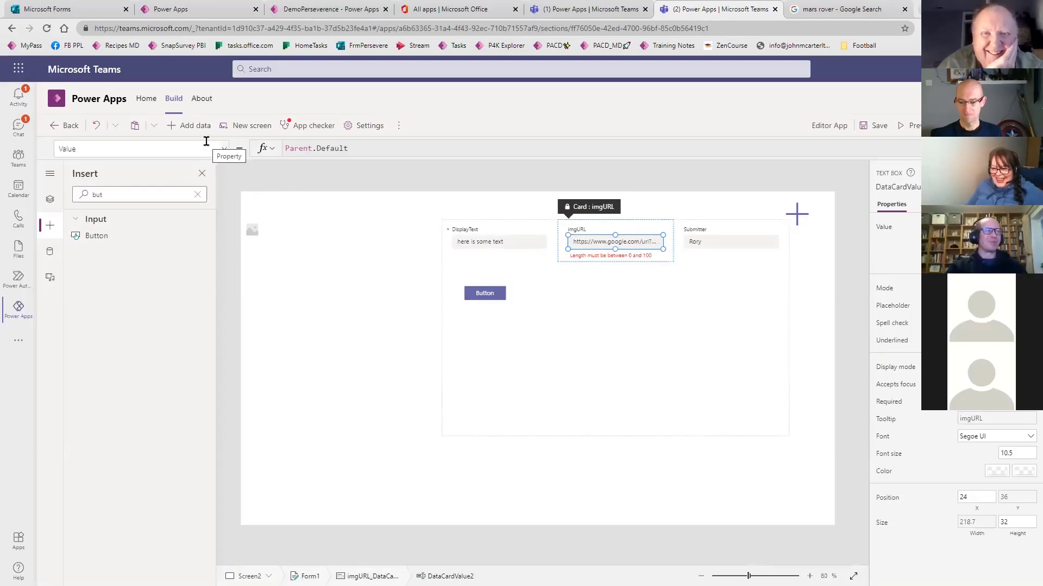
left_click(269, 297)
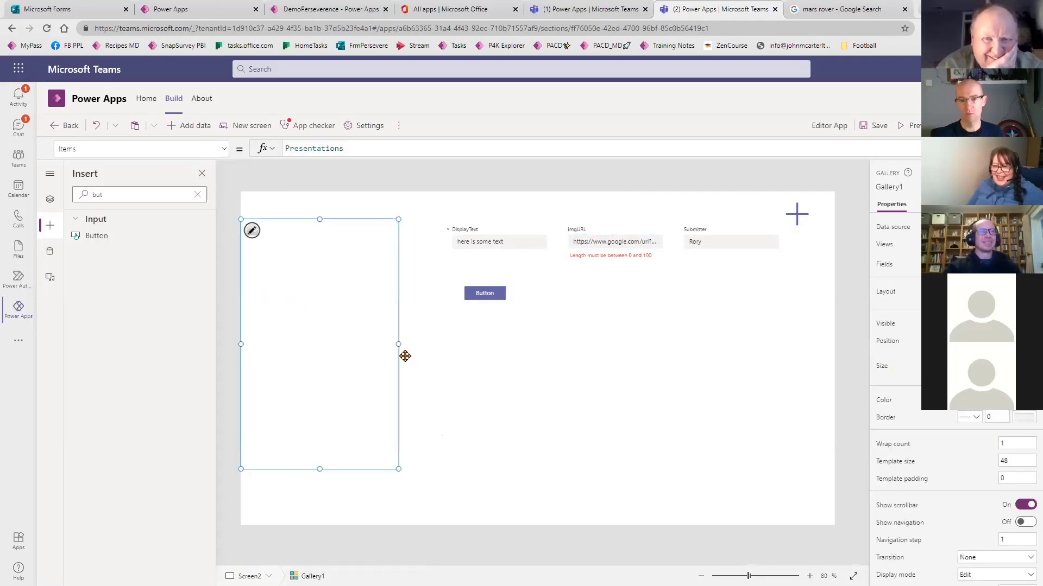
left_click(496, 388)
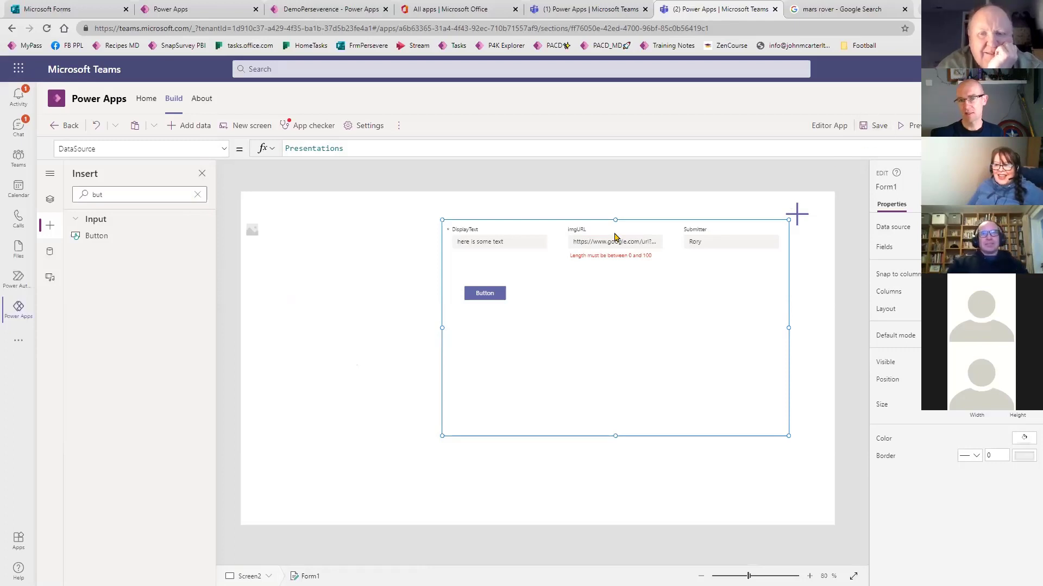
- Leave the app editor and open the Presentation table from the Perseverence team's full item list
left_click(148, 99)
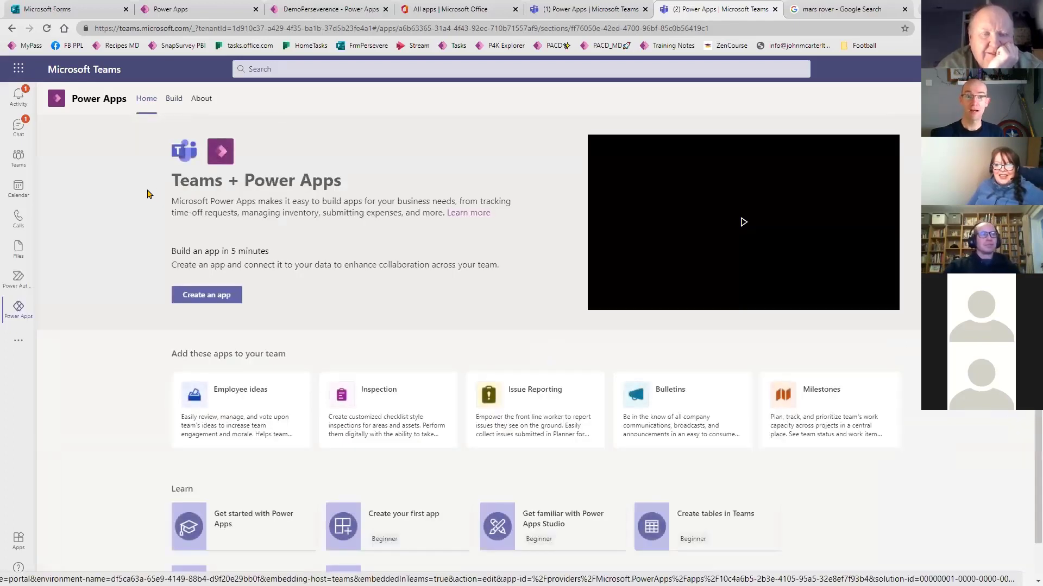
left_click(200, 104)
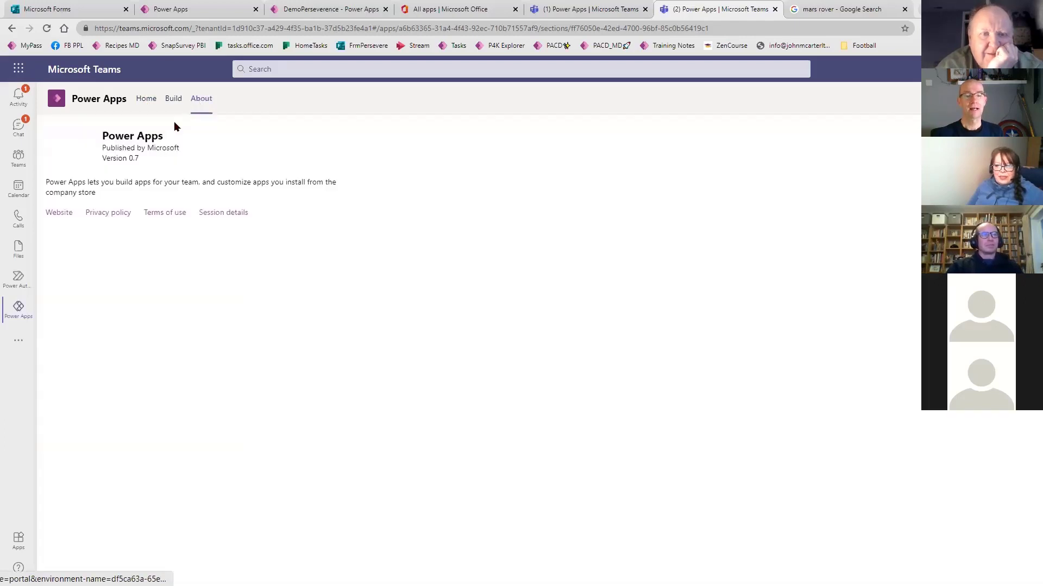
left_click(174, 100)
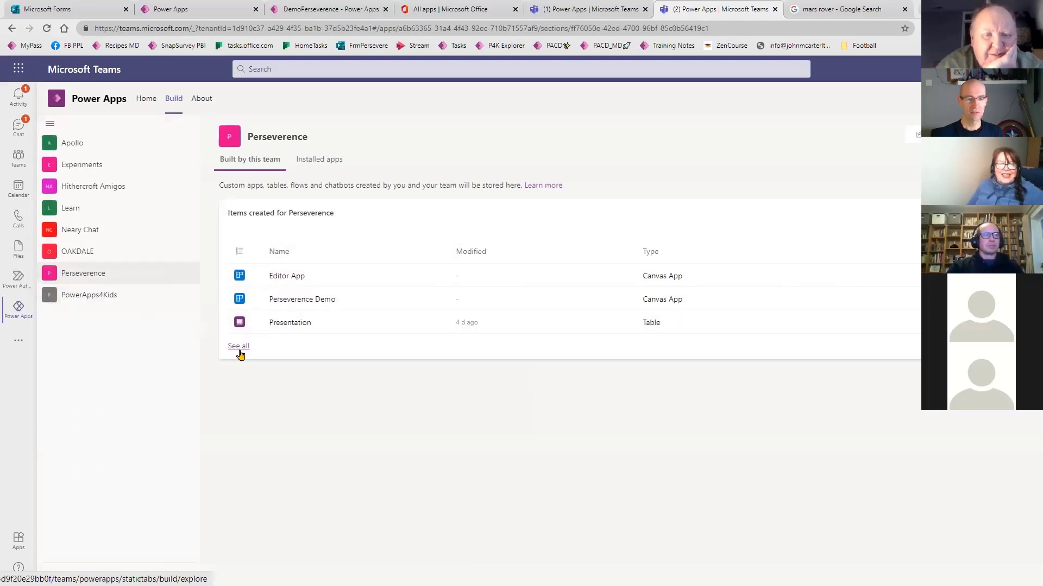
left_click(239, 347)
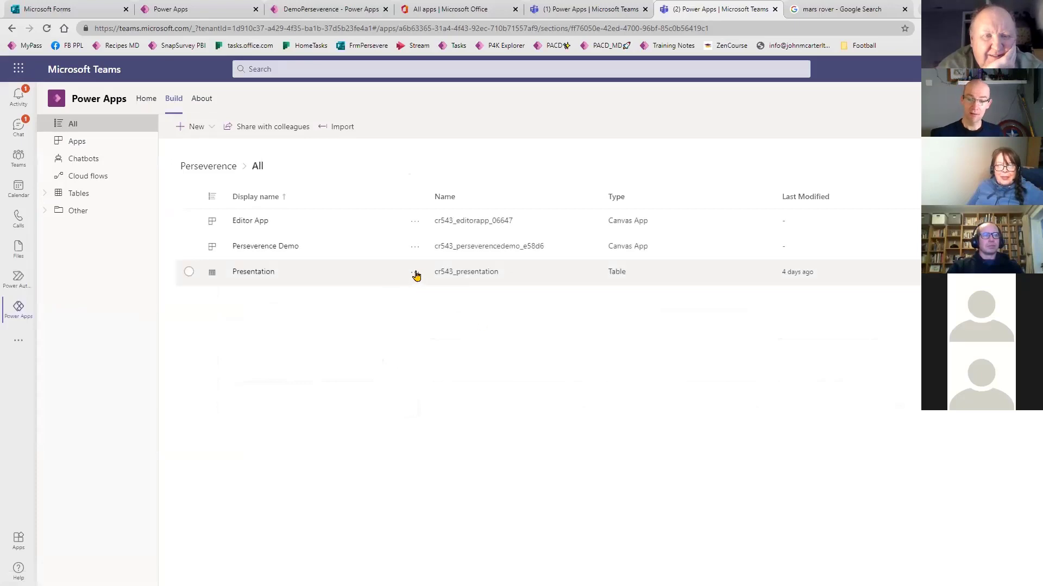
left_click(256, 272)
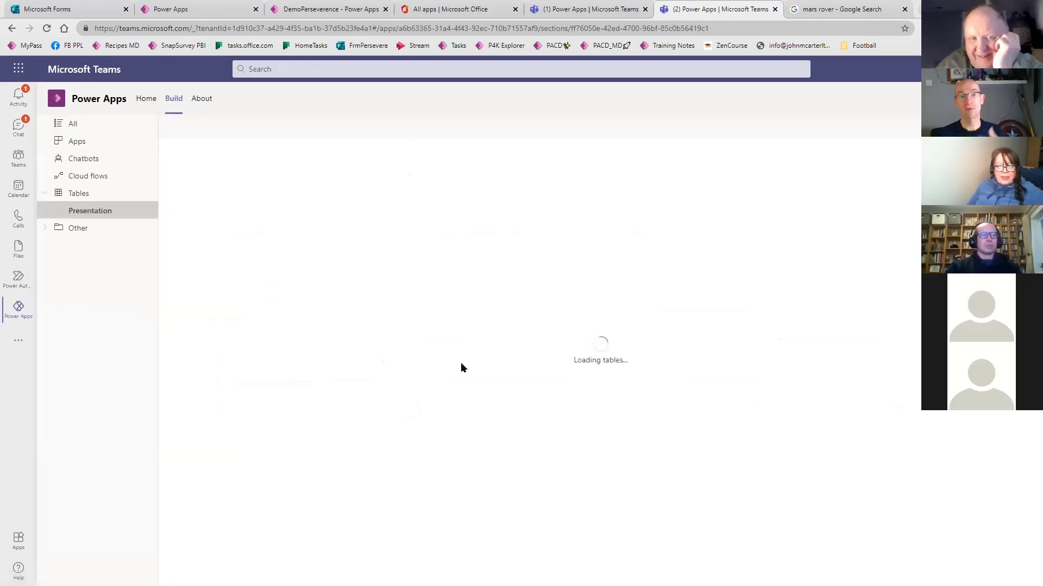
- Set the imgURL column's maximum length to 400 in the Presentation table and save the table
scroll(374, 322, "down", 1)
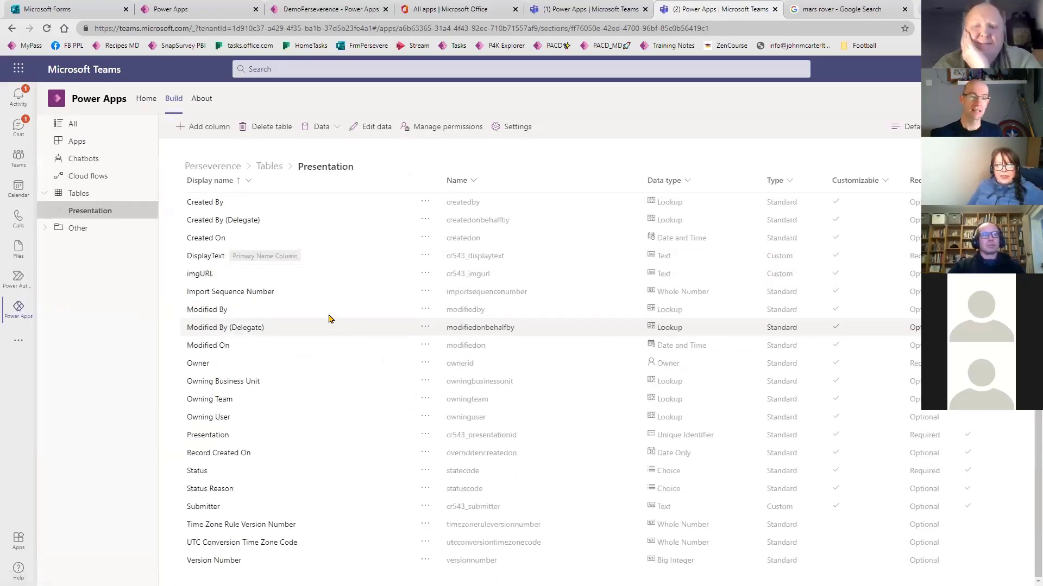
left_click(200, 274)
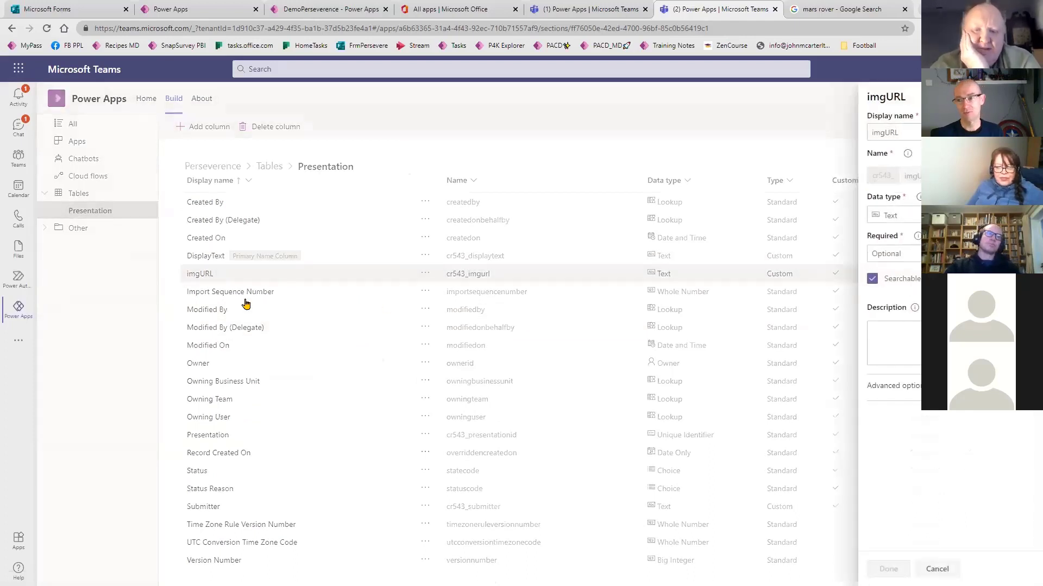
left_click(893, 386)
double_click(884, 423)
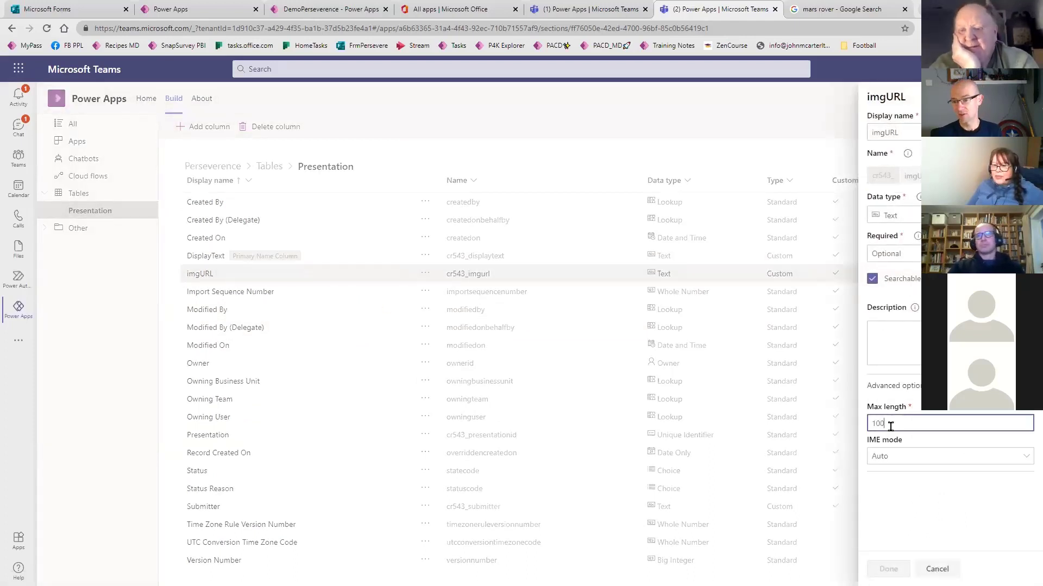
type("4")
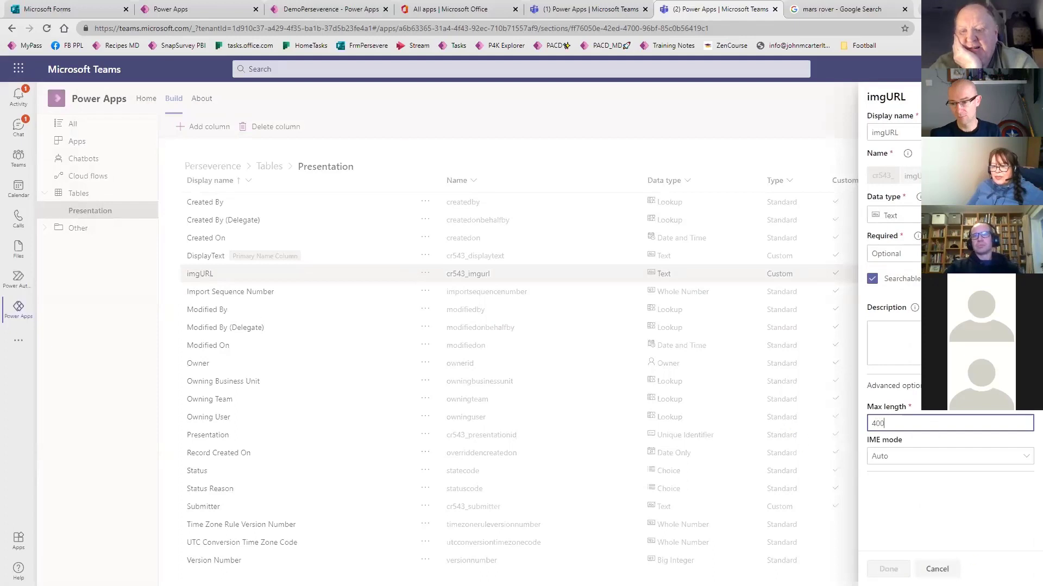
left_click(930, 487)
left_click(867, 567)
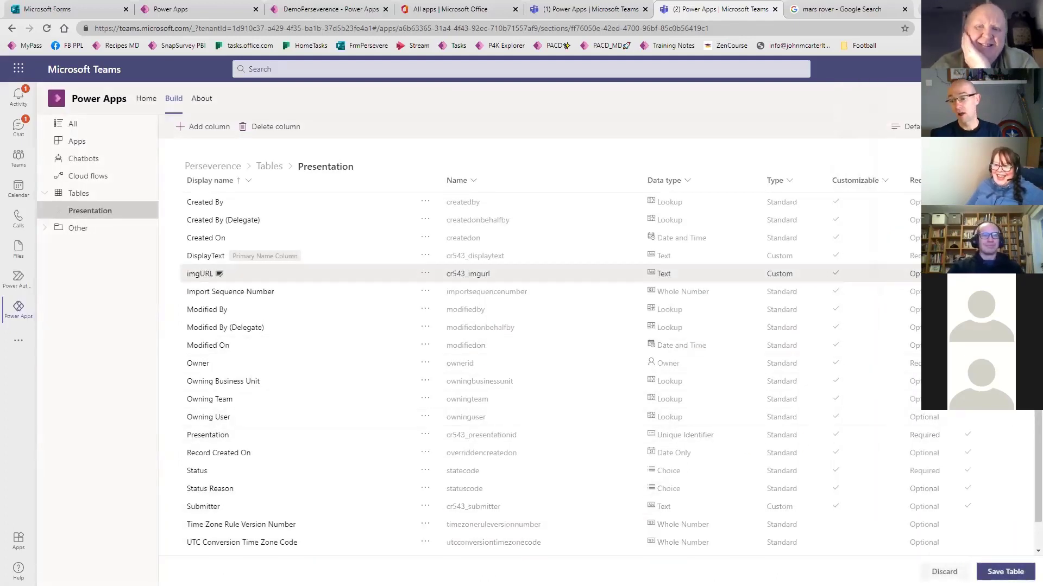
left_click(1005, 572)
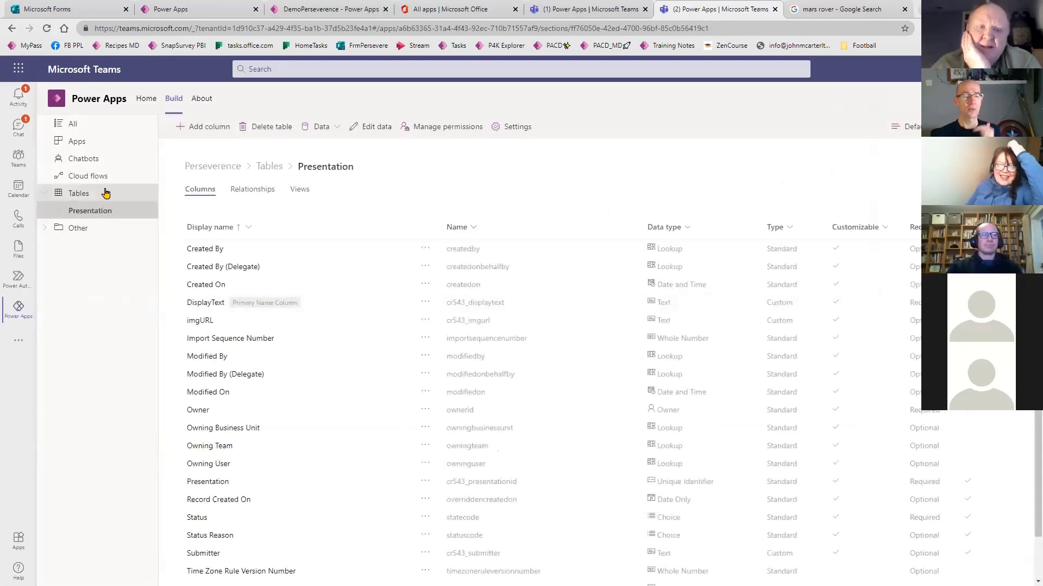
- Reopen the Editor App for editing from the team's apps, overriding the locked session
left_click(101, 151)
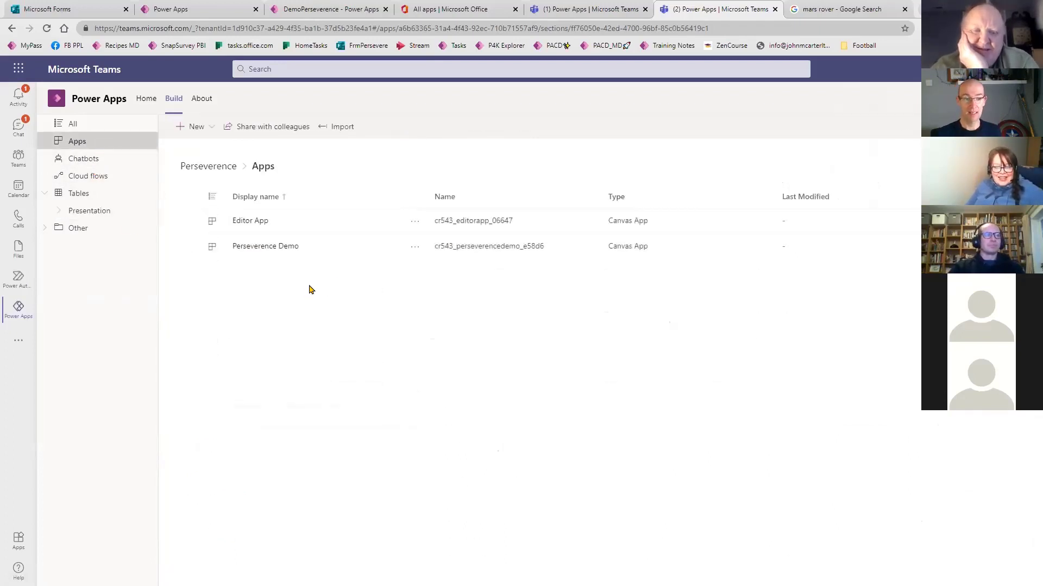
left_click(413, 221)
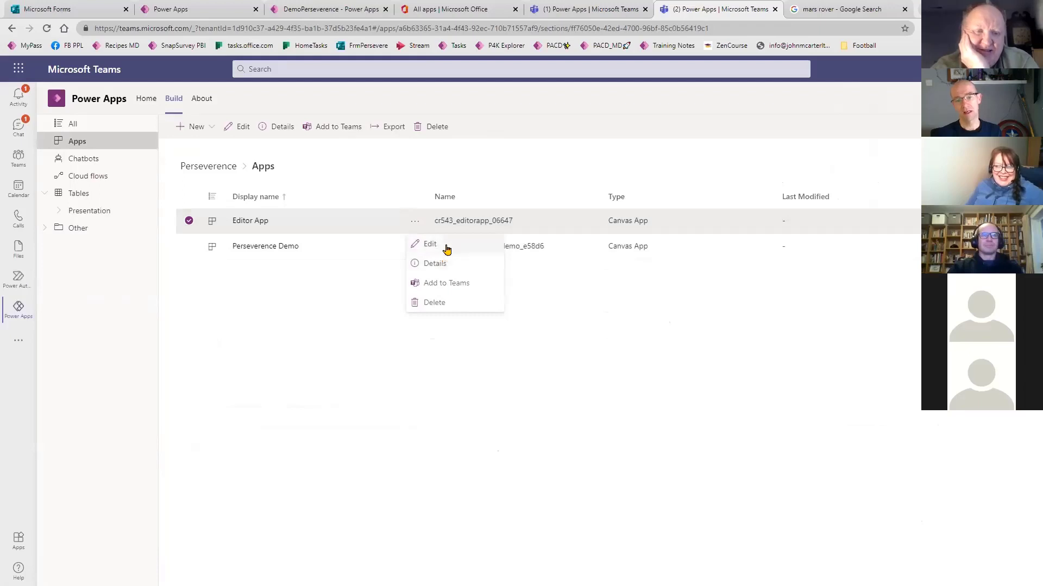
left_click(441, 245)
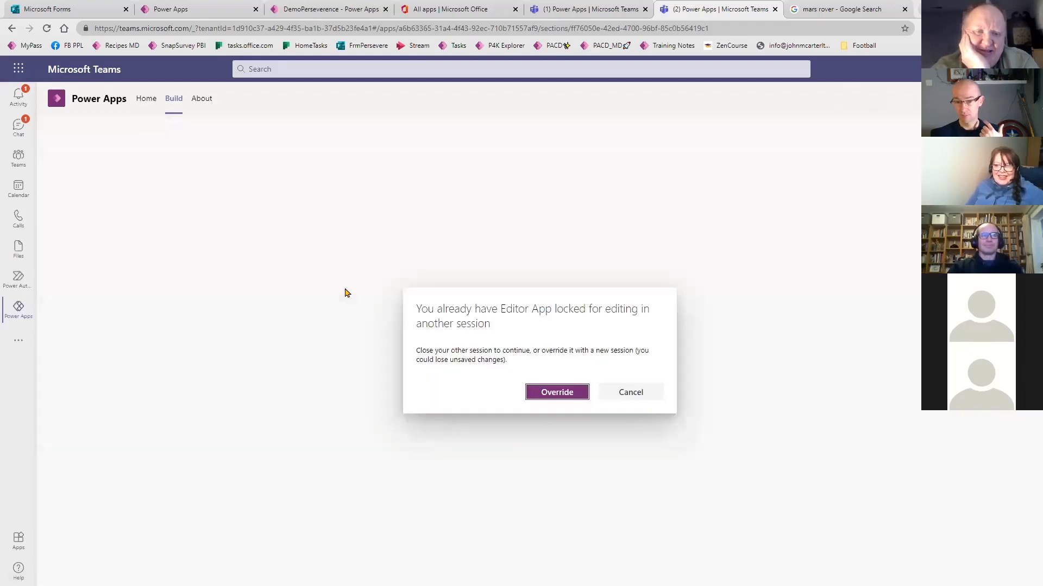
left_click(555, 392)
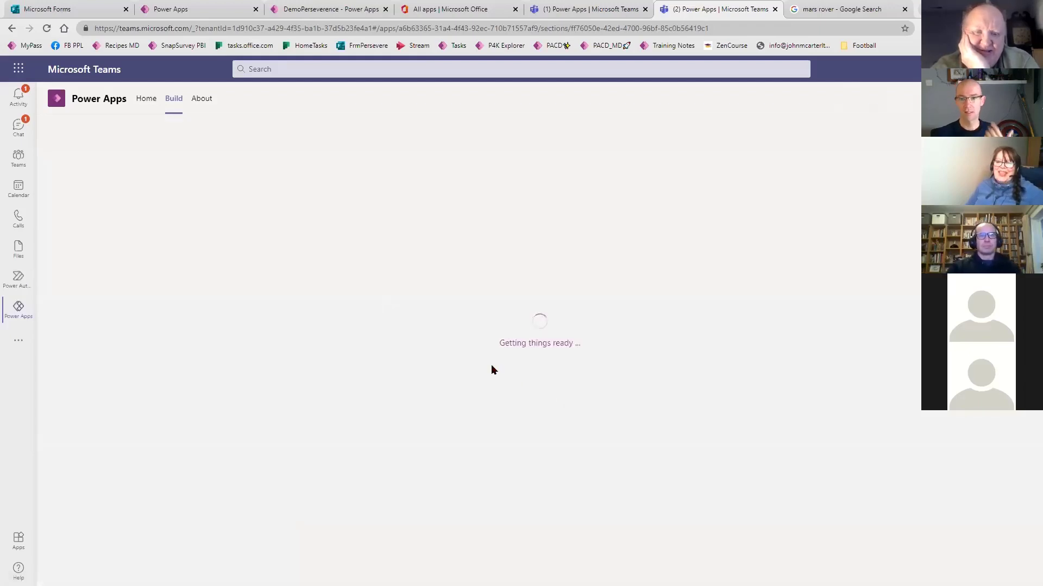
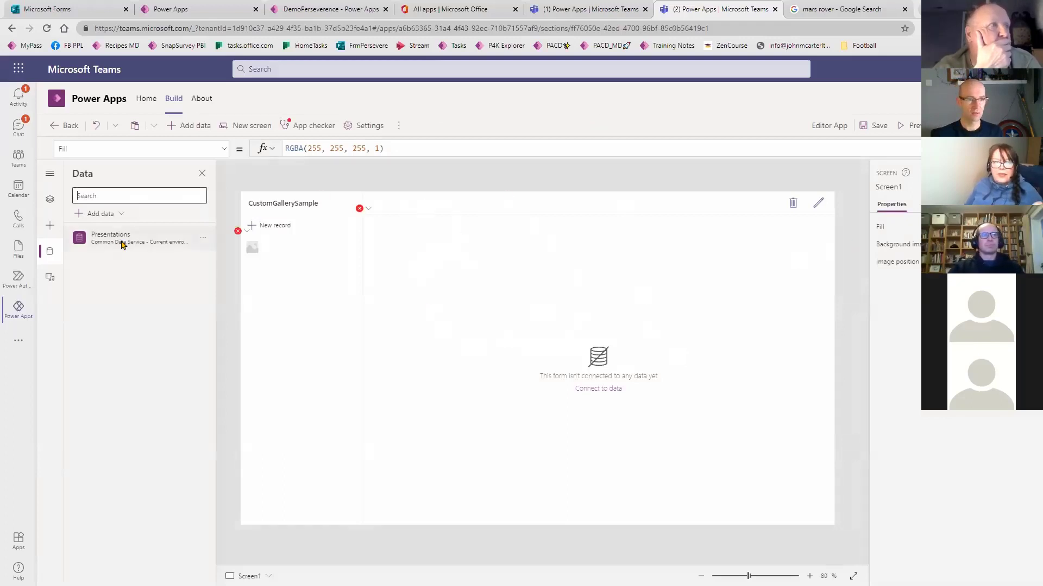
- Leave the Editor App and open the Perseverence Demo app from the team's items
left_click(146, 101)
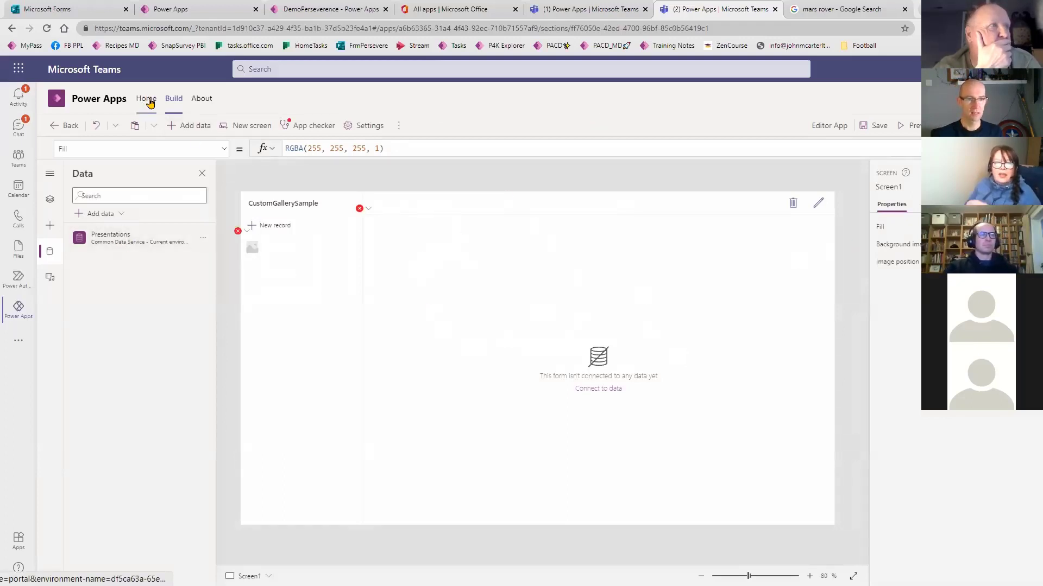
left_click(174, 100)
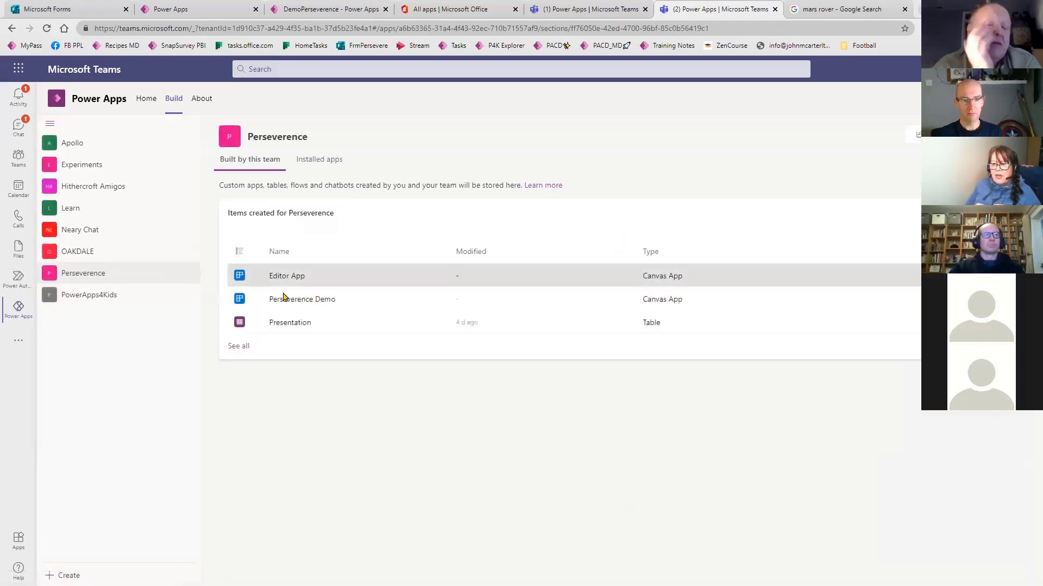
left_click(320, 300)
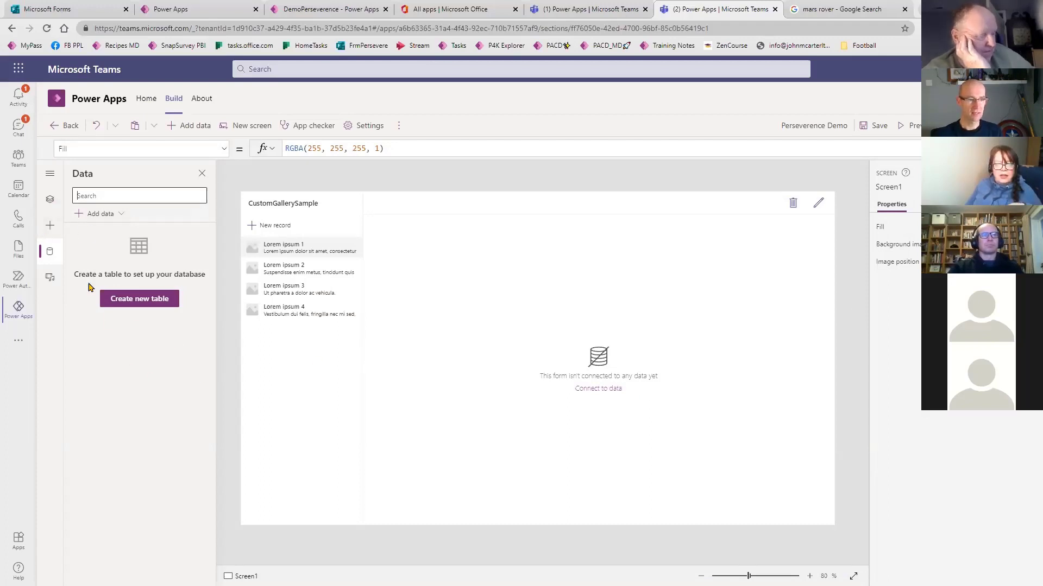
- Leave the Perseverence Demo app and open the Editor App from the Perseverence team's items, overriding the locked session
left_click(50, 199)
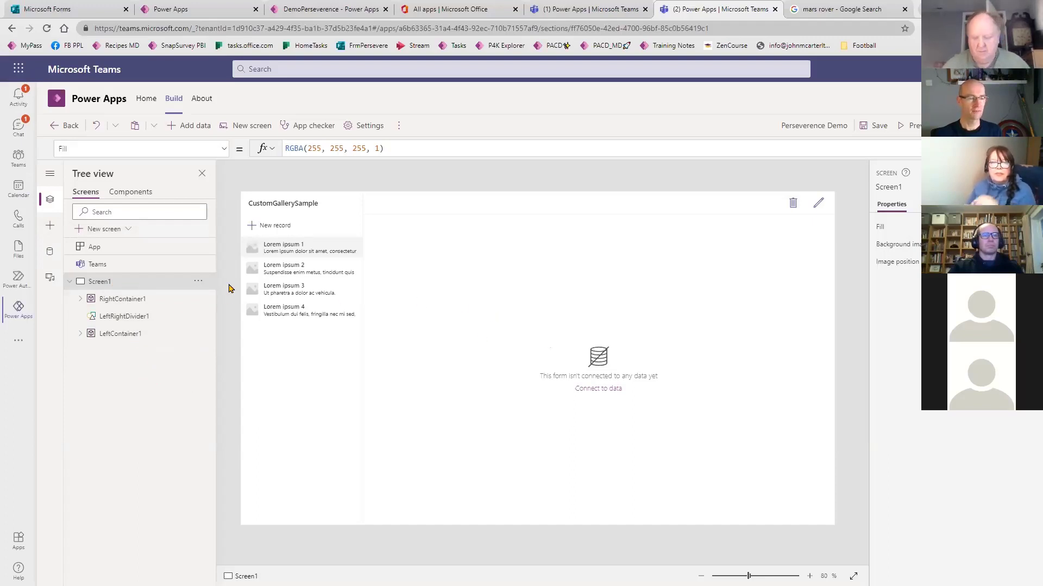
left_click(147, 100)
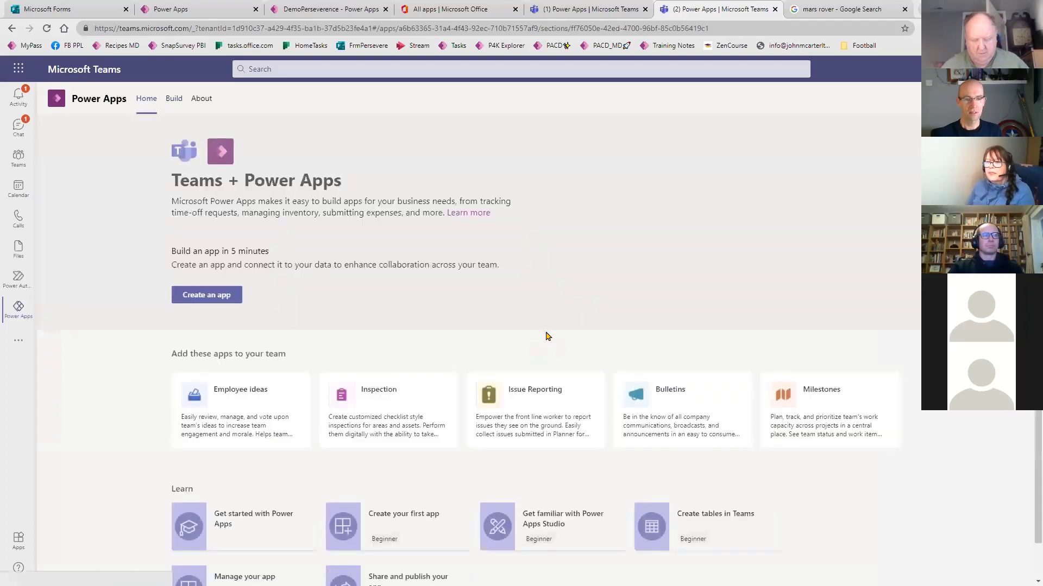
left_click(174, 99)
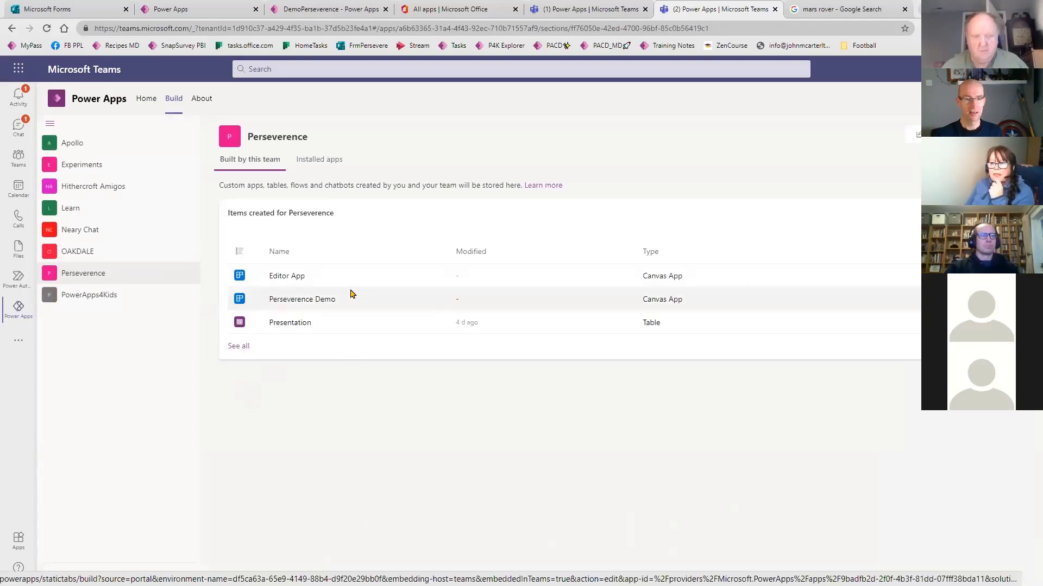
left_click(288, 276)
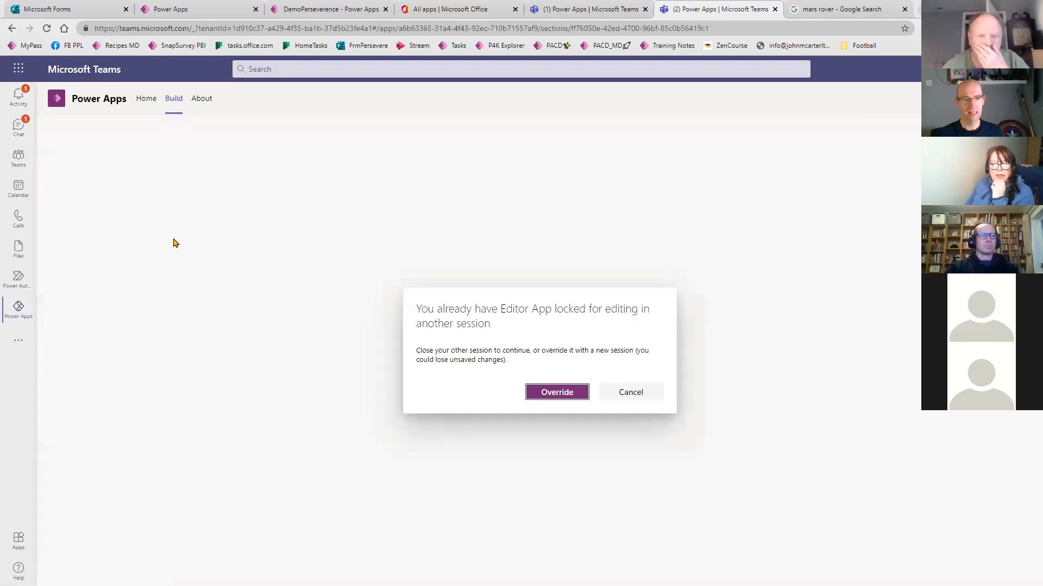
left_click(558, 392)
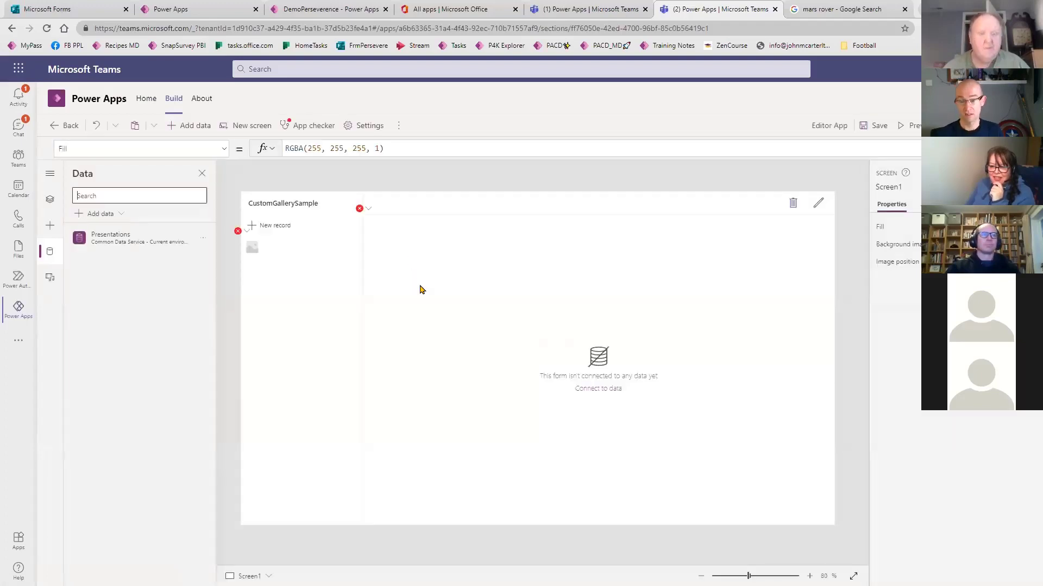
- Move Screen2 above Screen1 in the Editor App's screen order
left_click(50, 200)
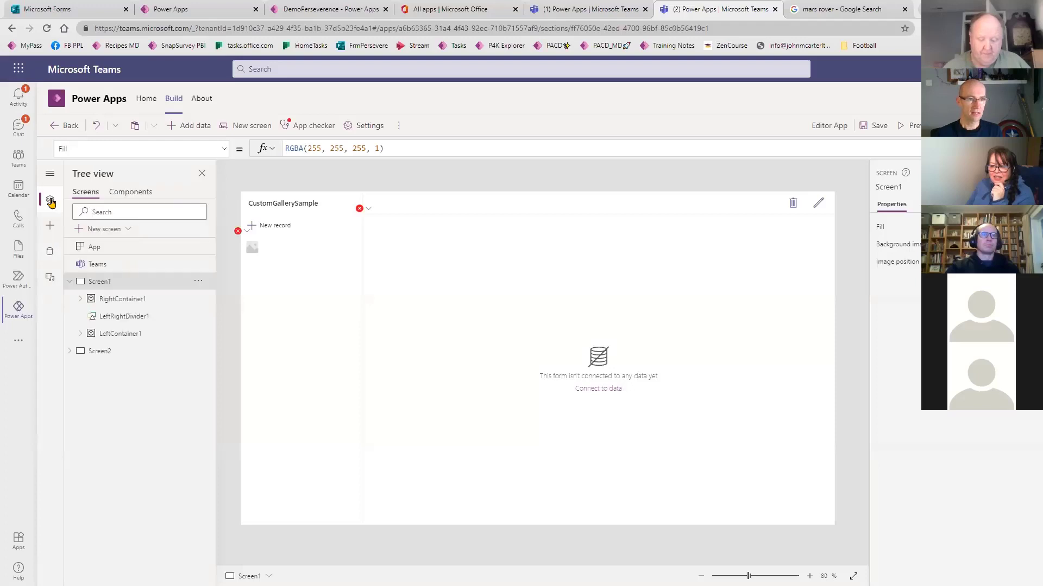
left_click(197, 354)
left_click(223, 419)
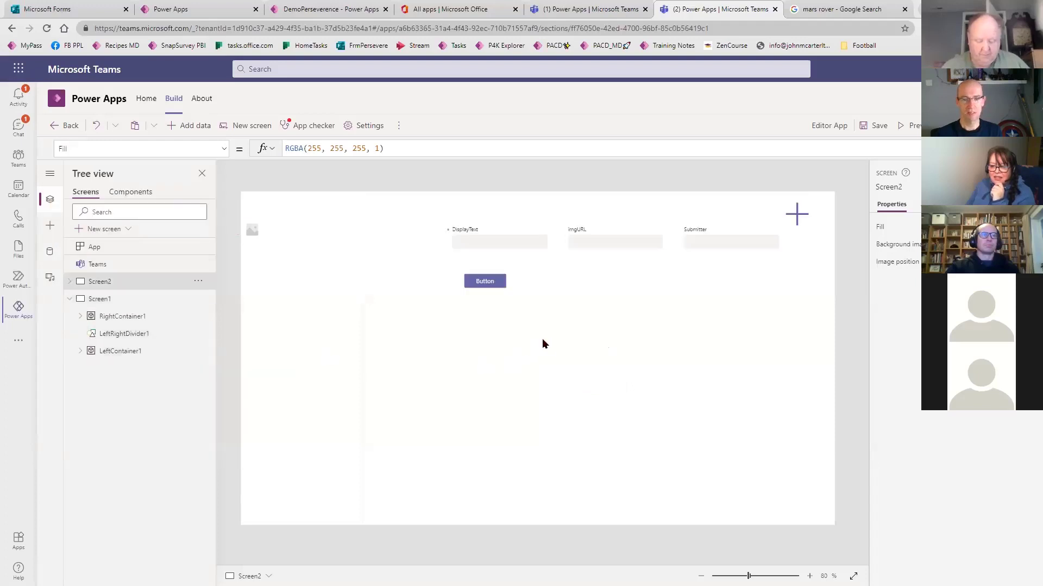
- Preview Screen2 and submit a new record with the DisplayText "Here is an image", the copied link as imgURL and a submitter's first name
left_click(492, 284)
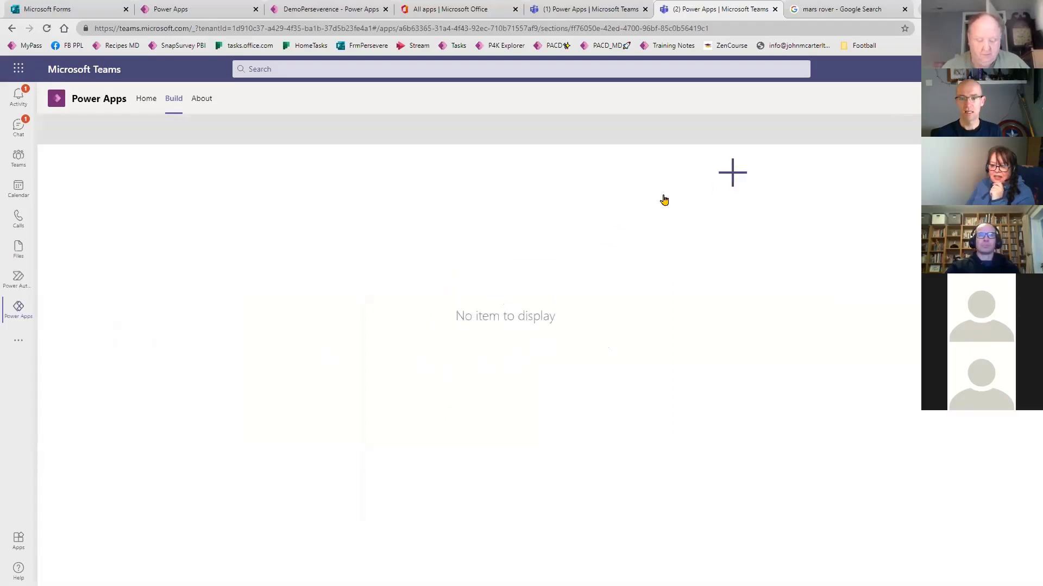
left_click(468, 215)
key("ctrl+v")
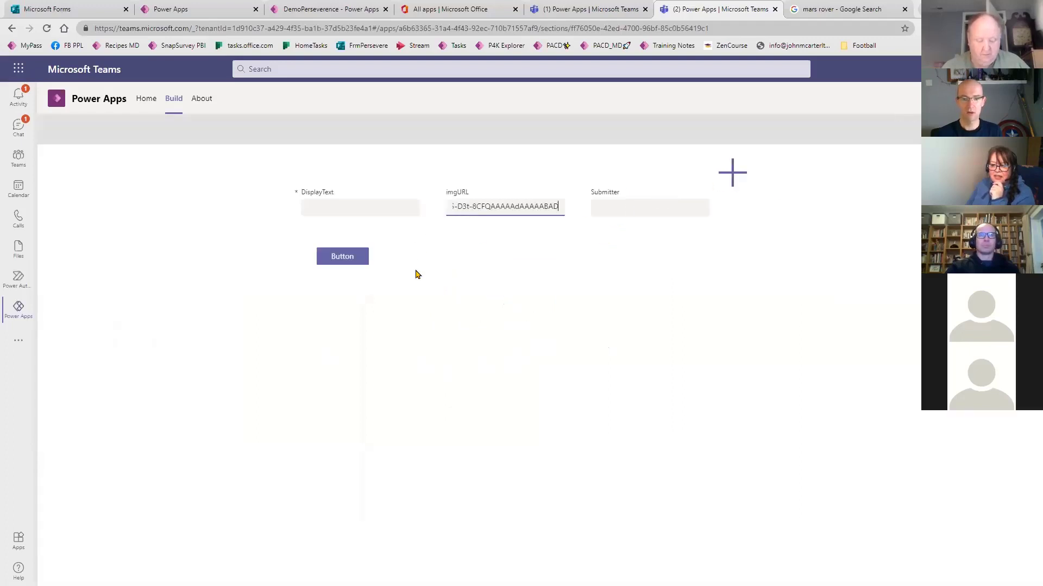
left_click(362, 206)
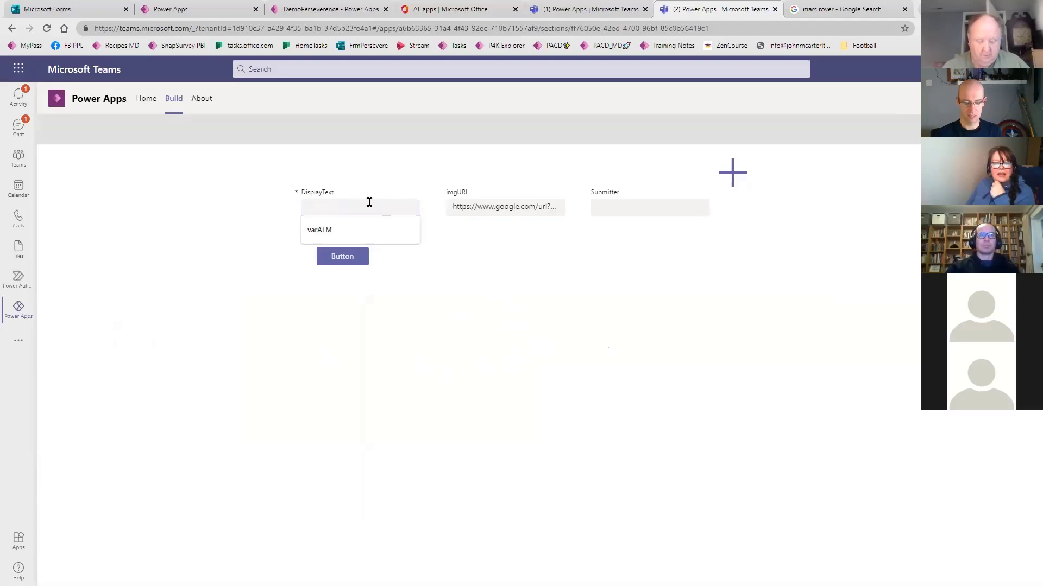
type("Here is an image")
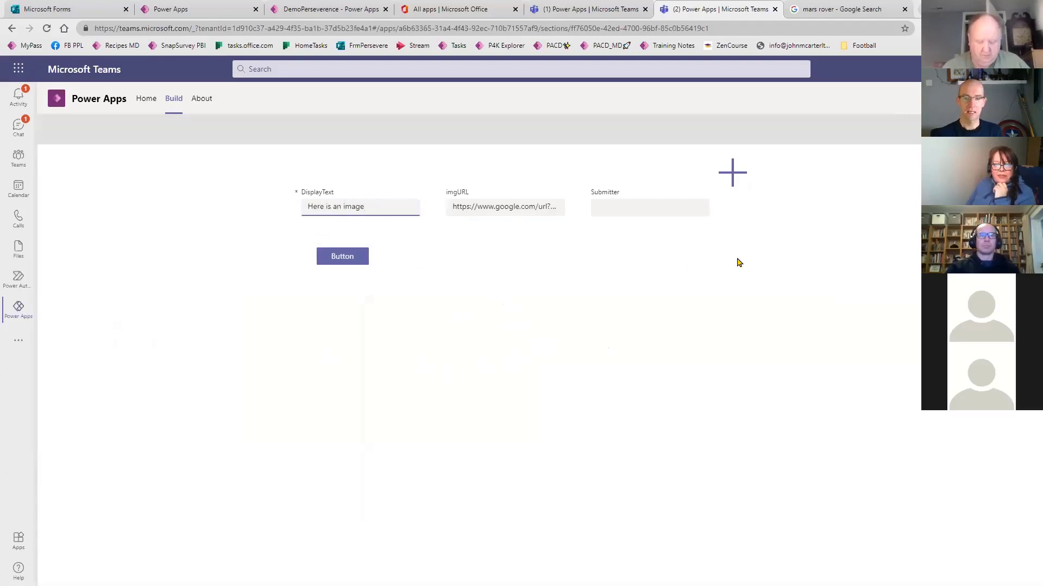
left_click(657, 211)
type("Rory")
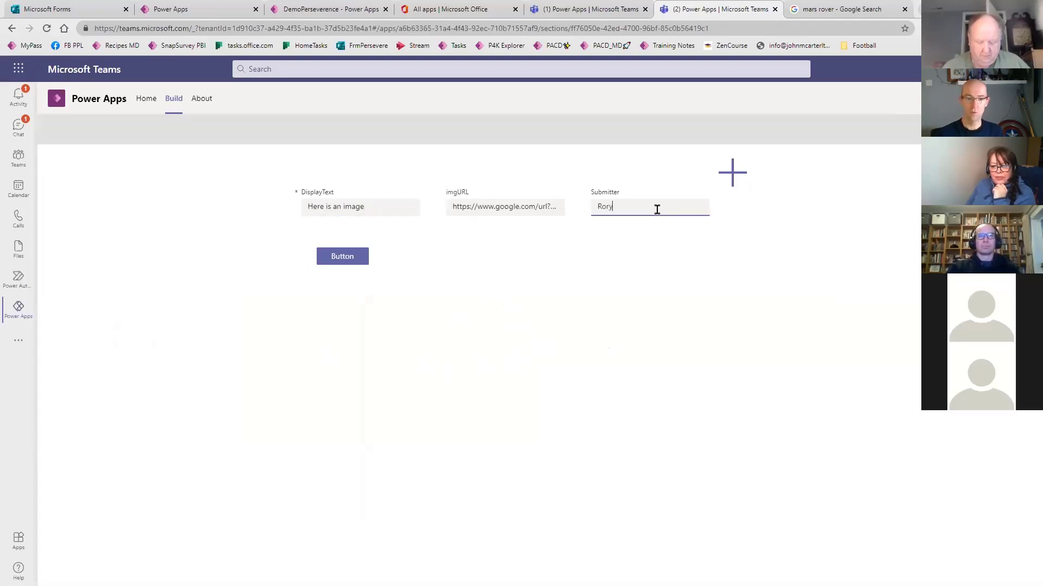
left_click(346, 253)
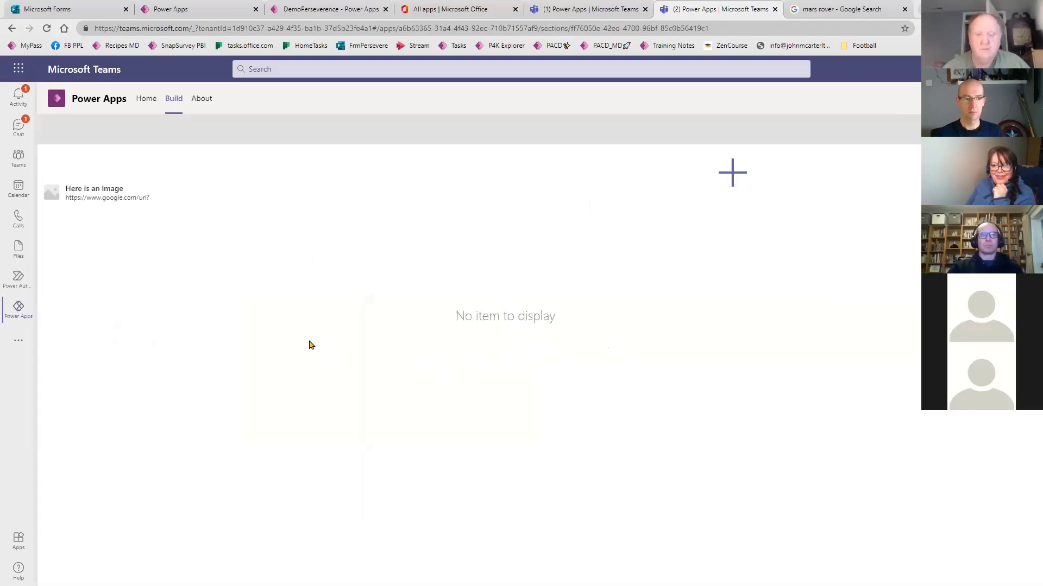
key("Escape")
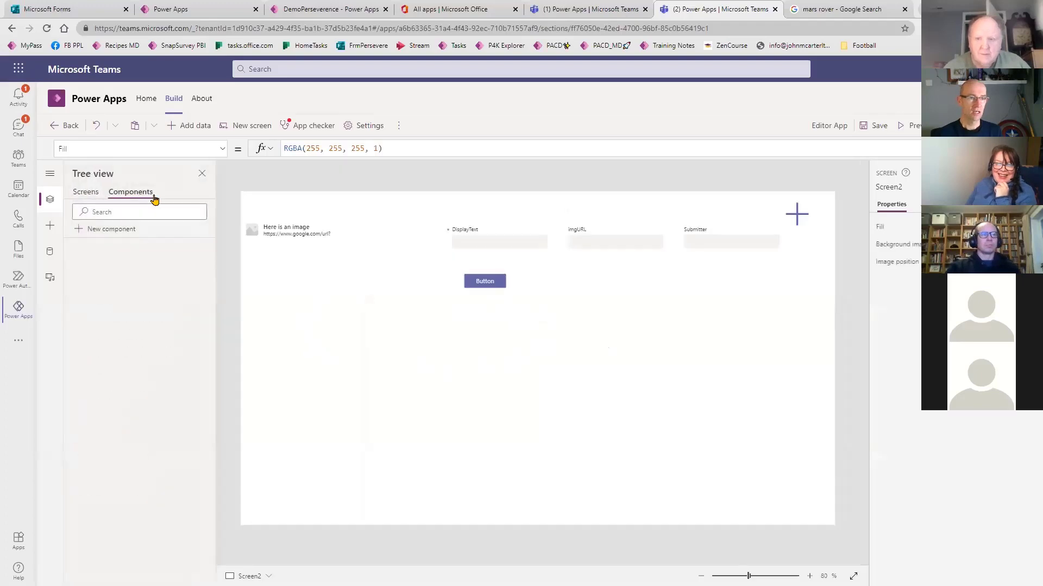
- Set the gallery row image's Image property to ThisItem.imgURL, copying the formula from the subtitle label
left_click(266, 231)
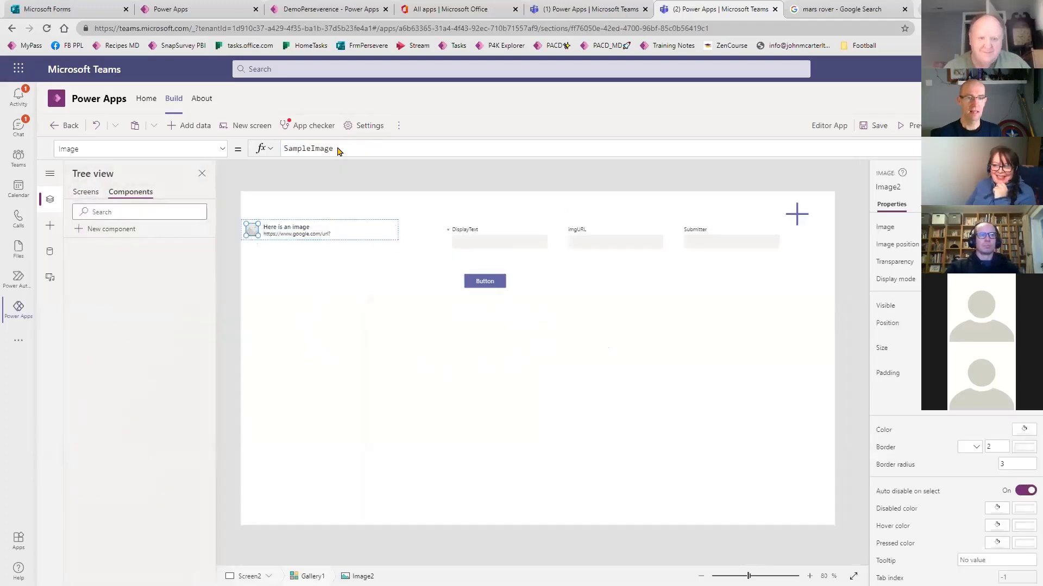
left_click(323, 232)
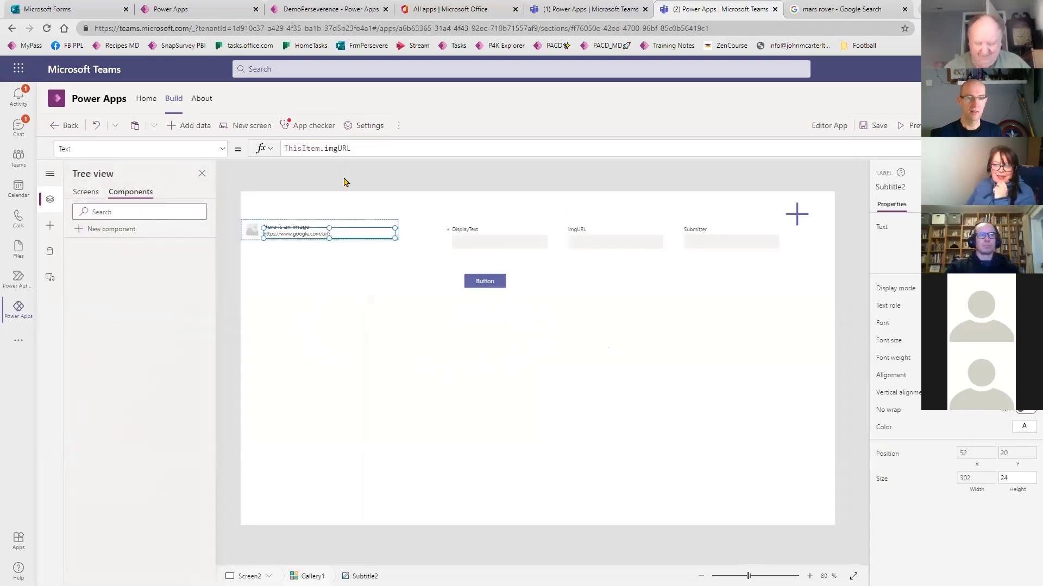
triple_click(363, 149)
key("ctrl+c")
left_click(256, 236)
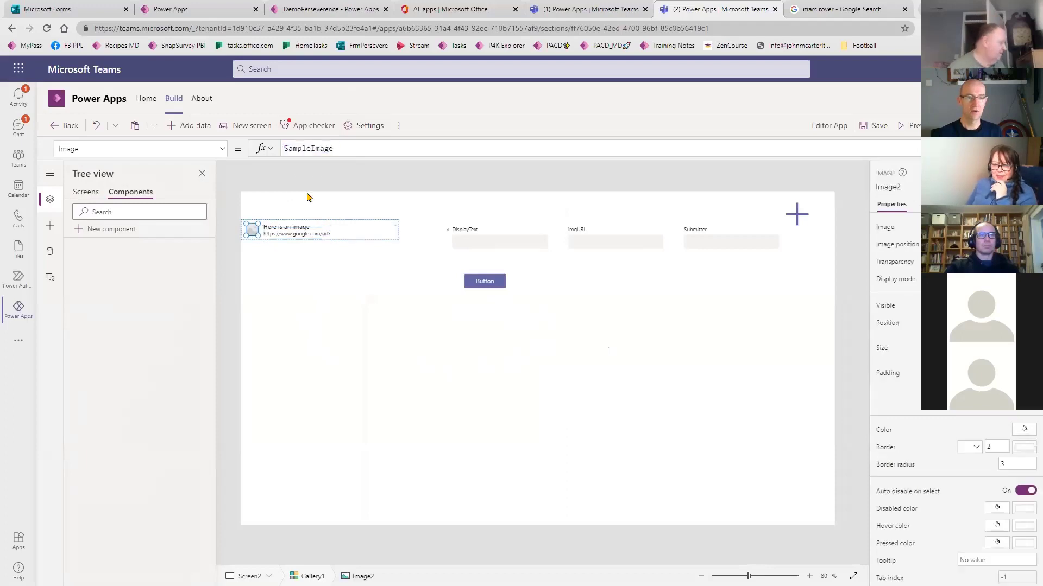
triple_click(347, 146)
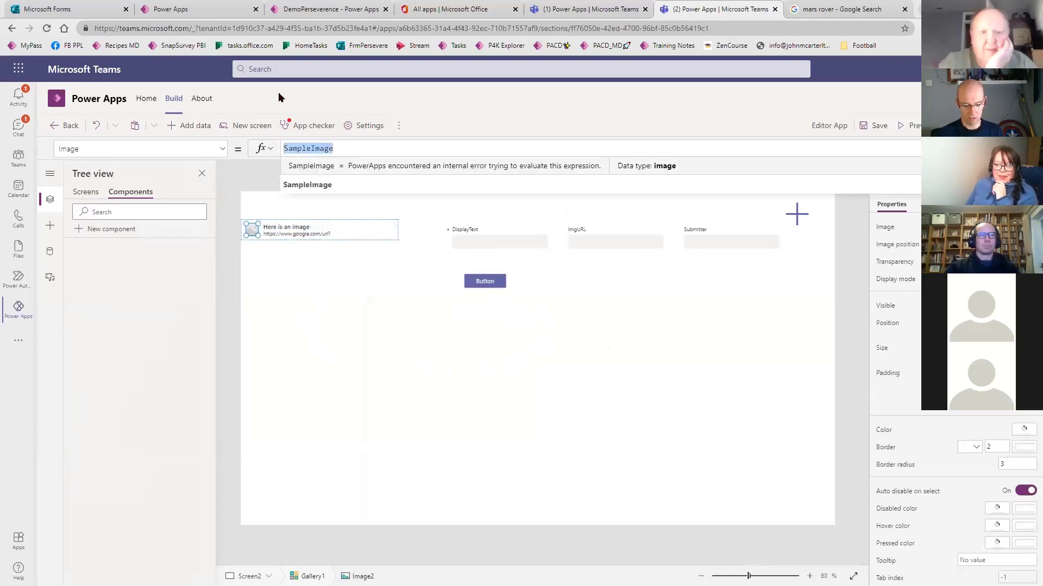
key("ctrl+v")
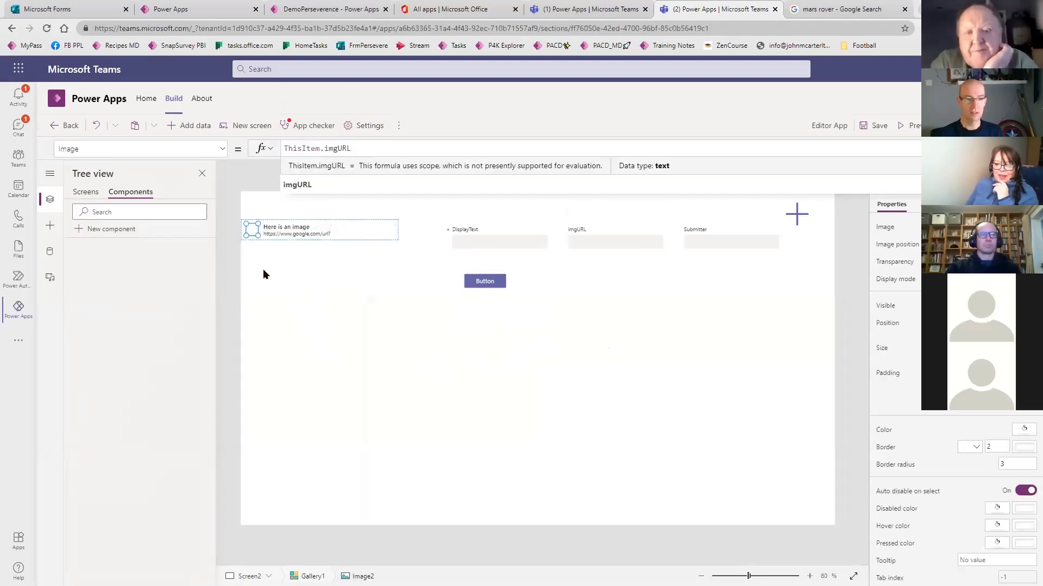
left_click(264, 267)
left_click(274, 234)
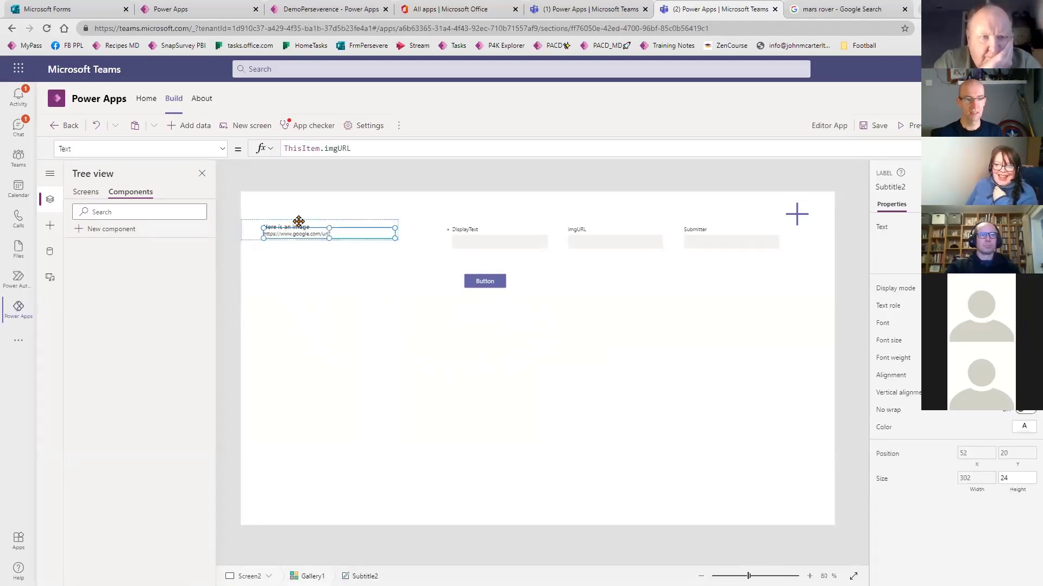
left_click(293, 227)
left_click(302, 237)
left_click(248, 232)
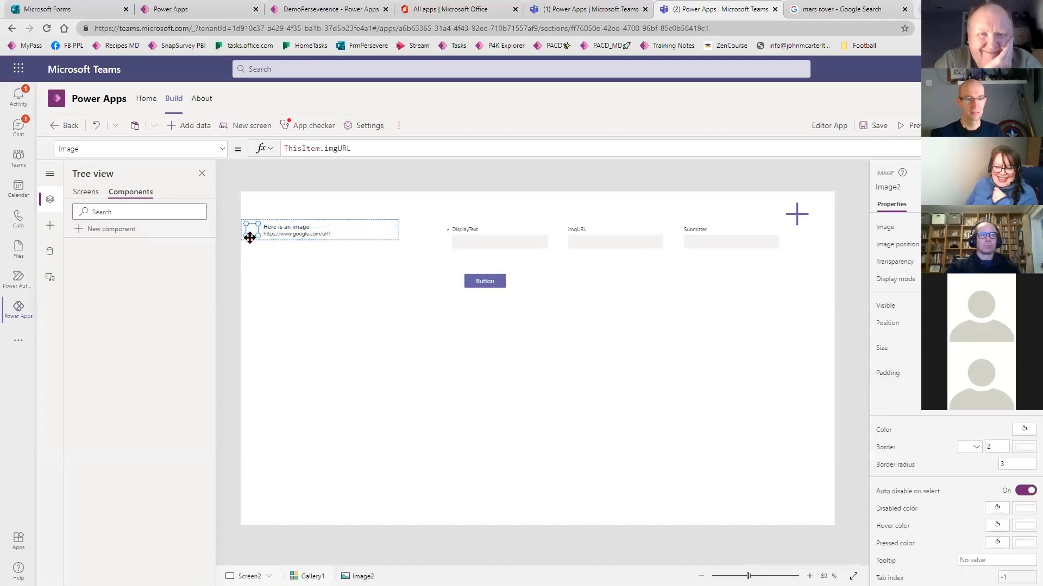
- Open the New Atlas Perseverance rover article from the mars rover Google search and paste its image address into a new browser tab
left_click(823, 9)
right_click(808, 201)
left_click(772, 239)
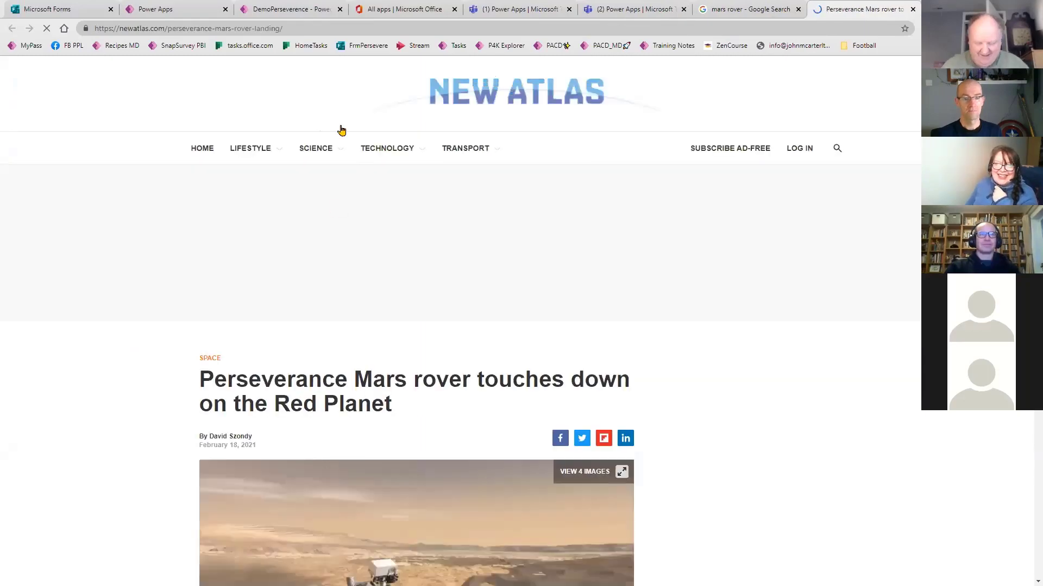
scroll(332, 239, "down", 6)
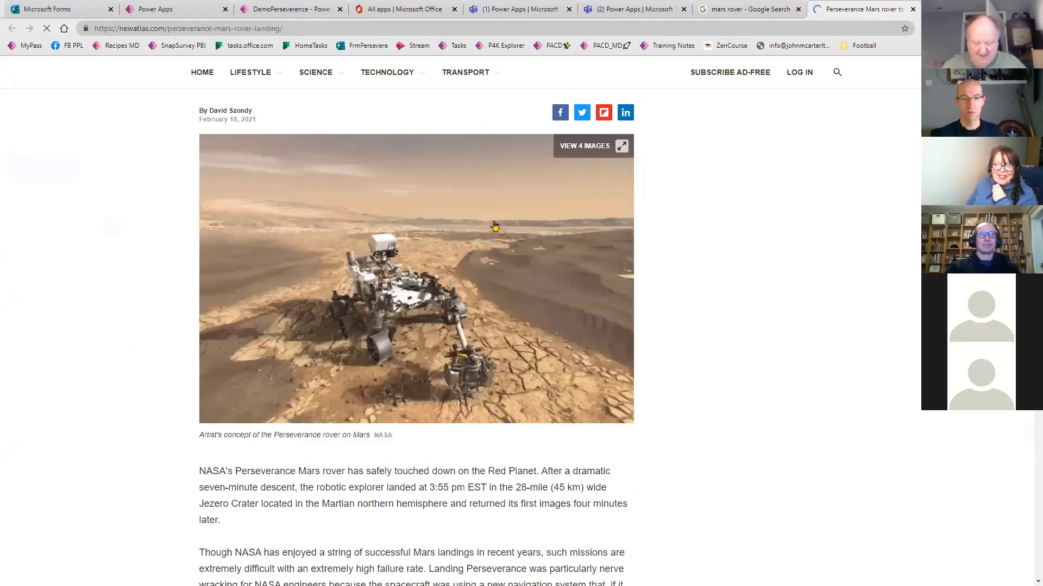
key("ctrl+t")
key("ctrl+v")
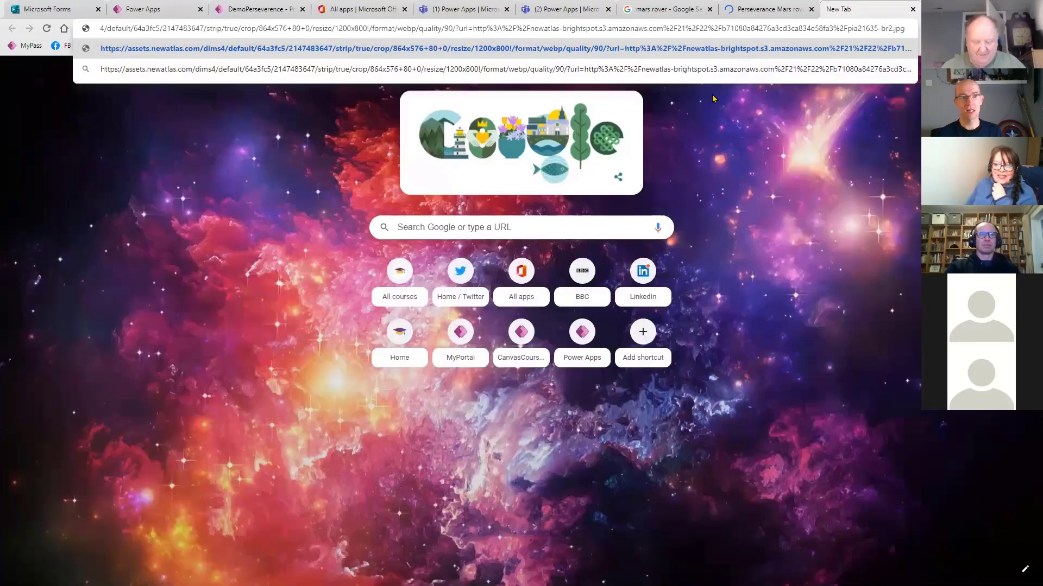
triple_click(712, 31)
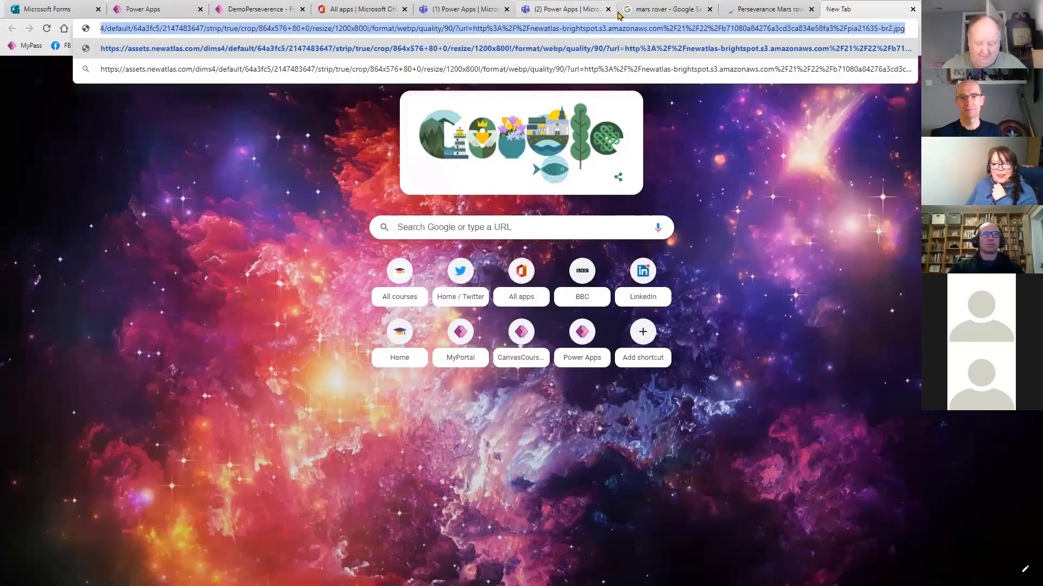
- Return to the Editor App and resize the title label in the gallery row on Screen2
left_click(465, 12)
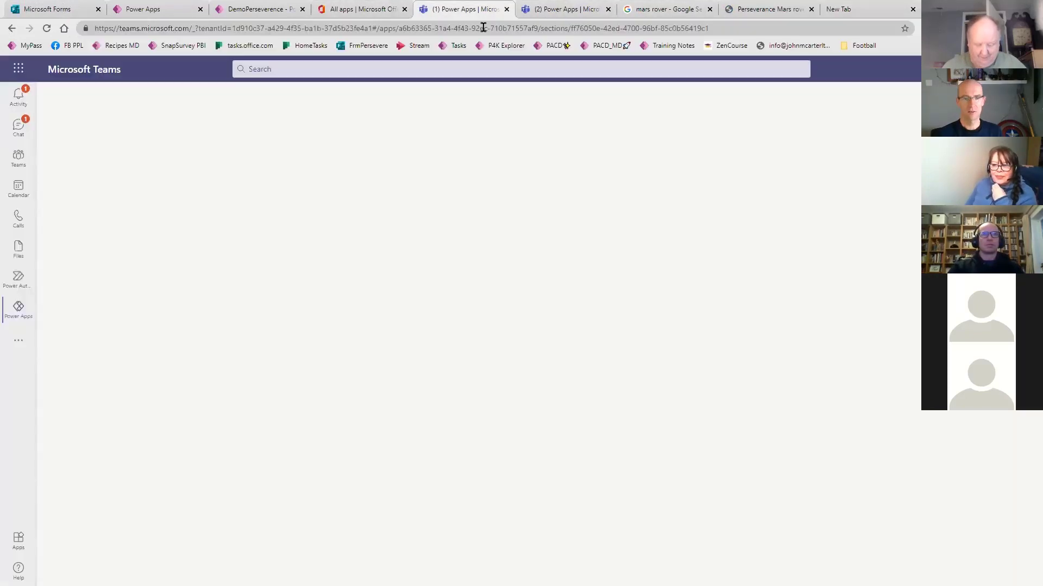
left_click(560, 9)
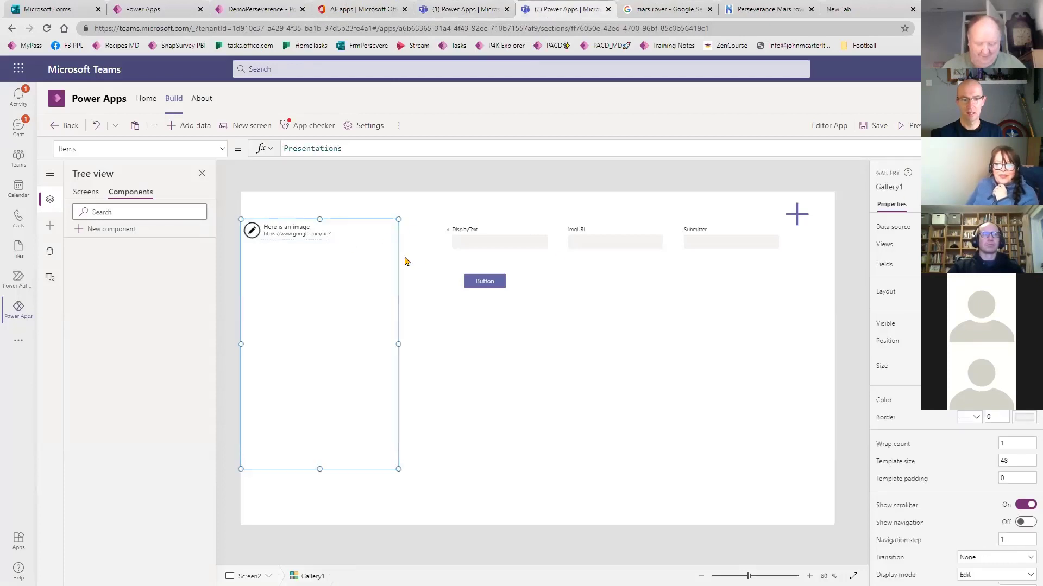
left_click(331, 228)
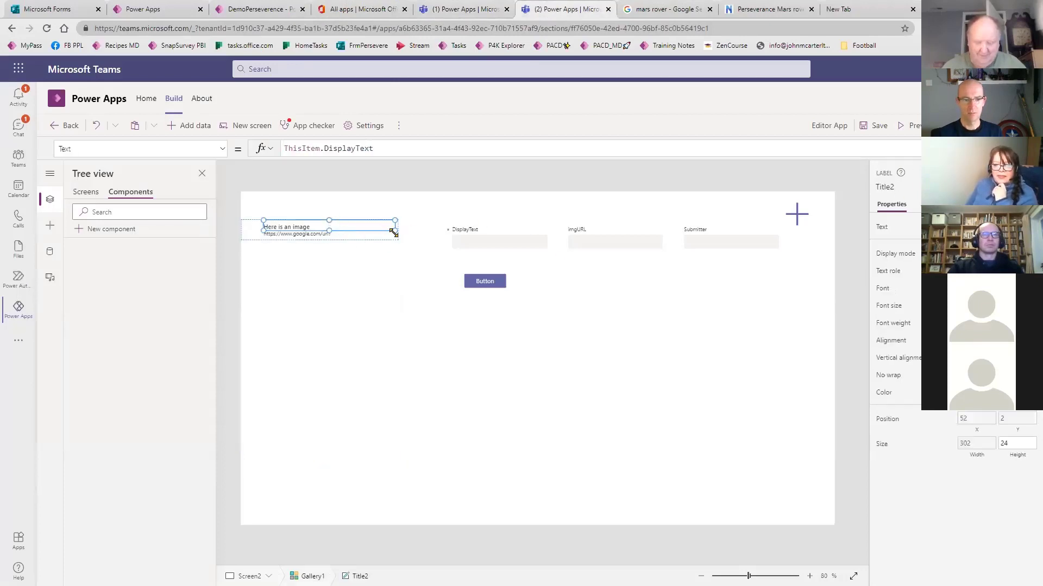
left_click_drag(393, 232, 360, 231)
left_click(261, 227)
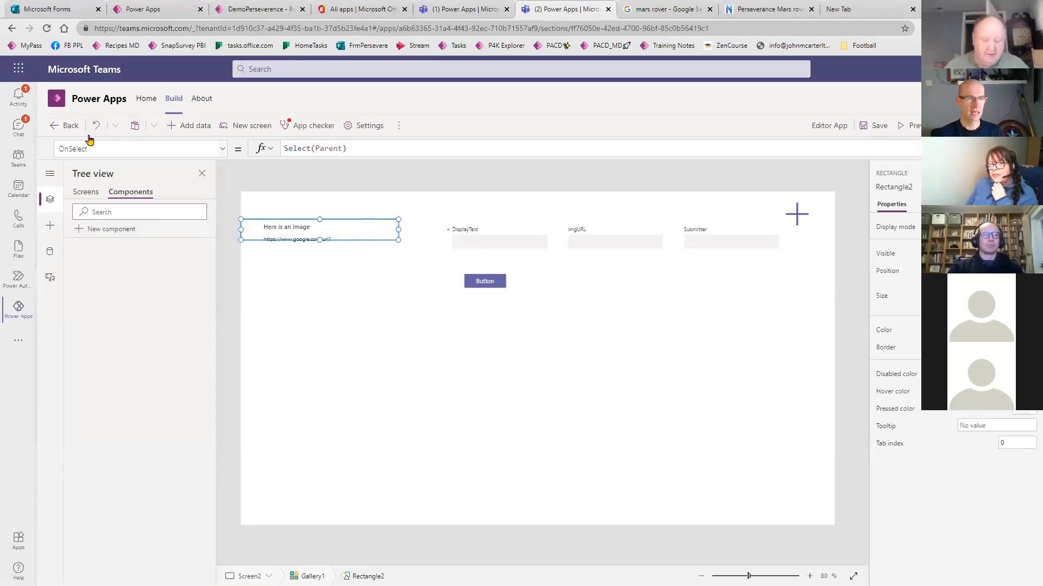
- Examine the gallery, its row rectangle's property list and the controls available to insert
left_click(330, 264)
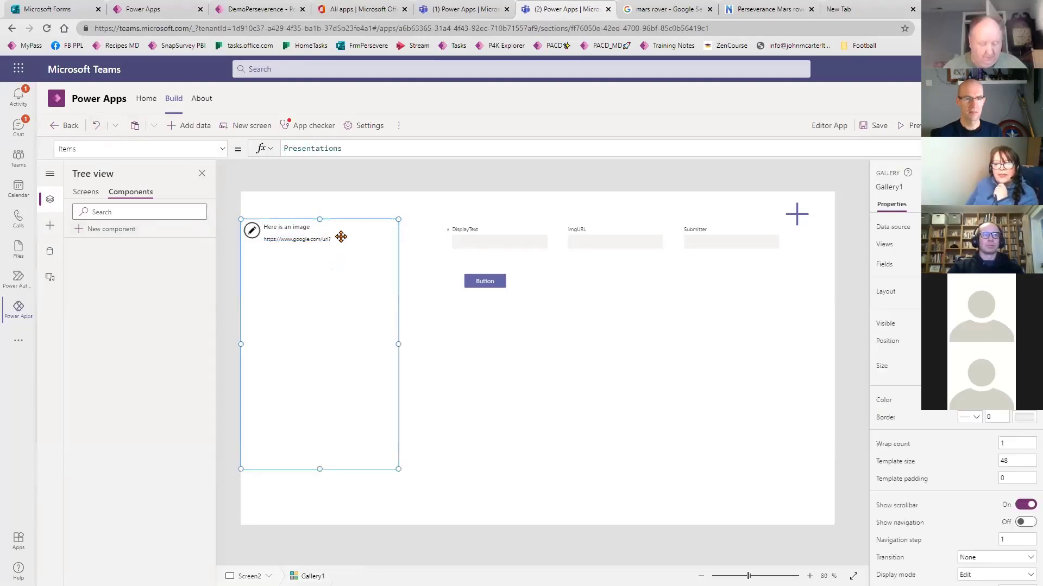
left_click(357, 228)
left_click(371, 231)
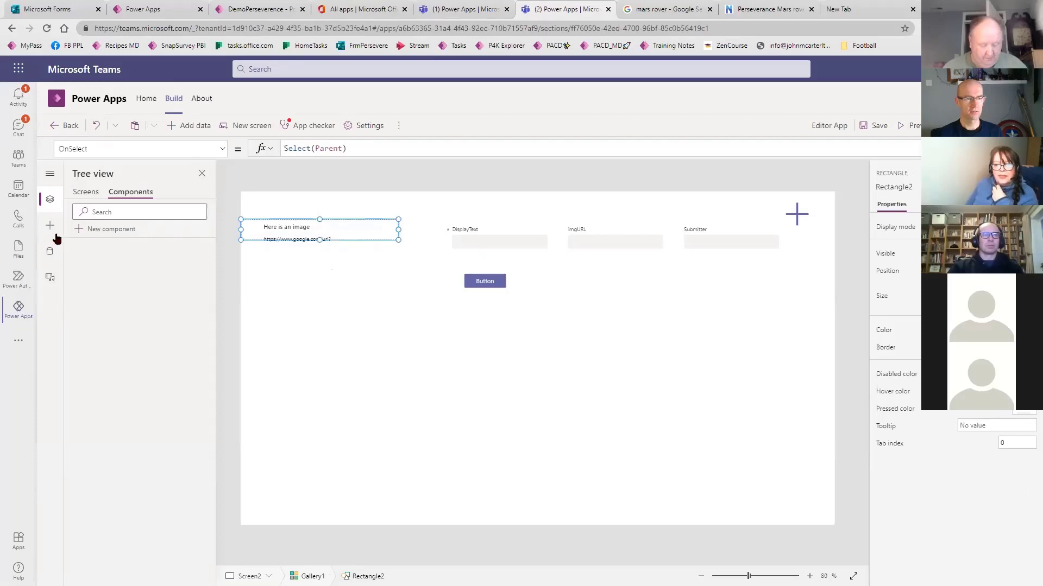
left_click(97, 144)
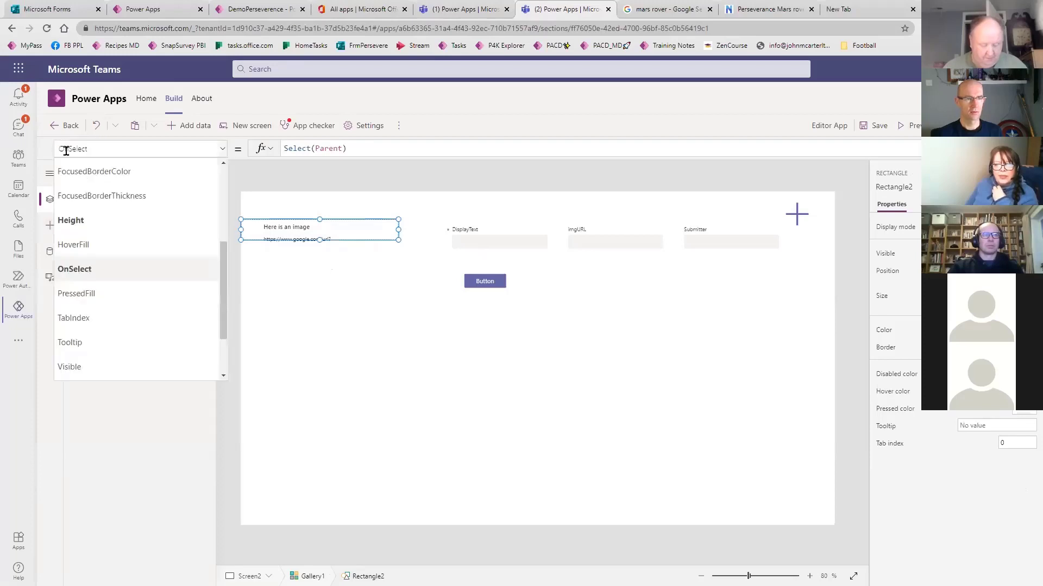
key("Escape")
left_click(50, 224)
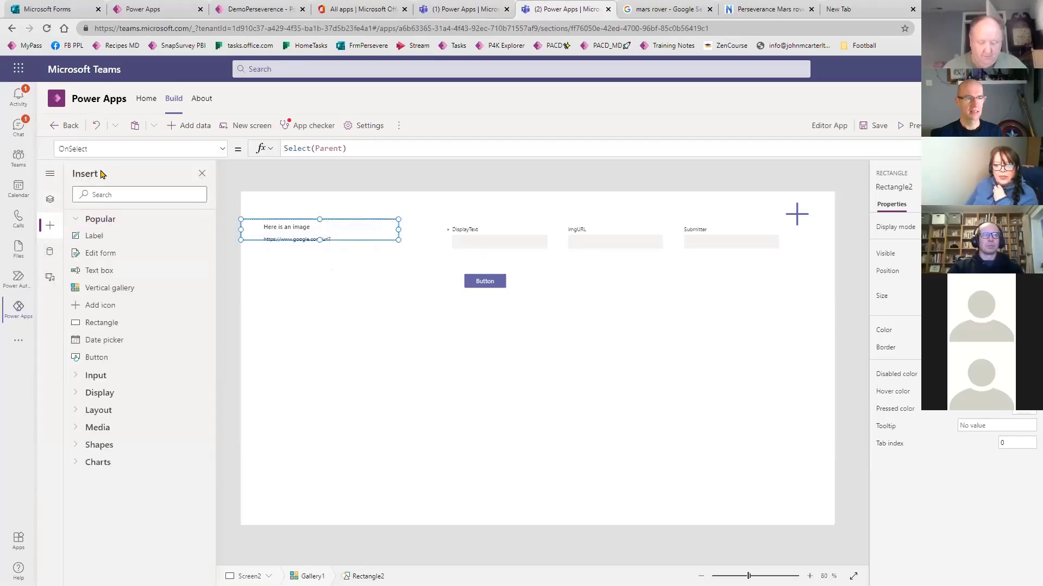
left_click(105, 152)
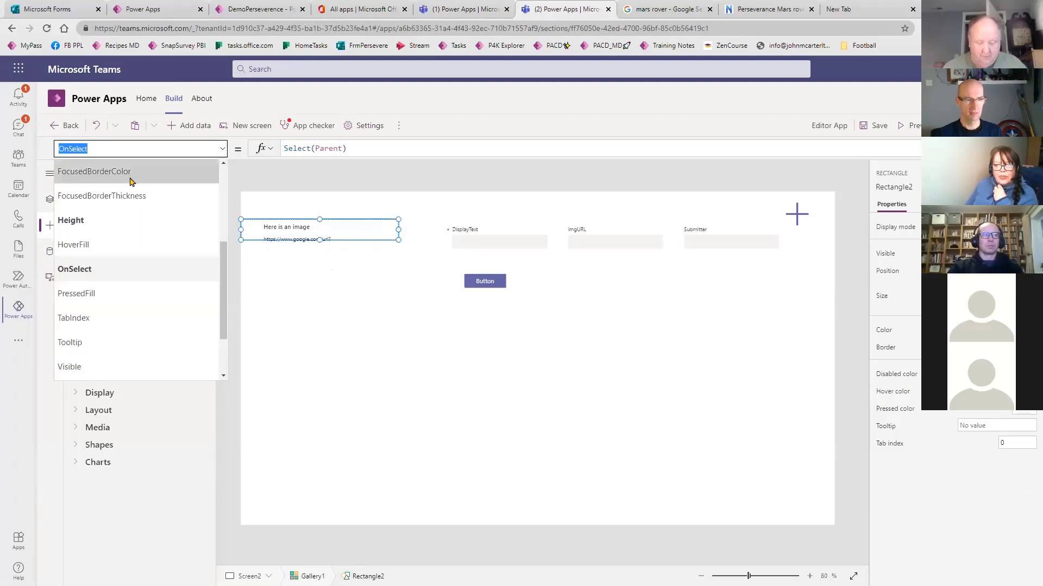
left_click(288, 278)
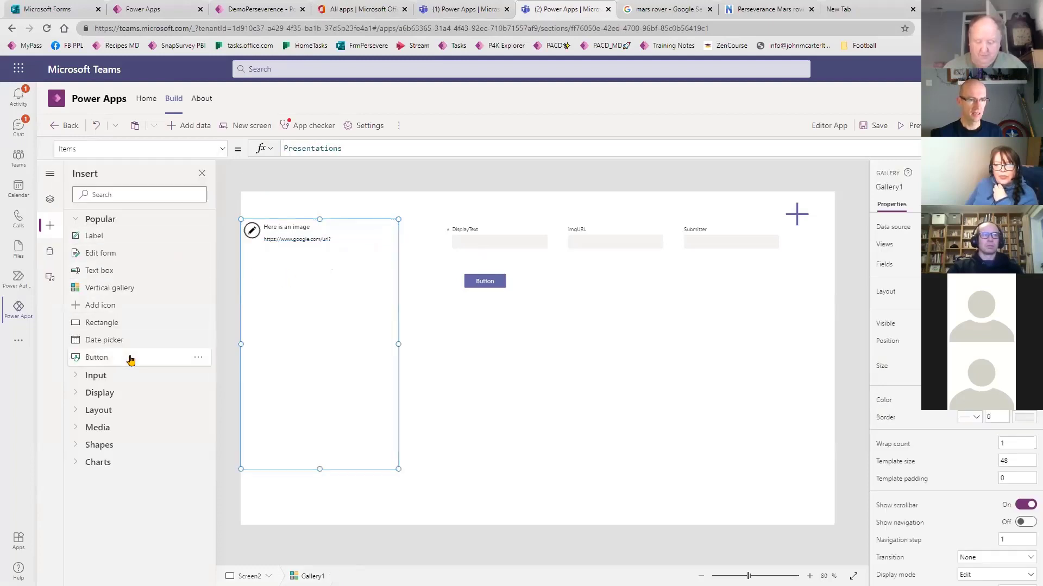
- Add an icon to the gallery row, change it to the Right icon and place it at the row's right edge
left_click_drag(112, 304, 348, 239)
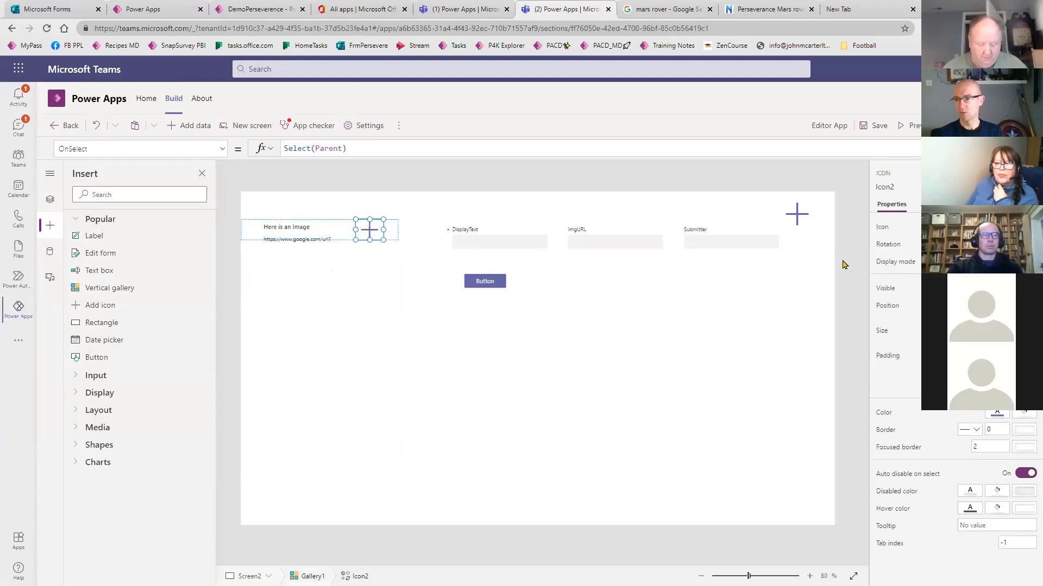
left_click(972, 227)
type("righ")
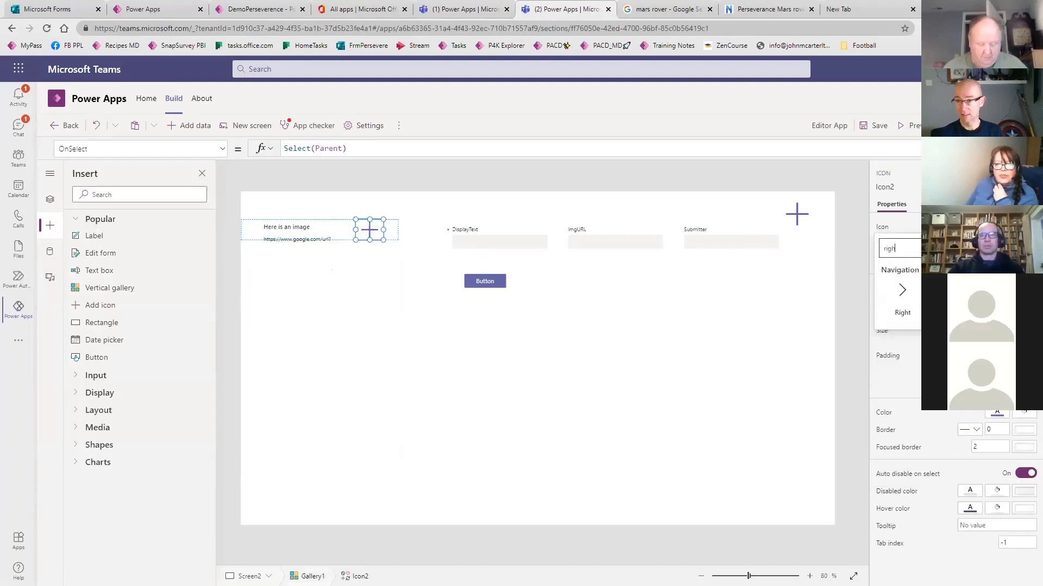
left_click(902, 293)
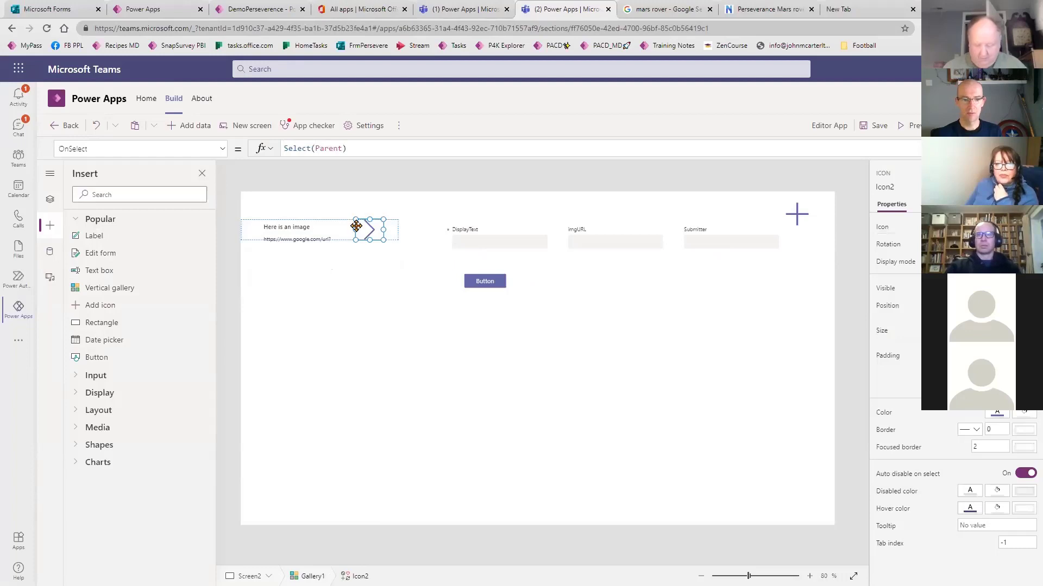
left_click_drag(357, 226, 399, 229)
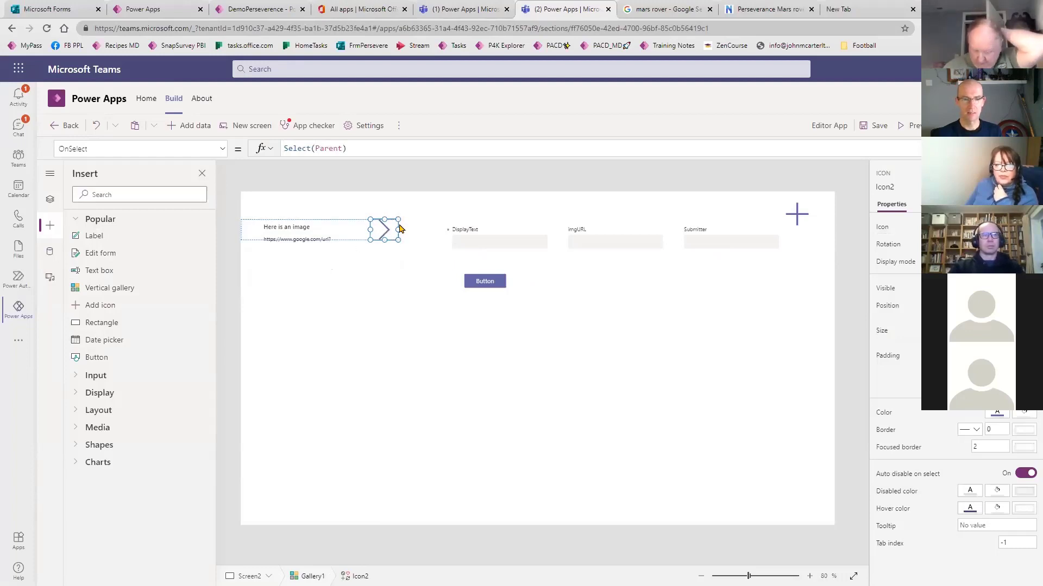
- Set the right-arrow icon's OnSelect property to EditForm(Form1)
left_click(377, 154)
key("ctrl+a")
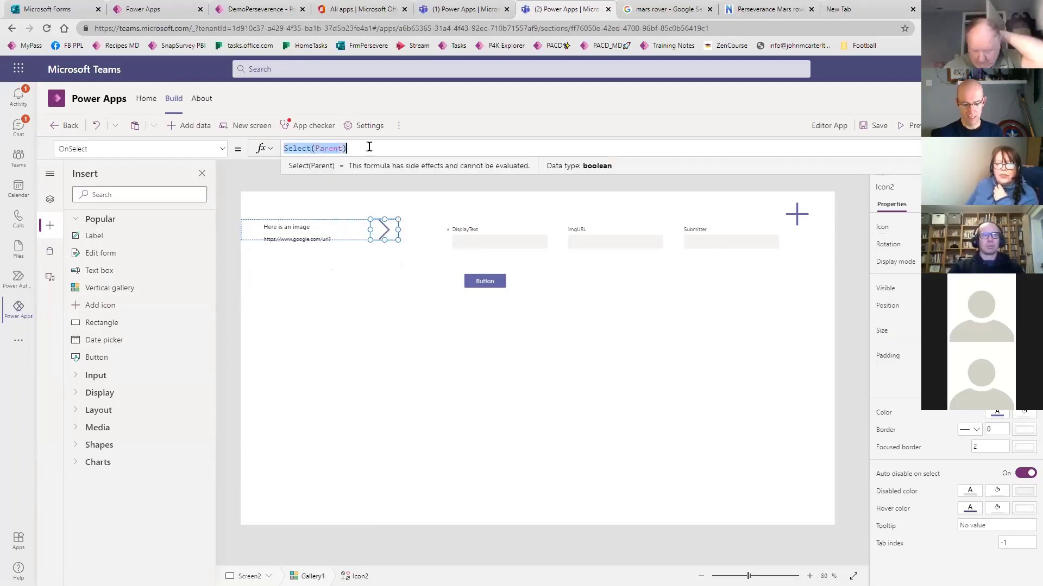
type("edit")
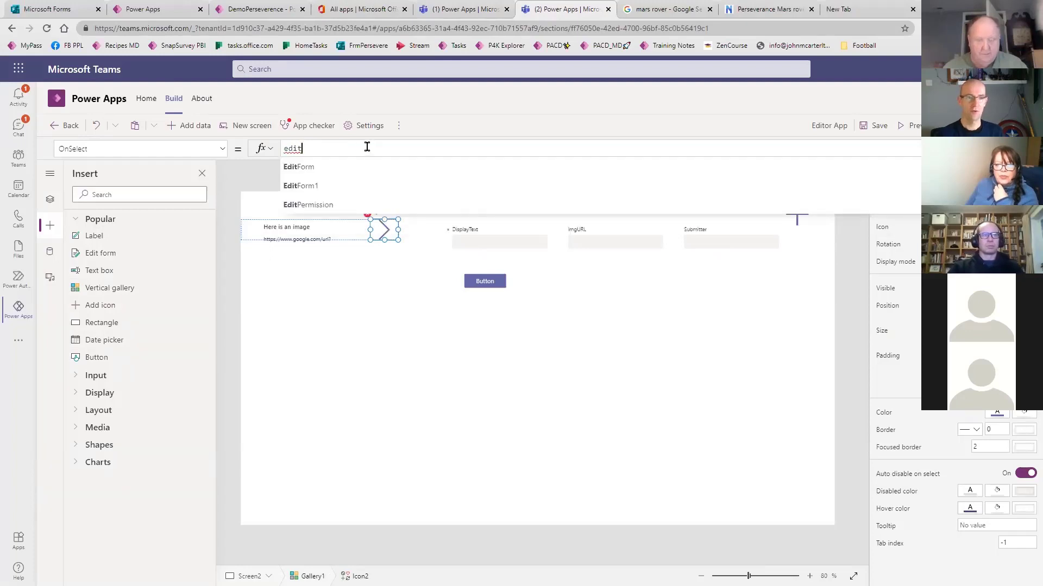
left_click(356, 165)
type("for")
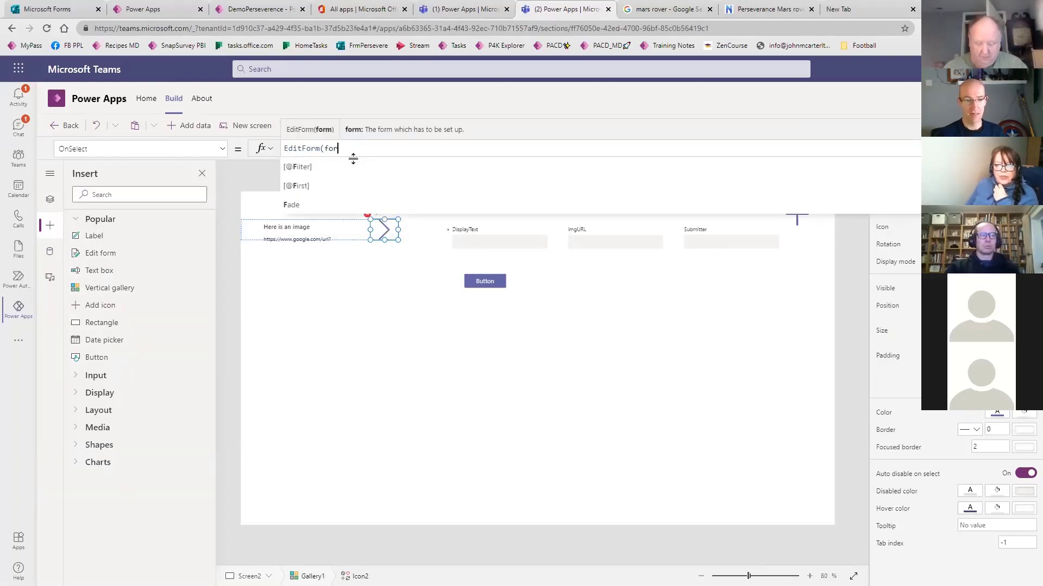
type("m1")
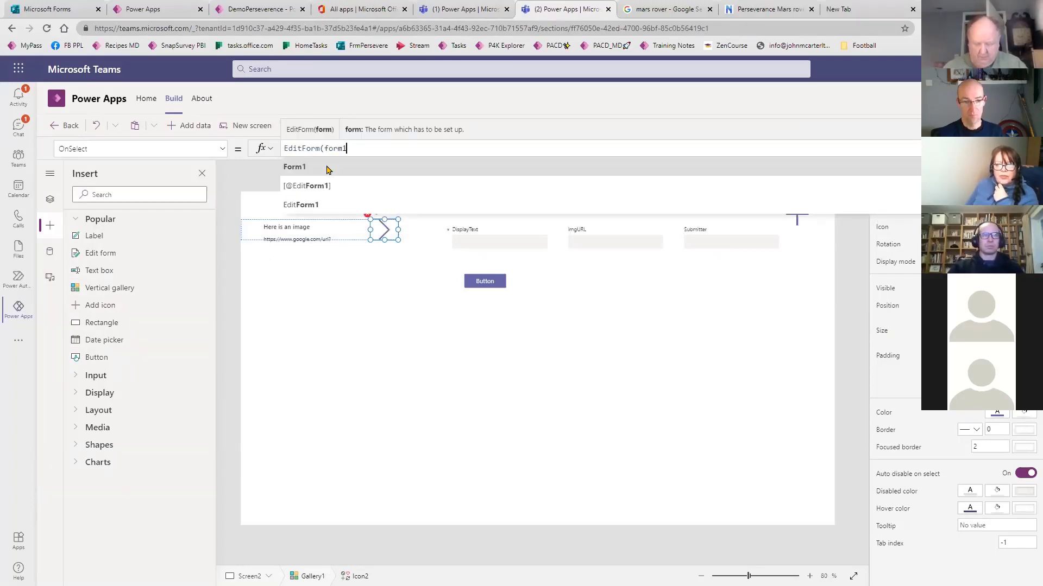
left_click(328, 167)
type(")")
- Set the Item property of Form1 to Gallery1.Selected
left_click(638, 341)
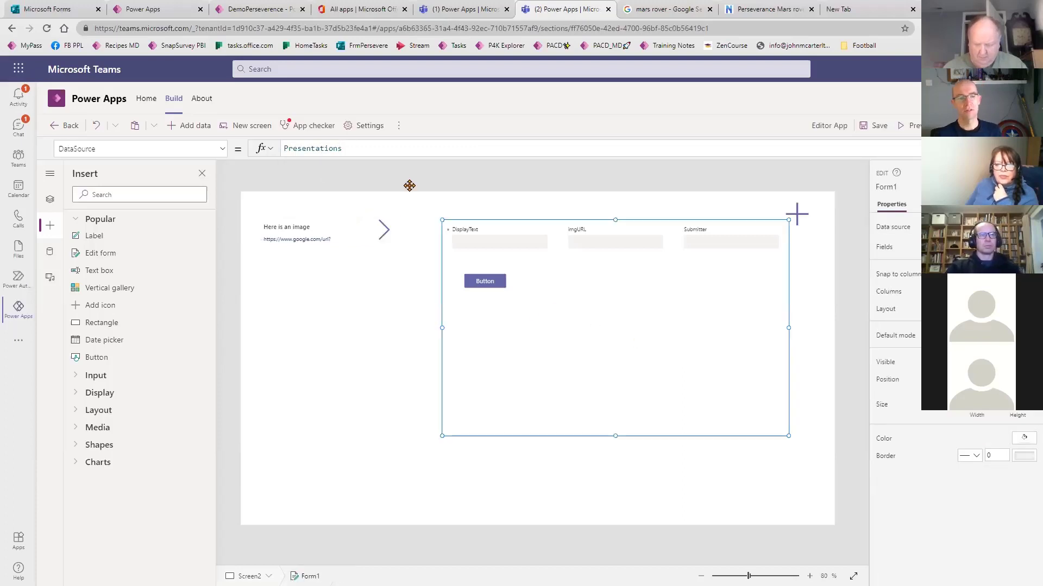
left_click(107, 144)
type("I")
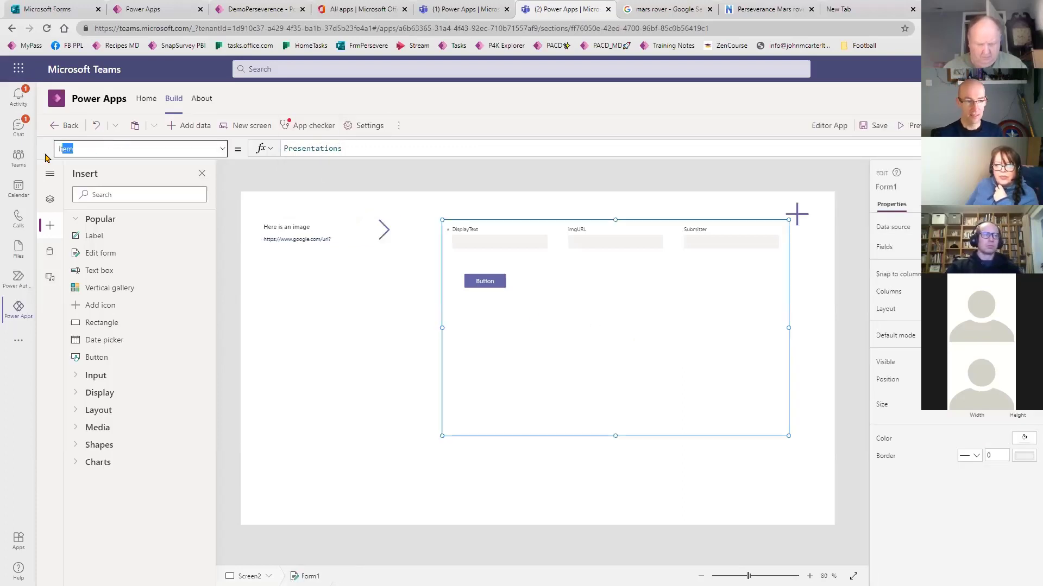
type("tem")
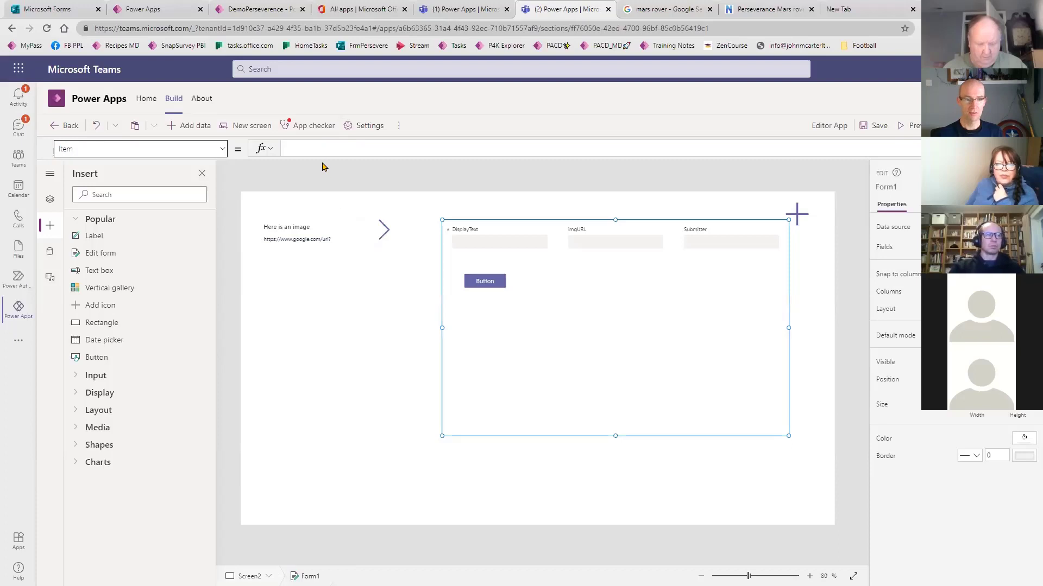
left_click(320, 147)
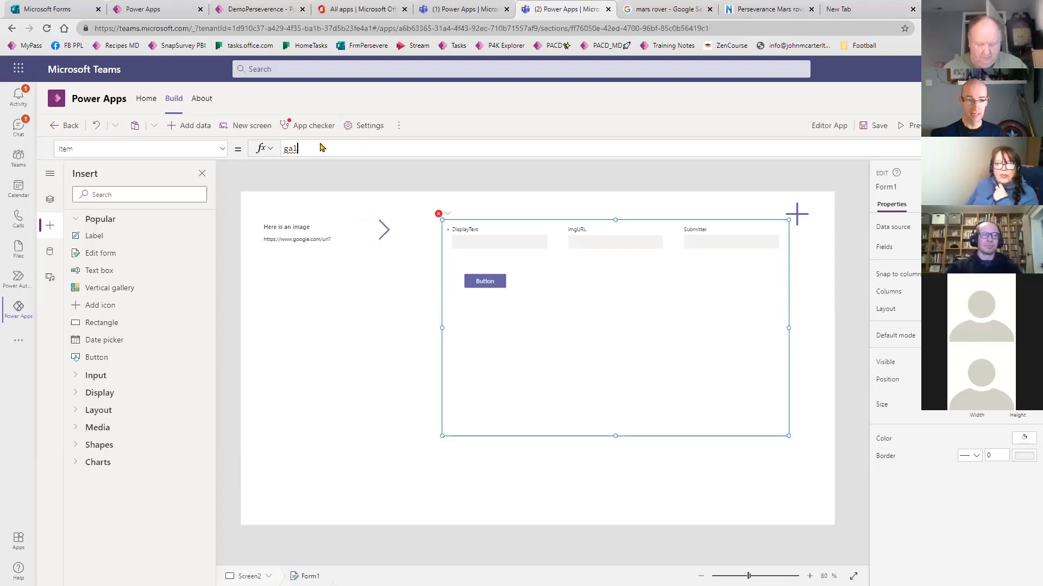
type("gal")
left_click(323, 168)
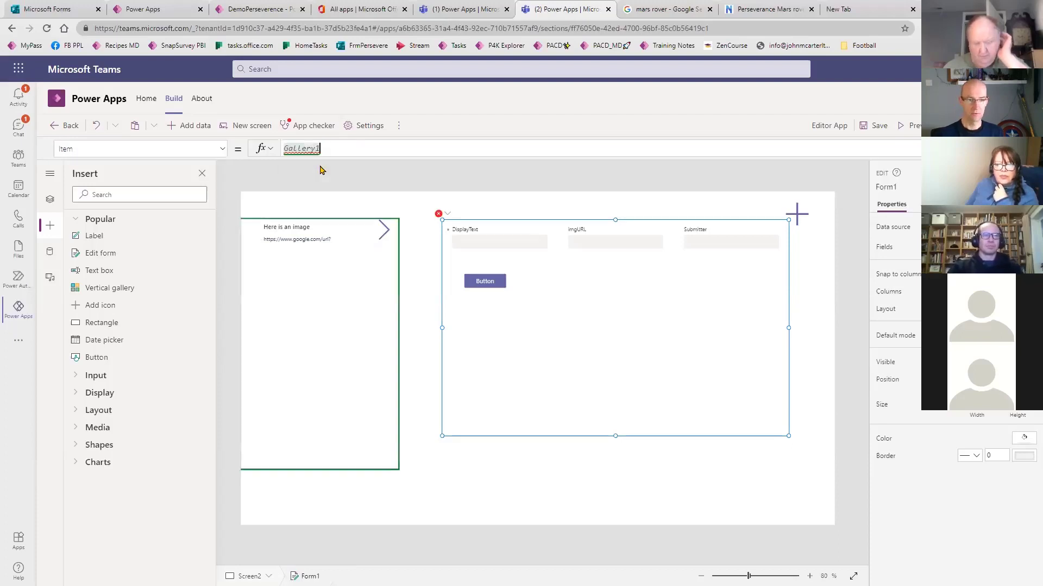
left_click(325, 231)
left_click(510, 336)
left_click(539, 402)
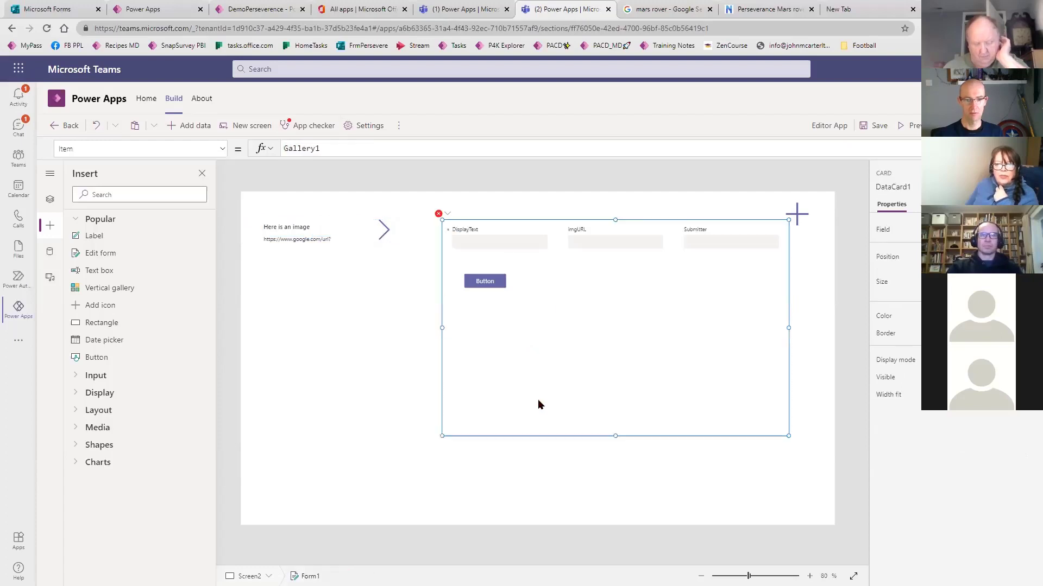
left_click(340, 148)
type(".sel")
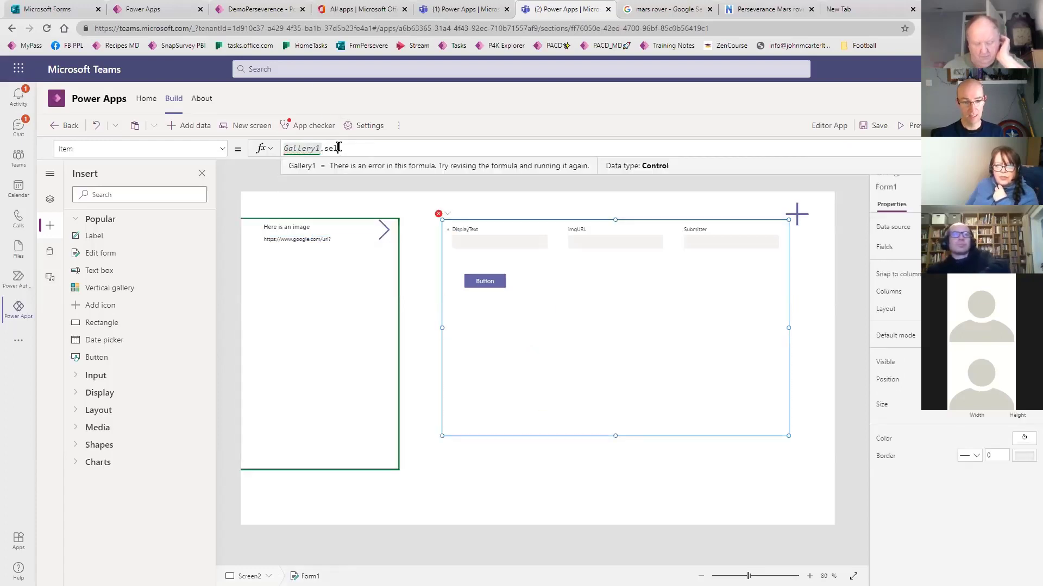
left_click(328, 173)
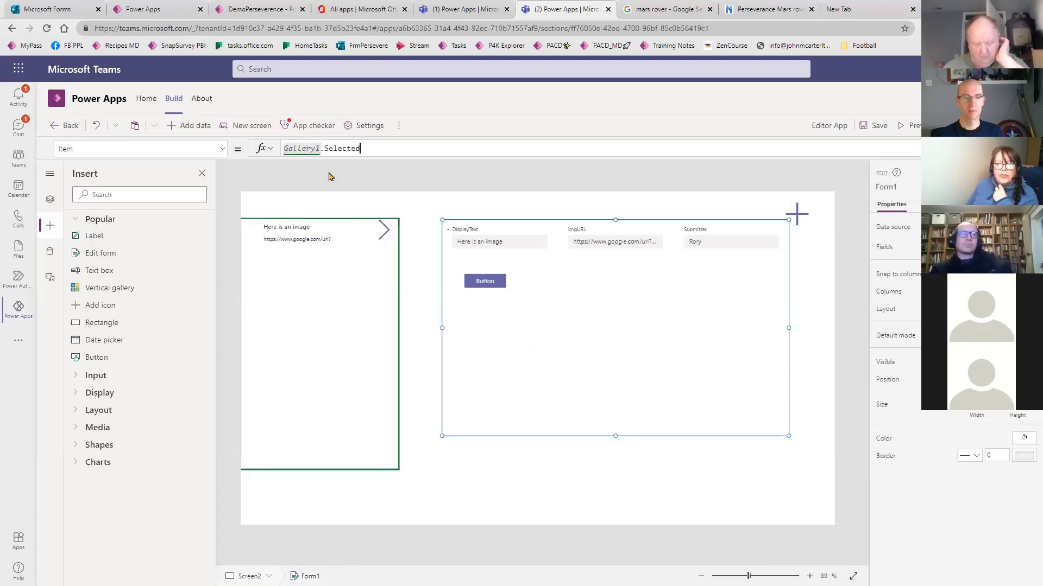
left_click(296, 361)
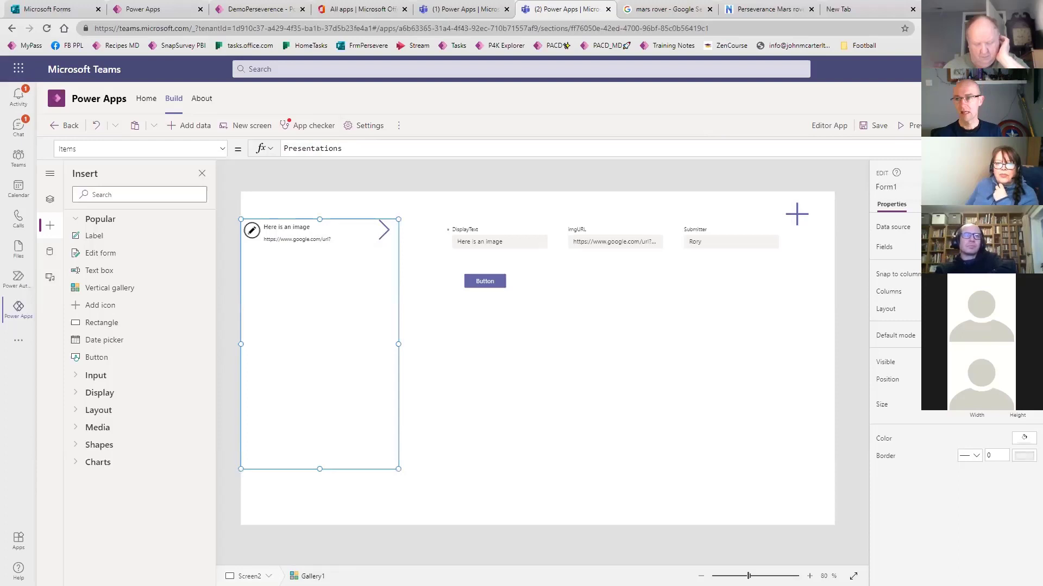
- Enlarge the form's imgURL card to a height of 170 and its text box to a height of 130
left_click(510, 246)
left_click(595, 244)
left_click(599, 241)
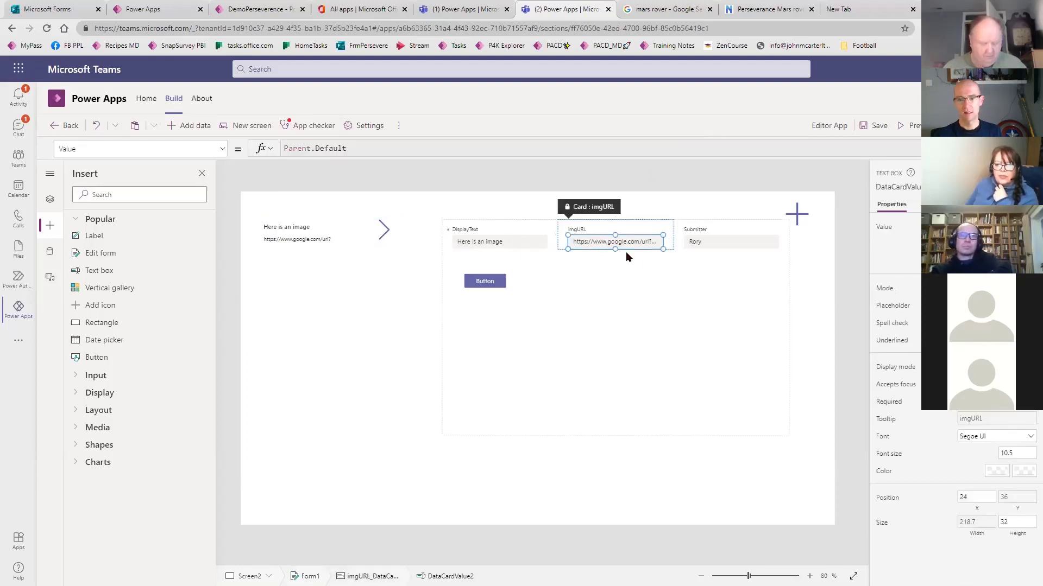
left_click(667, 240)
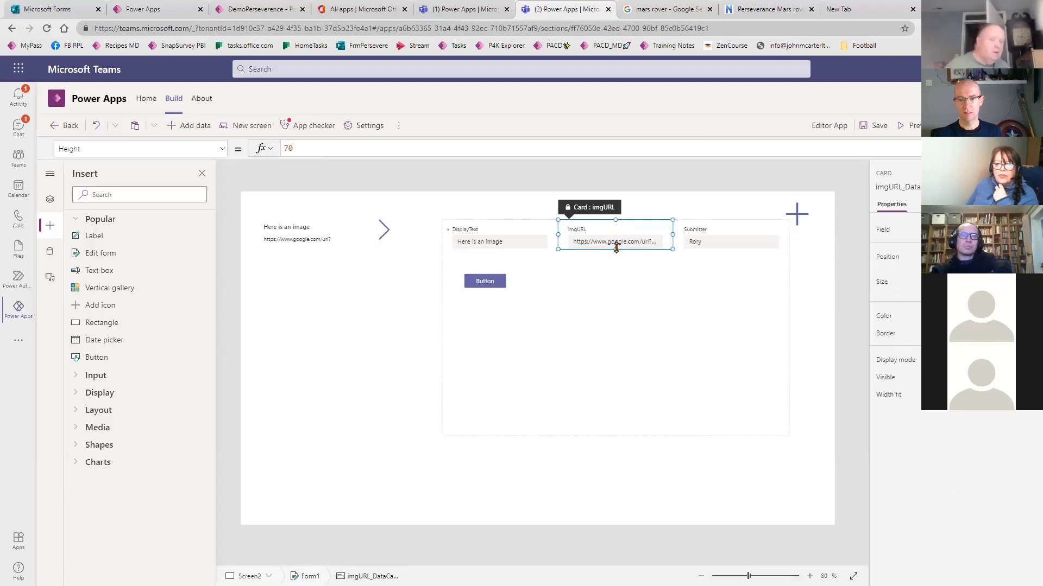
left_click_drag(616, 248, 615, 292)
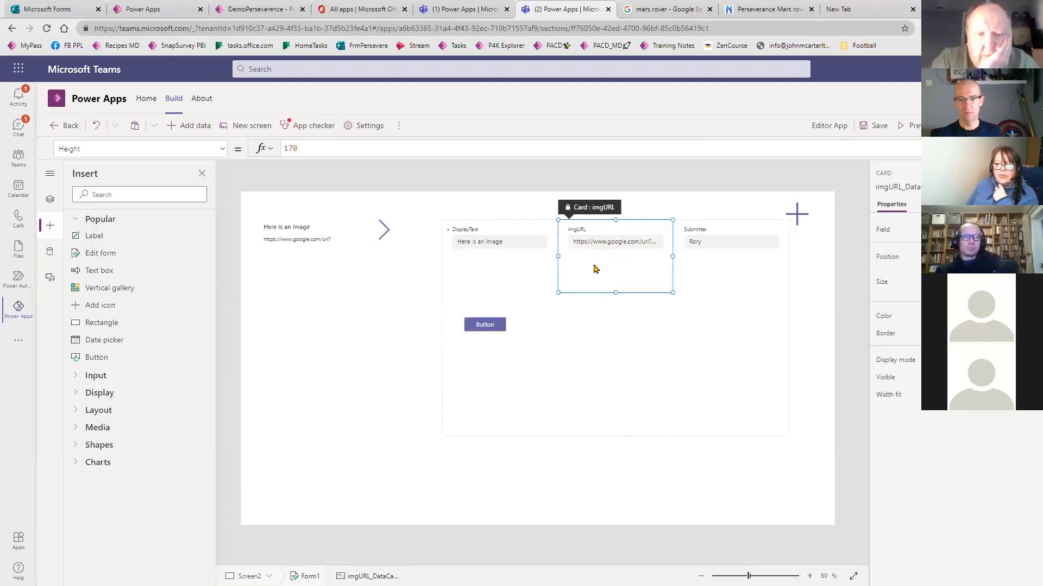
left_click(601, 242)
left_click_drag(615, 248, 615, 291)
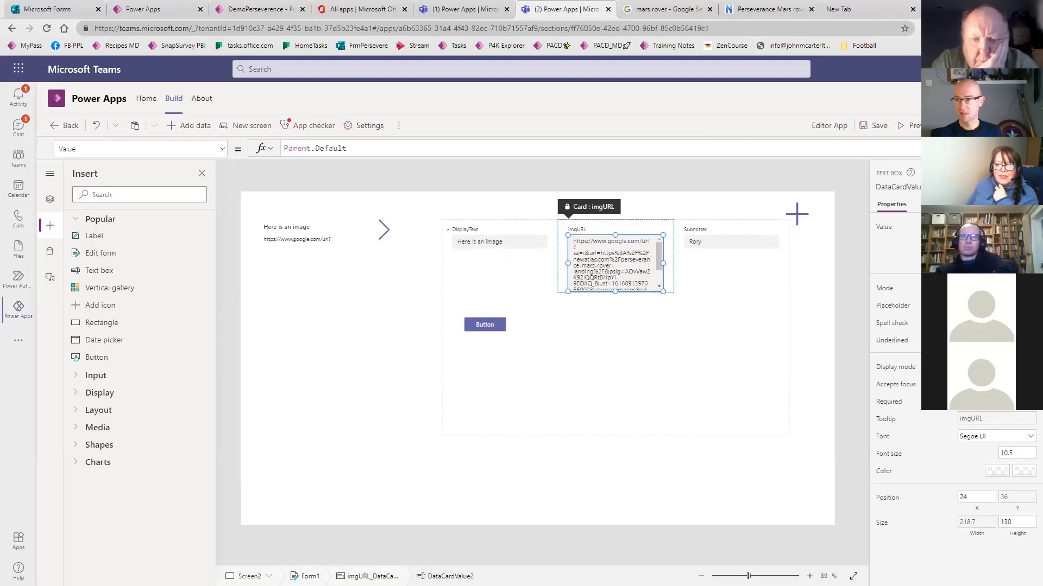
- Preview the app, replace the record's imgURL value with the copied New Atlas image address and submit the form
left_click(917, 126)
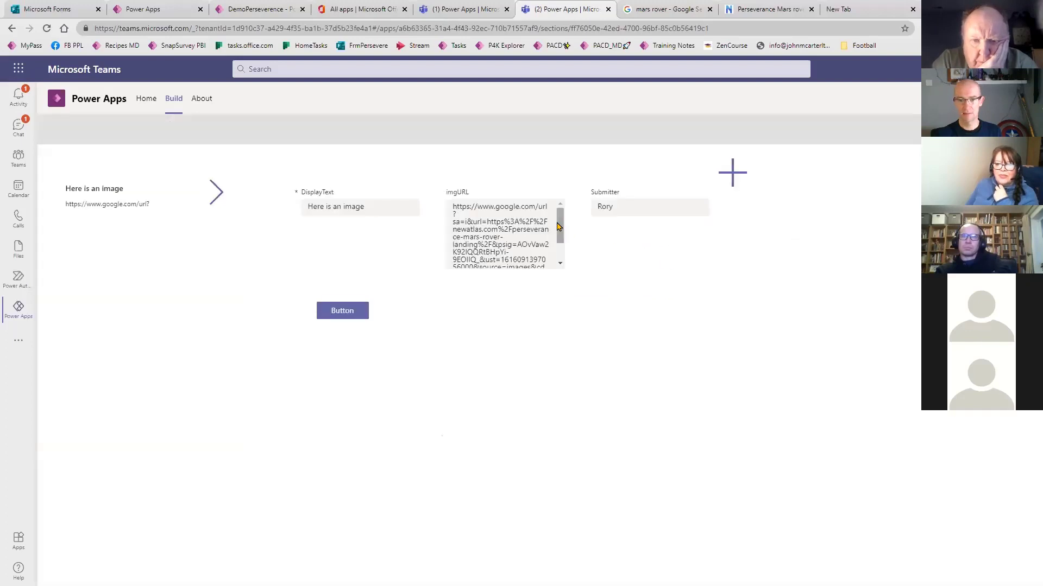
left_click_drag(559, 228, 559, 254)
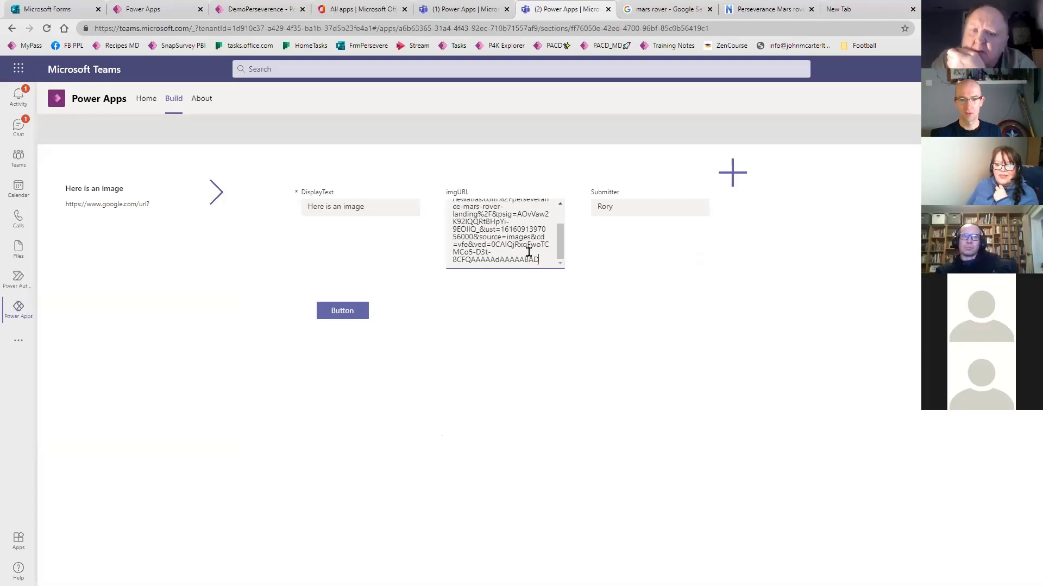
left_click_drag(529, 252, 409, 198)
key("ctrl+v")
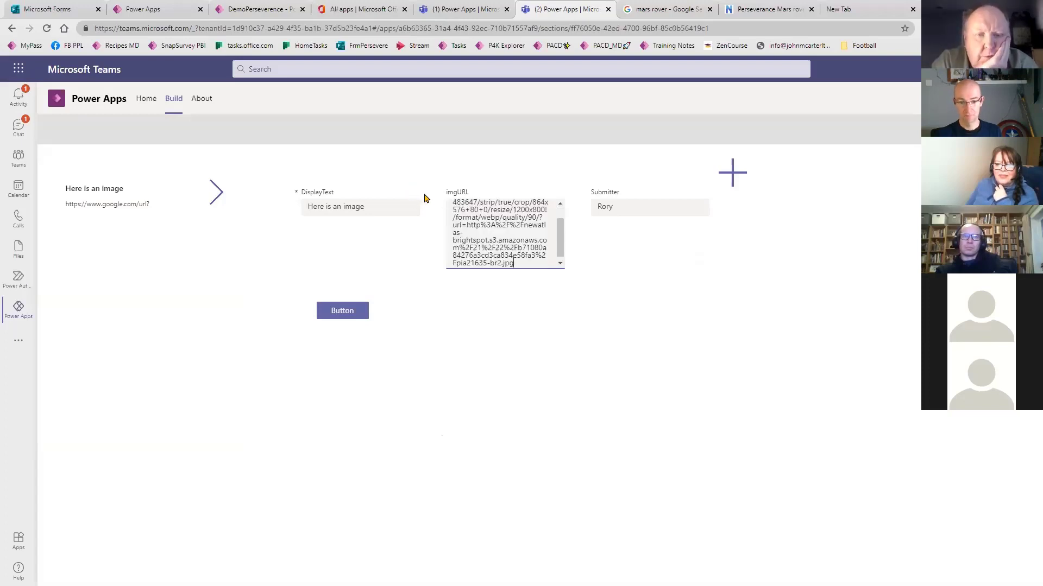
left_click(347, 311)
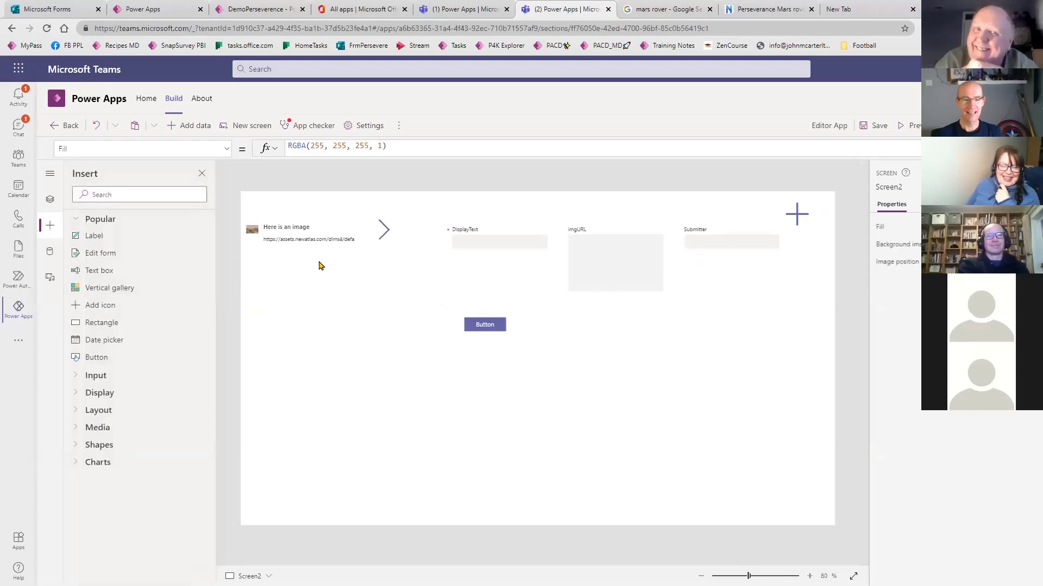
- Widen the image in the gallery row to make the rover thumbnail larger
left_click(255, 234)
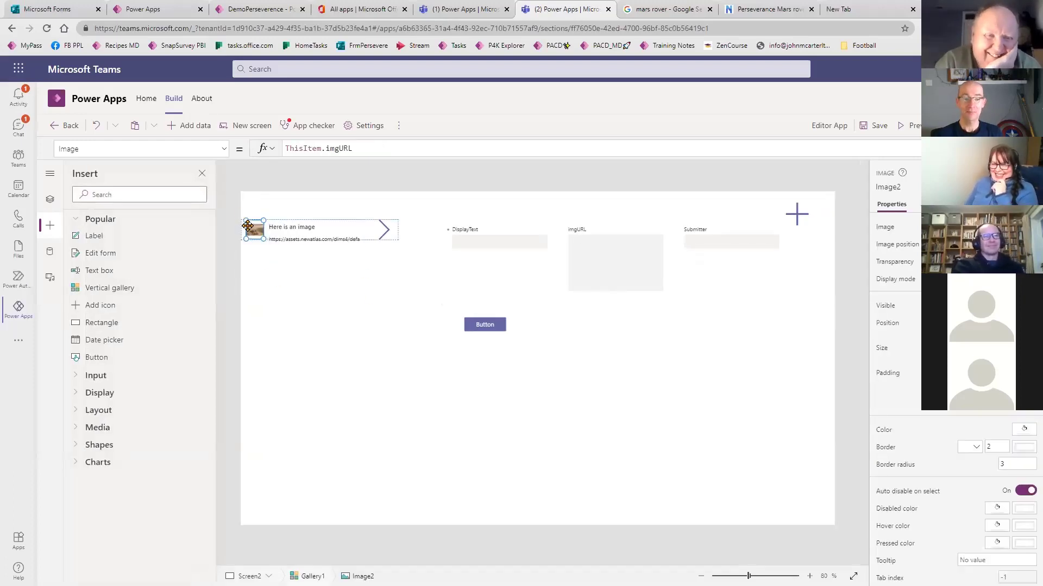
left_click_drag(264, 242, 274, 261)
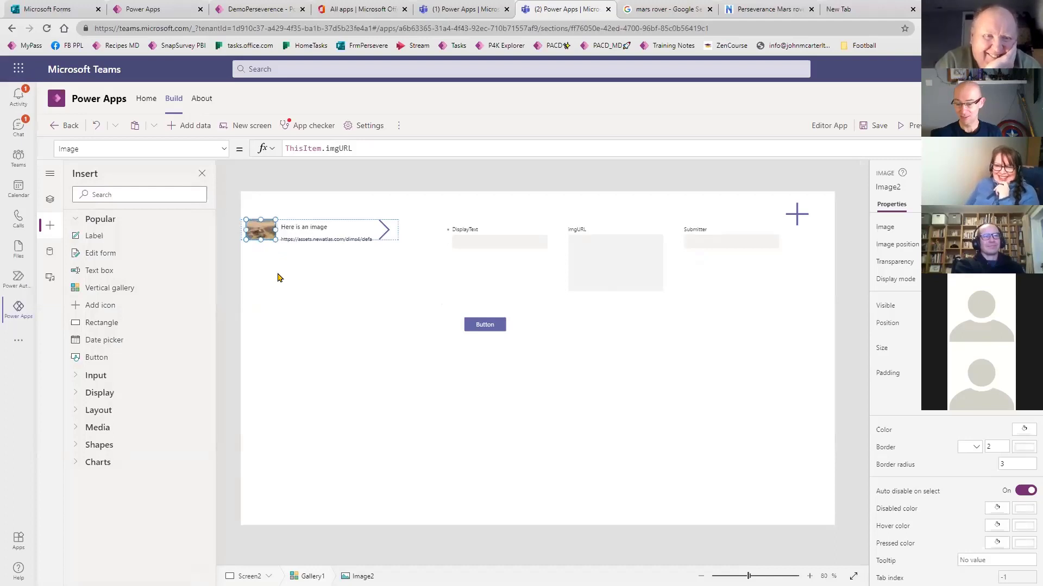
left_click(291, 235)
left_click(337, 228)
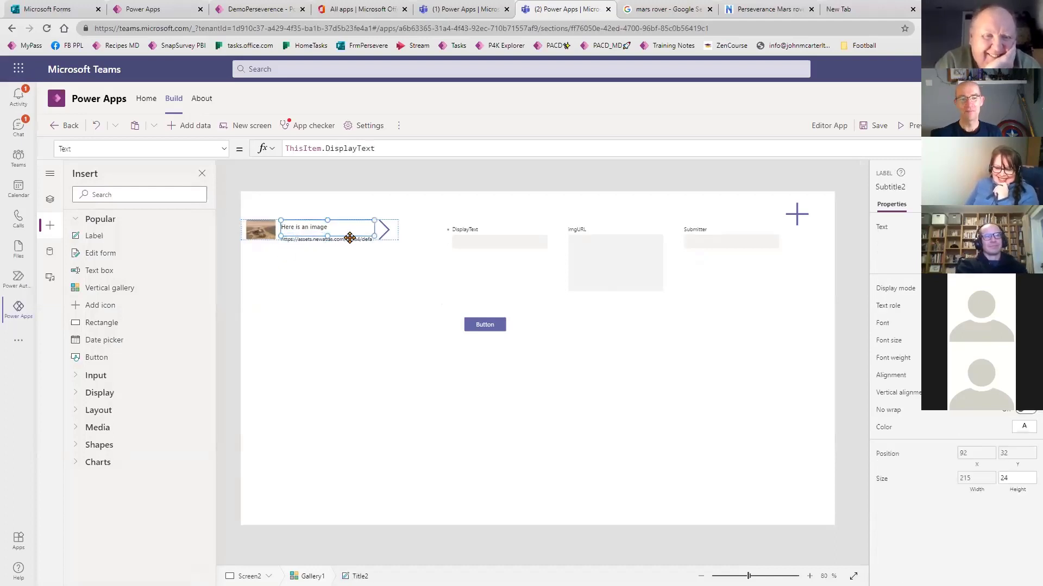
left_click(380, 261)
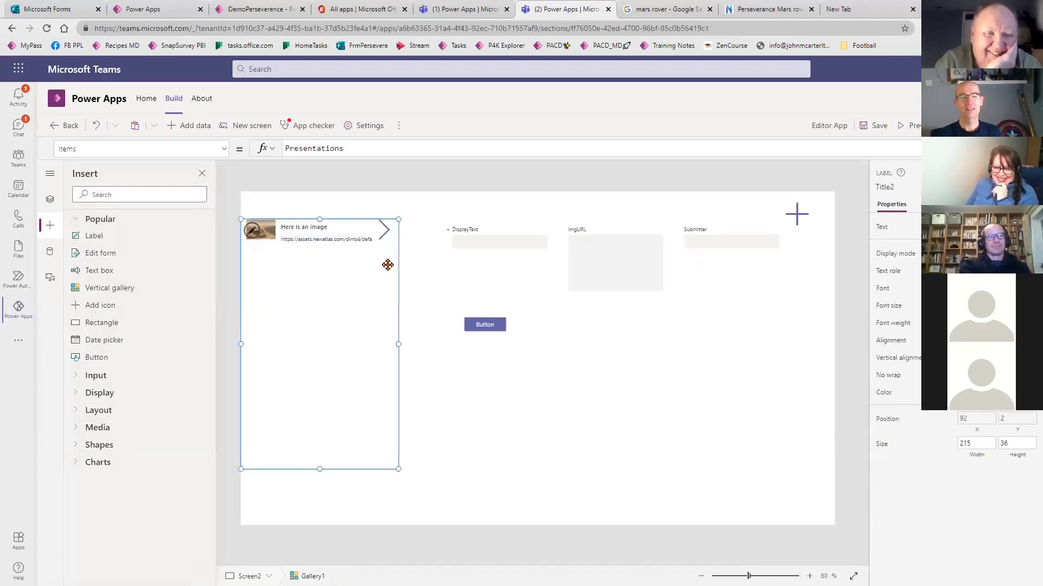
left_click(251, 231)
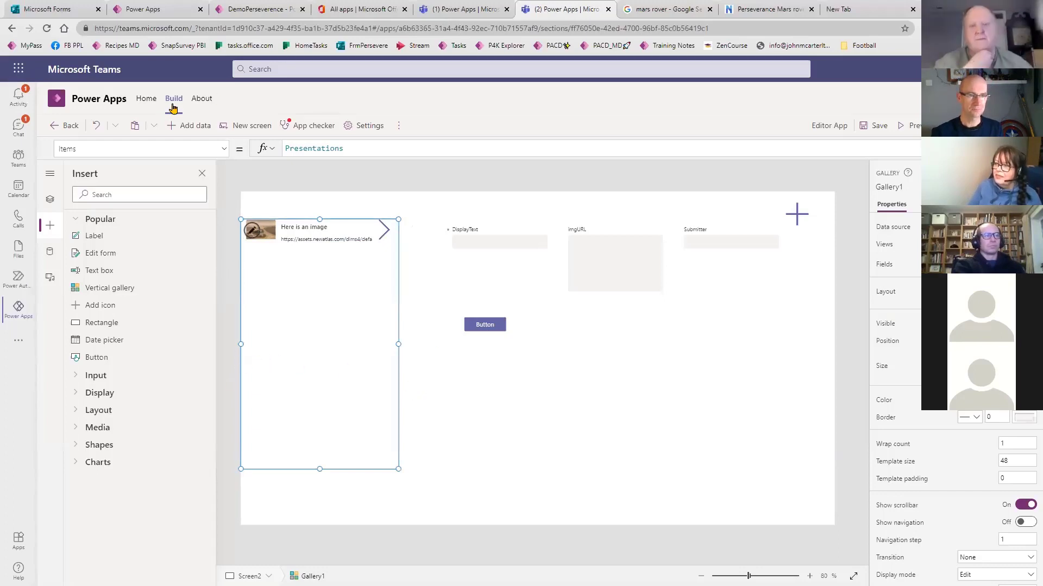
- Save the Editor App and return to the Perseverence environment's item list without overriding the locked editing session
left_click(864, 132)
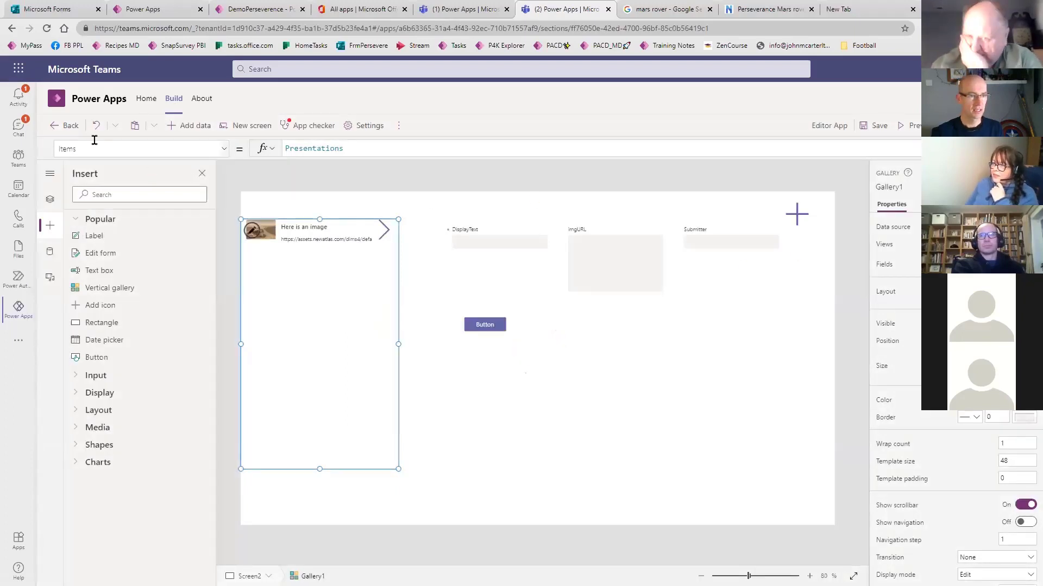
left_click(69, 125)
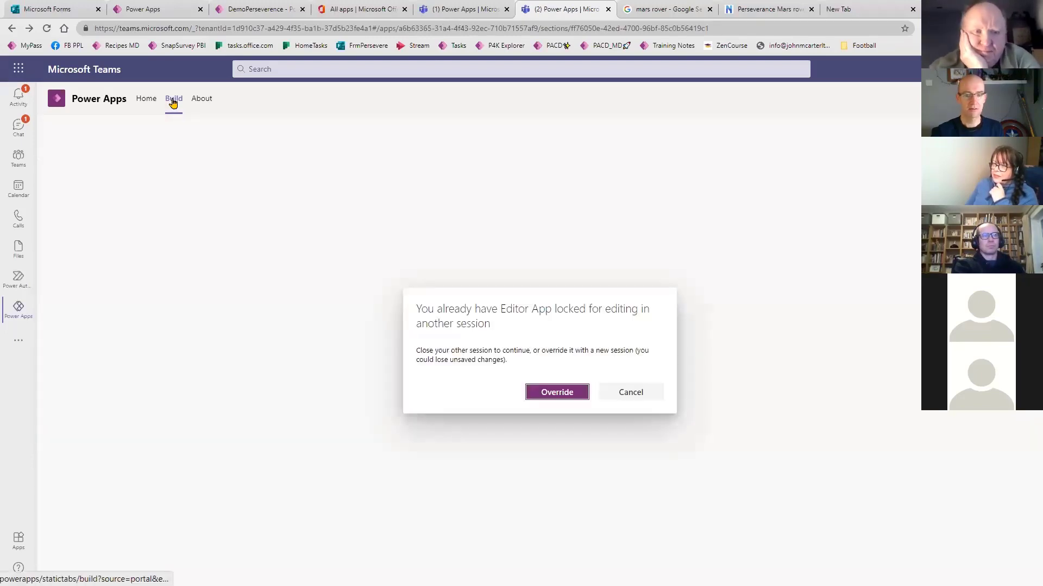
left_click(614, 395)
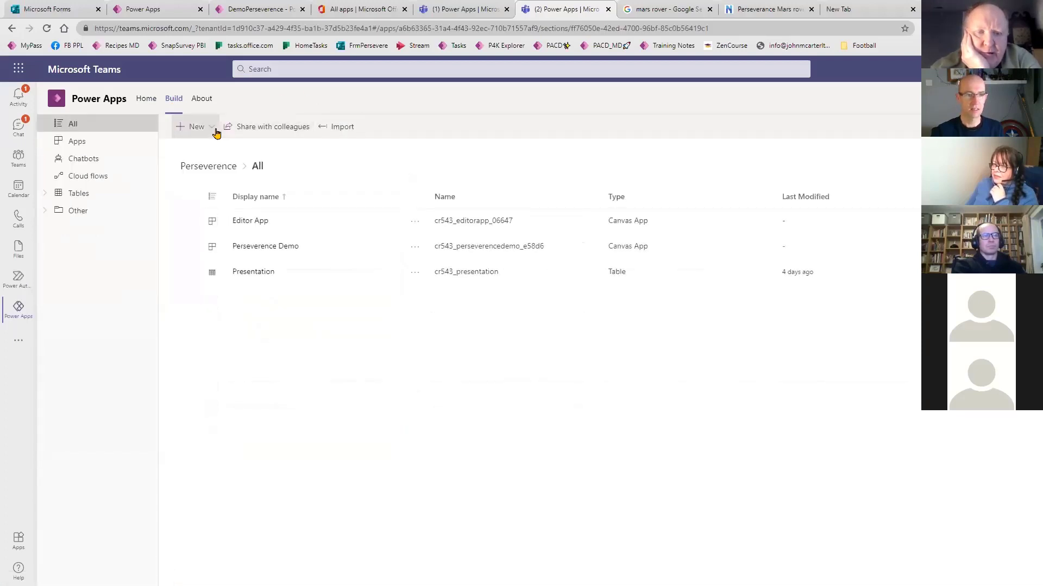
- Start a new automated cloud flow triggered by the Microsoft Forms event When a new response is submitted
left_click(200, 129)
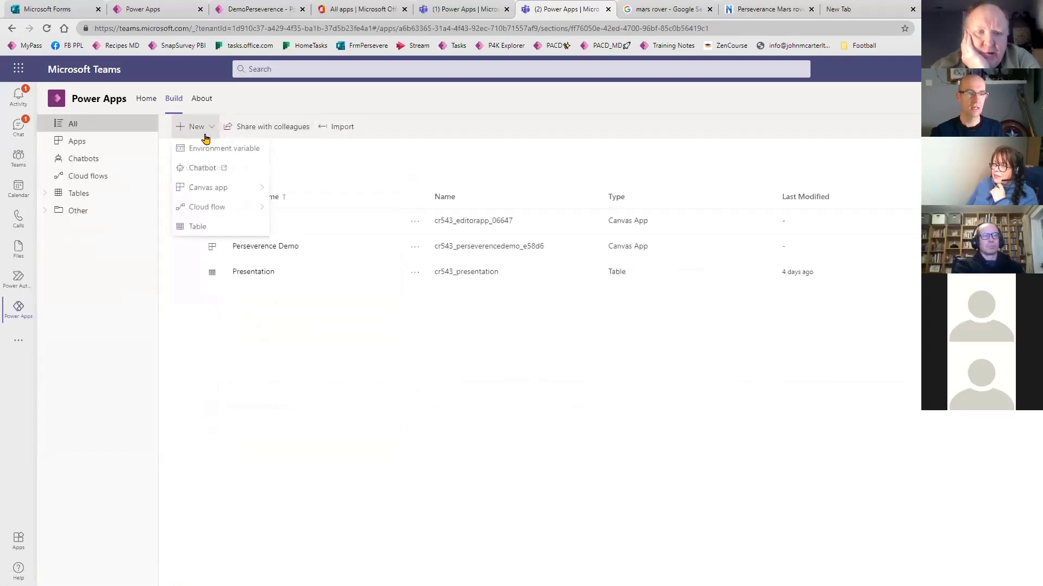
mouse_move(231, 209)
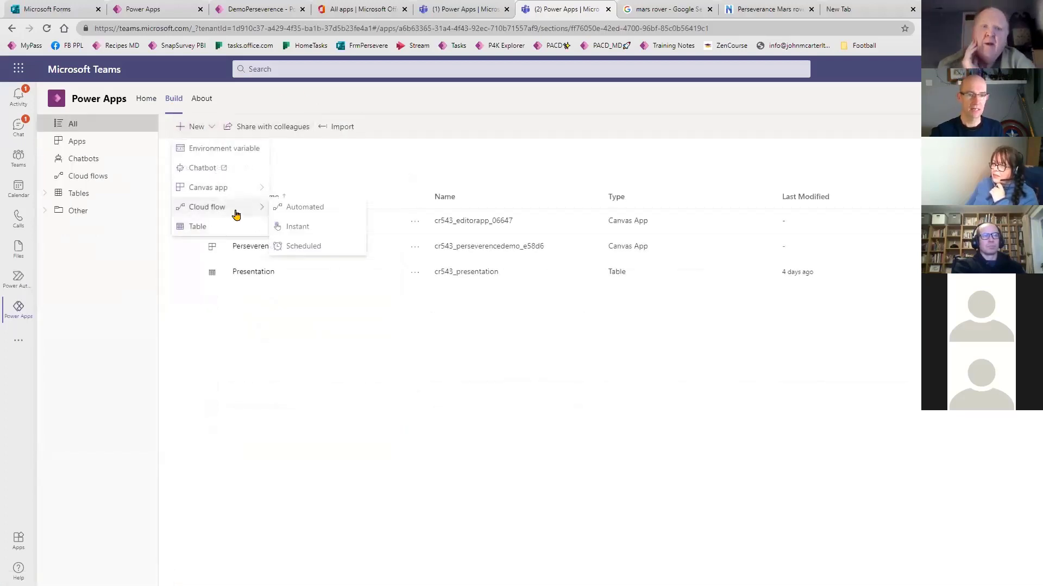
left_click(324, 211)
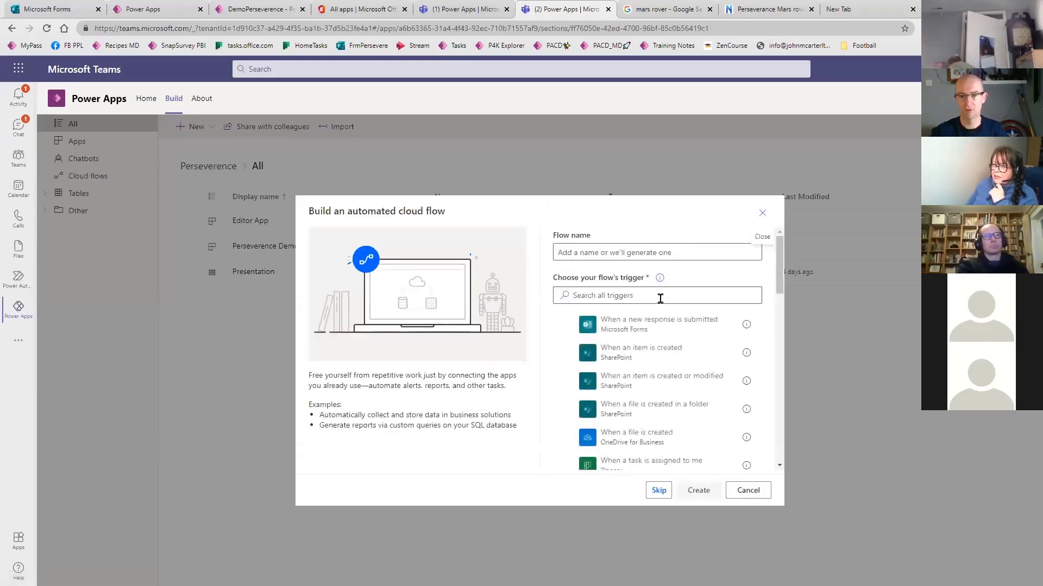
left_click(672, 337)
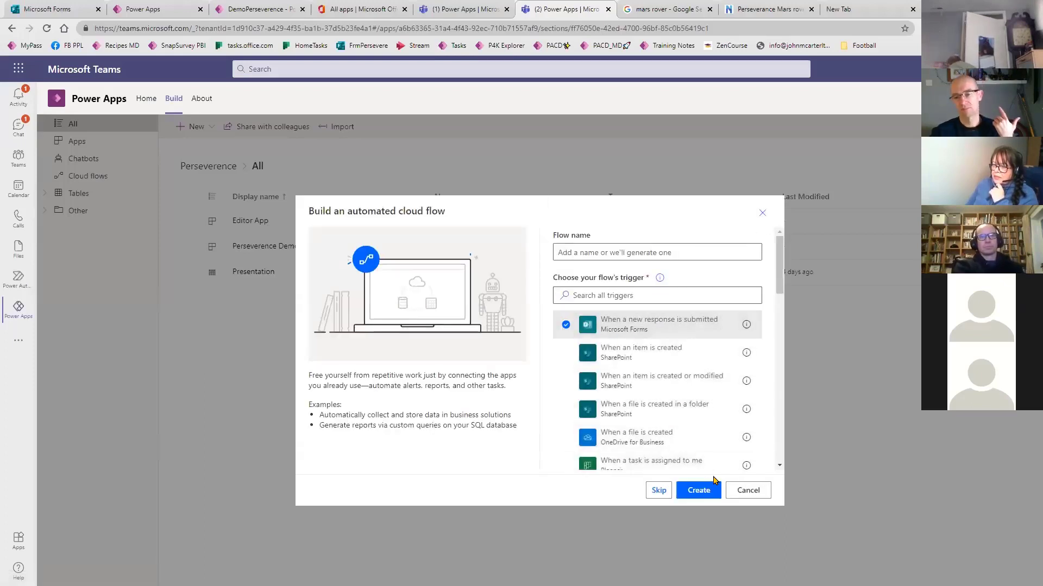
left_click(699, 491)
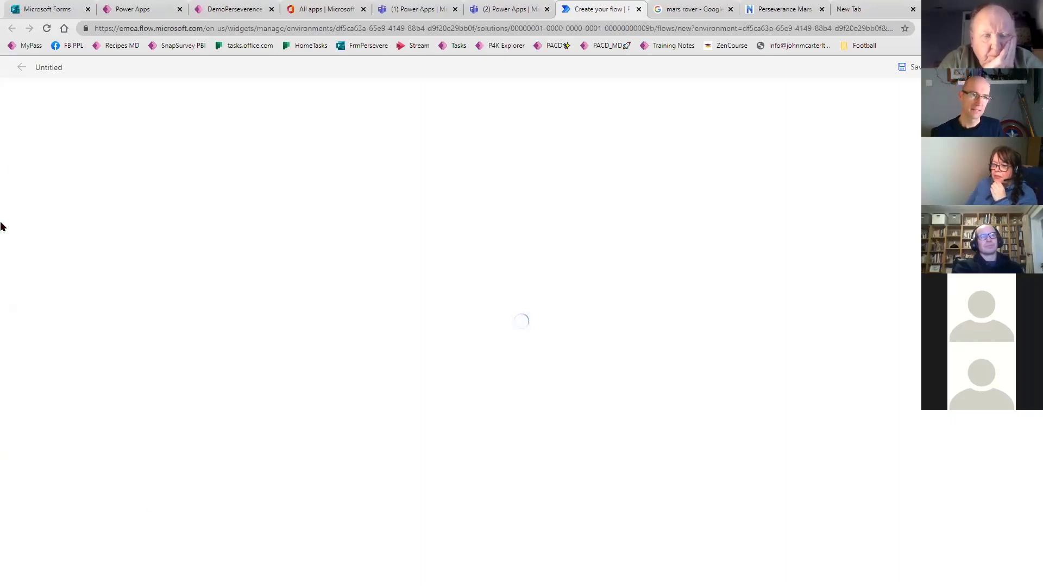
left_click(42, 68)
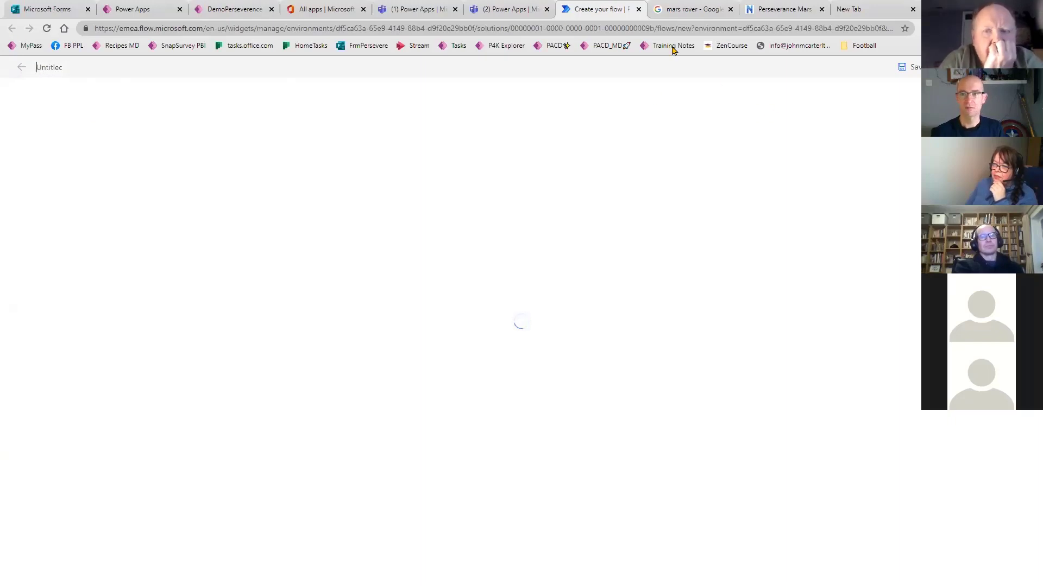
left_click(638, 10)
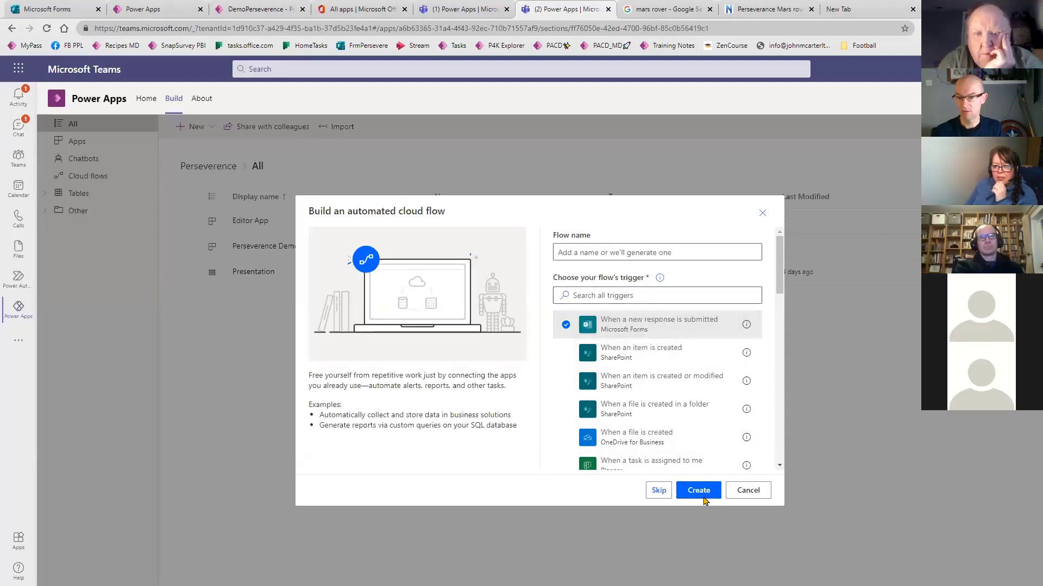
- Name the flow Pull from Forms and create it
left_click(627, 252)
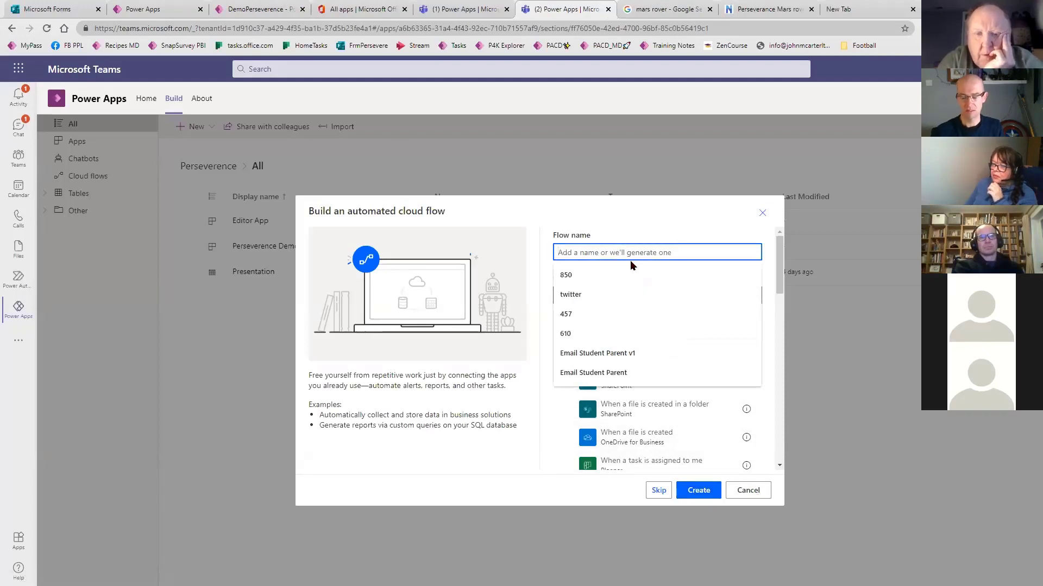
type("P")
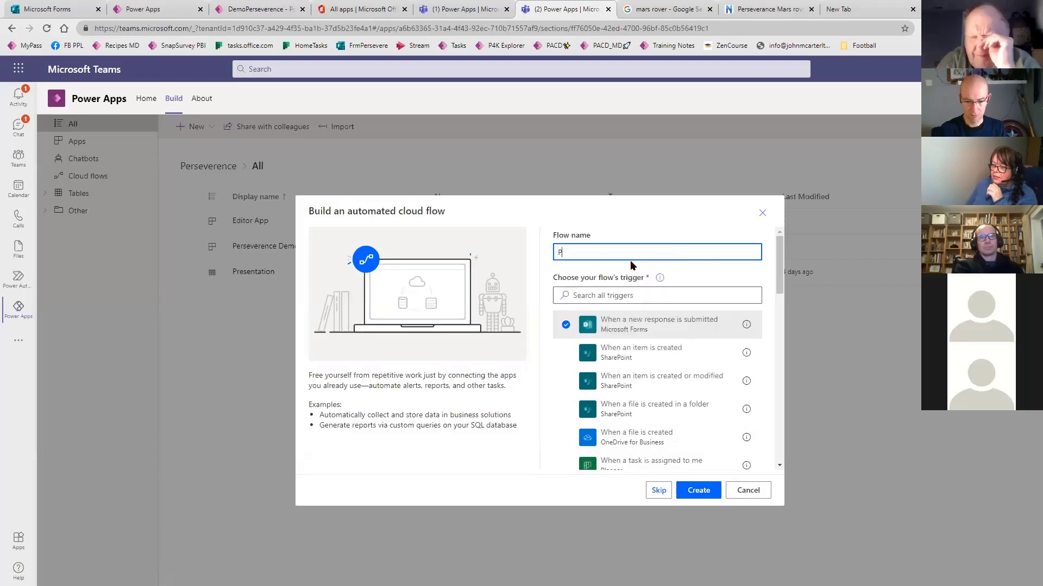
type("ull from Forms")
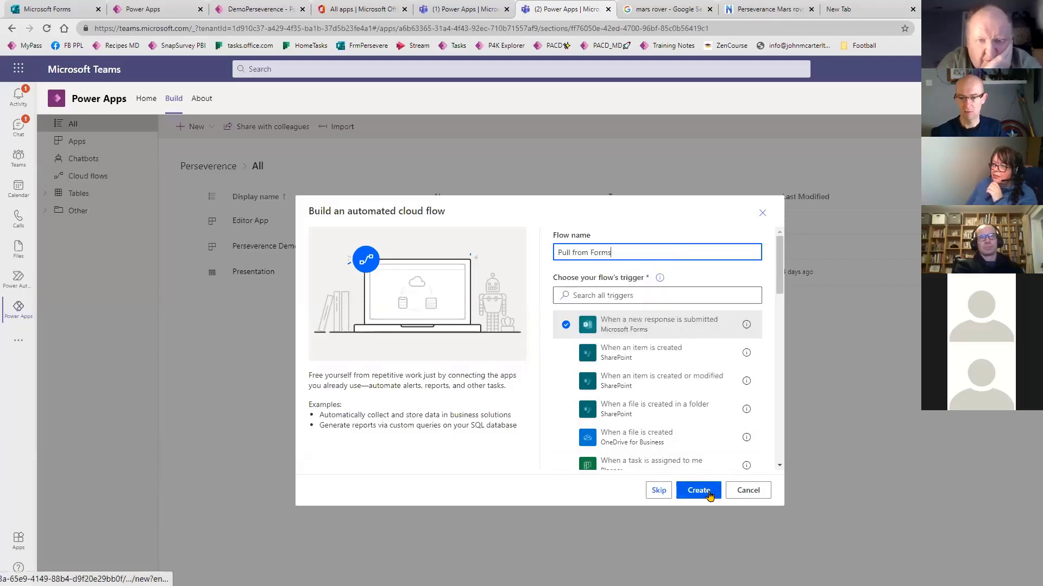
left_click(708, 492)
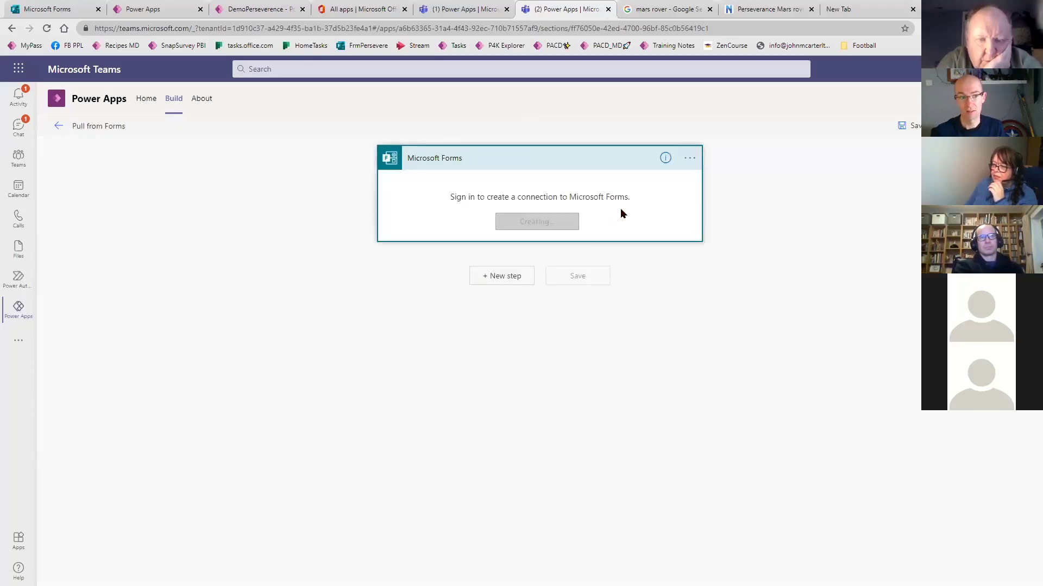
- Set the trigger's form to Mars Perseverence Rover Slideshow
left_click(592, 186)
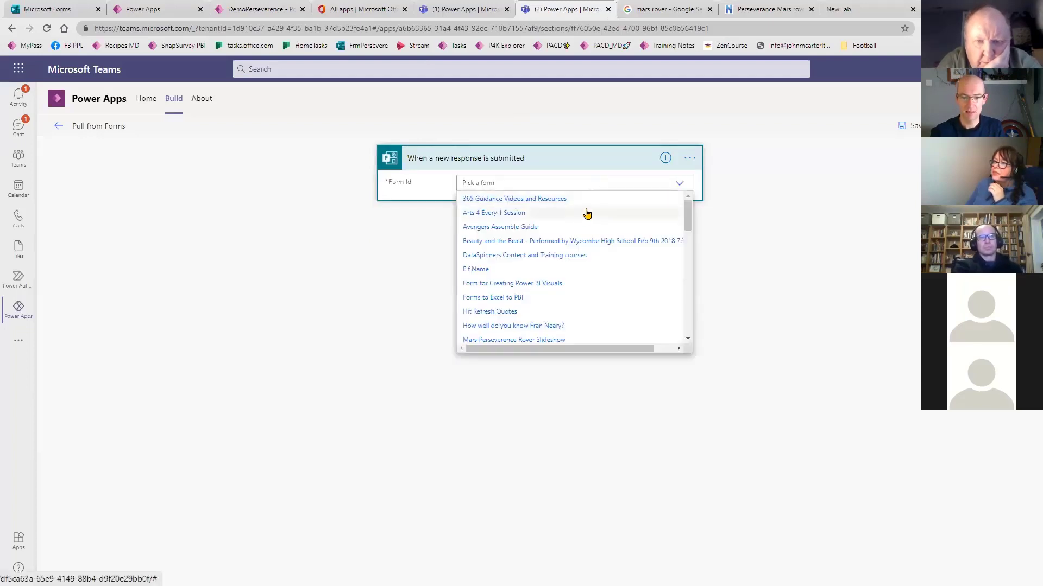
scroll(625, 228, "down", 1)
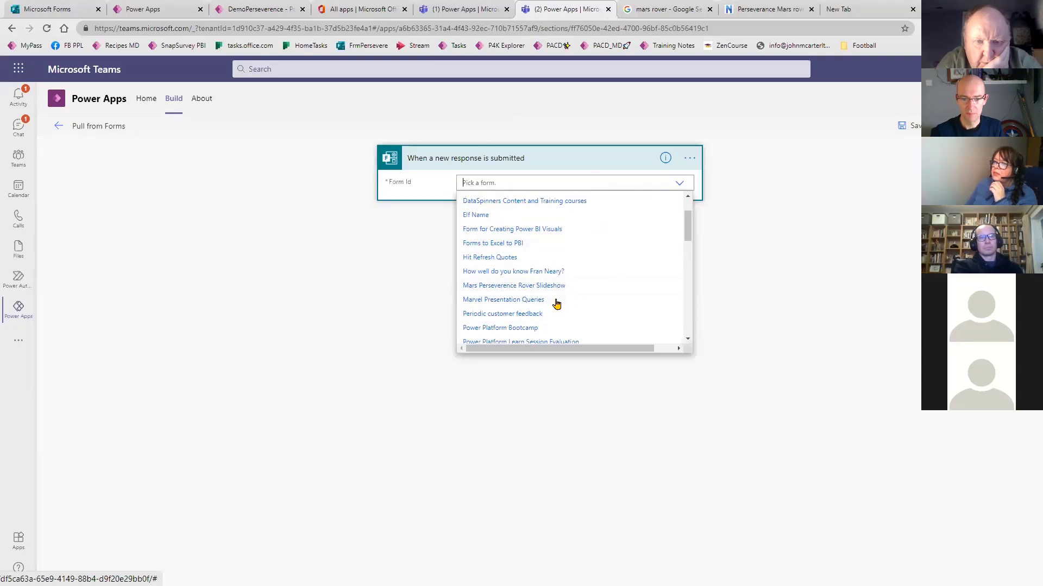
left_click(532, 286)
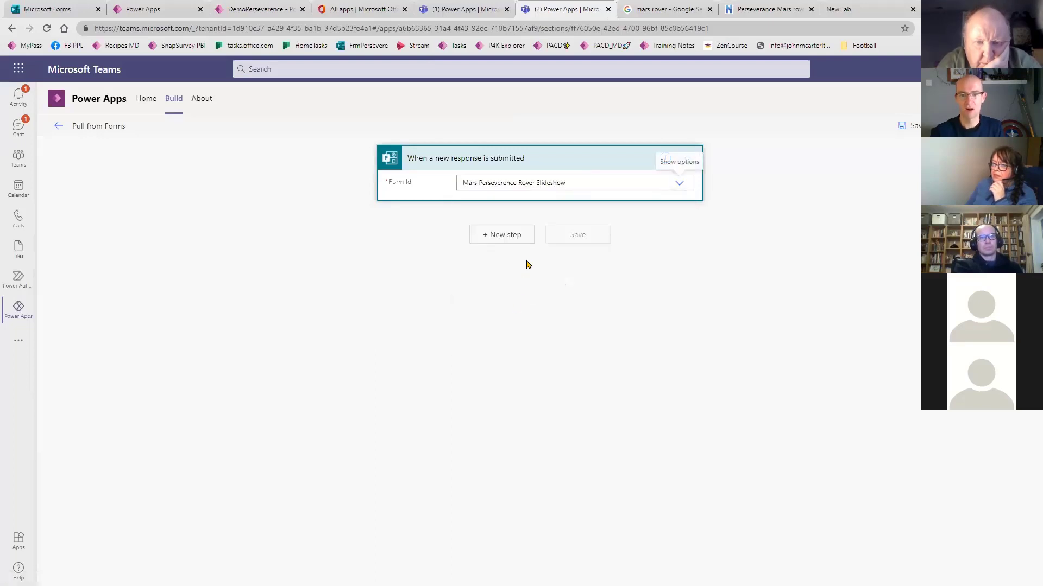
- Start a new step after the trigger, browse the available actions and search the operations for insert
left_click(504, 234)
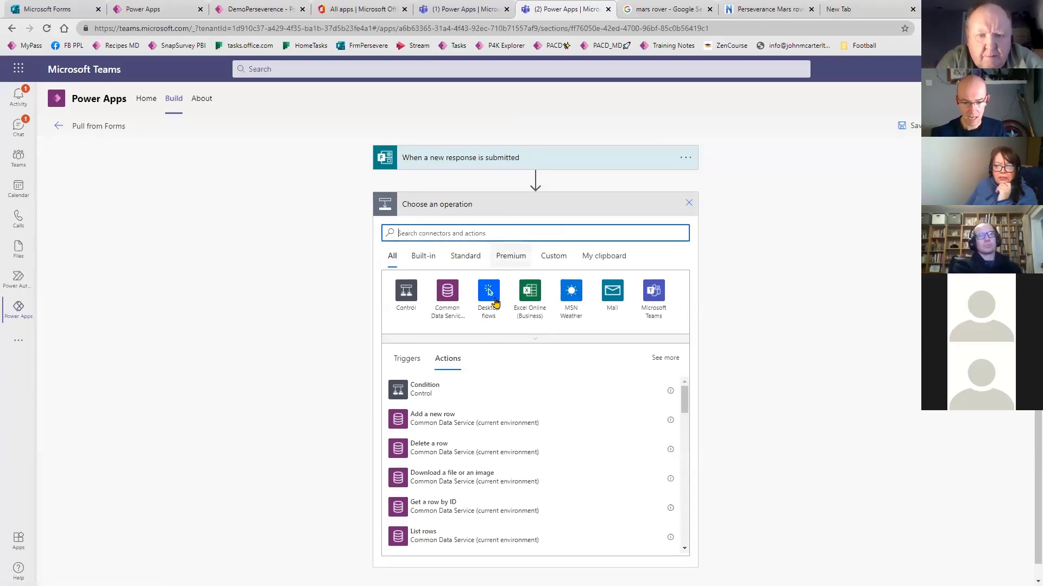
scroll(522, 407, "down", 3)
scroll(532, 437, "down", 2)
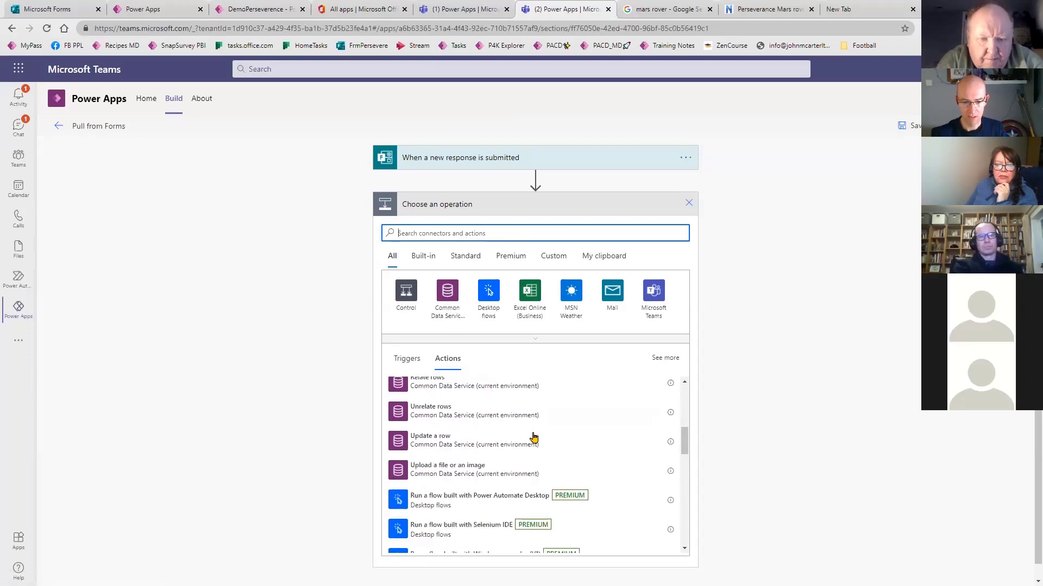
scroll(526, 413, "up", 5)
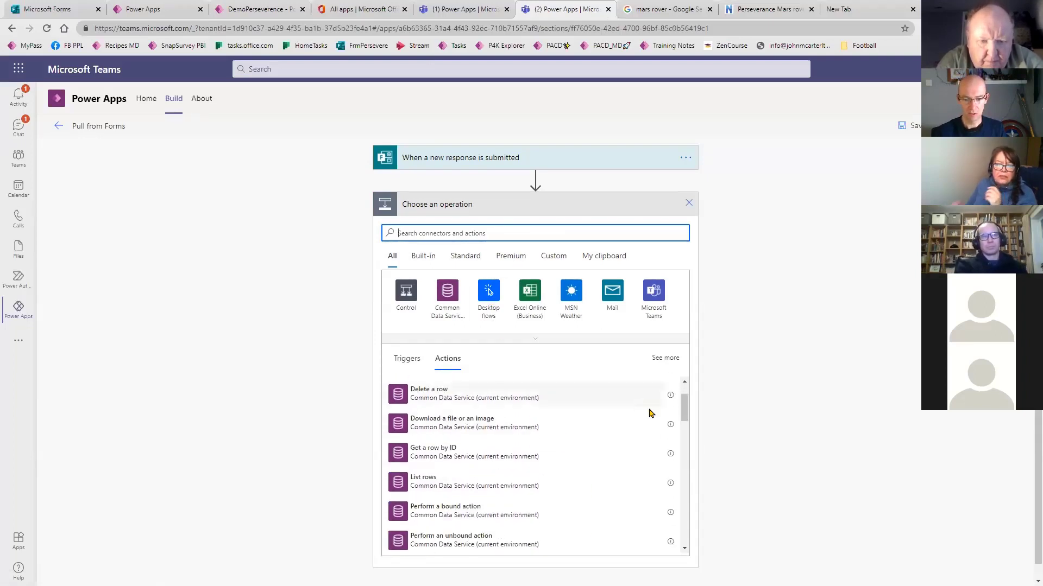
type("i")
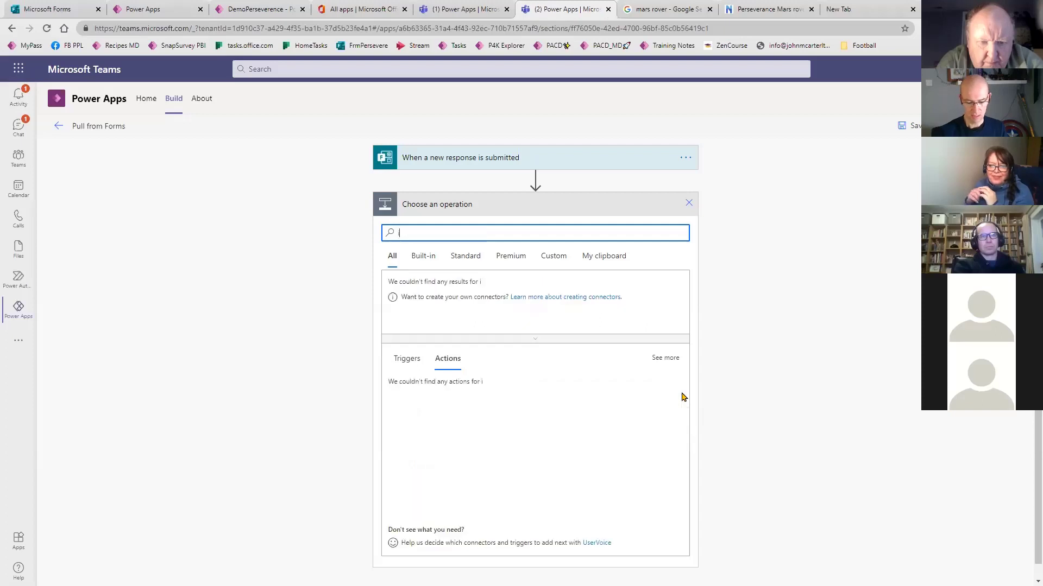
type("nsert")
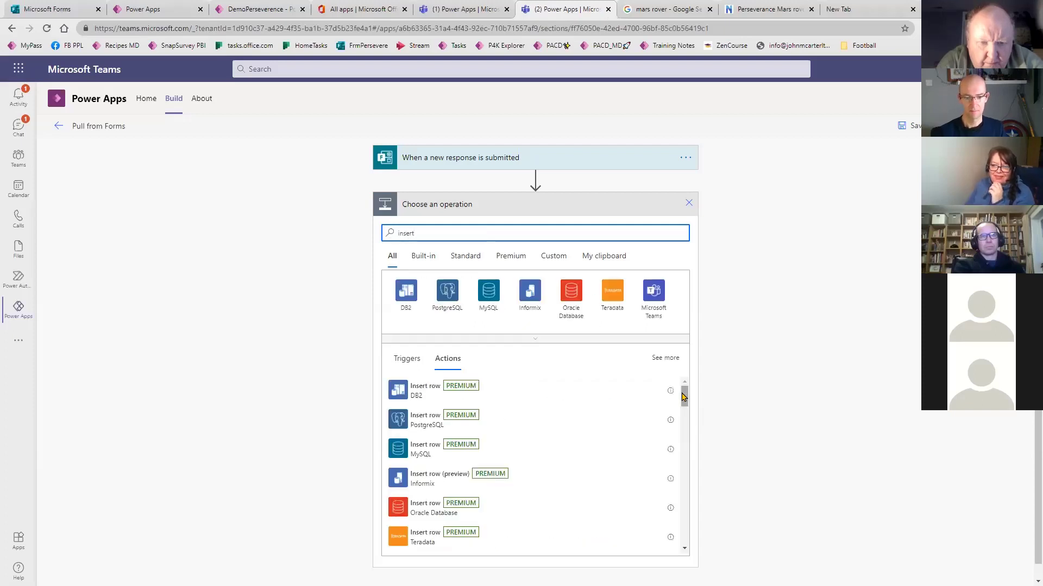
- Search the operations for common data and add the Common Data Service Get record action
double_click(441, 232)
type("common data")
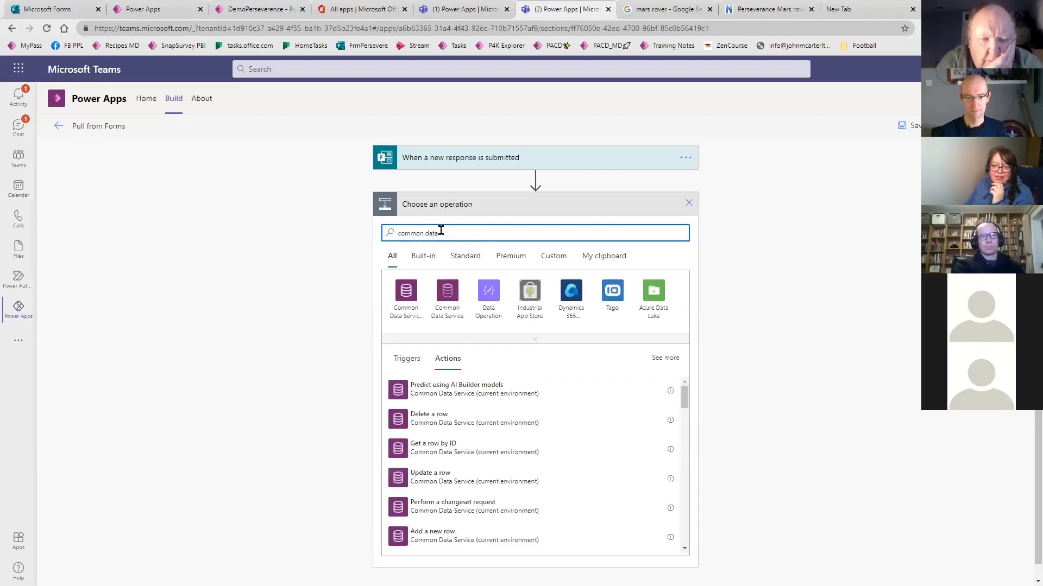
scroll(685, 421, "down", 2)
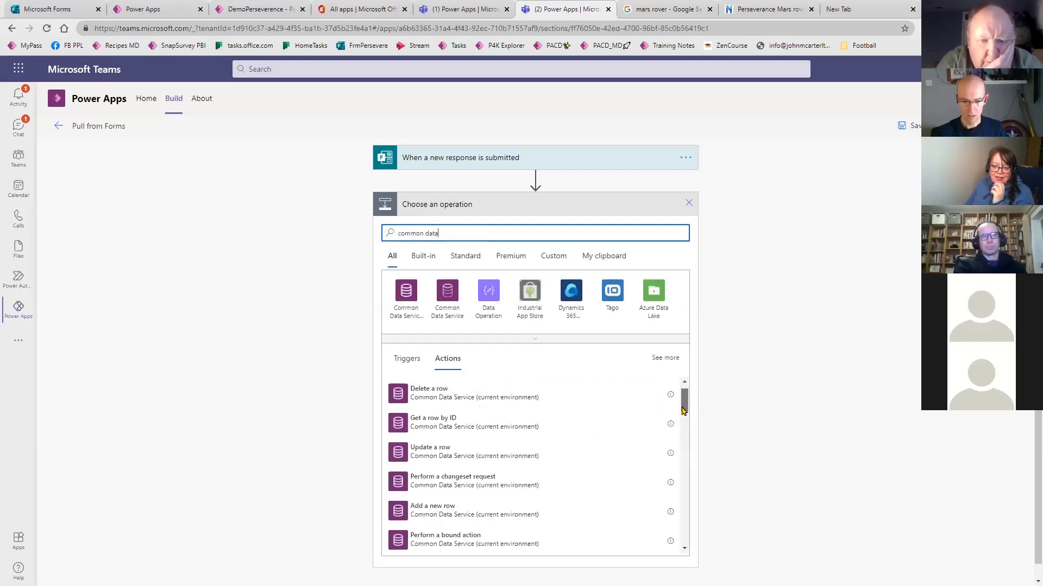
left_click_drag(684, 415, 689, 451)
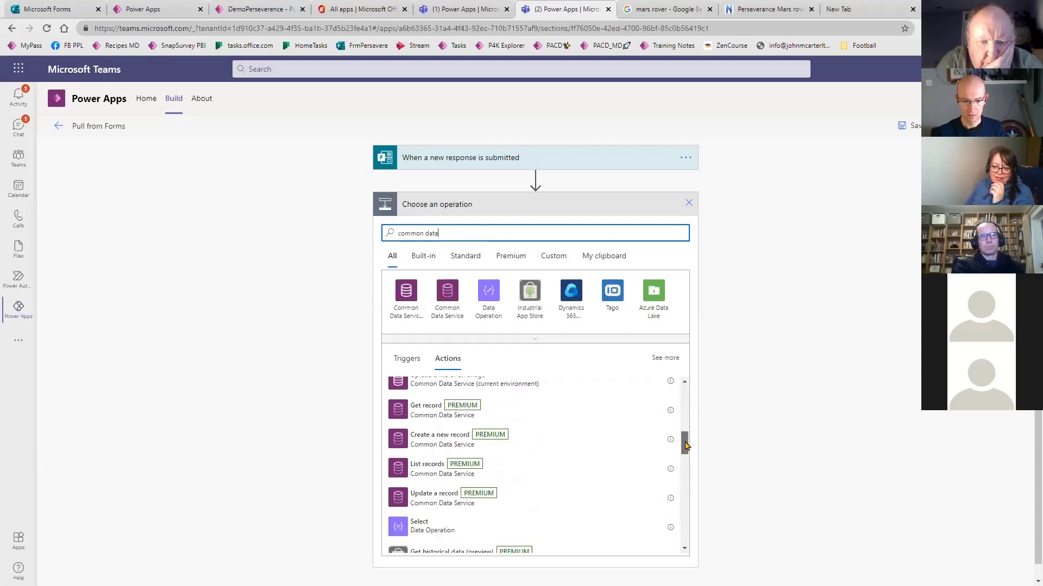
left_click(462, 412)
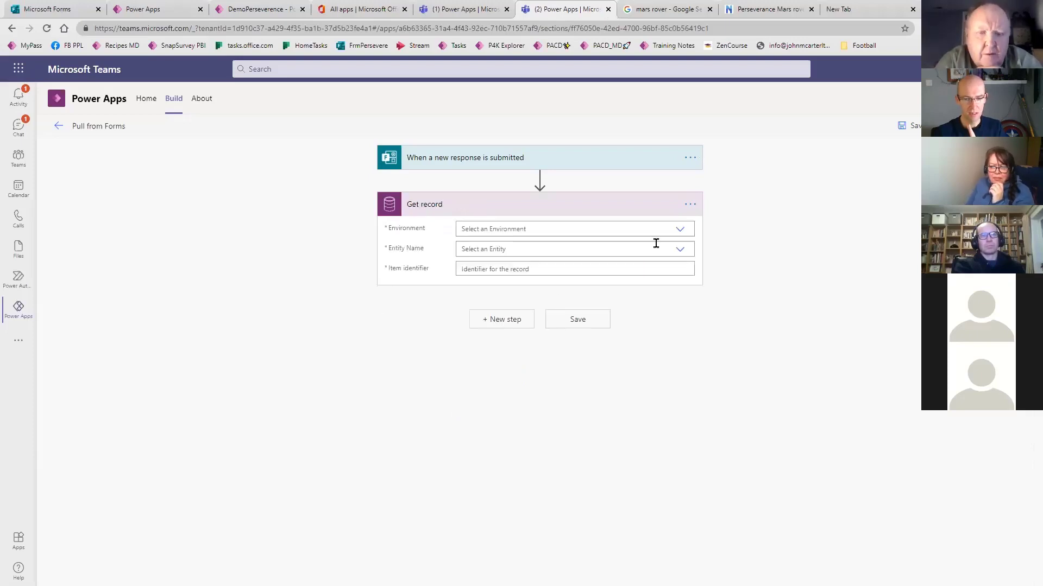
- Look through the Get record action's environment choices and delete the action from the flow
left_click(677, 235)
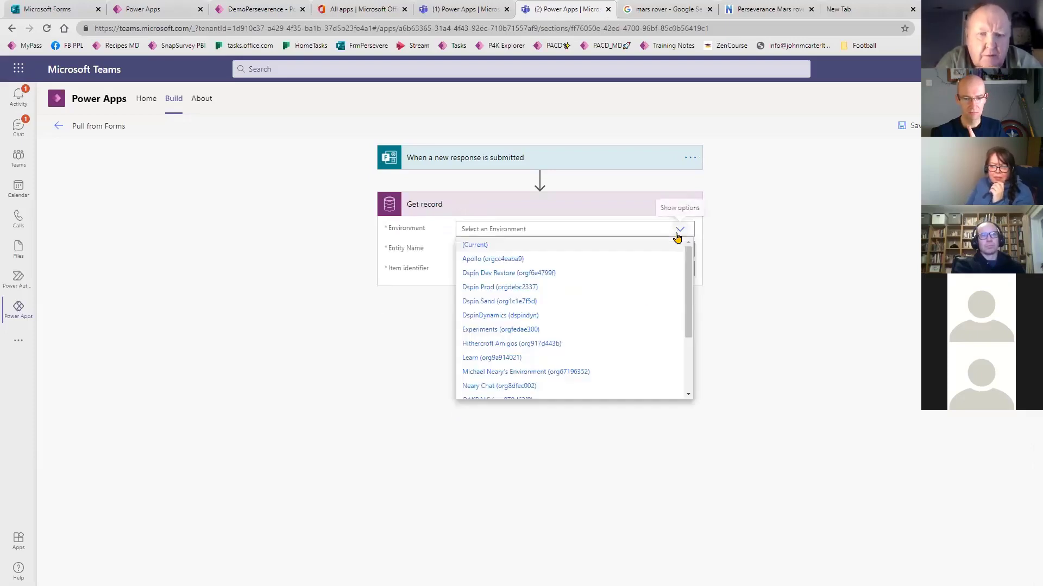
left_click(757, 281)
left_click(689, 204)
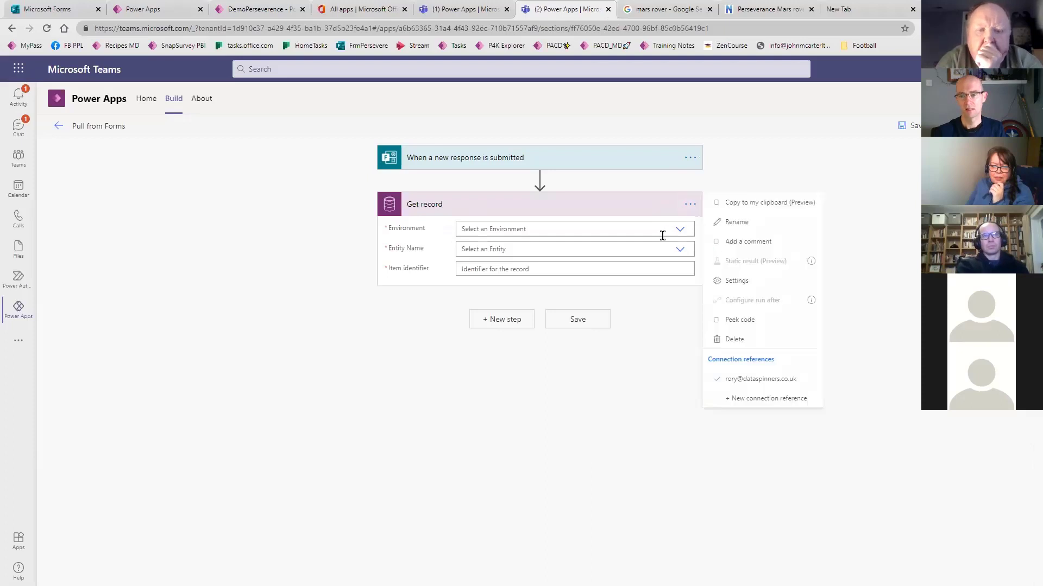
left_click(738, 341)
- Start a new step after the Forms trigger and search the operations for create a record
left_click(508, 206)
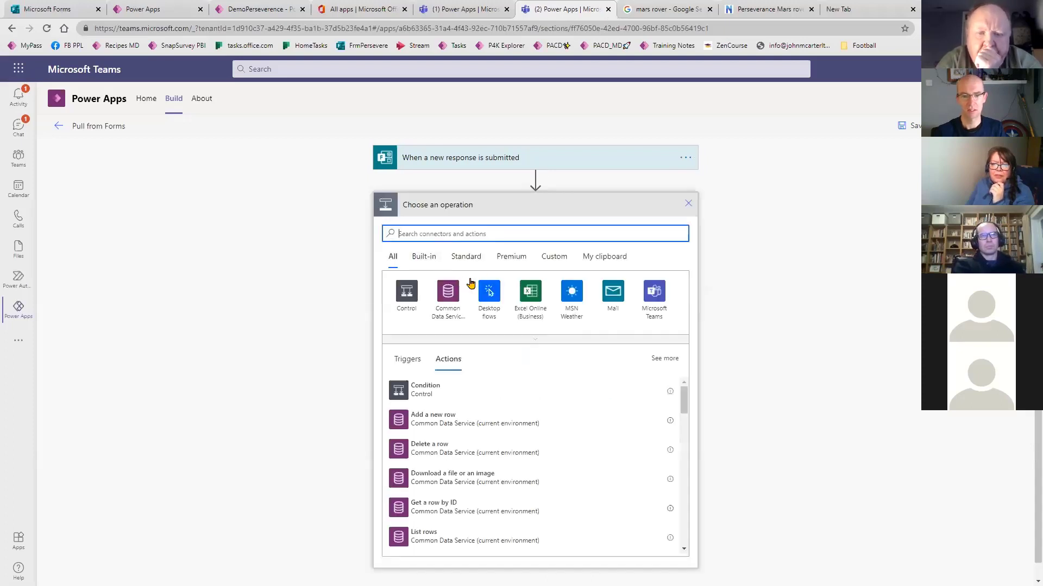
type("create a ")
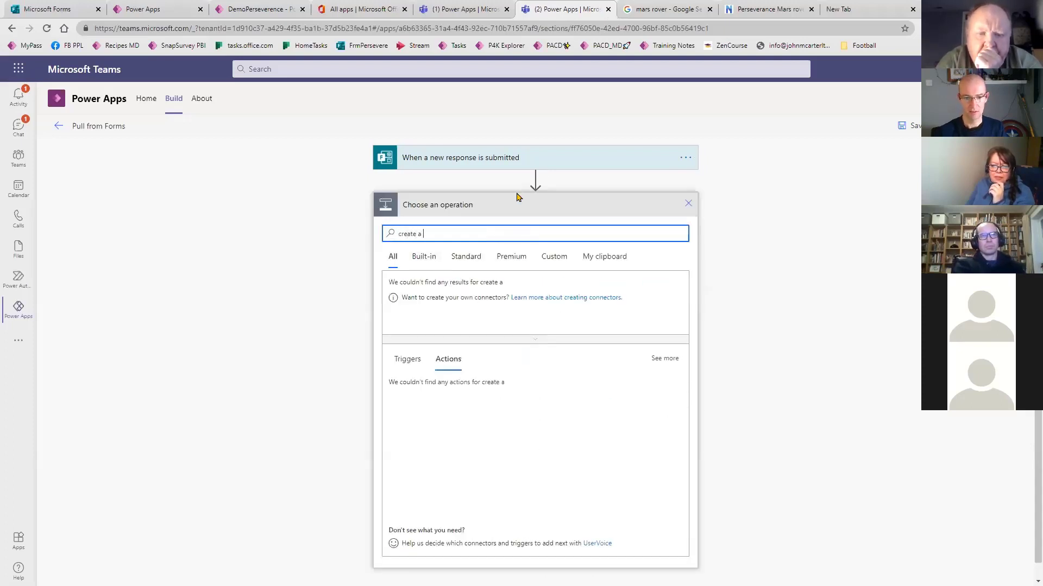
type("record")
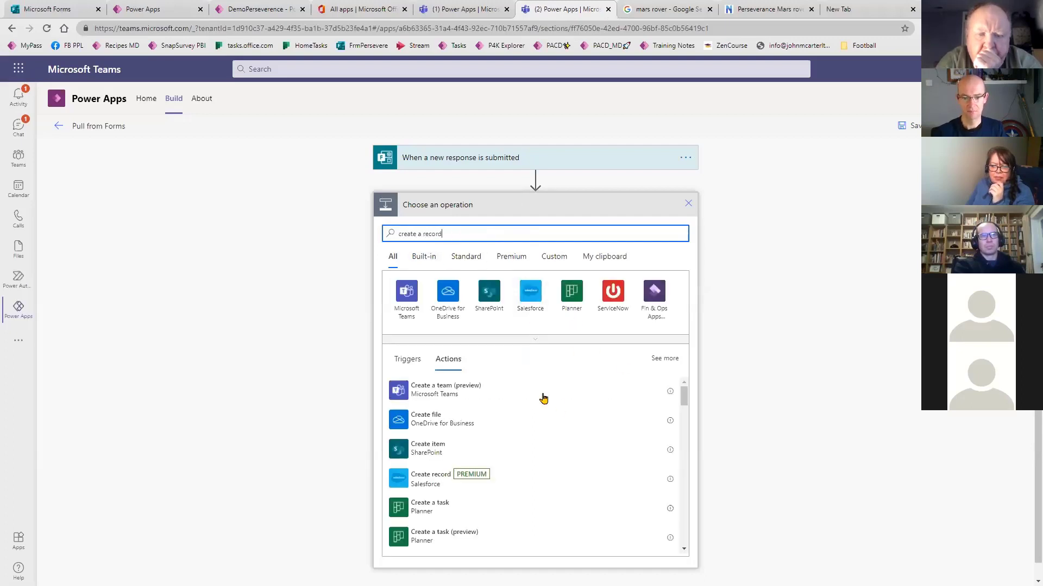
scroll(473, 238, "down", 1)
- Search the operations for common data and add the Common Data Service (current environment) action Add a new row
key("ctrl+a")
type("coimmon")
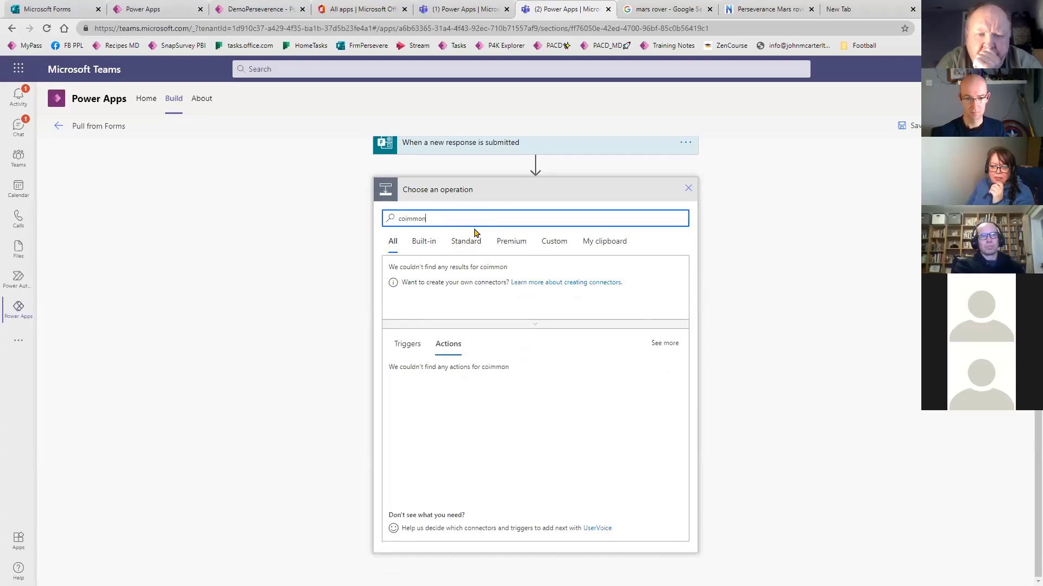
key("BackSpace")
key("BackSpace")
key("BackSpace")
key("BackSpace")
key("BackSpace")
type("co")
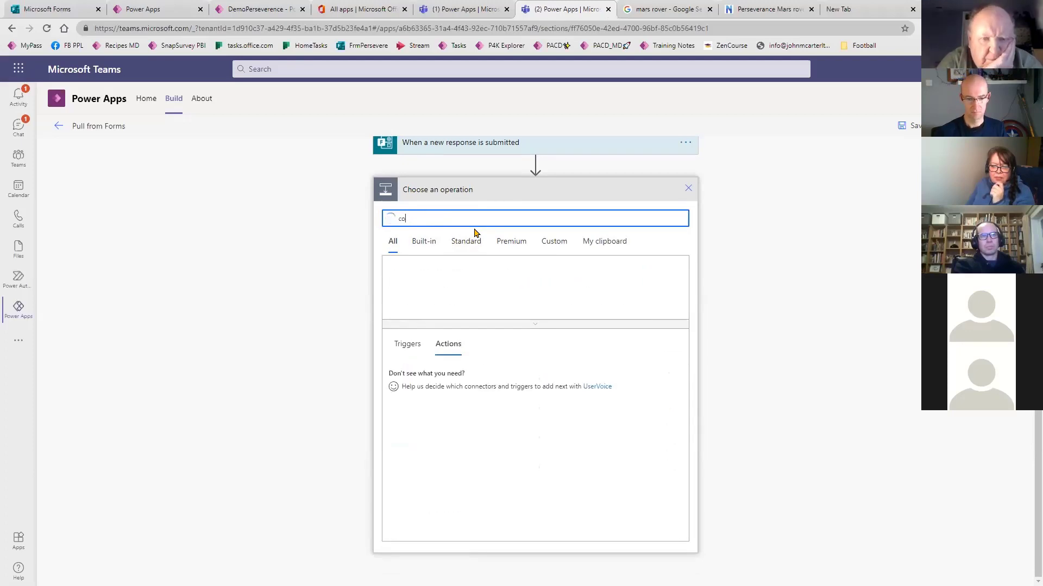
type("mmon d")
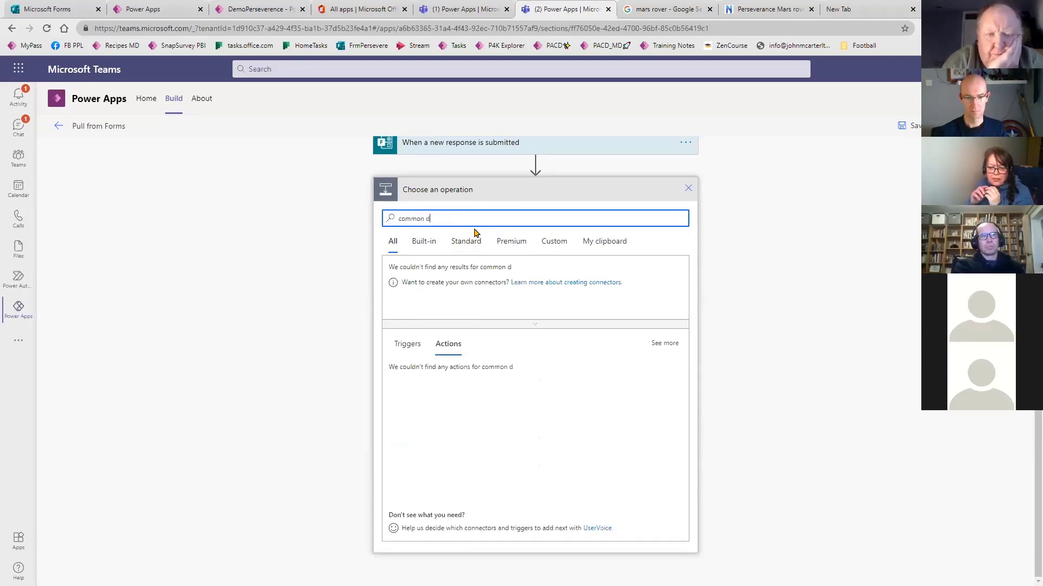
type("ata")
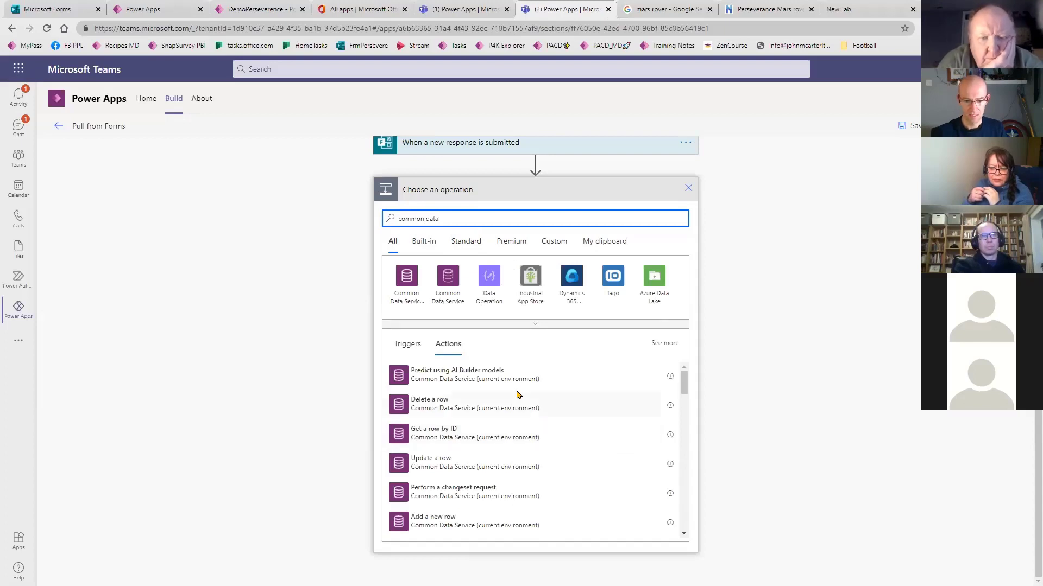
scroll(499, 394, "down", 2)
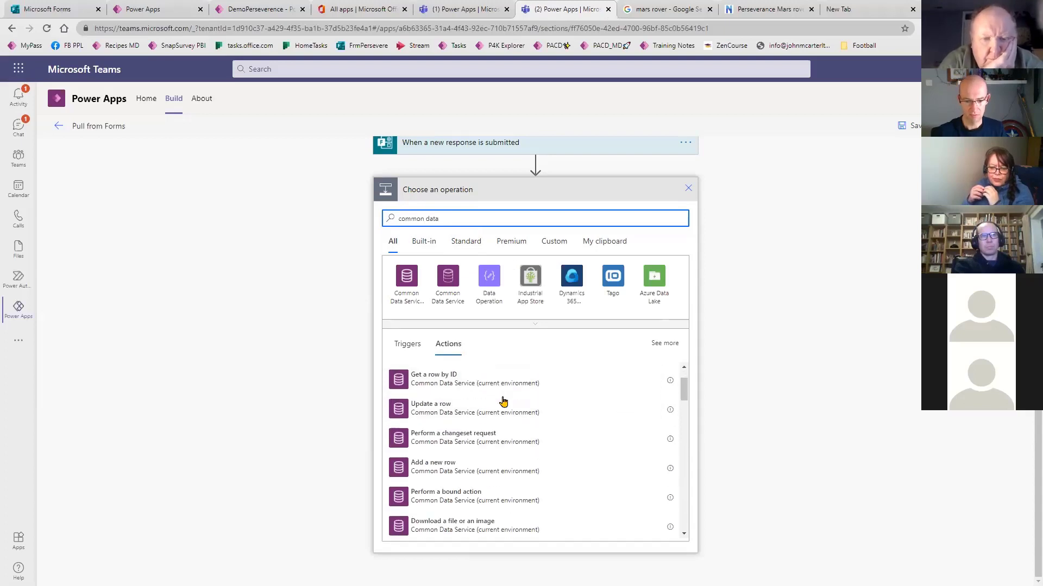
scroll(503, 402, "down", 2)
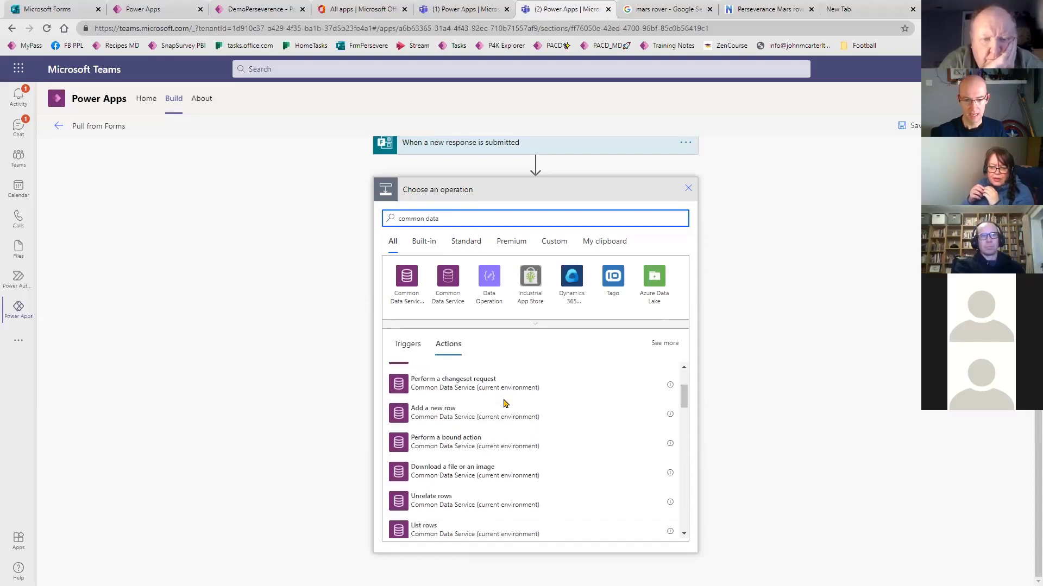
left_click(444, 416)
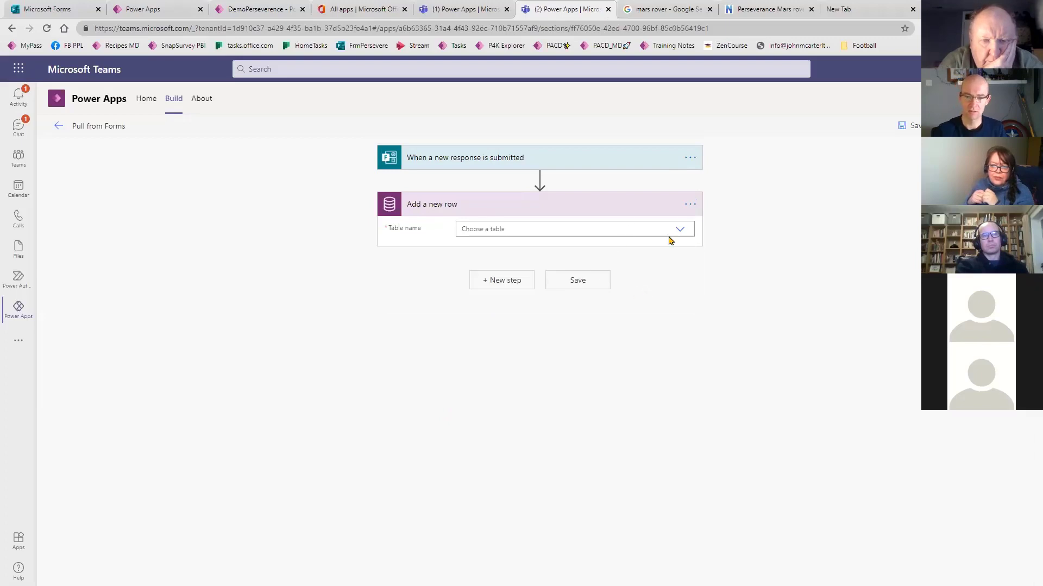
- Set the Add a new row action's table to Presentations and look at the dynamic content for its DisplayText
left_click(686, 237)
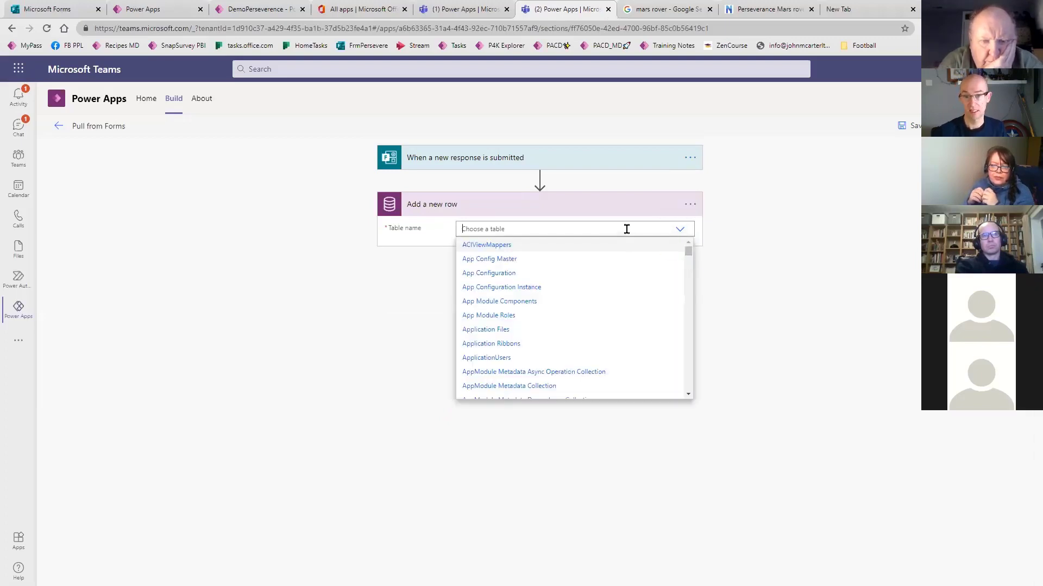
type("prese")
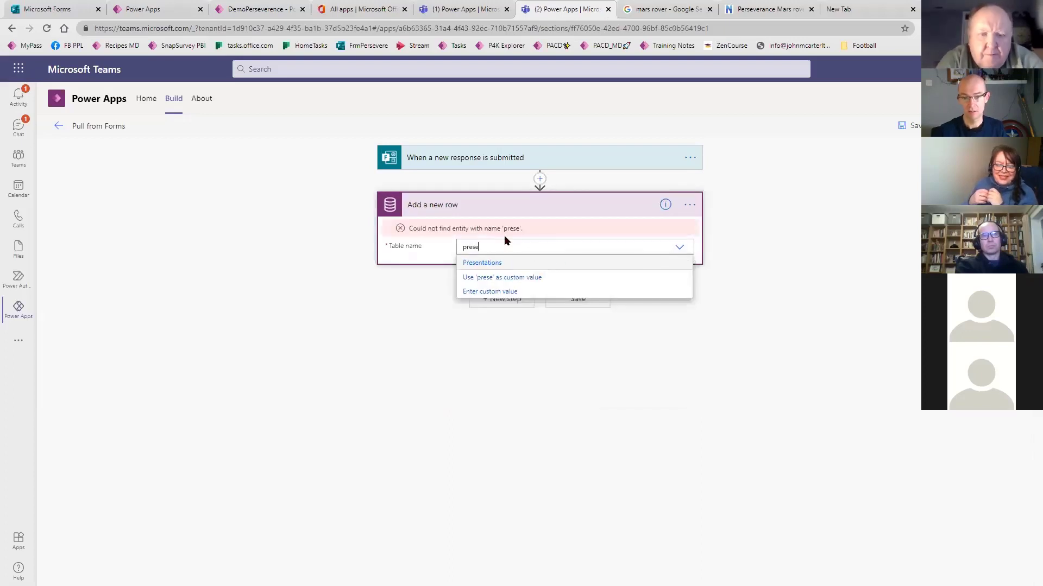
left_click(487, 265)
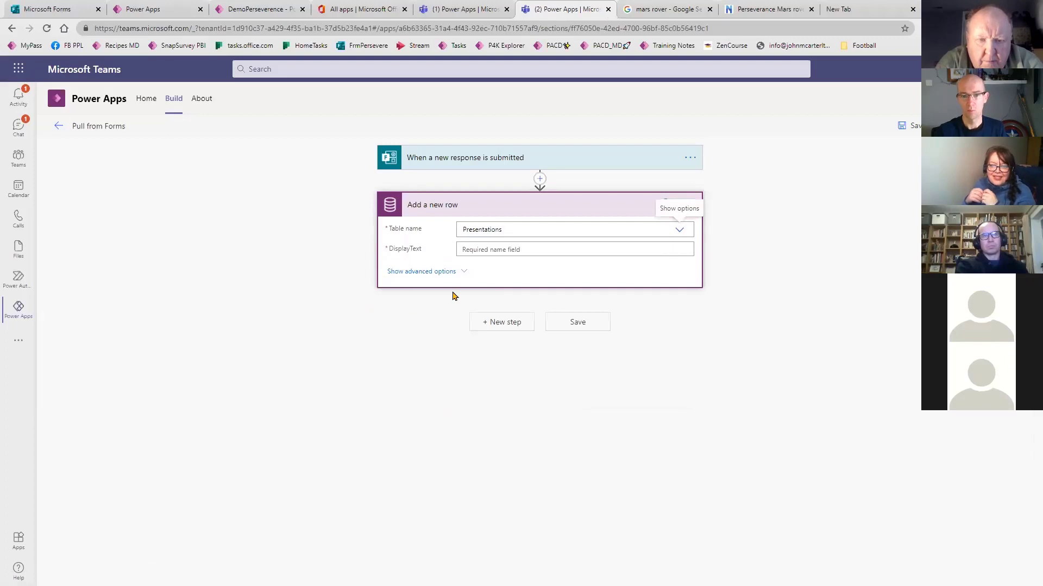
left_click(483, 251)
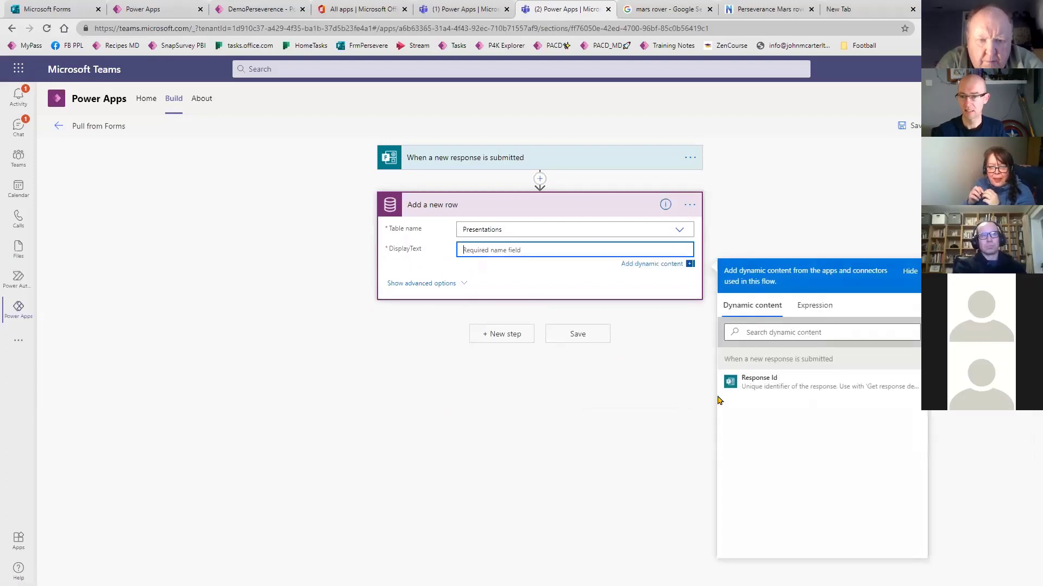
- Insert the Microsoft Forms Get response details action between the Forms trigger and Add a new row
left_click(539, 179)
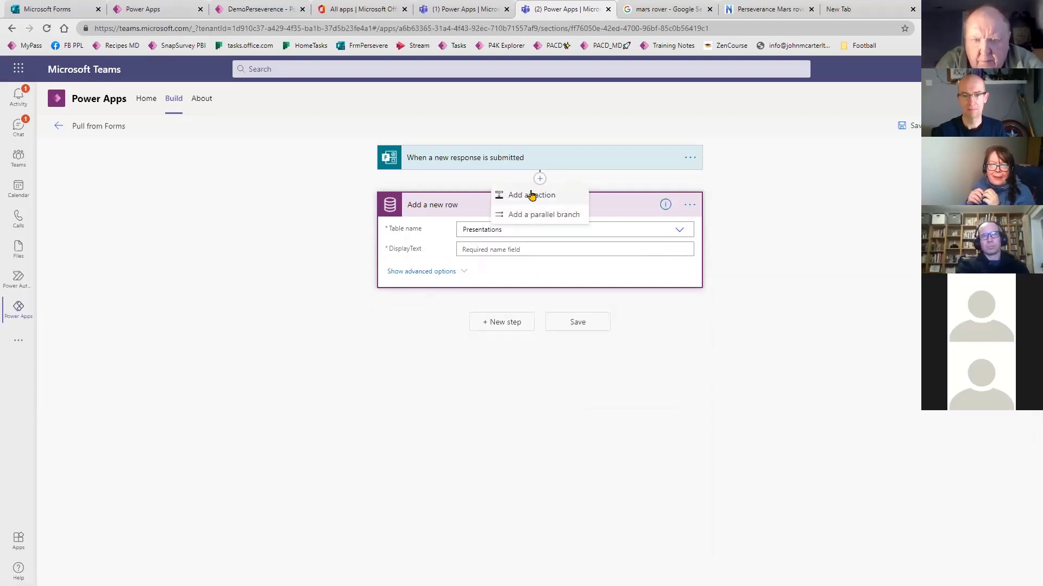
left_click(527, 198)
type("g")
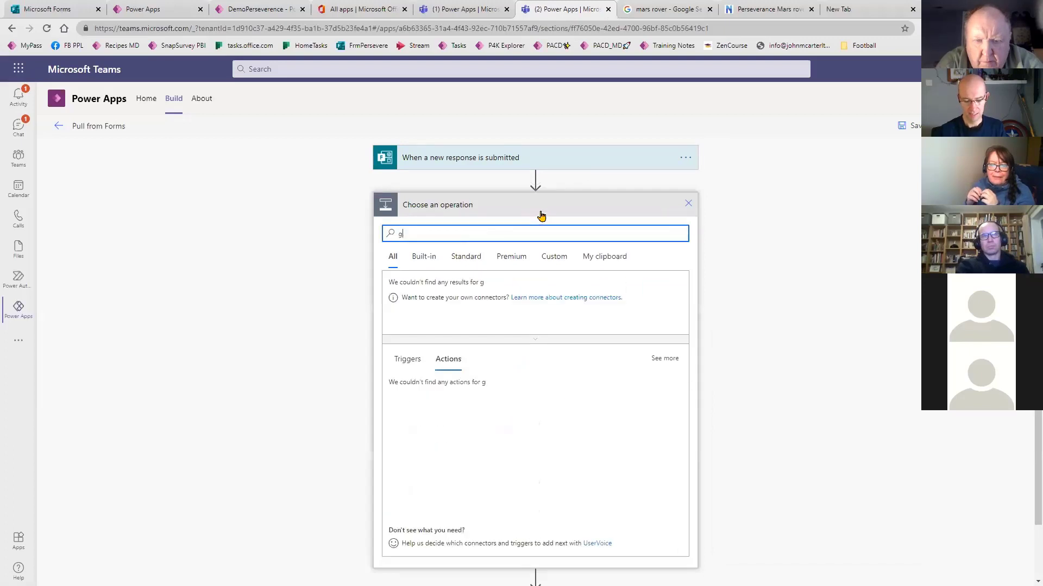
type("et rep")
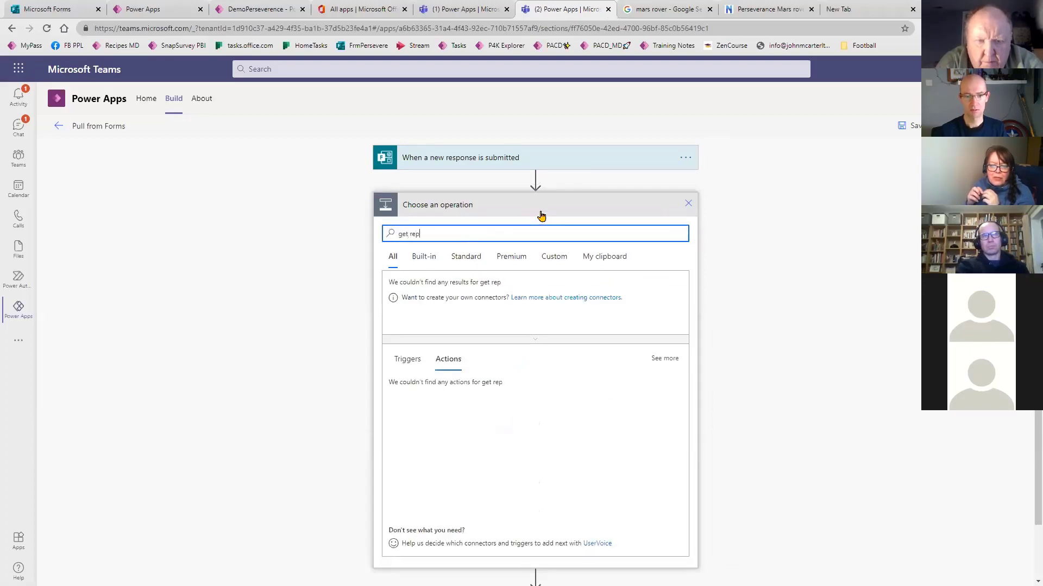
type("oponse")
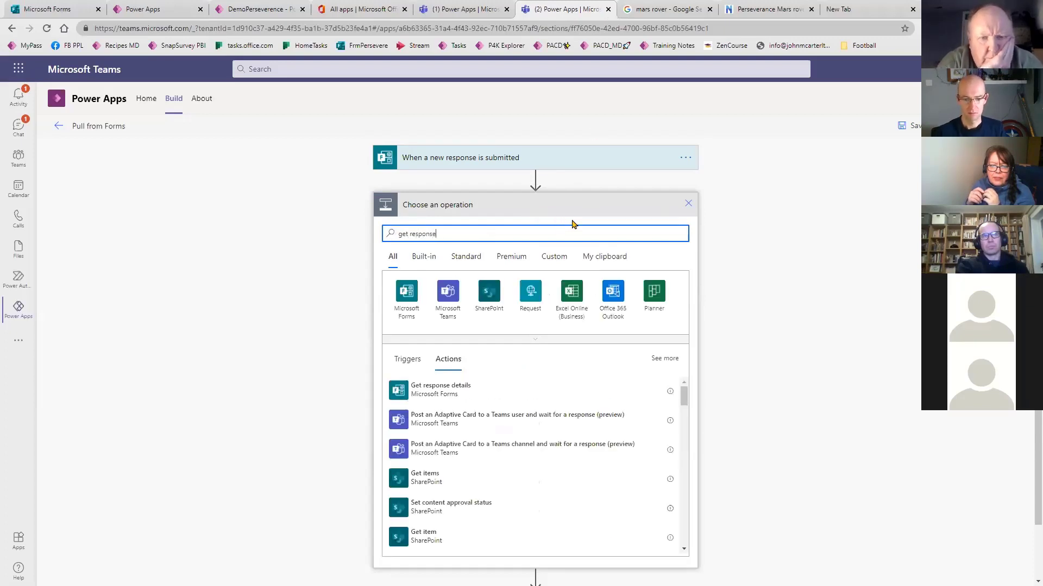
left_click(449, 401)
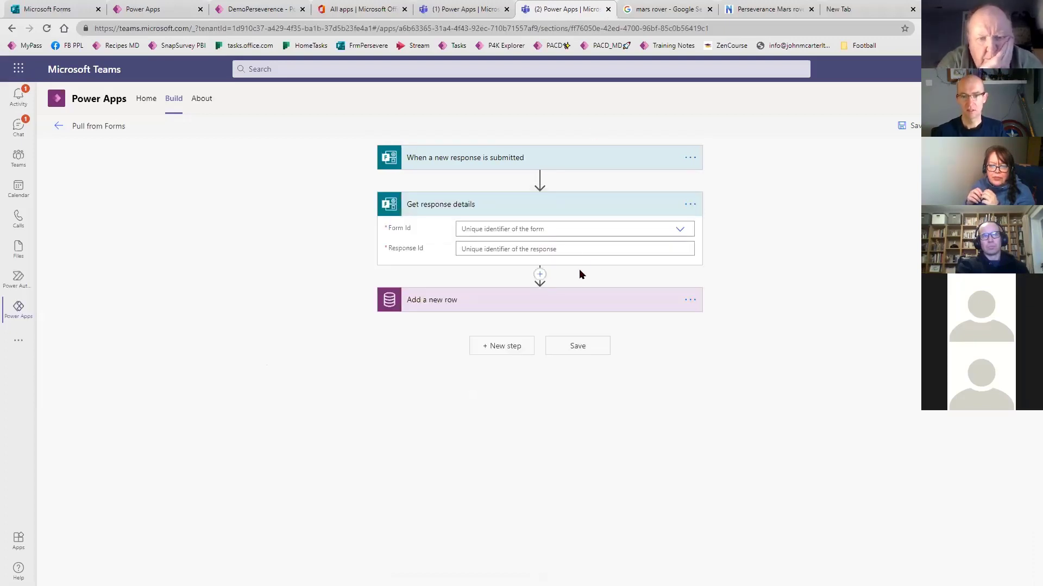
- Set Get response details to the Mars Perseverence Rover Slideshow form and the trigger's Response Id
left_click(680, 237)
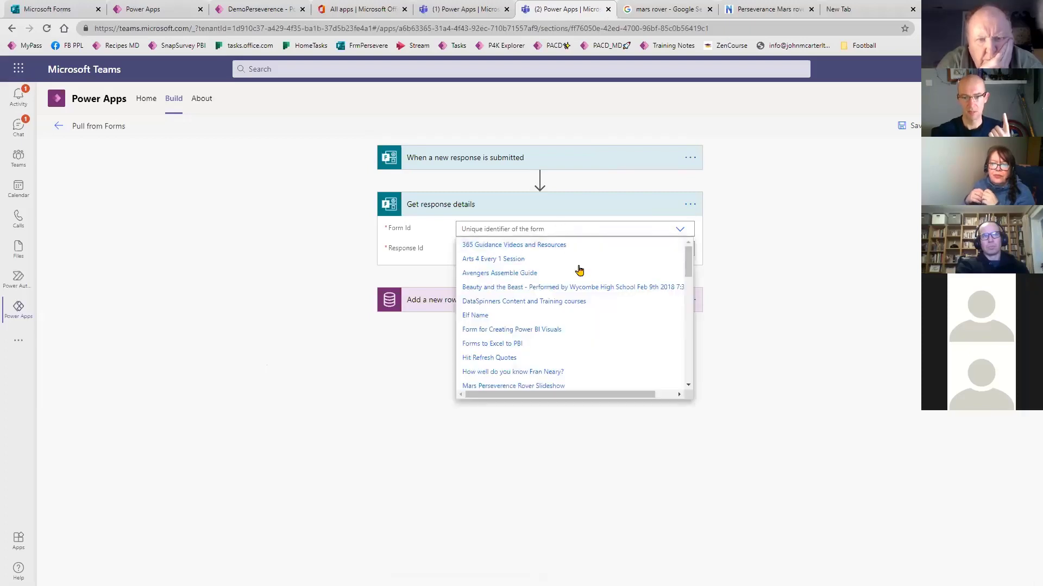
scroll(582, 307, "down", 2)
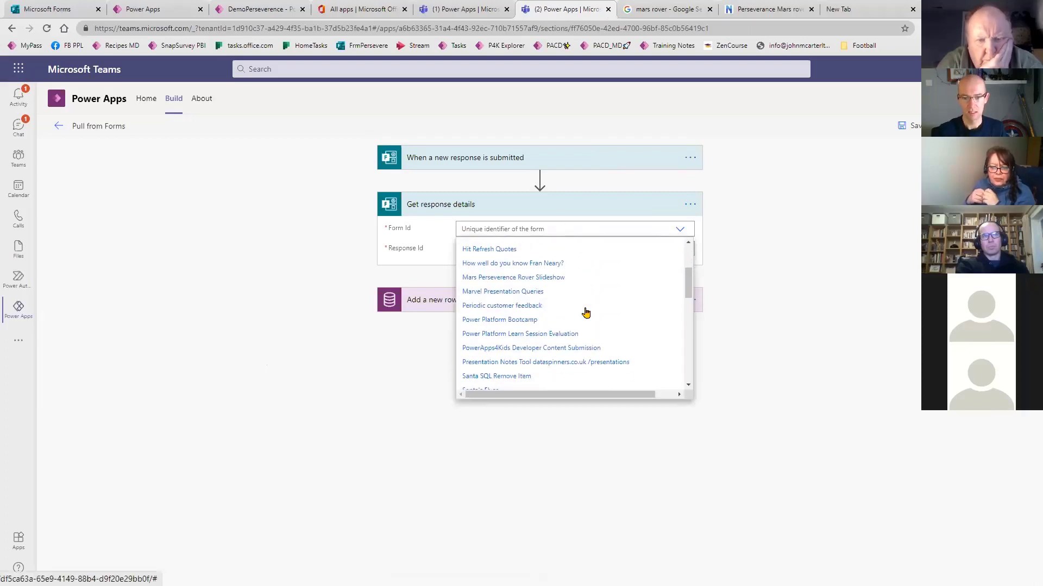
left_click(555, 278)
left_click(543, 250)
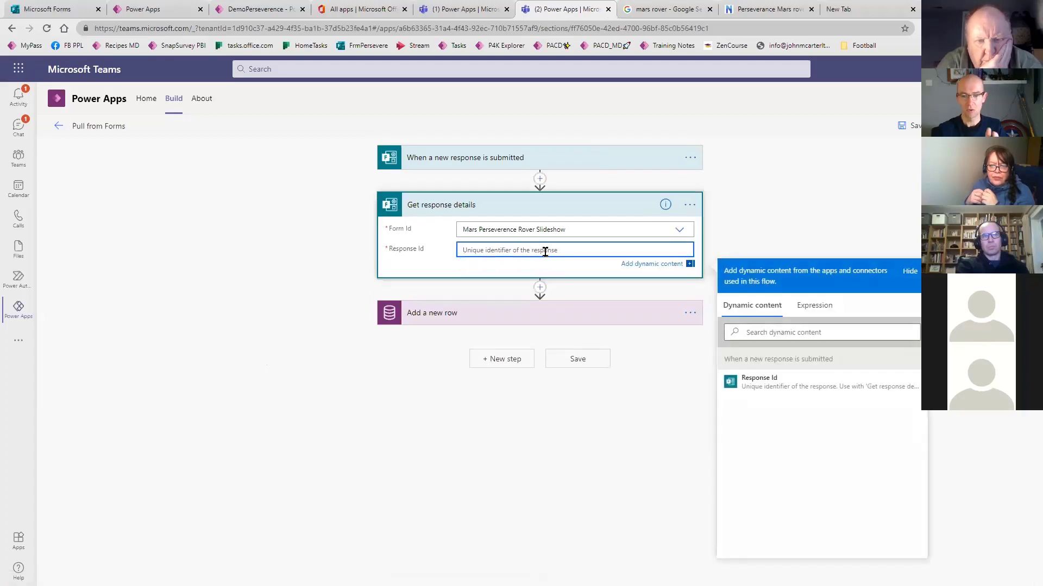
left_click(788, 385)
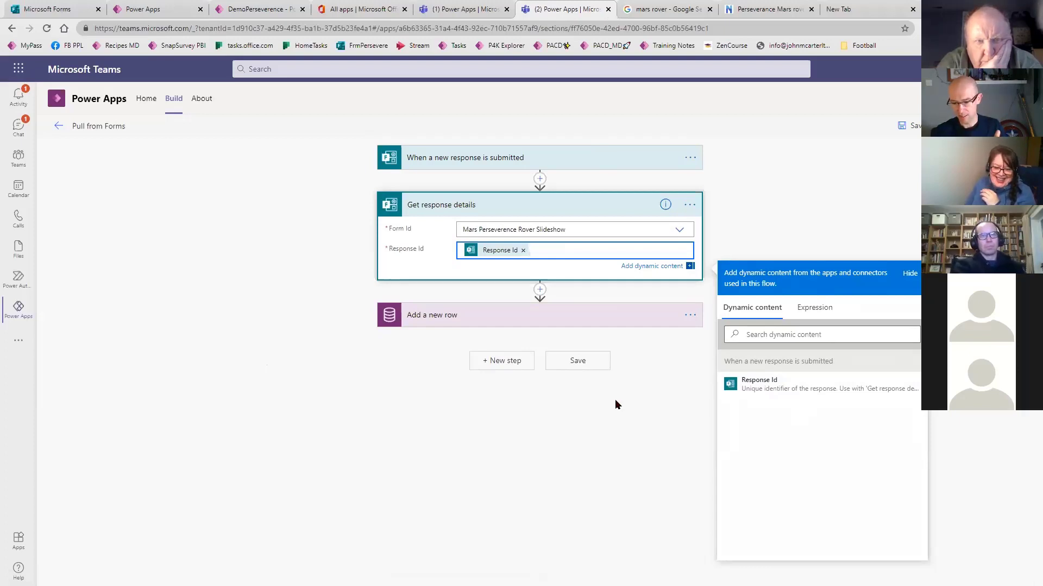
- Map the new row's DisplayText to the "What text would you like to see?" answer and imgURL to the image URL answer
left_click(513, 315)
left_click(467, 347)
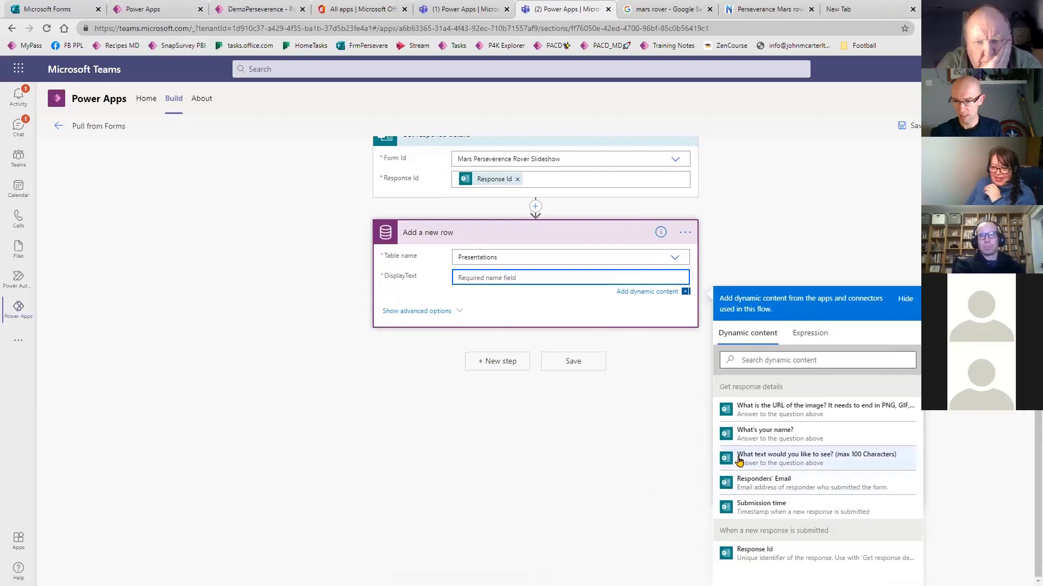
left_click(760, 458)
left_click(429, 320)
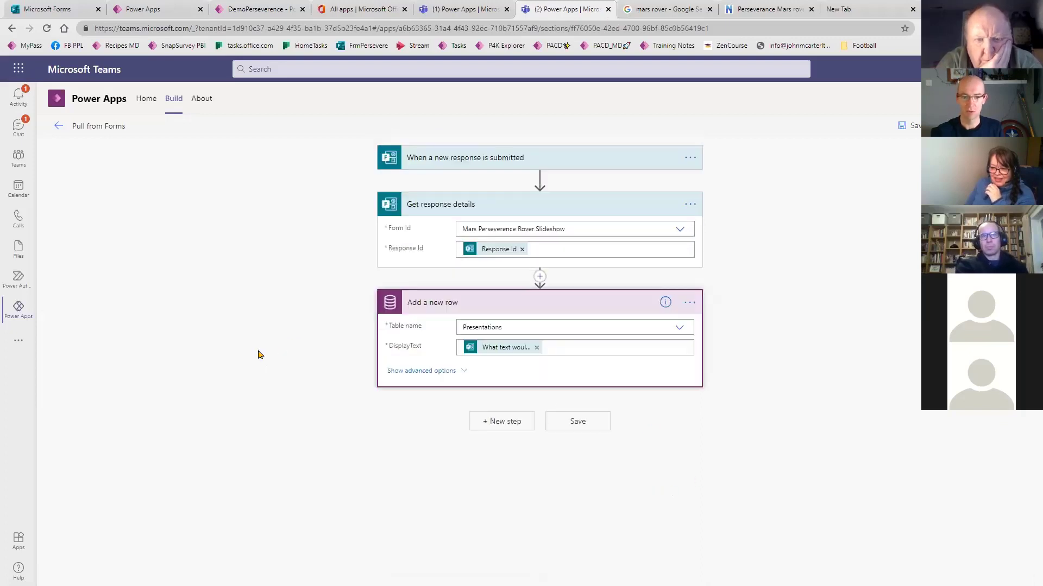
left_click(458, 342)
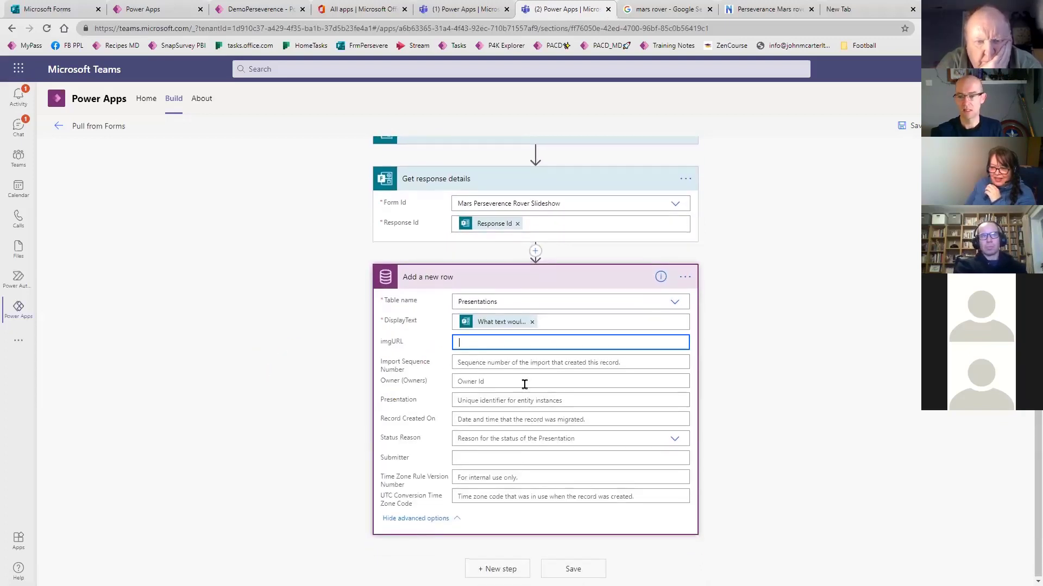
left_click(771, 409)
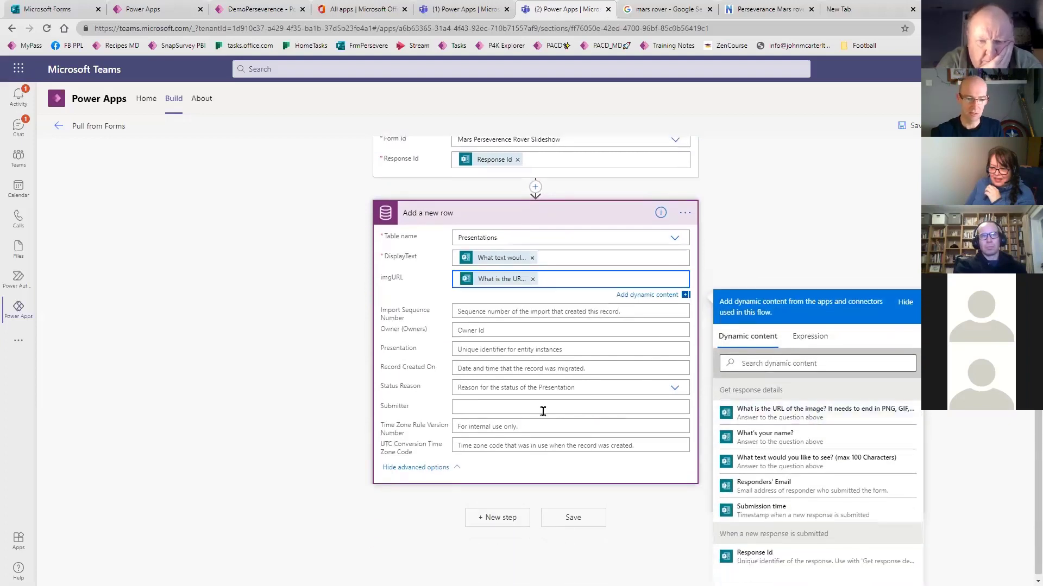
- Map the new row's Submitter to the "What's your name?" answer and save the flow
left_click(576, 408)
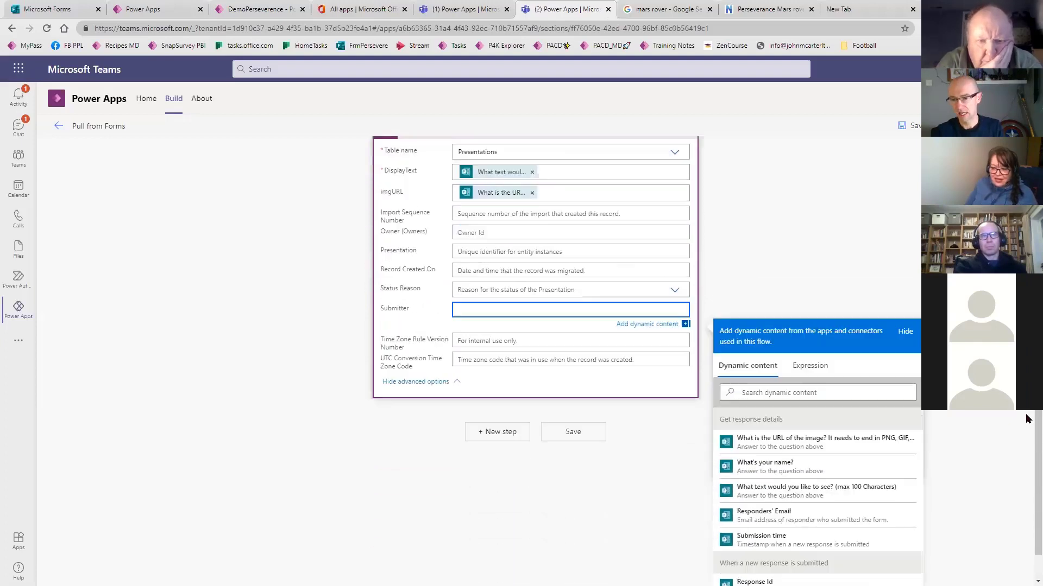
left_click(772, 436)
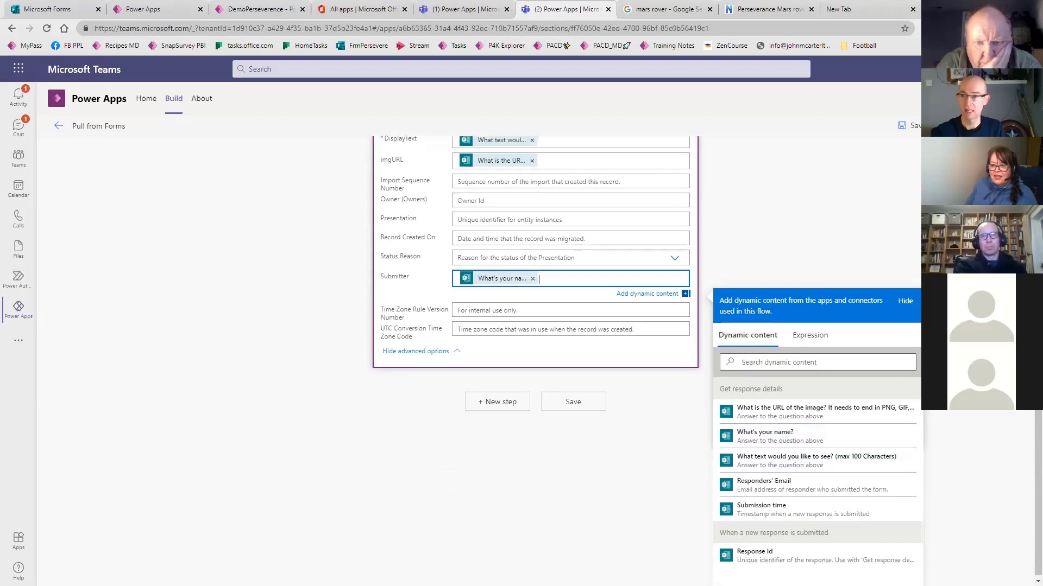
left_click(910, 126)
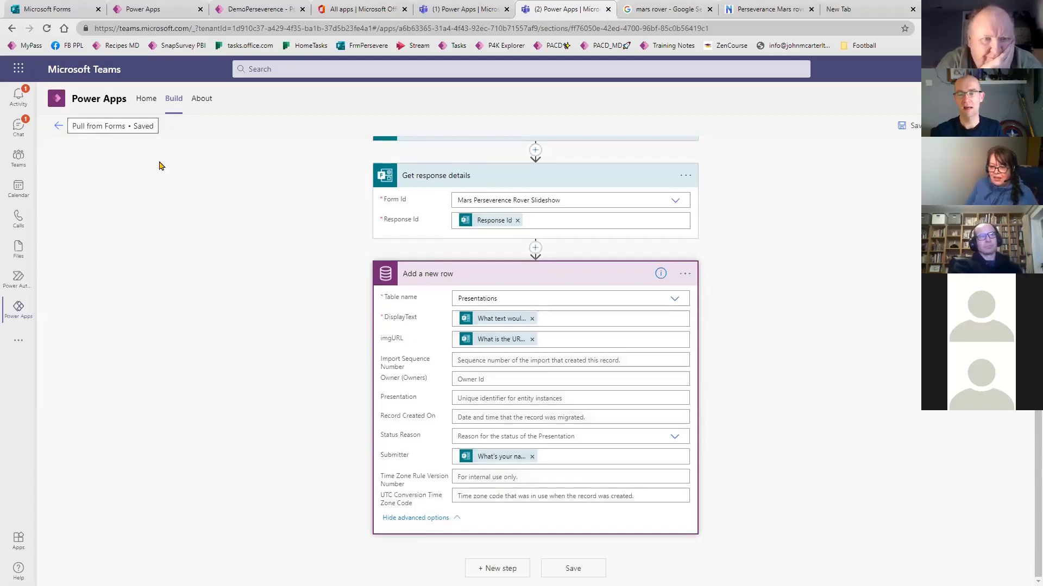
- Pick the NDTV Mars rover picture in the Google image results and copy its image address
left_click(771, 9)
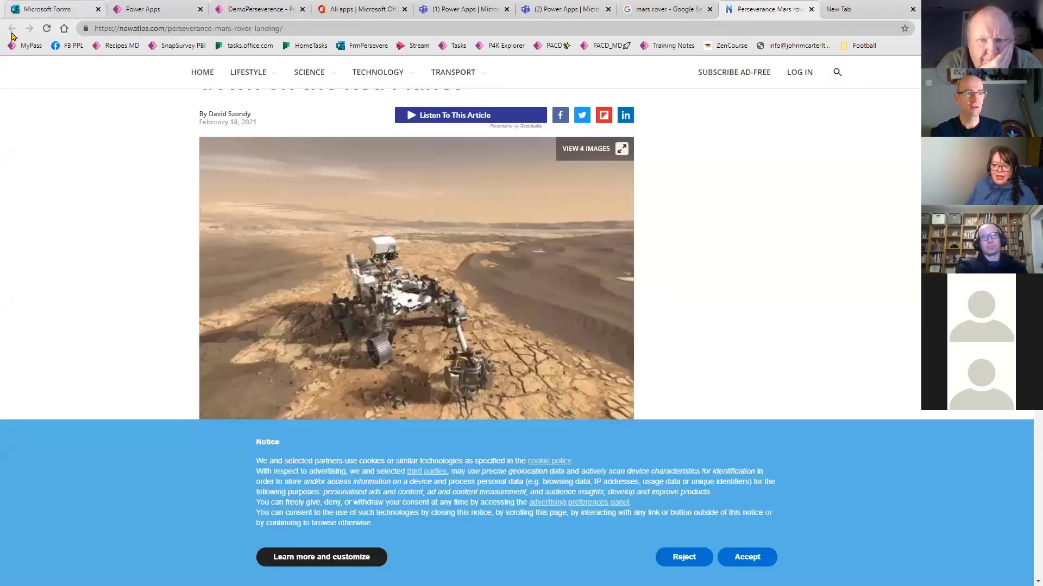
left_click(659, 10)
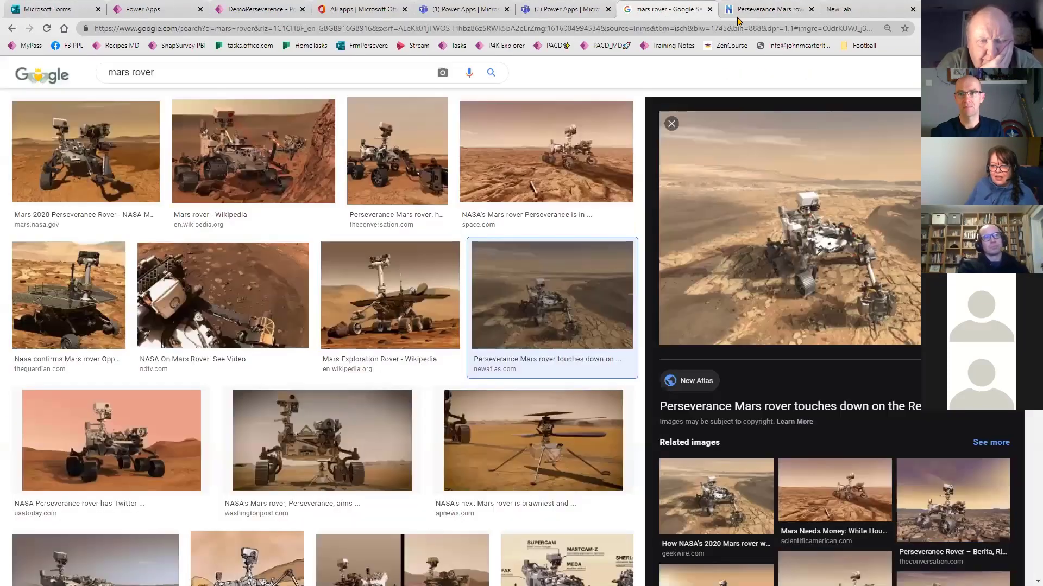
scroll(212, 351, "down", 1)
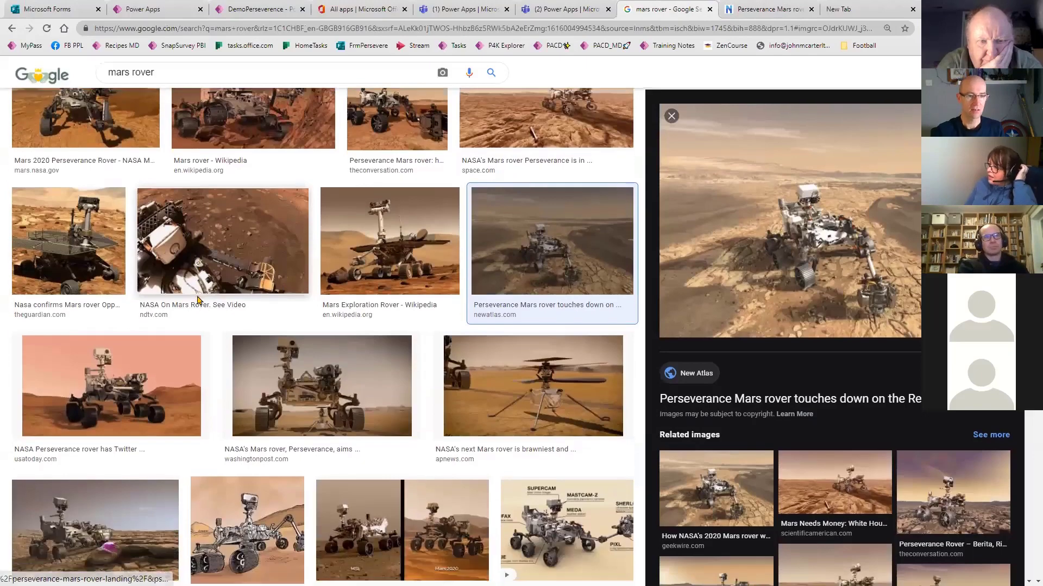
left_click(215, 247)
right_click(791, 190)
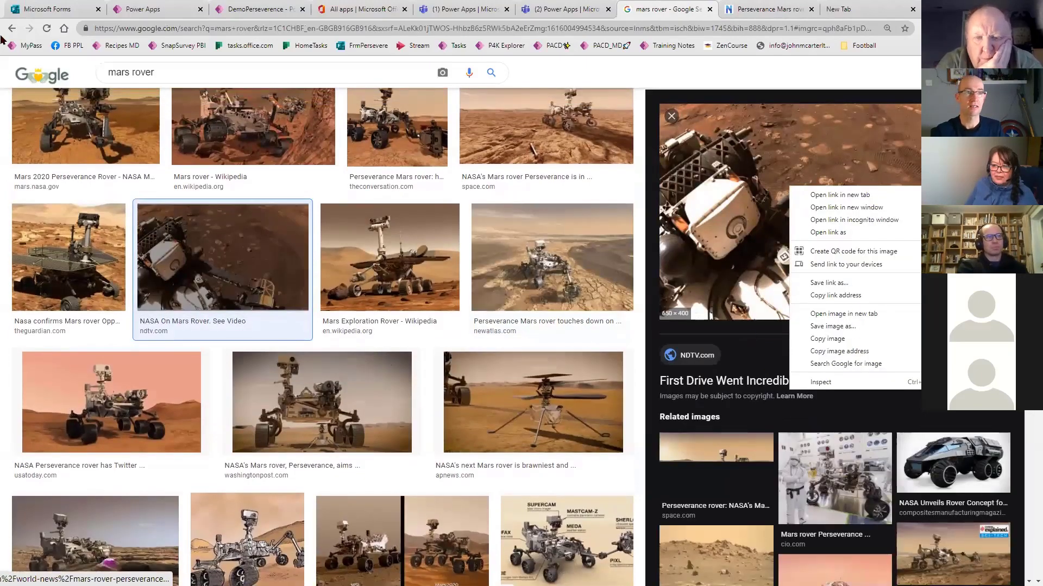
- Switch to Microsoft Forms, preview the Mars Perseverence Rover Slideshow form and enter the respondent's name
left_click(43, 9)
left_click(46, 9)
left_click(368, 310)
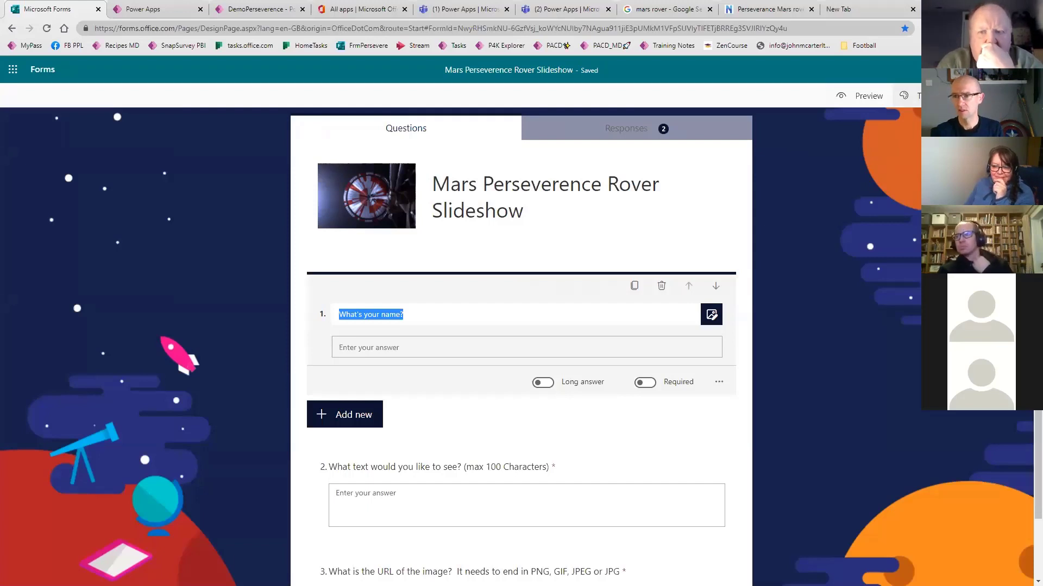
left_click(858, 96)
left_click(424, 280)
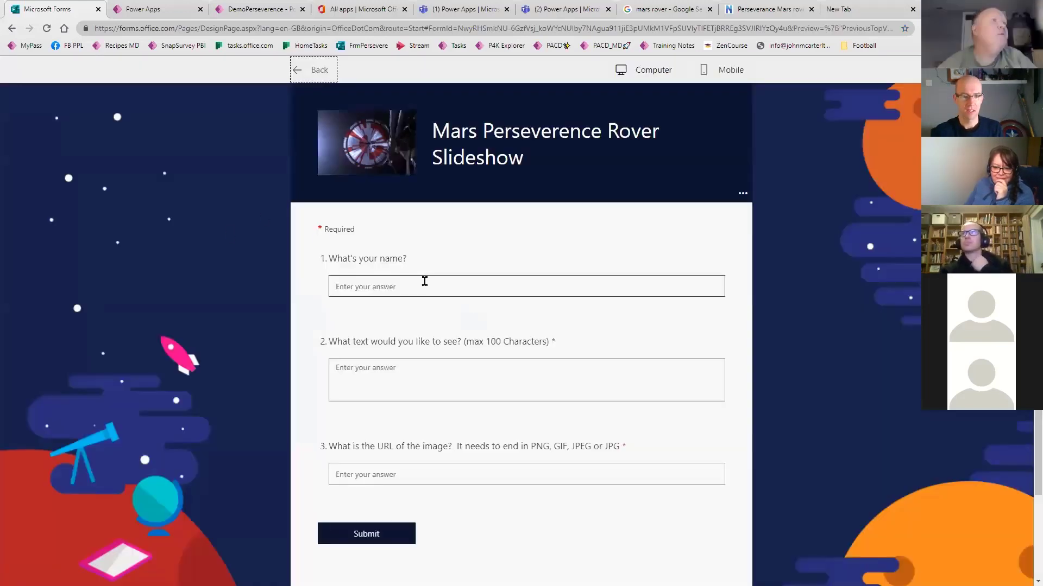
type("Rory")
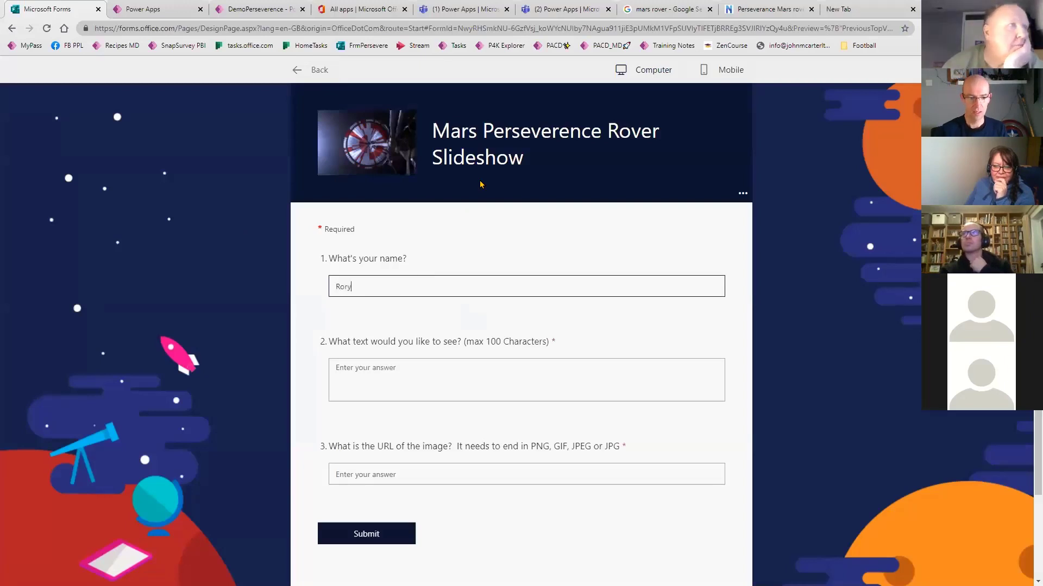
- Paste the NDTV rover image address into the text answer and copy it from there into the image URL answer
left_click(395, 372)
type("https://c.ndtvimg.com/2021-03/g5vdpsp8_mars-rover-preservence_625x300_06_March_21.jpg")
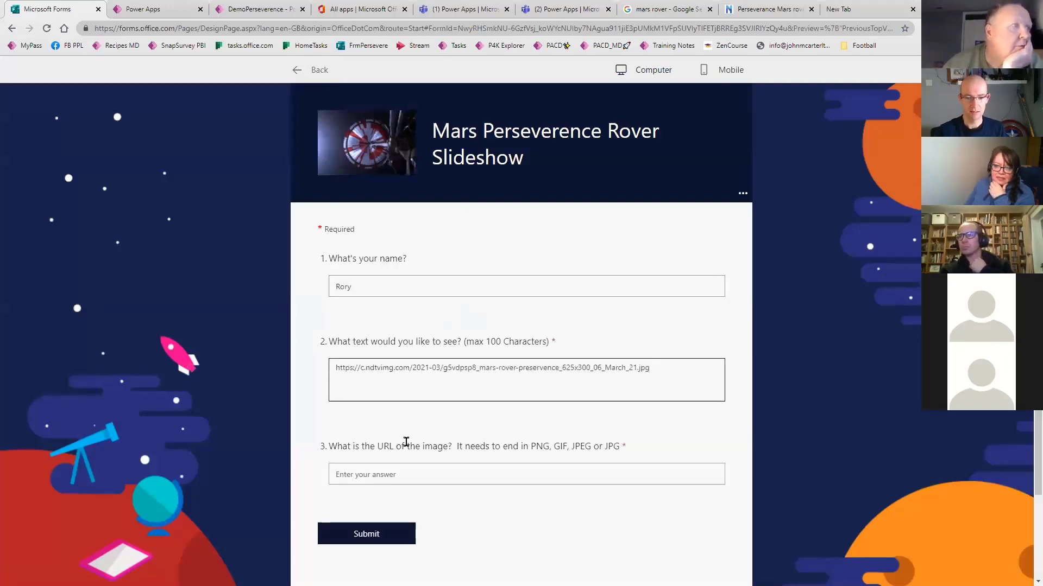
left_click(392, 470)
left_click(456, 383)
key("ctrl+a")
key("ctrl+c")
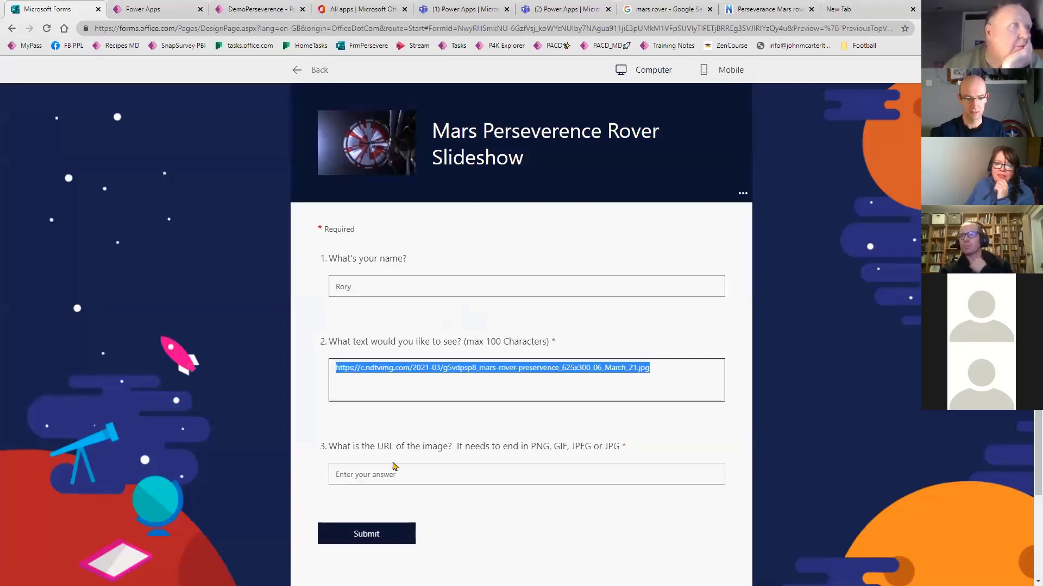
left_click(394, 468)
key("ctrl+v")
- Replace the slideshow text answer with "Checking my tracks"
left_click(389, 386)
key("ctrl+a")
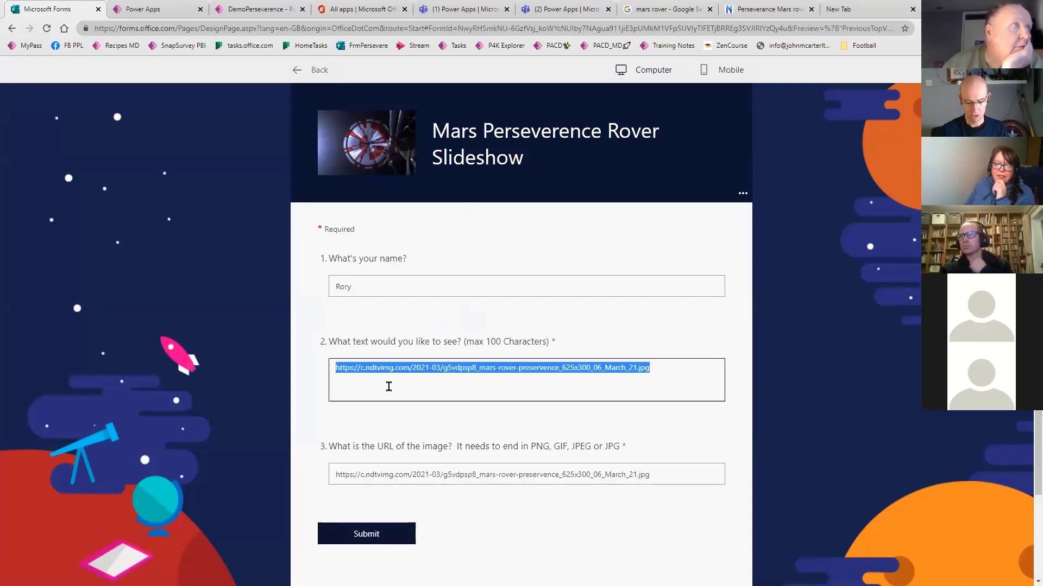
type("Checking my tracks")
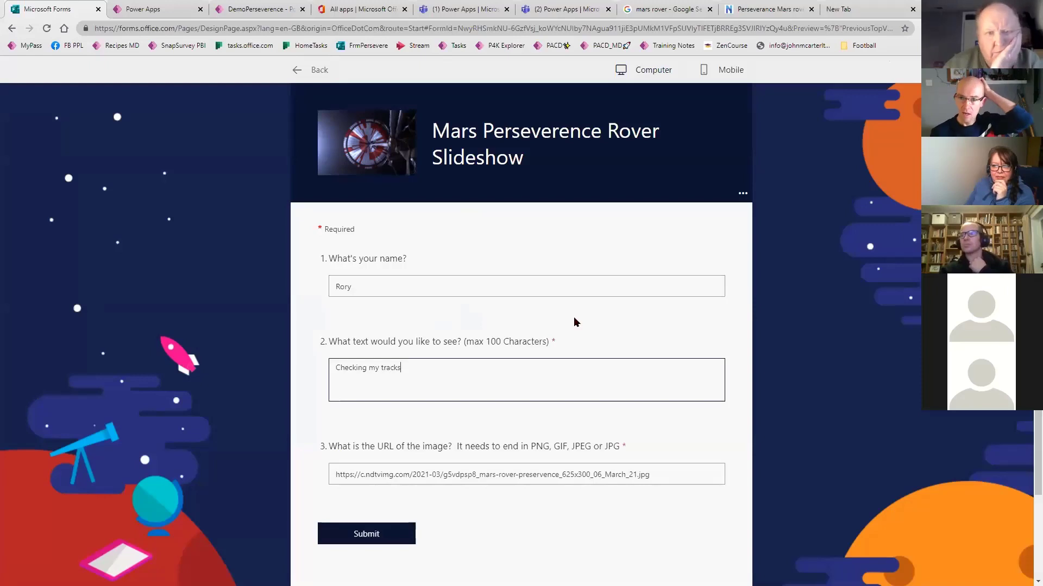
- Switch back to Power Apps in Teams, leave the flow editor and open the full list of the Perseverence team's items
left_click(564, 9)
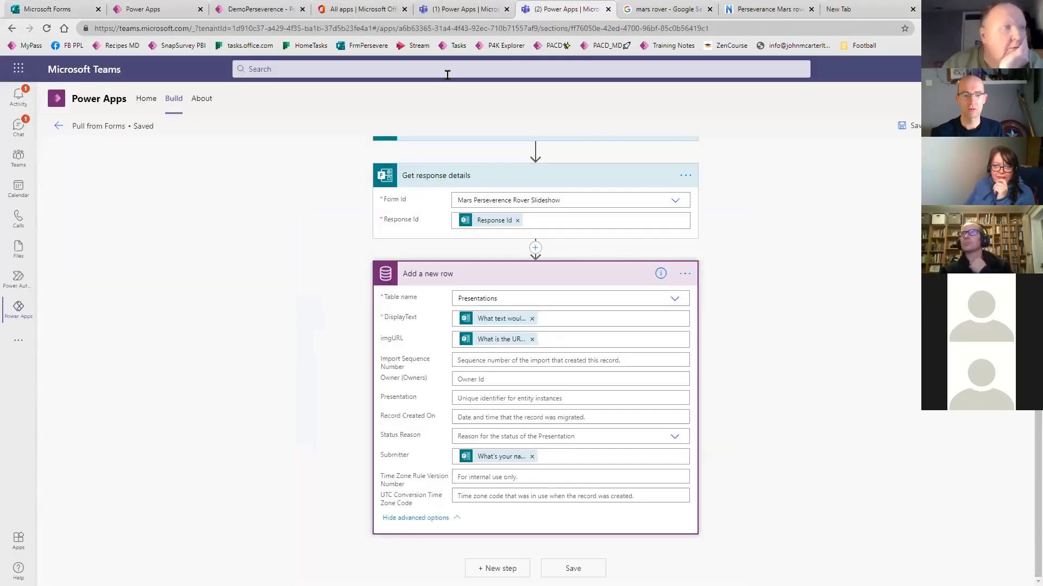
left_click(60, 127)
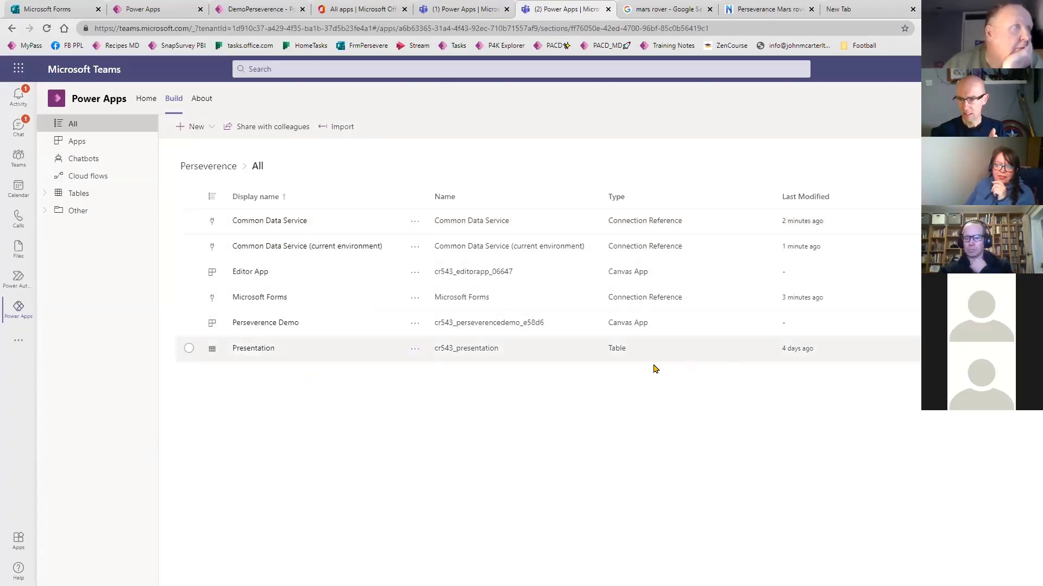
left_click(220, 168)
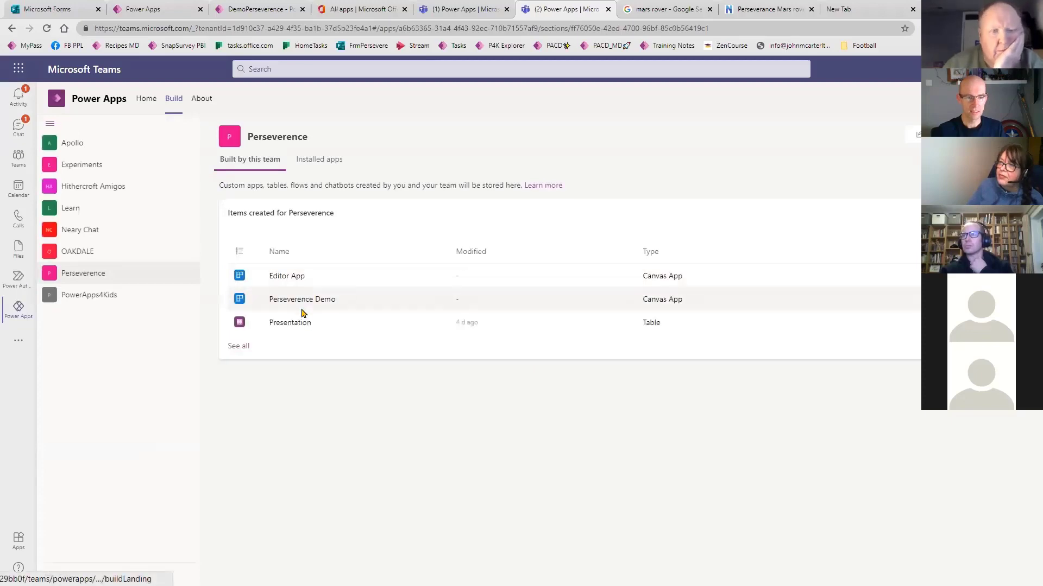
left_click(243, 345)
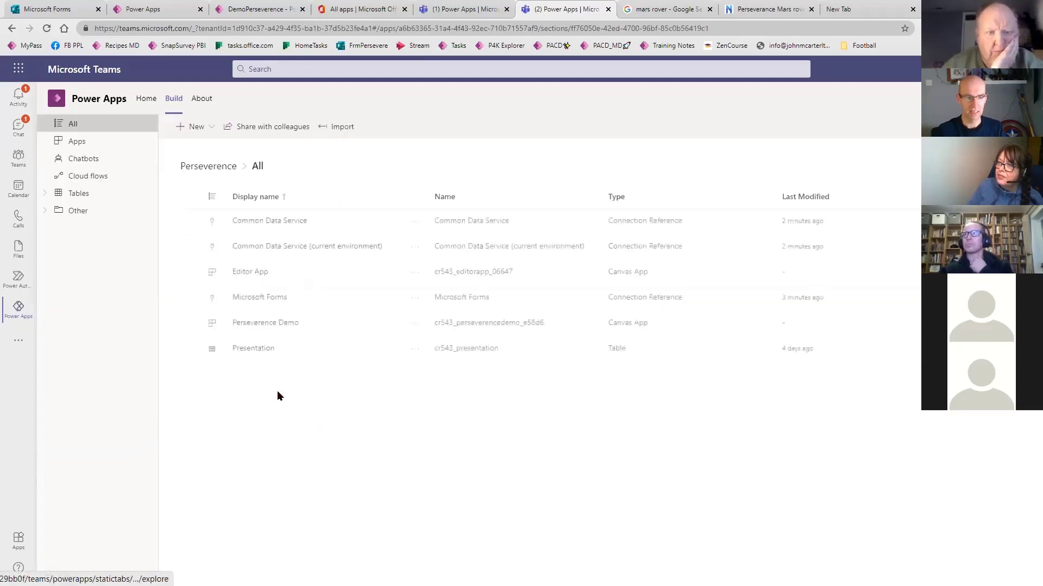
- Open the latest run of the Pull from Forms cloud flow, examine its trigger and response details, and return to the cloud flows list
left_click(97, 179)
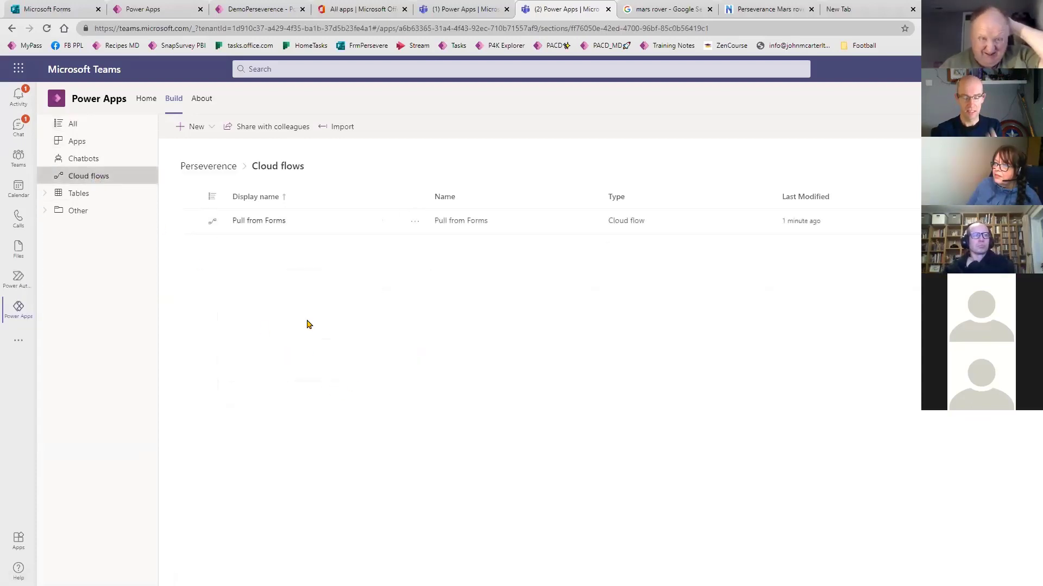
left_click(260, 221)
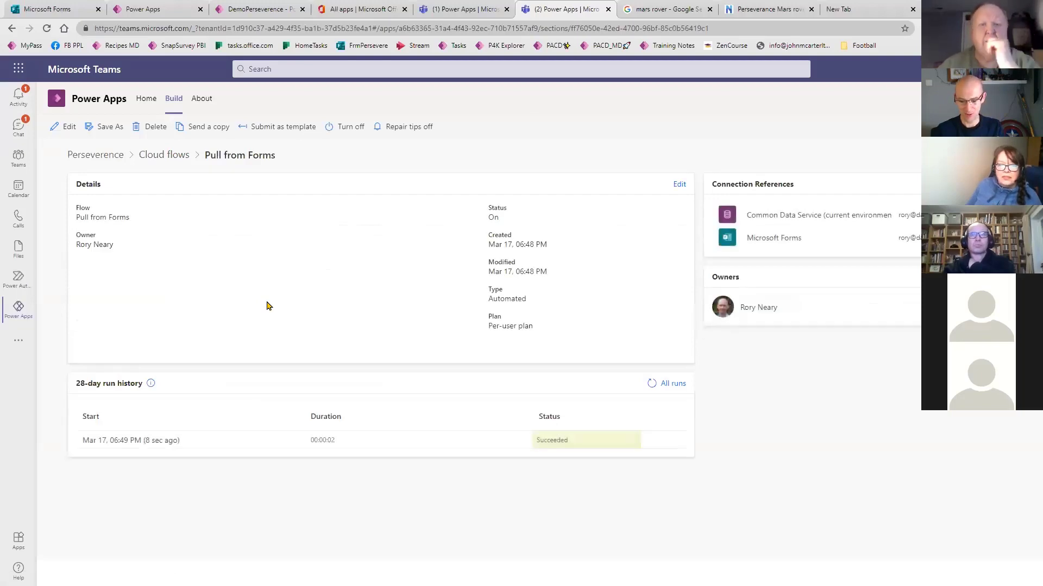
left_click(152, 441)
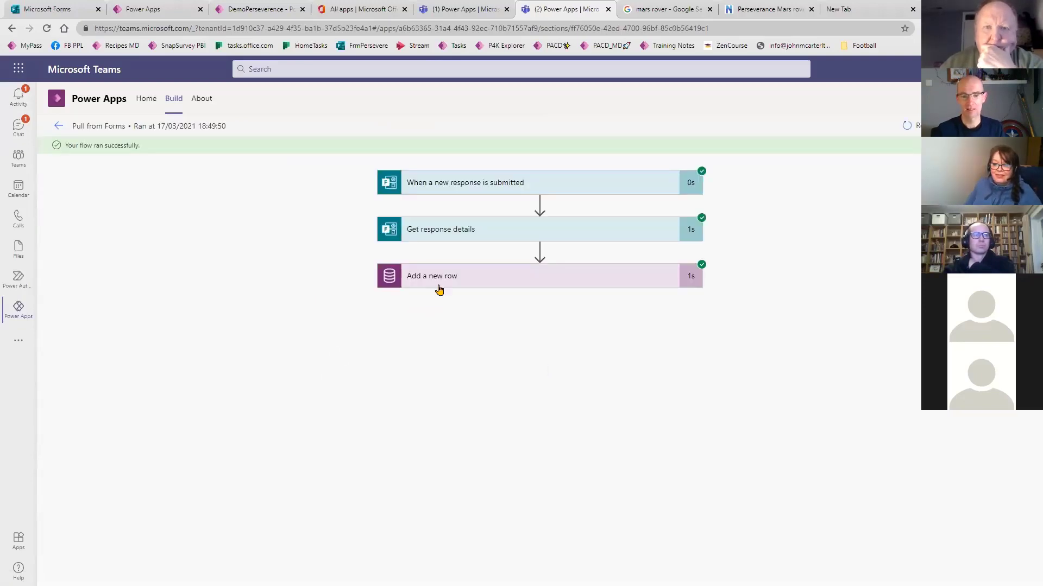
left_click(468, 187)
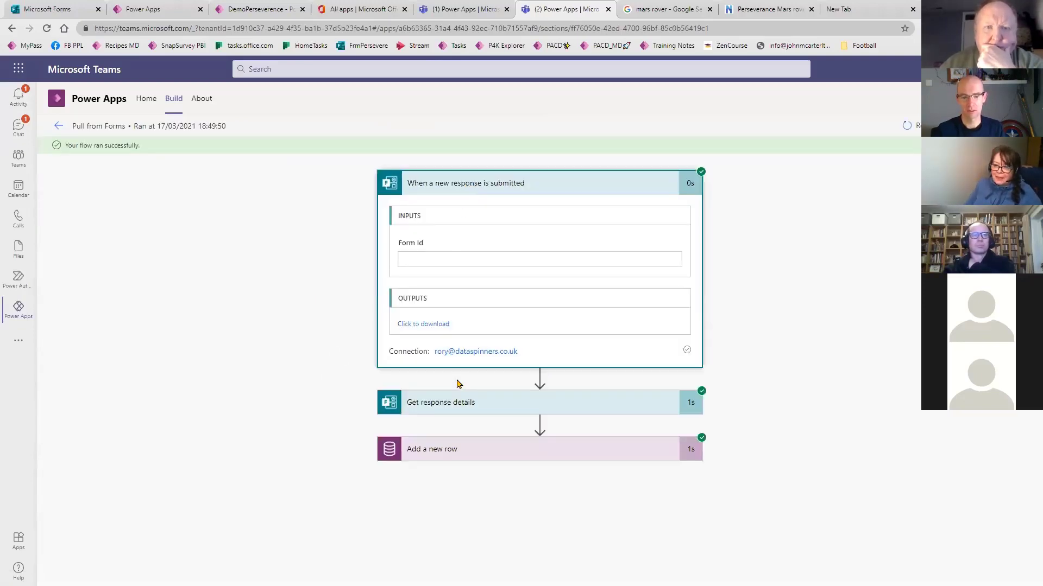
left_click(423, 406)
scroll(274, 343, "down", 7)
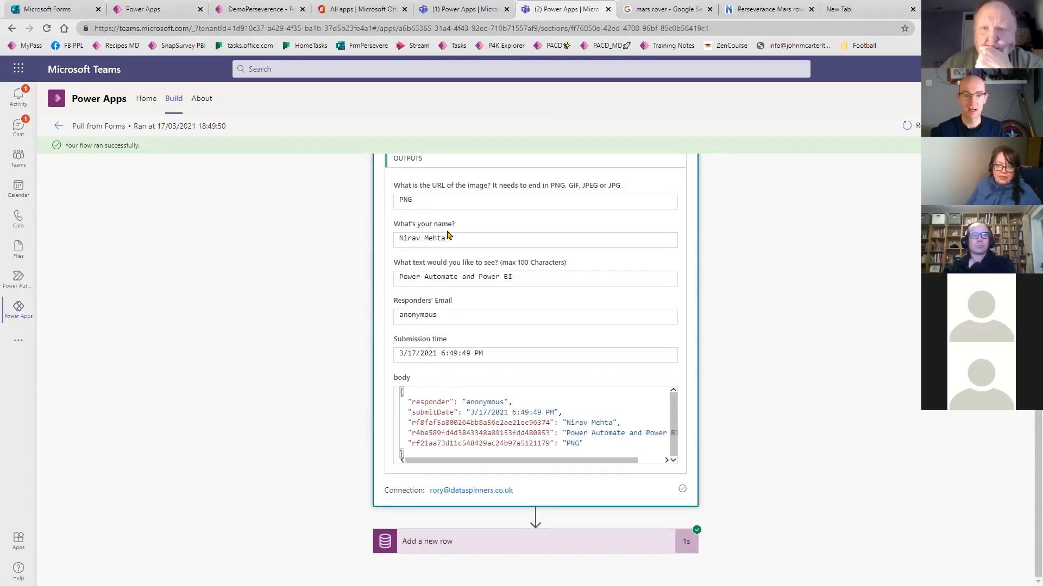
left_click(58, 126)
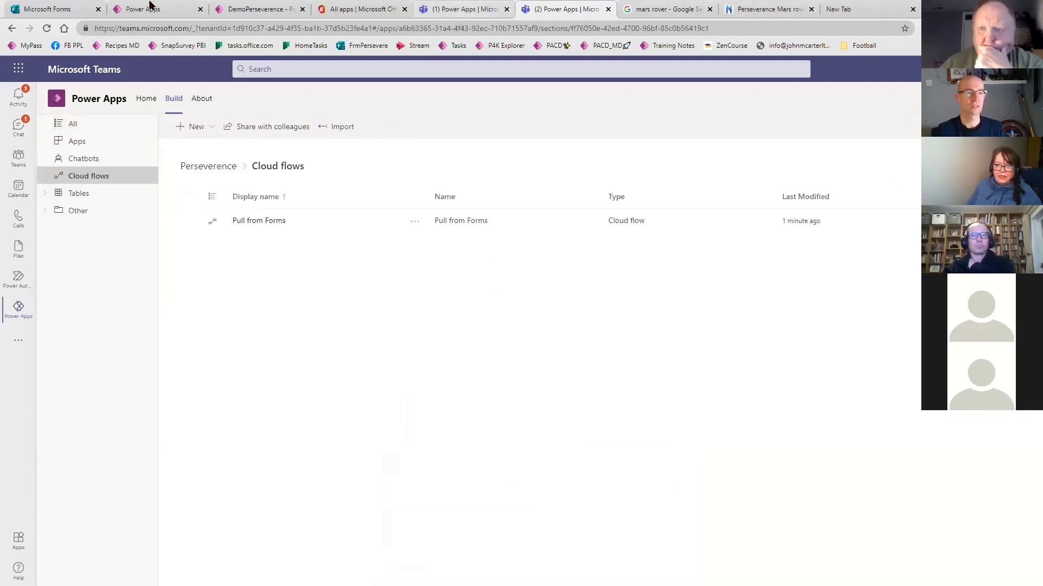
- Switch to Microsoft Forms, submit the filled-in Mars Perseverence Rover Slideshow response, and return to the Perseverence team's items in Power Apps
left_click(22, 8)
left_click(377, 536)
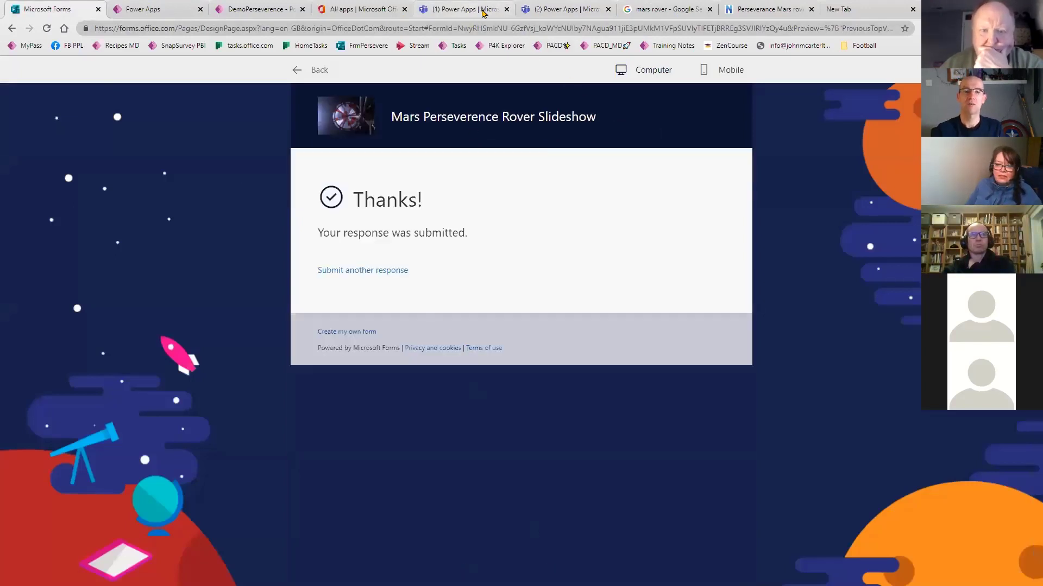
left_click(530, 13)
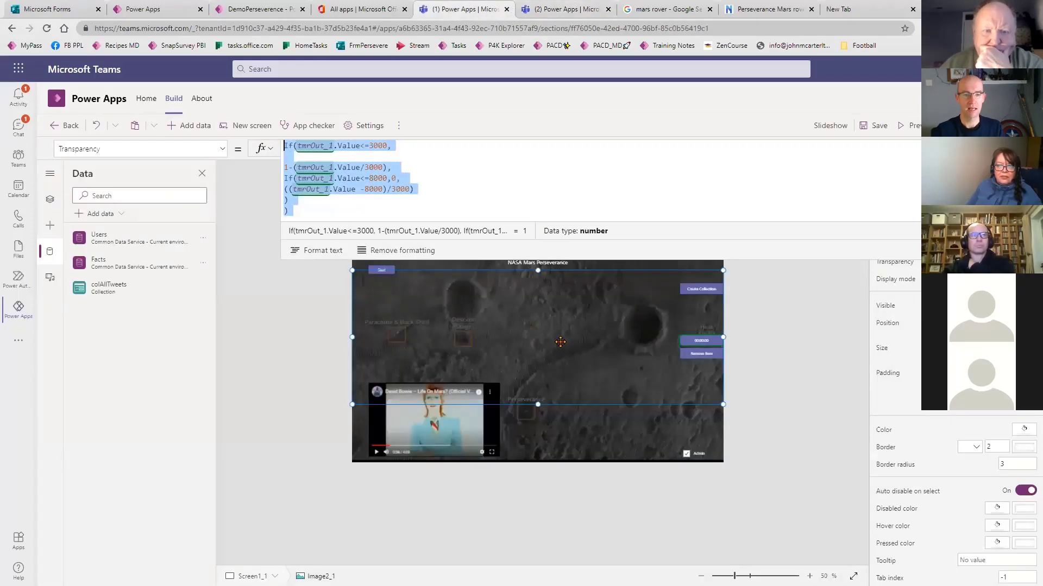
left_click(489, 10)
left_click(281, 325)
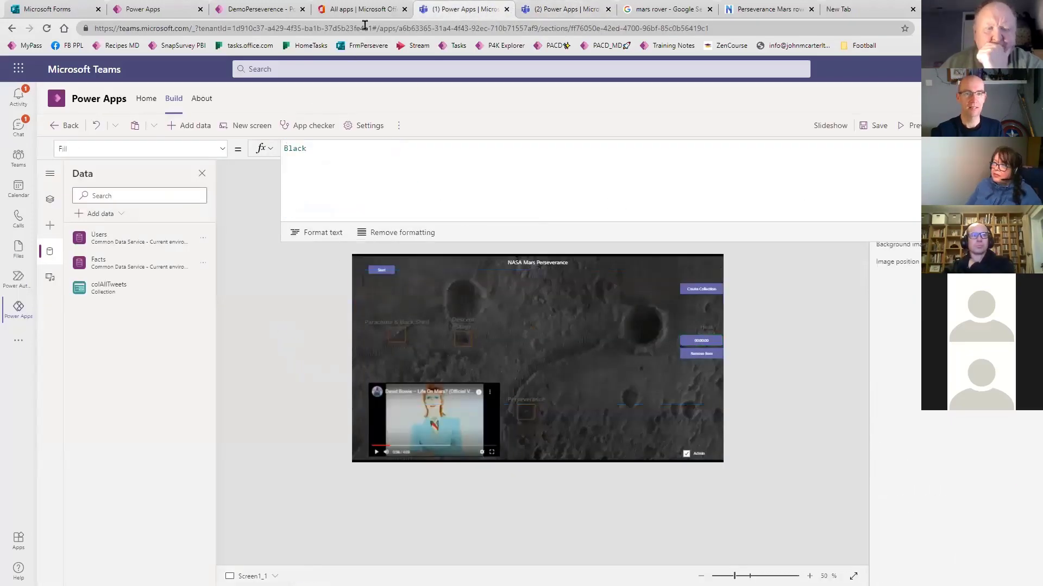
left_click(539, 12)
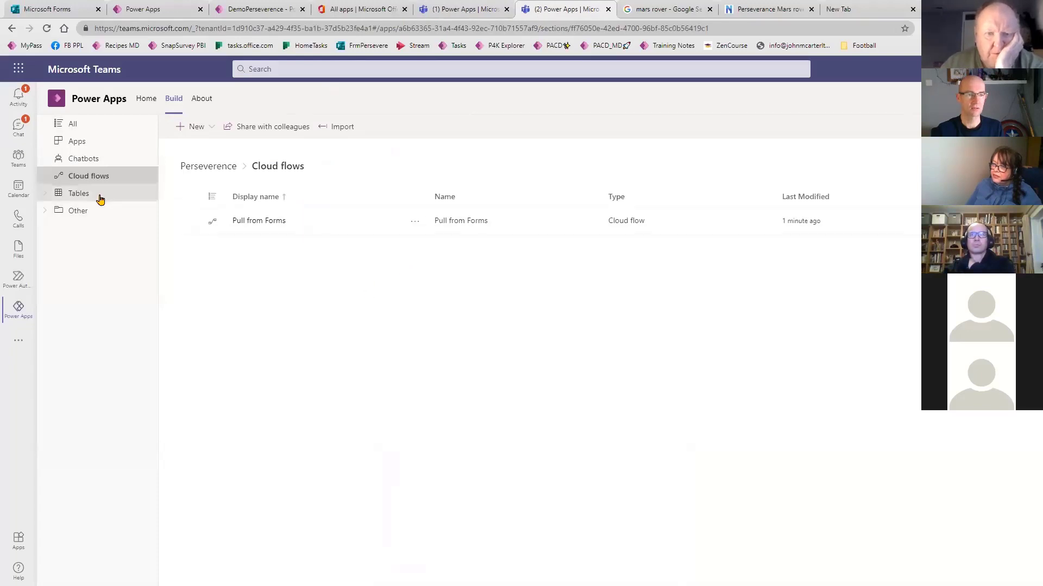
- Open the Presentation table's data to check the rows added from the form responses, and close the data view
left_click(79, 199)
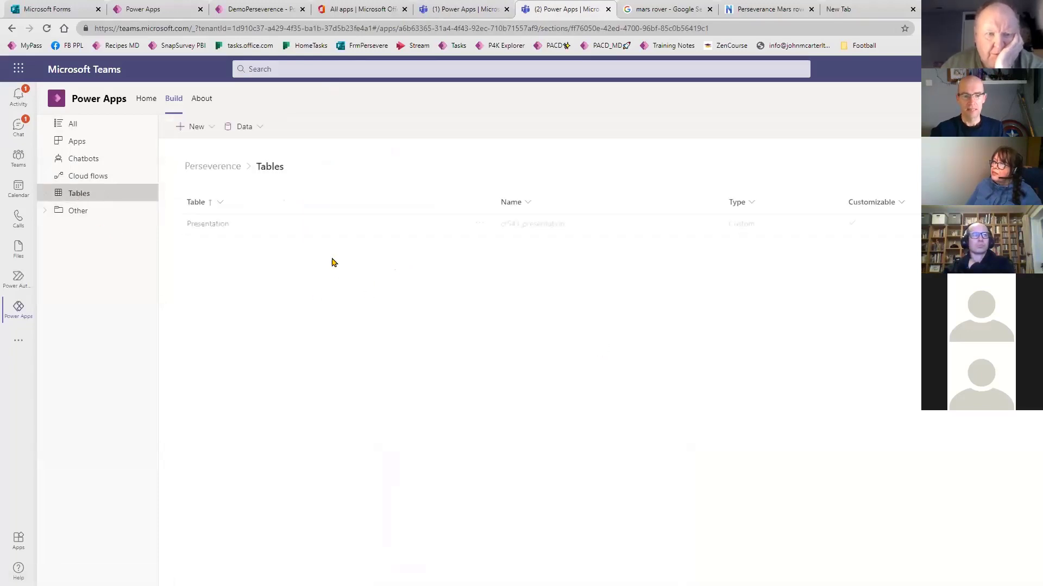
left_click(212, 225)
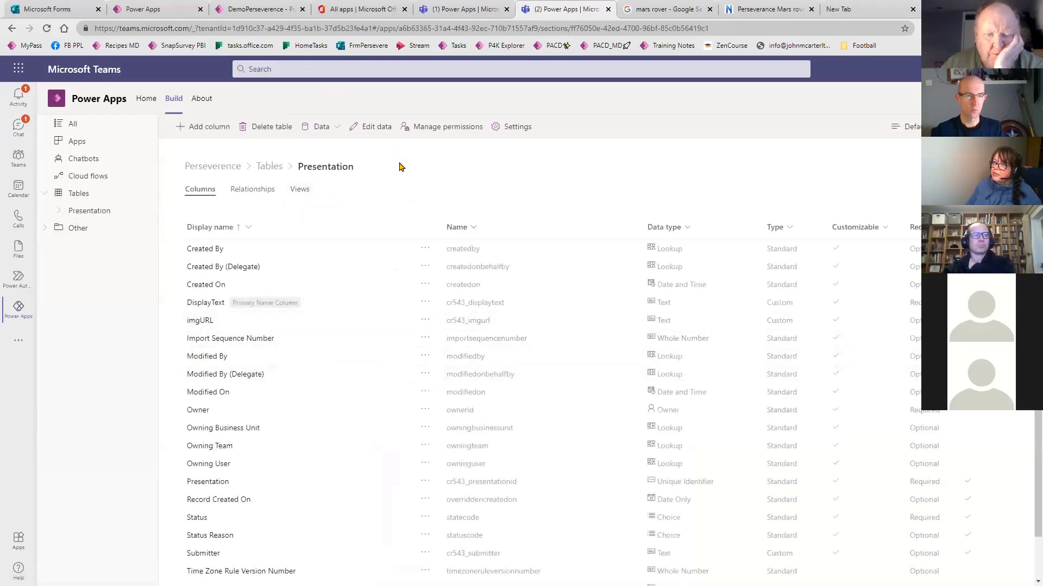
left_click(373, 129)
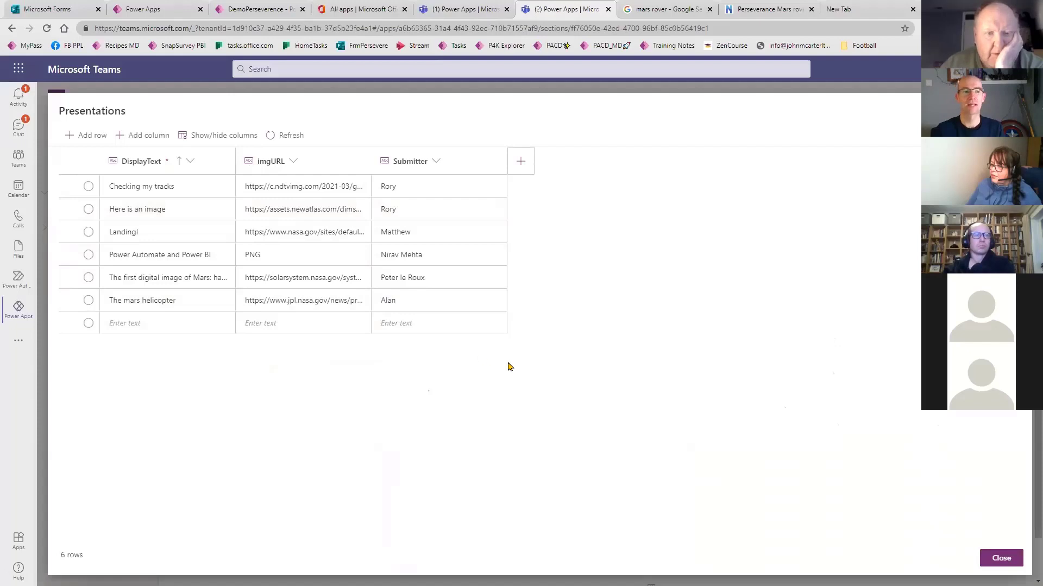
left_click(453, 12)
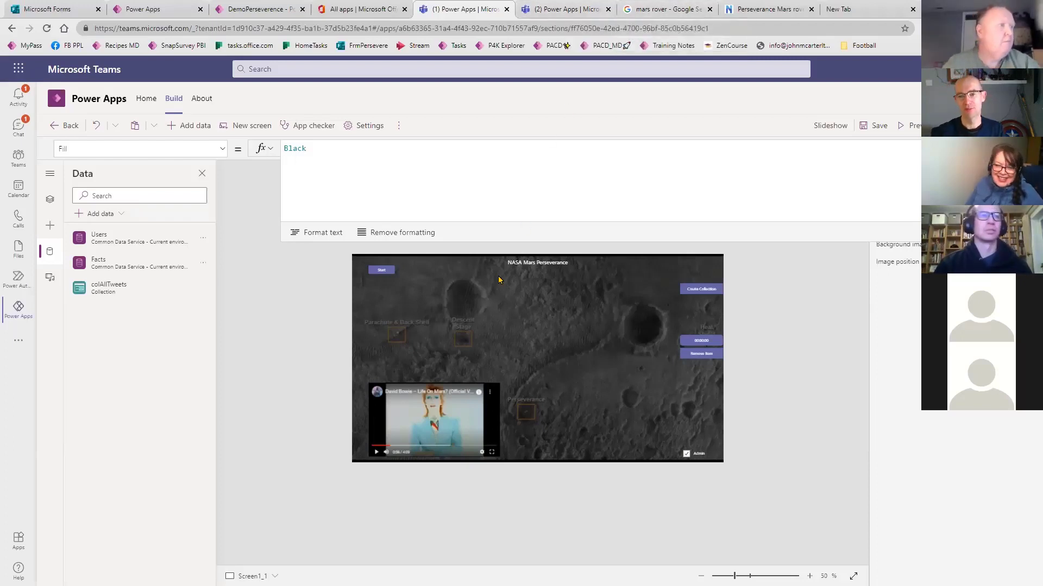
left_click(535, 16)
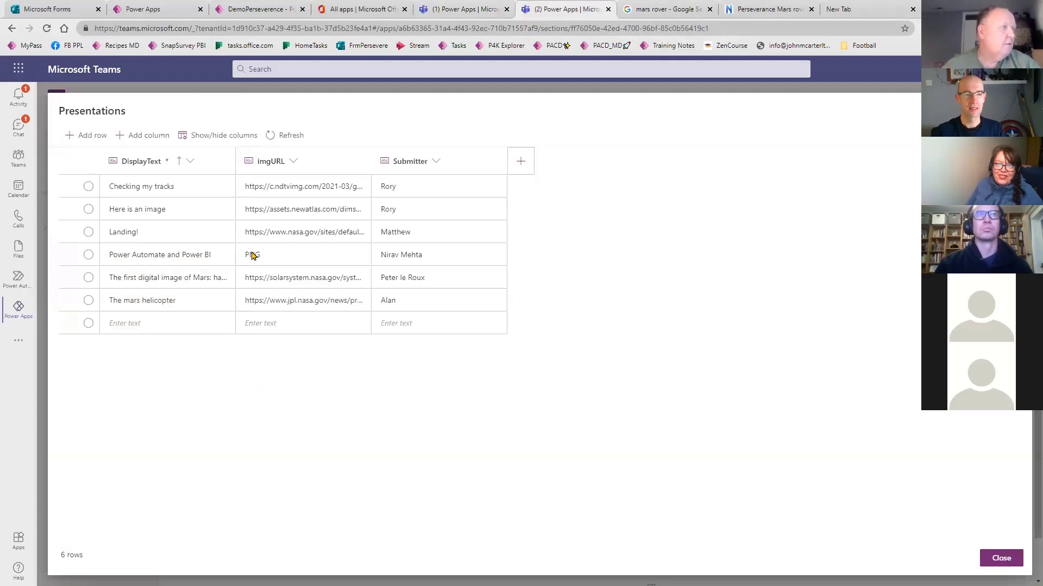
left_click(1001, 559)
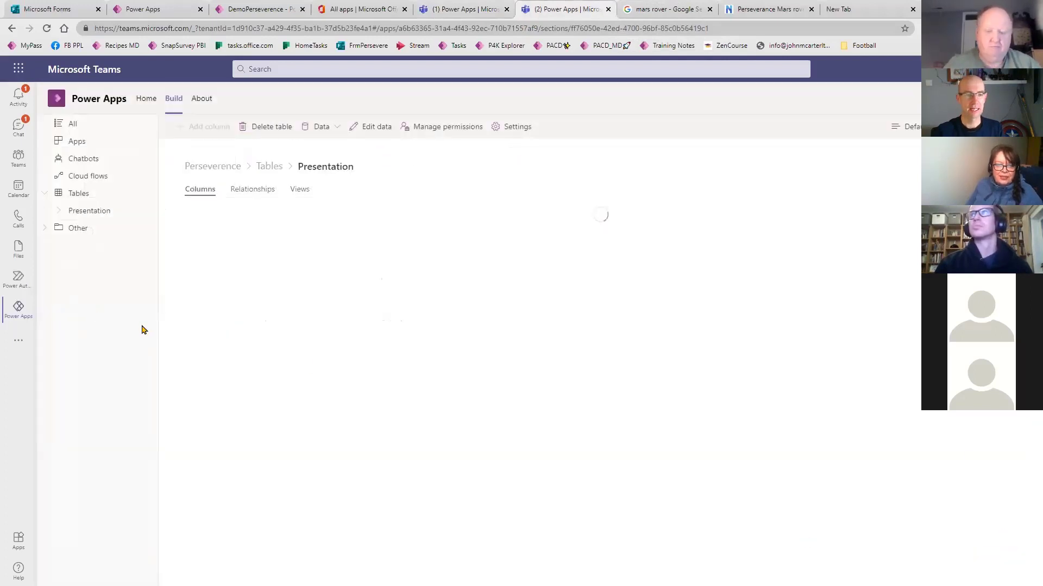
- Open the Perseverence Demo app for editing and add a new blank screen
left_click(76, 142)
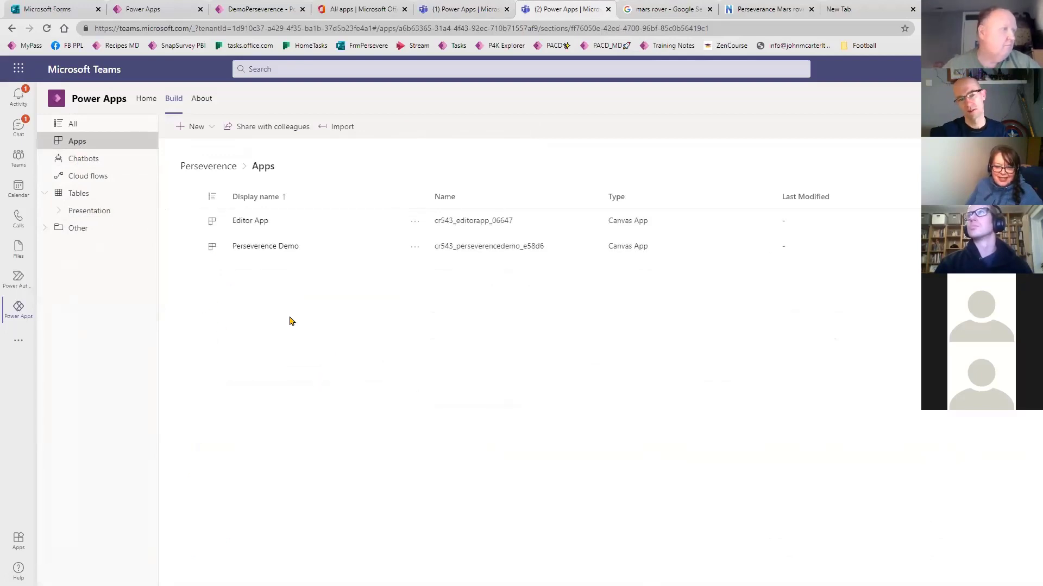
left_click(276, 248)
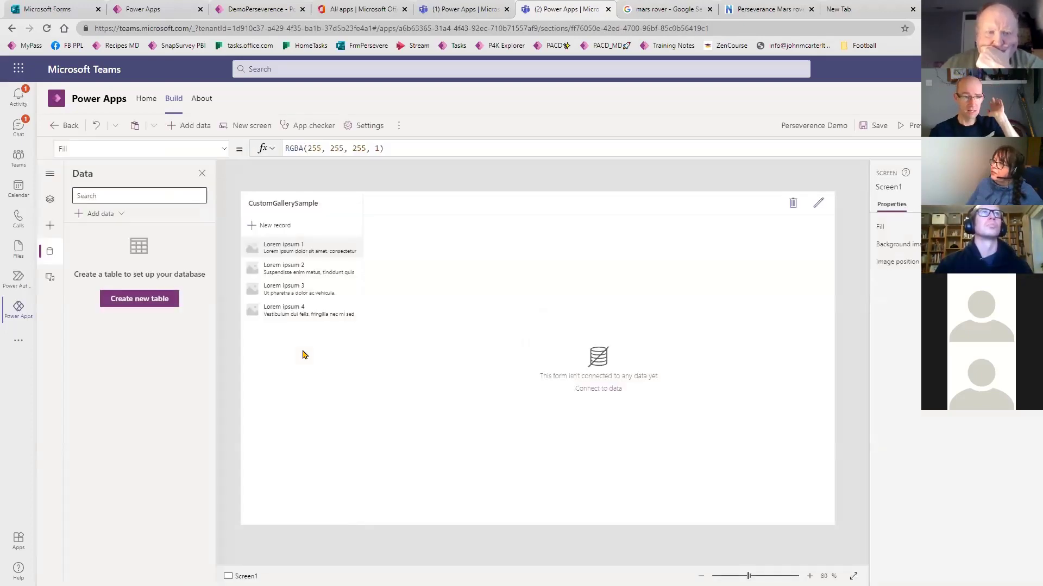
left_click(50, 199)
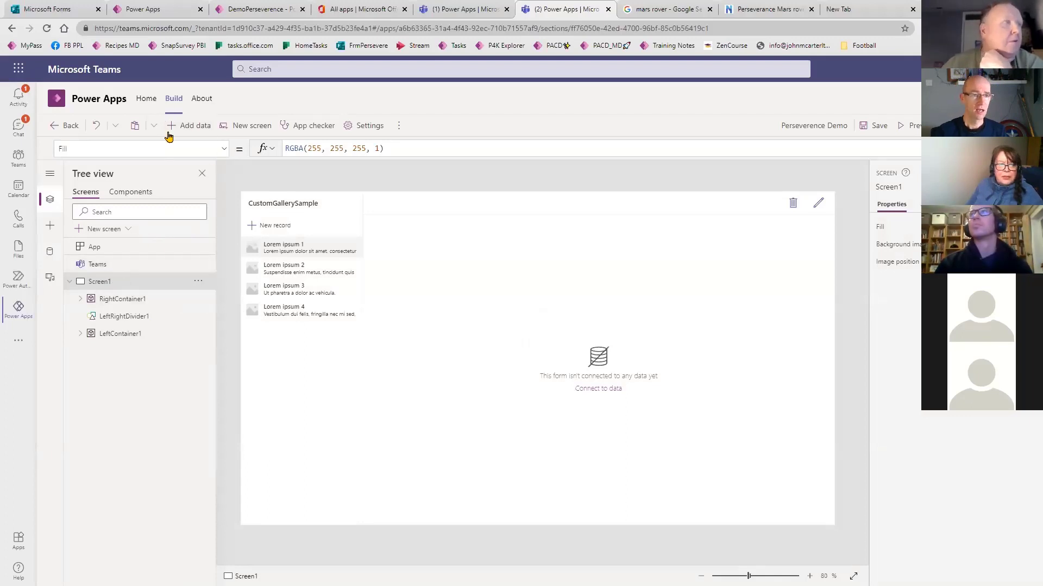
left_click(249, 126)
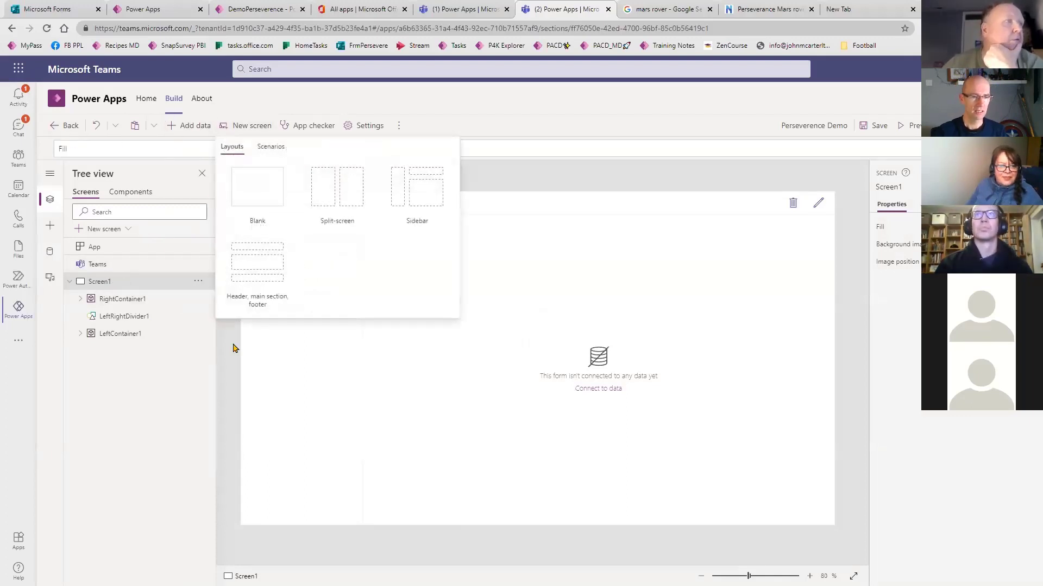
left_click(205, 351)
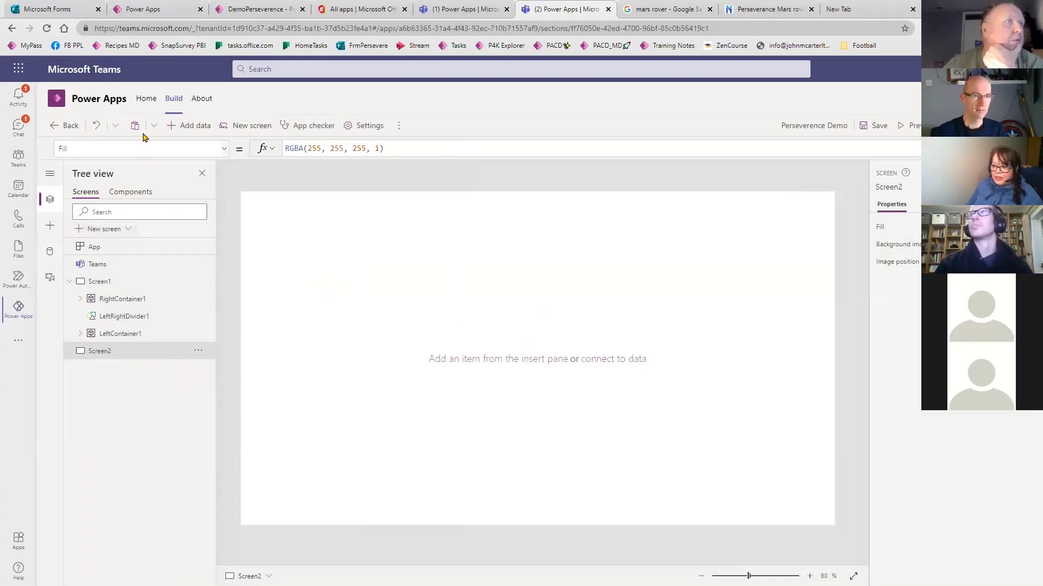
- Save the app and move Screen2 above Screen1 in the screen order
left_click(879, 125)
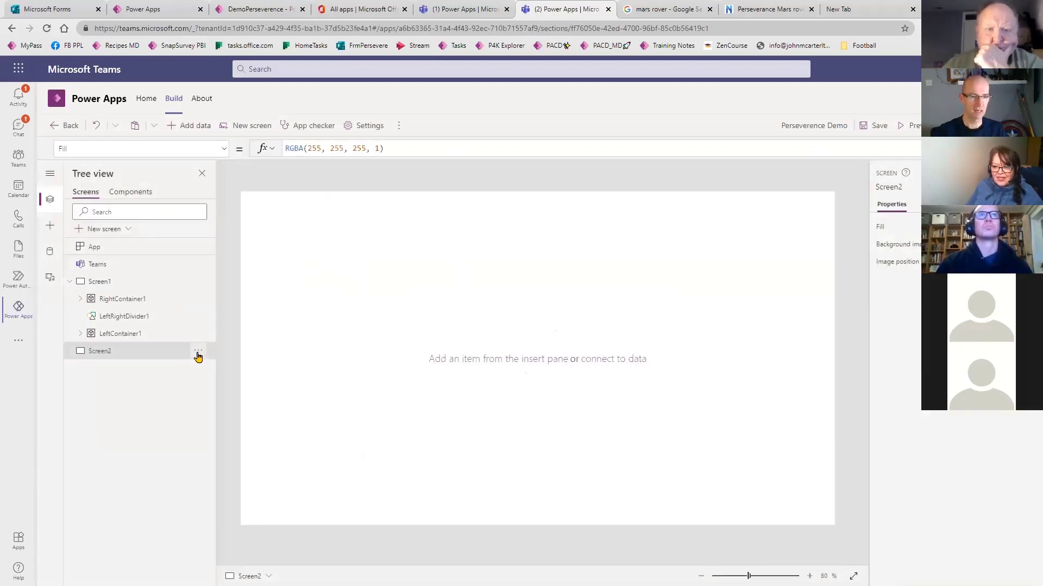
left_click(198, 356)
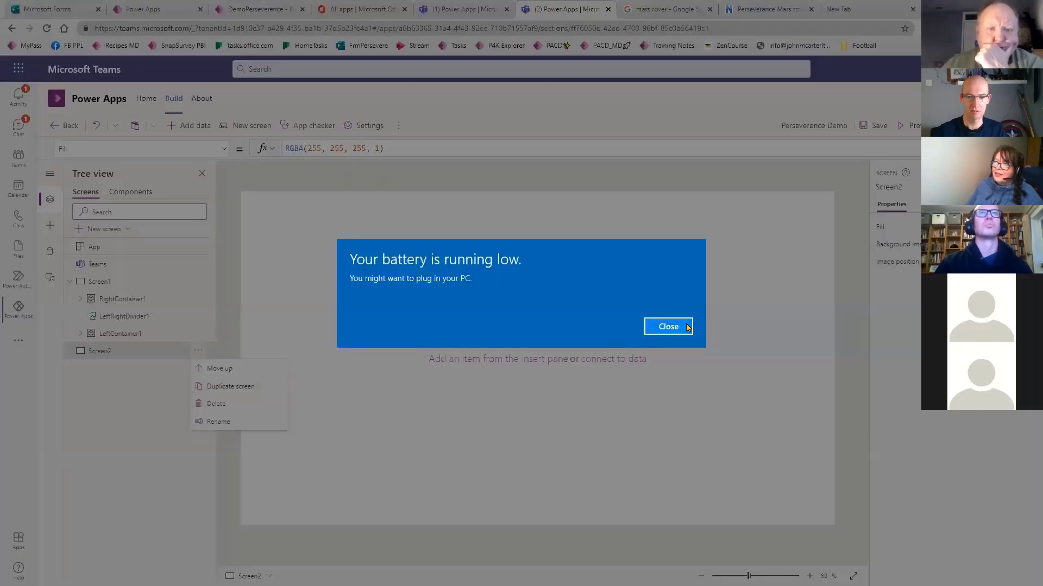
left_click(669, 327)
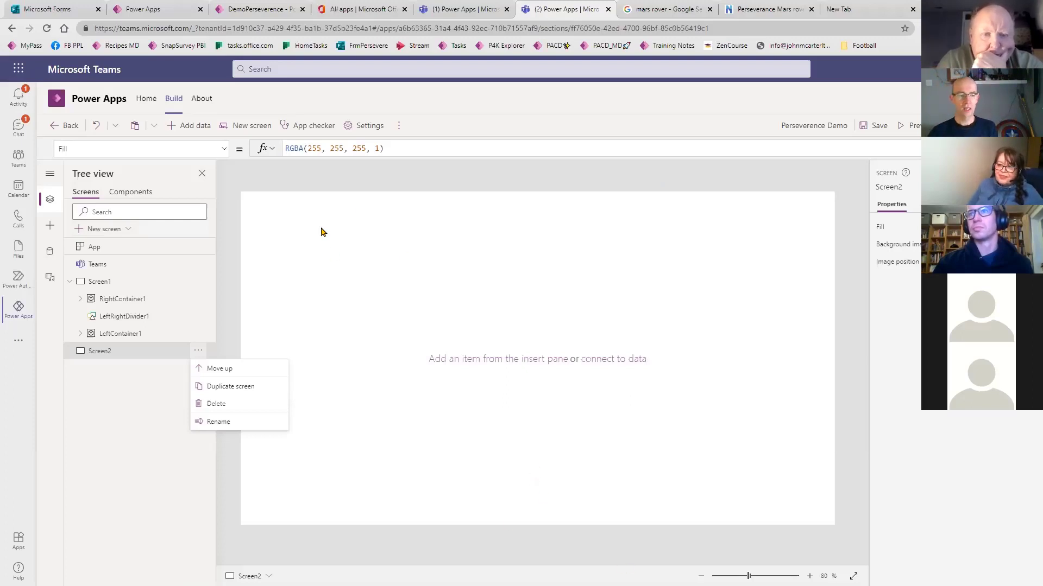
left_click(216, 374)
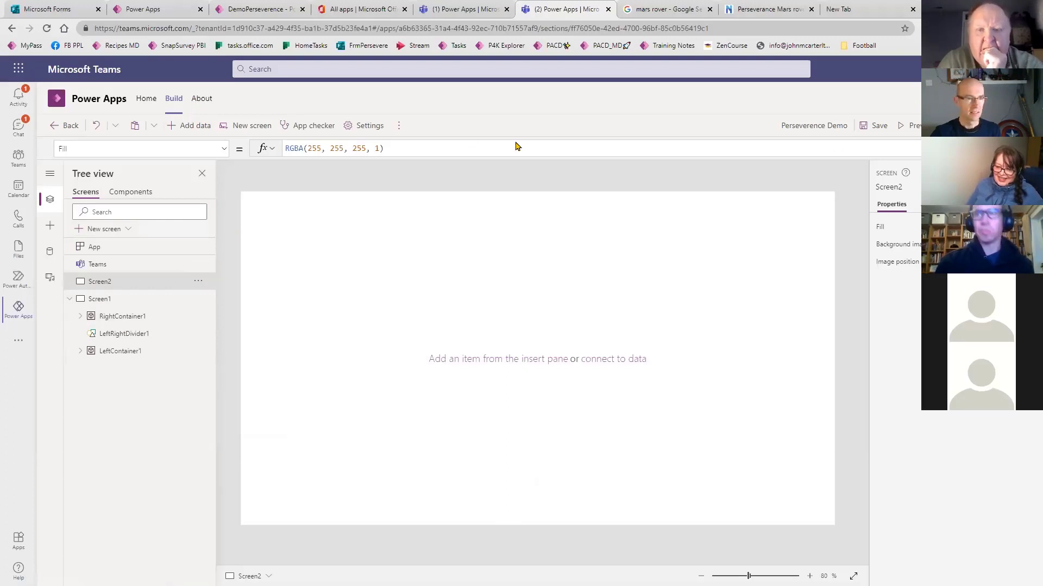
- Turn on Scale to fit in the app's screen size and orientation settings, apply it and return to the editor
left_click(364, 128)
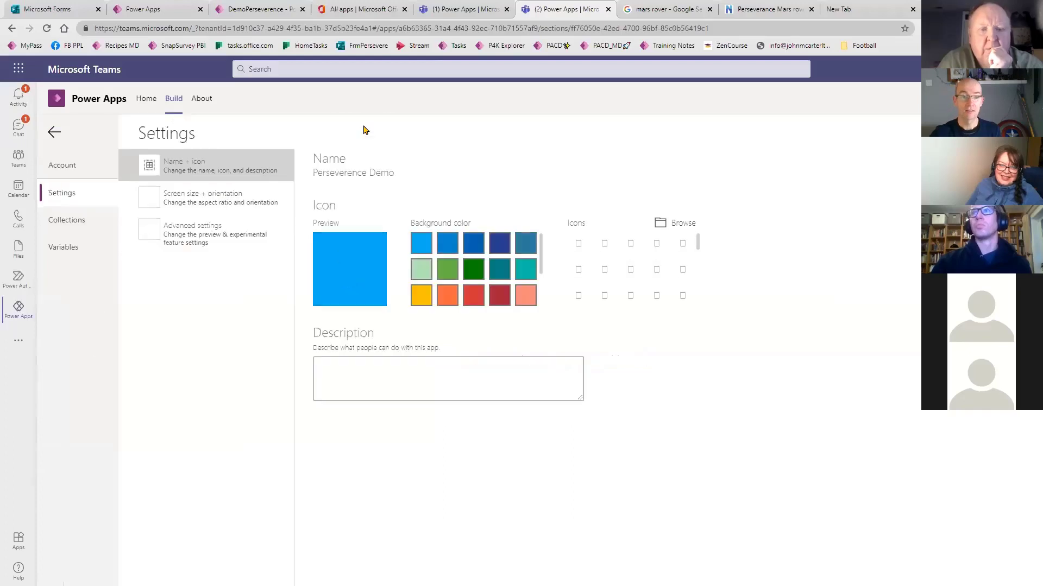
left_click(219, 225)
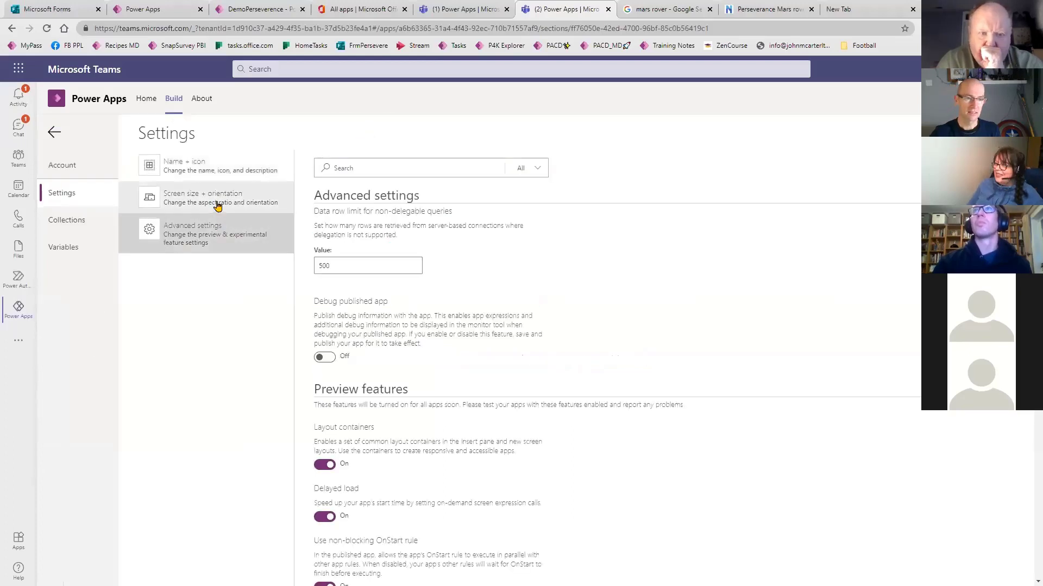
left_click(217, 205)
scroll(489, 435, "down", 3)
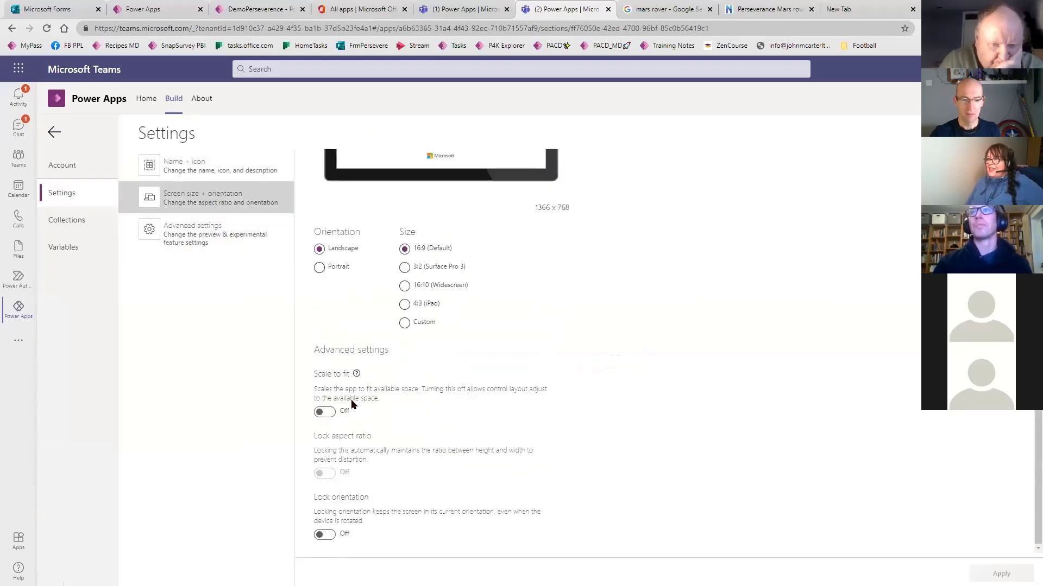
left_click(325, 413)
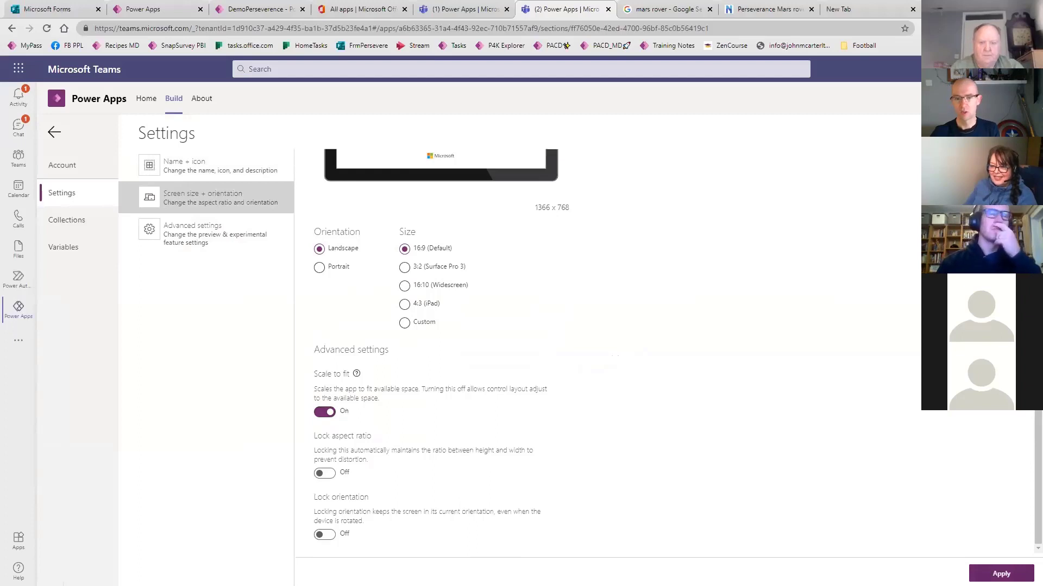
left_click(1001, 574)
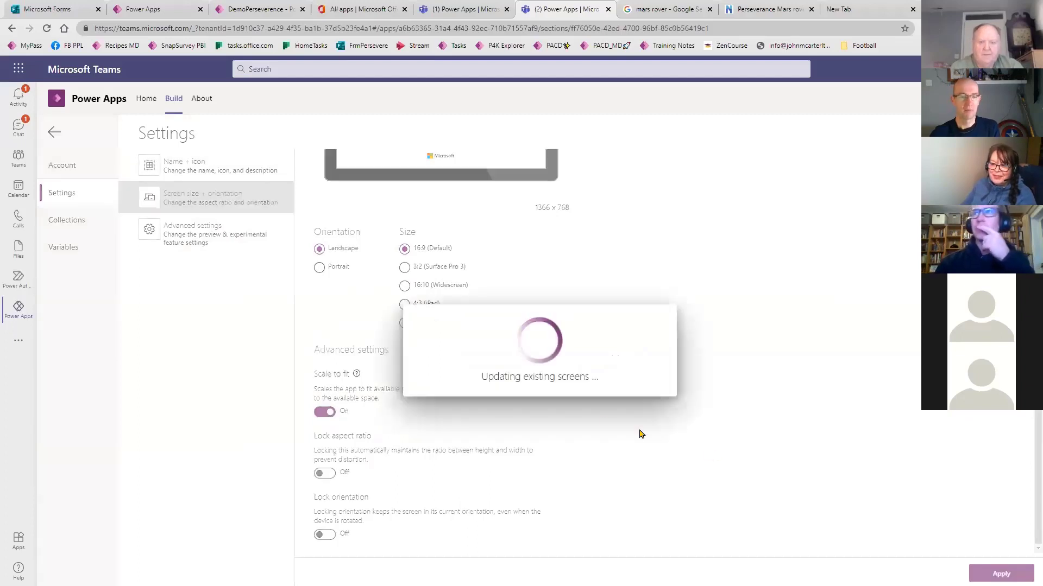
left_click(54, 133)
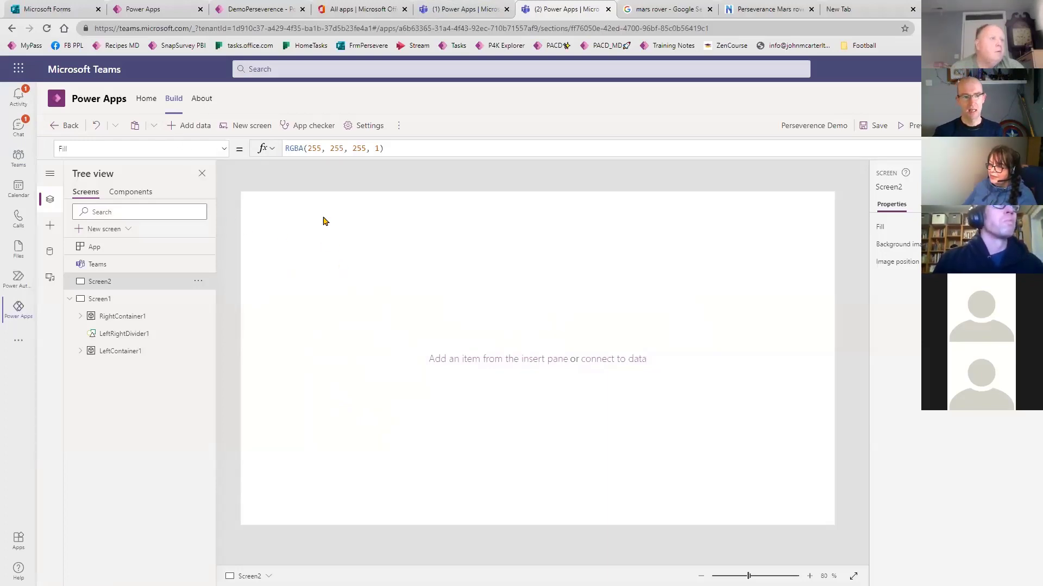
left_click(98, 211)
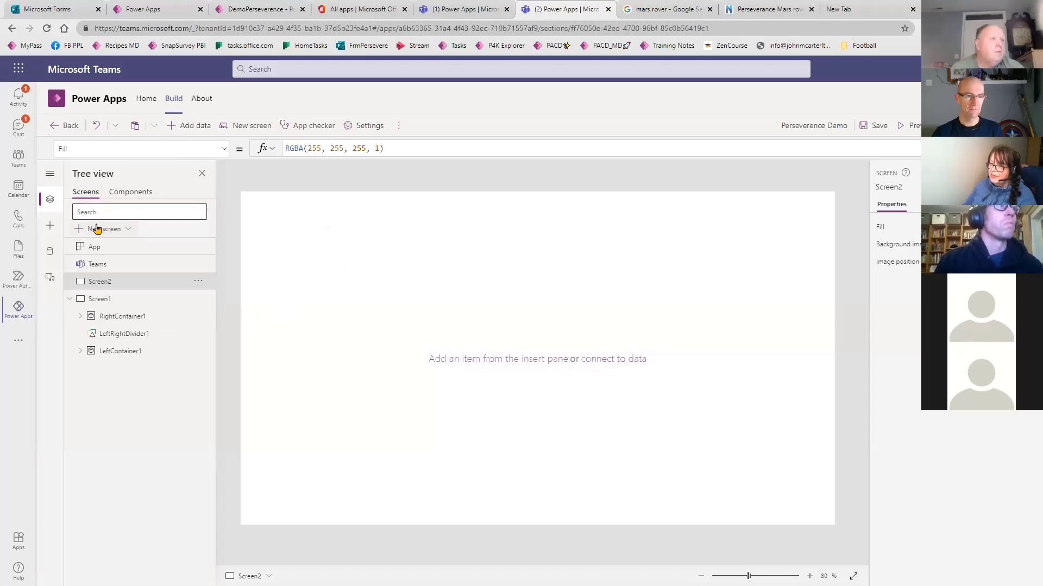
type("comp")
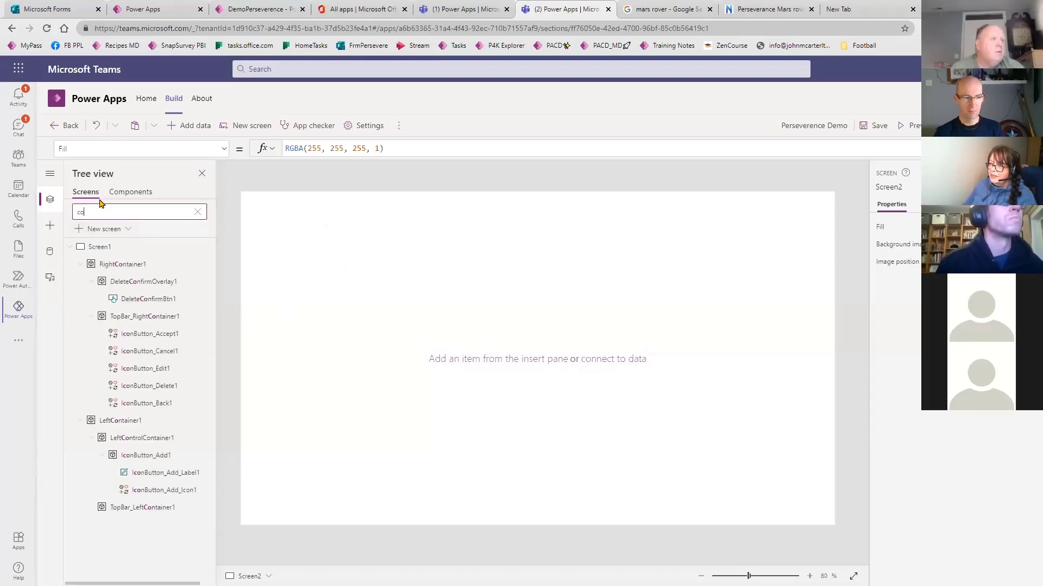
key("BackSpace")
key("BackSpace")
key("BackSpace")
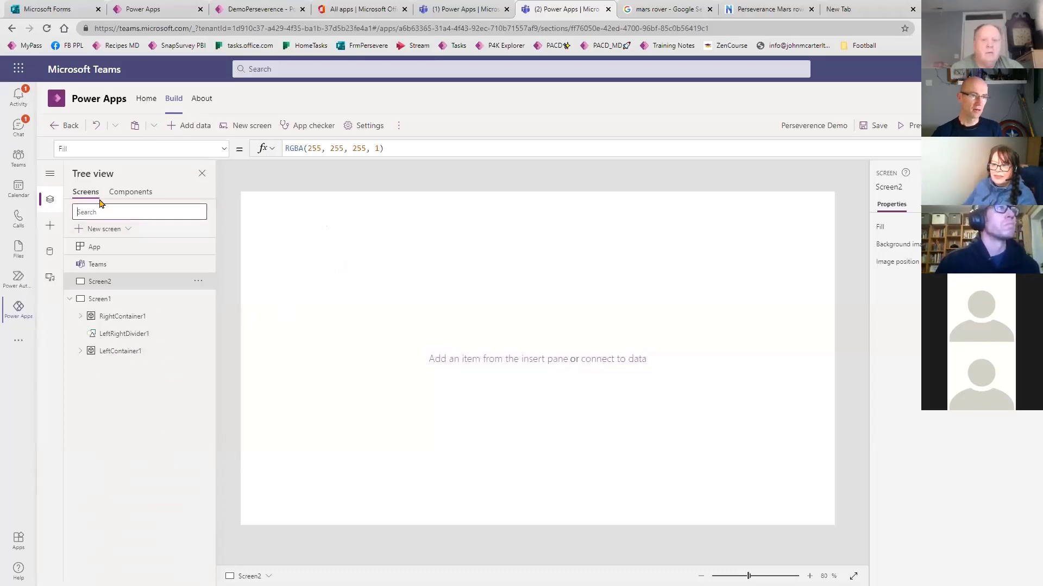
- Insert a container in the upper-left corner of Screen2 and stretch it to fill the whole screen
left_click(50, 225)
left_click(110, 194)
type("co")
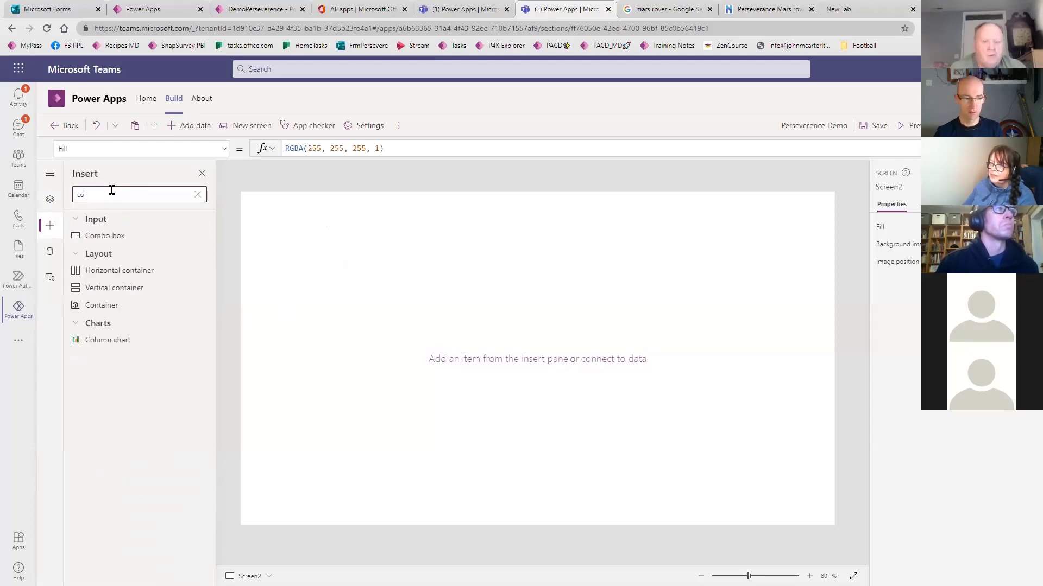
type("mp")
key("BackSpace")
key("BackSpace")
key("BackSpace")
key("BackSpace")
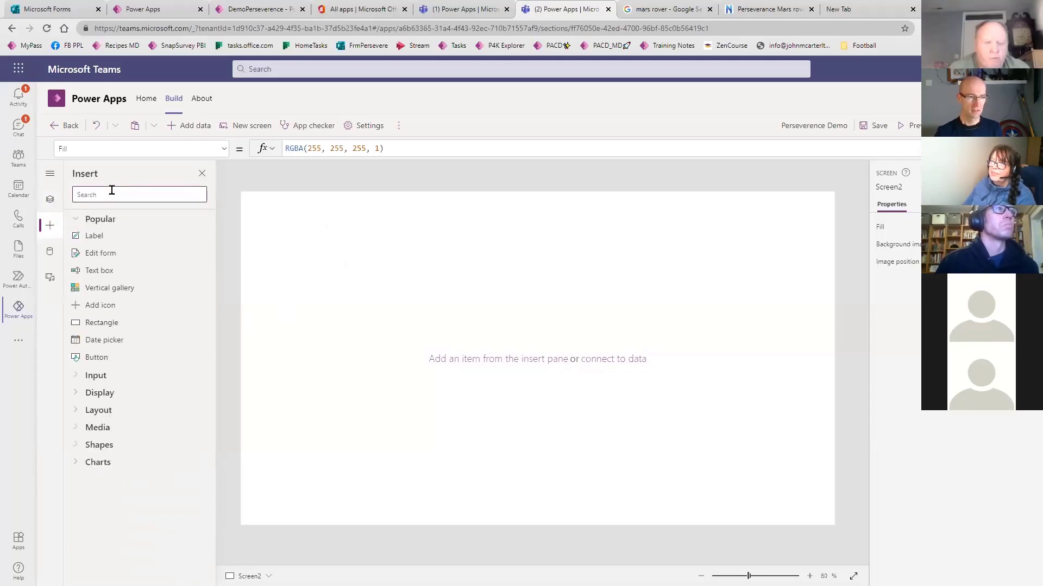
type("con")
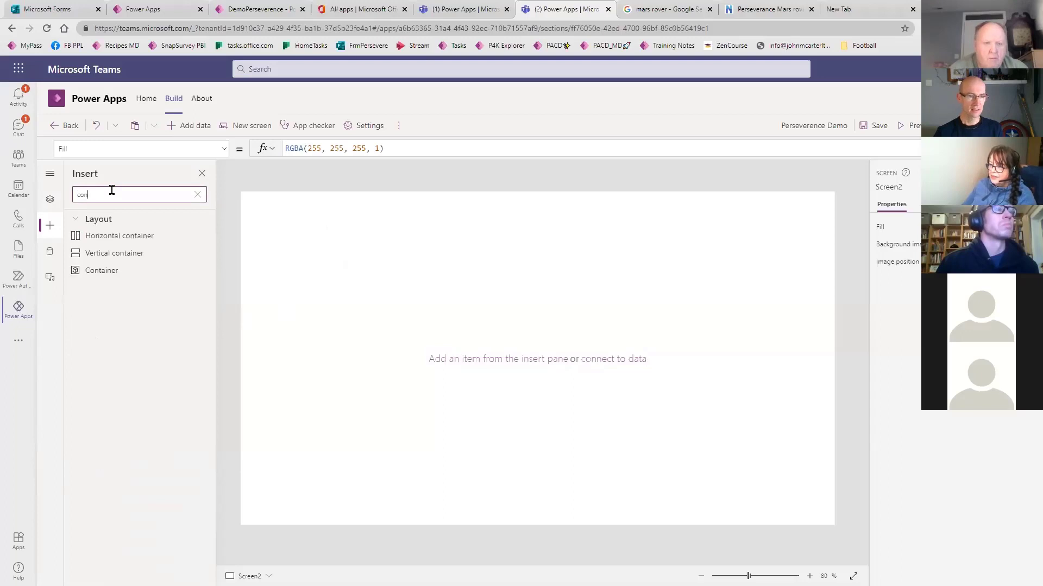
left_click_drag(146, 270, 240, 191)
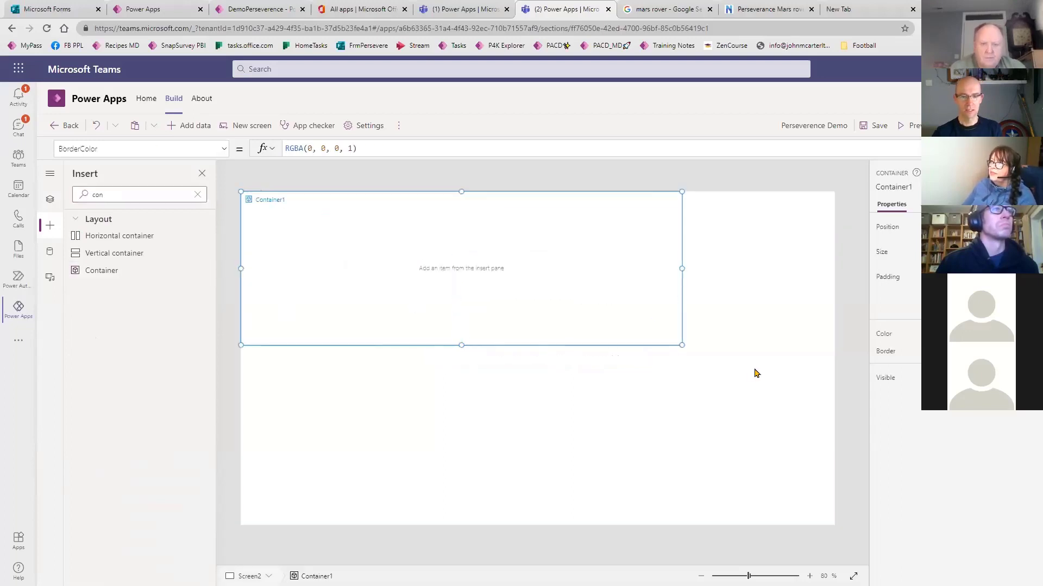
left_click_drag(686, 347, 880, 560)
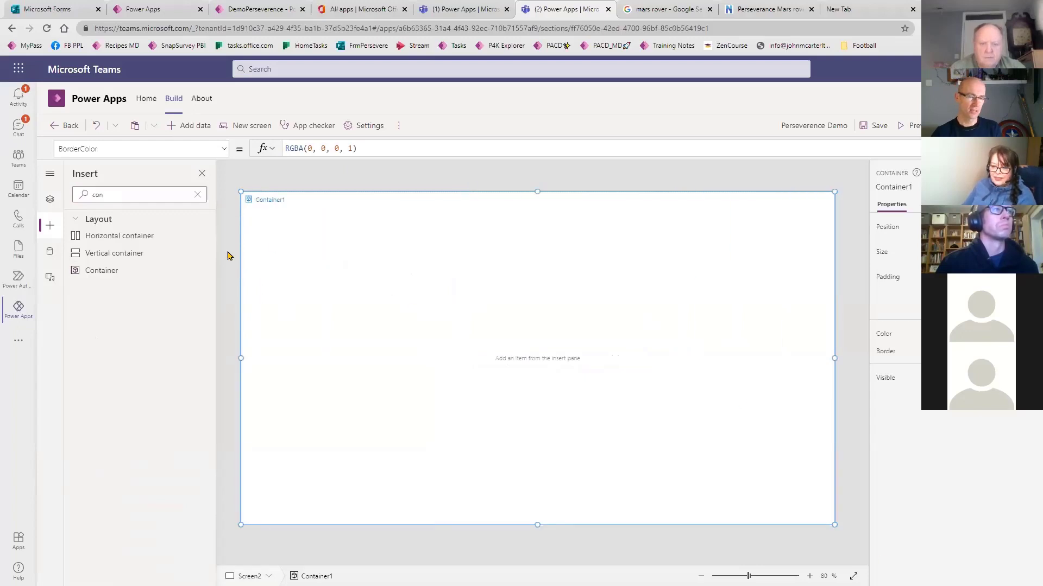
- Insert an image control inside Container1 and stretch it to fill the whole container
left_click(130, 198)
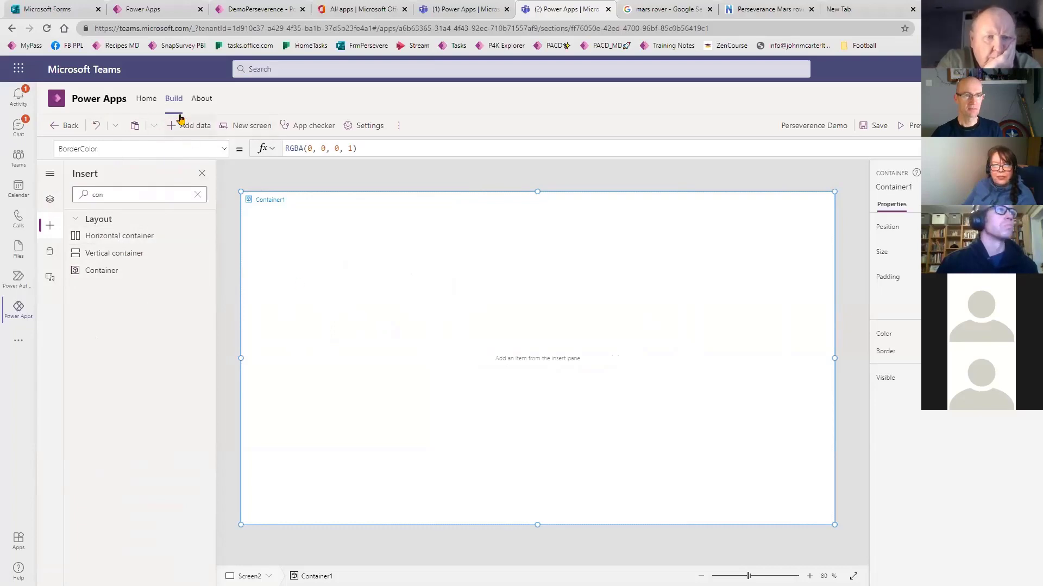
left_click(50, 229)
left_click(47, 227)
left_click(130, 195)
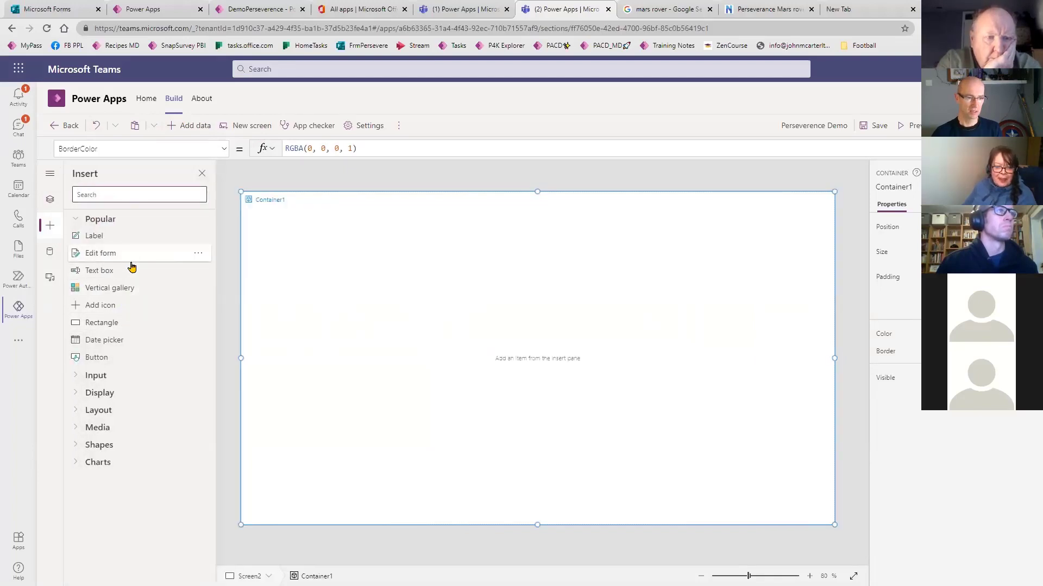
type("ima")
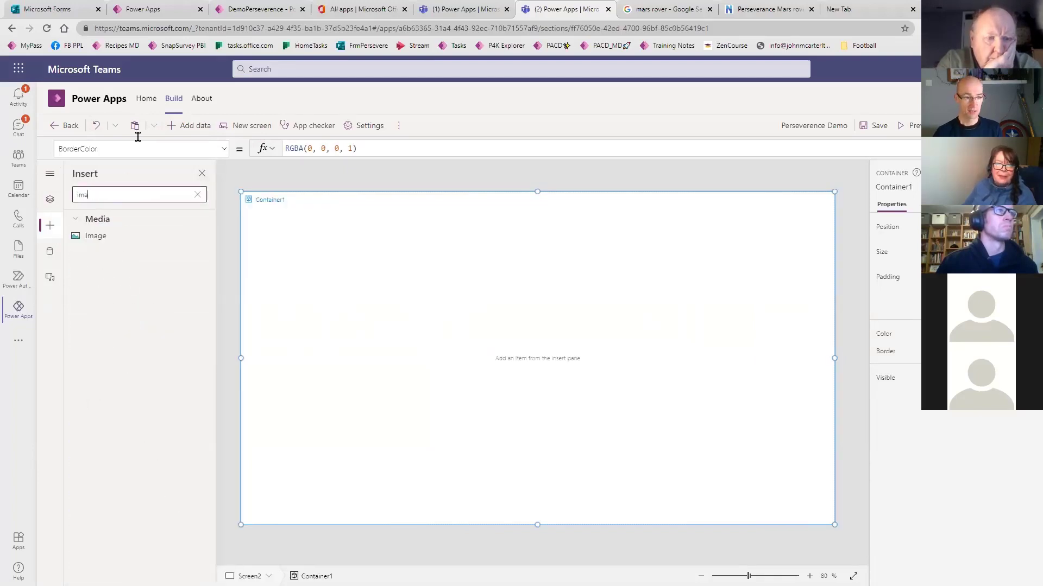
left_click_drag(96, 236, 241, 191)
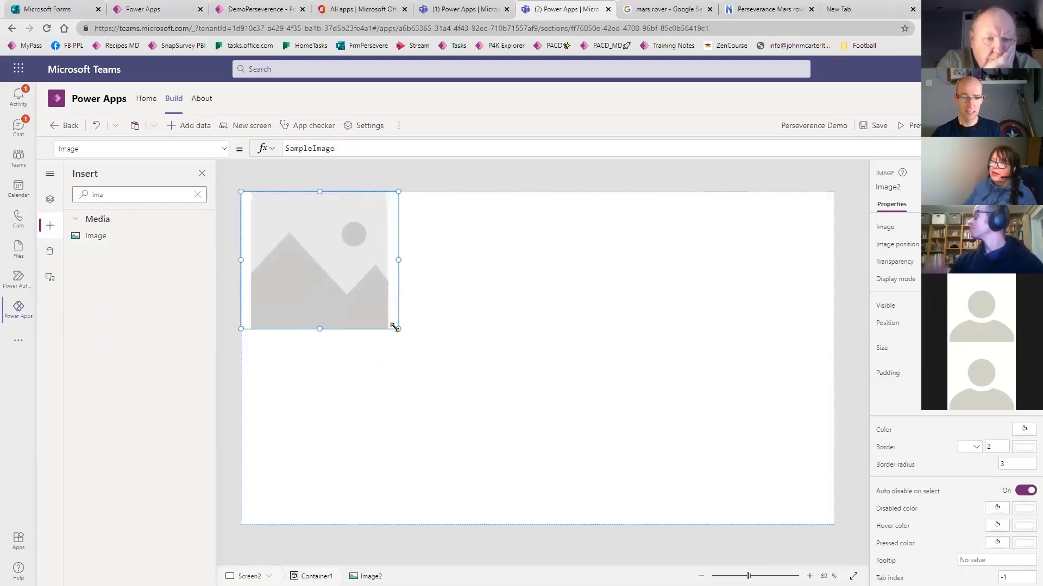
left_click_drag(394, 327, 834, 524)
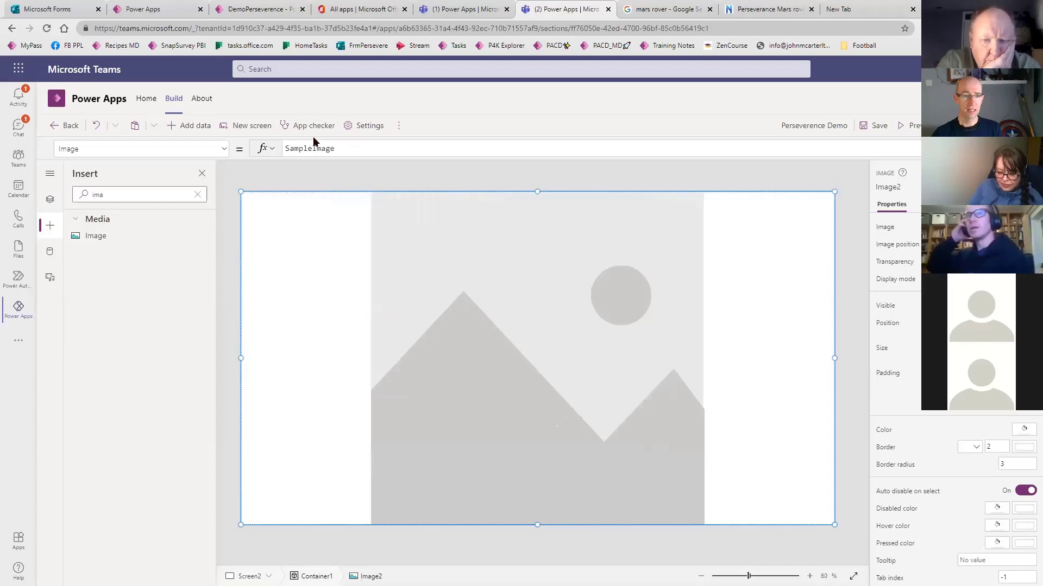
left_click_drag(347, 149, 233, 139)
type("\"")
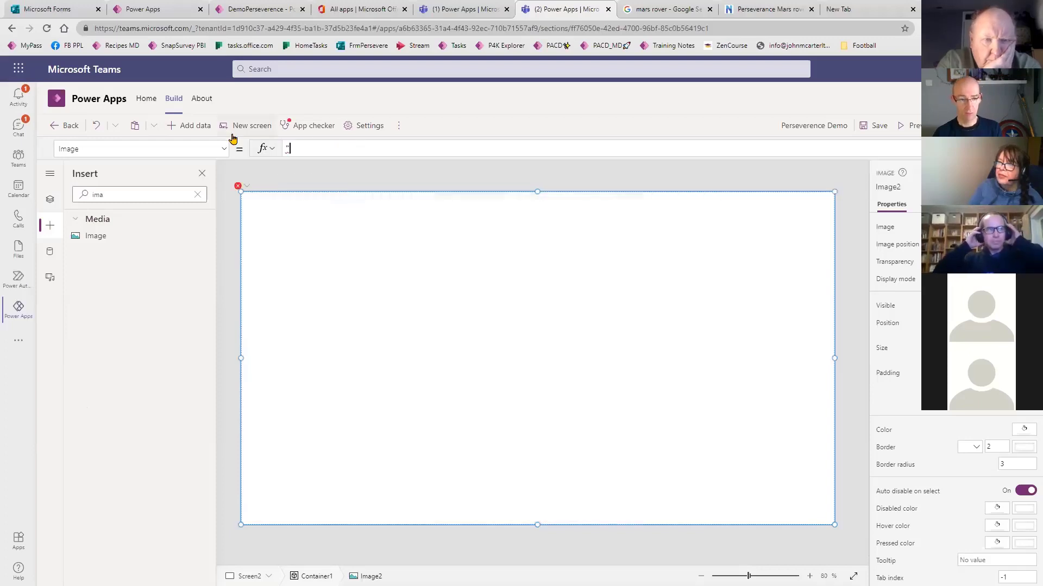
type("https://c.ndtvimg.com/2021-03/g5vdpsp8_mars-rover-preservence_625x300_06_March_21.jpg")
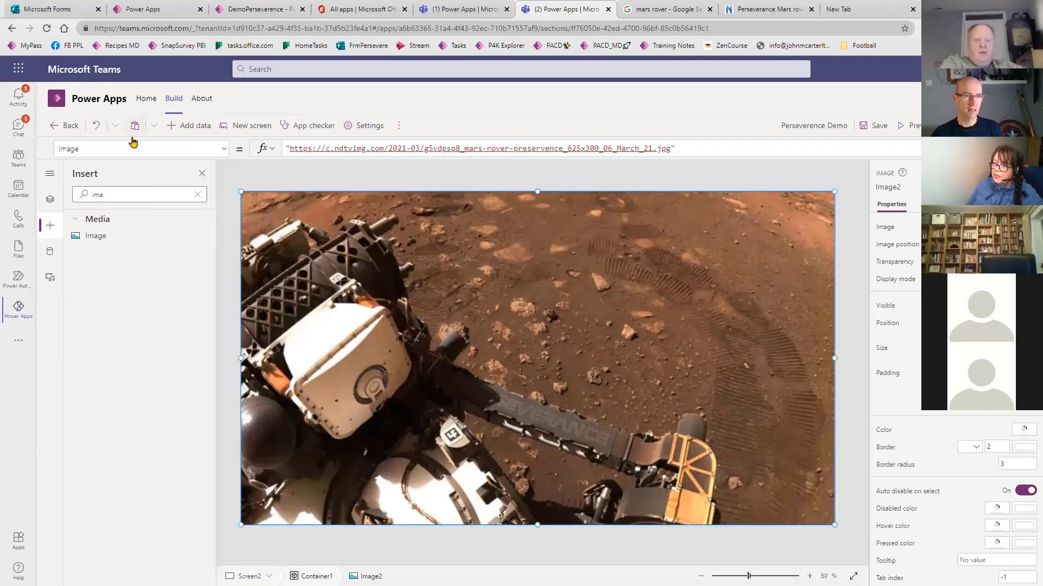
- Insert a label over the rover image and stretch it to cover the full screen, 1366 by 768
double_click(92, 194)
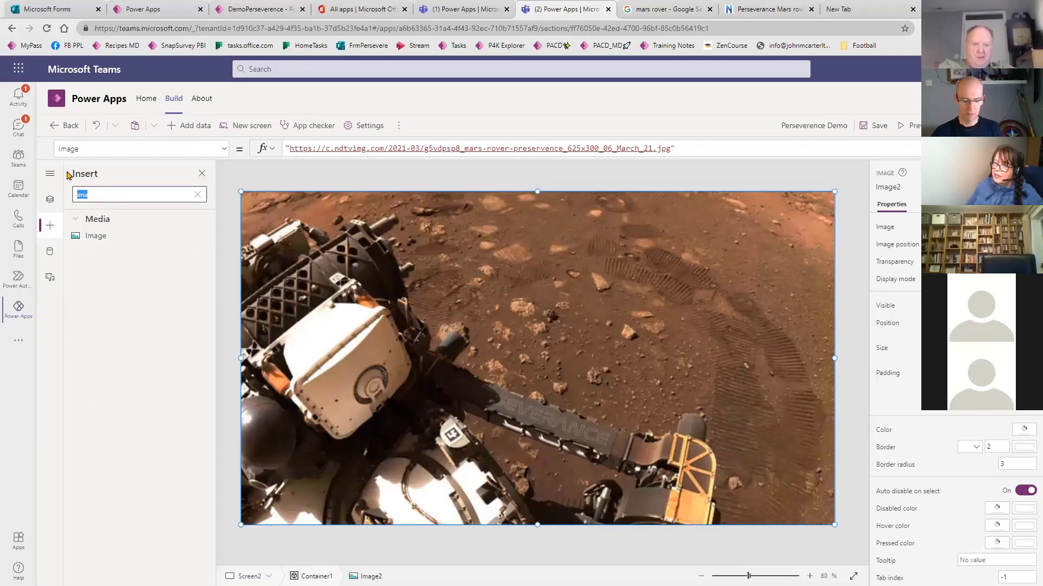
type("lab")
key("BackSpace")
key("BackSpace")
key("BackSpace")
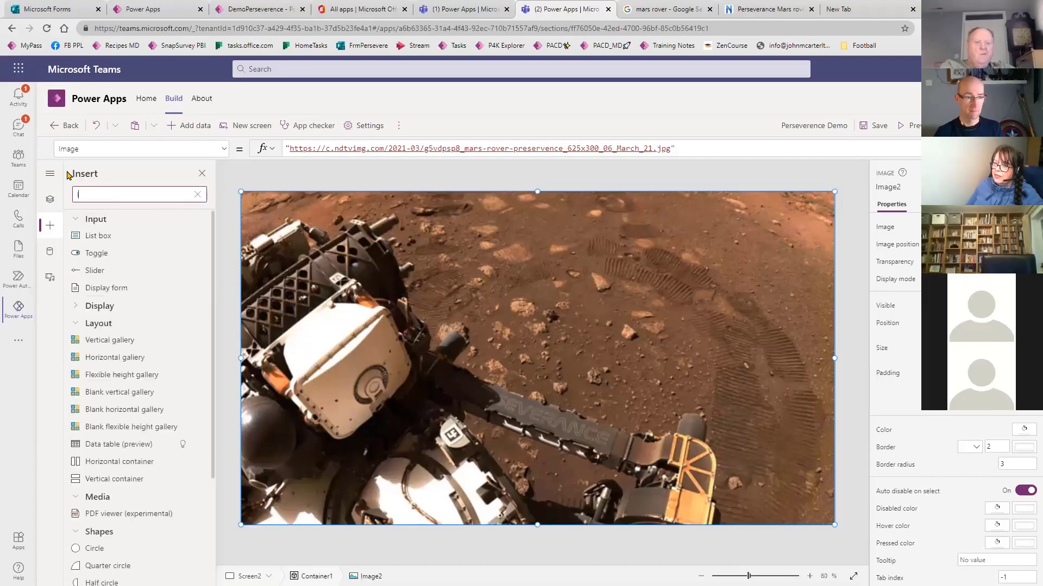
left_click_drag(102, 238, 241, 192)
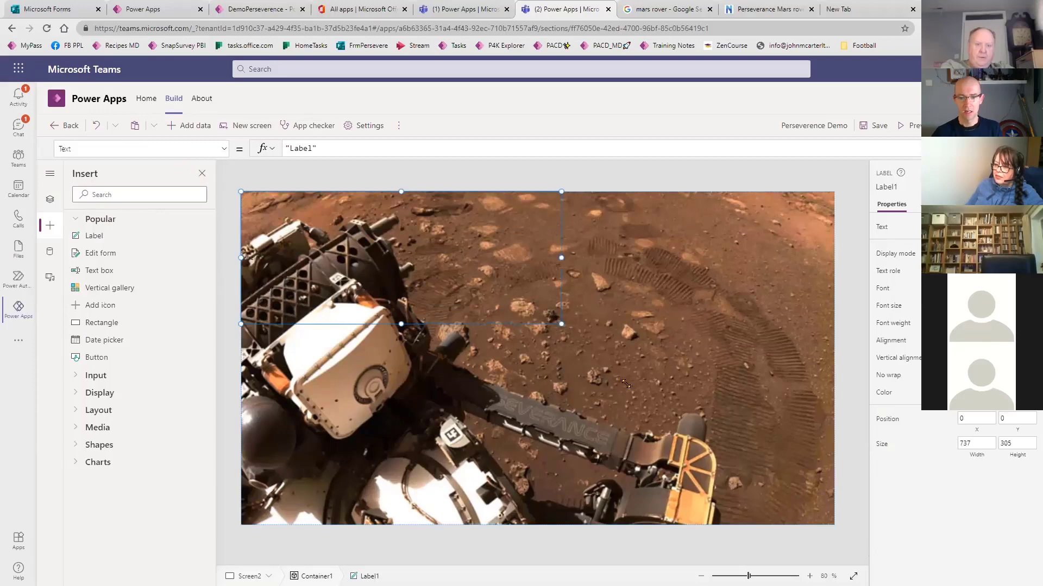
left_click_drag(626, 384, 834, 525)
- Set the label's Color property to RGBA(0,0,0,0.5)
left_click(94, 150)
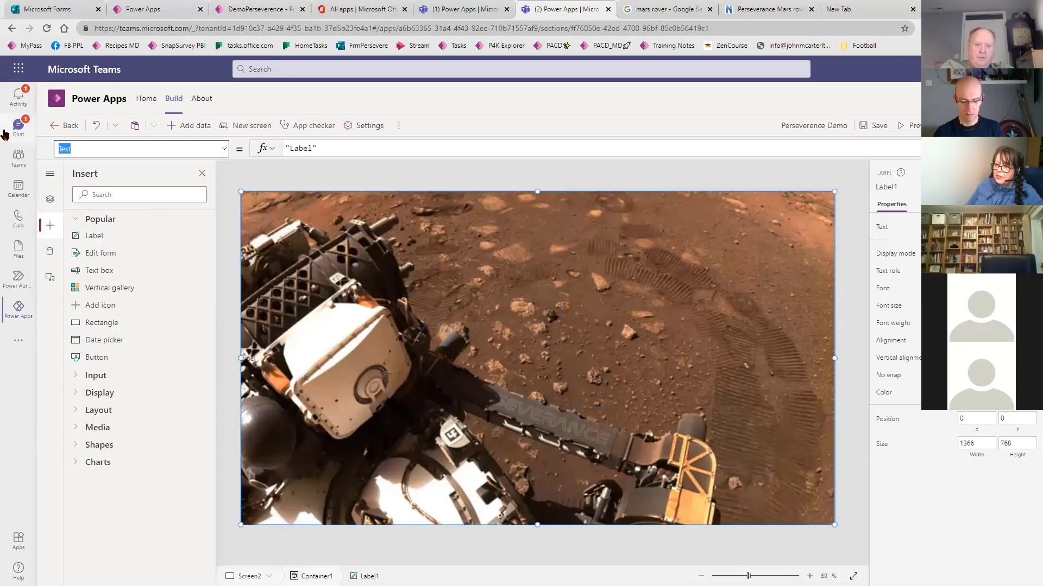
type("f")
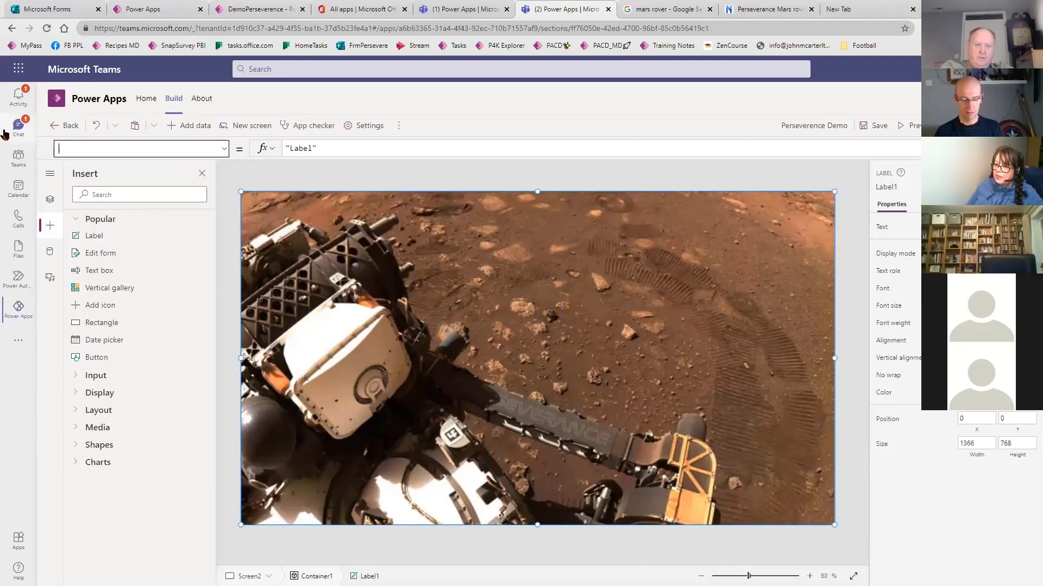
type("Color")
key("Return")
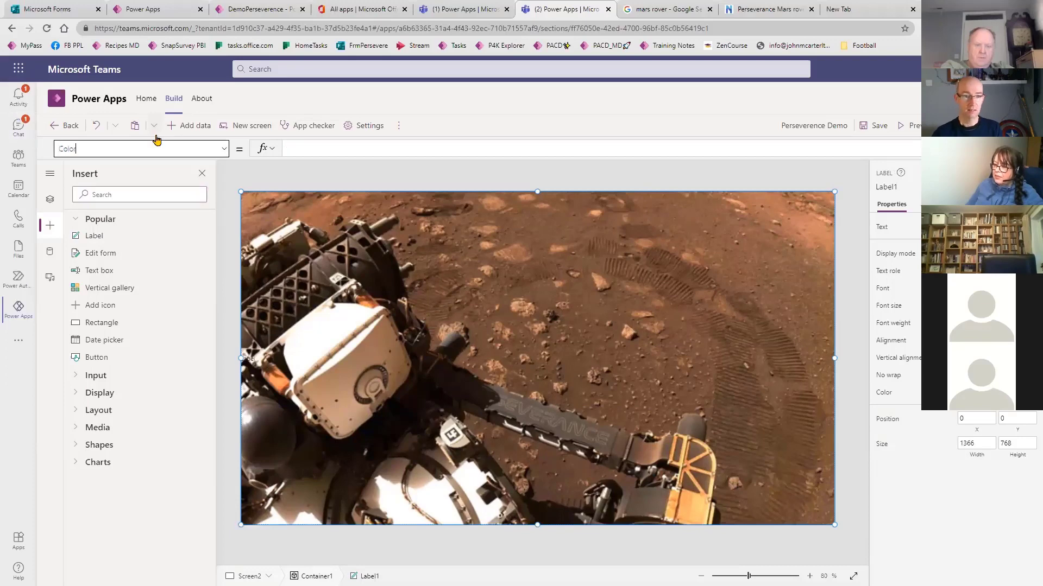
left_click(308, 147)
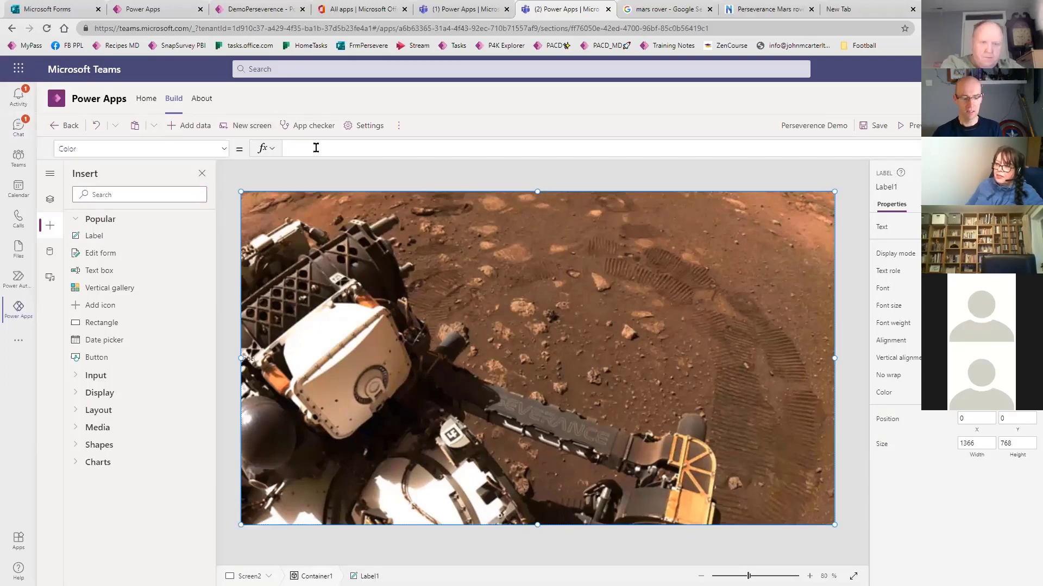
type("RGBA")
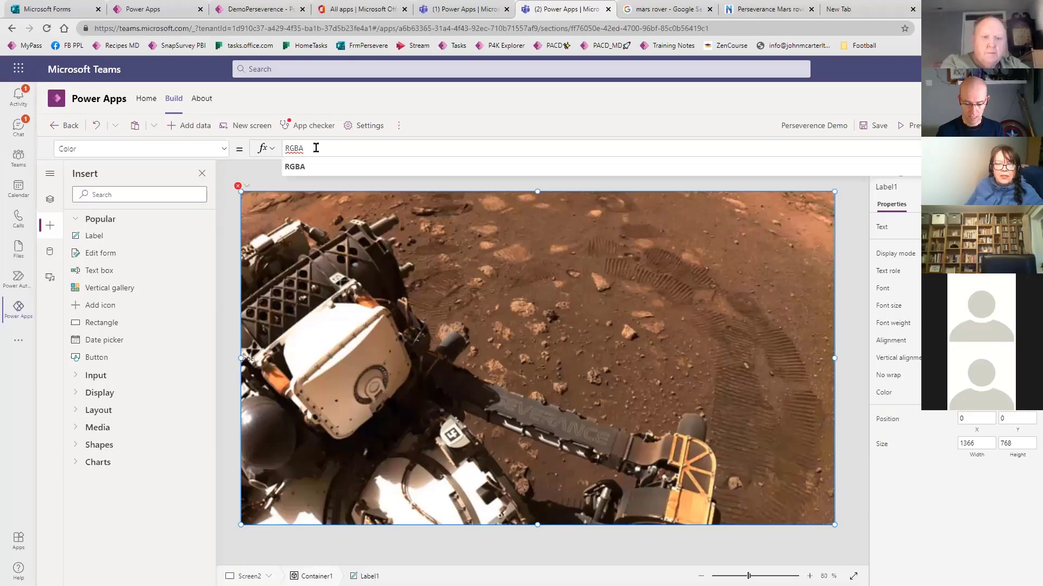
type("(0,0")
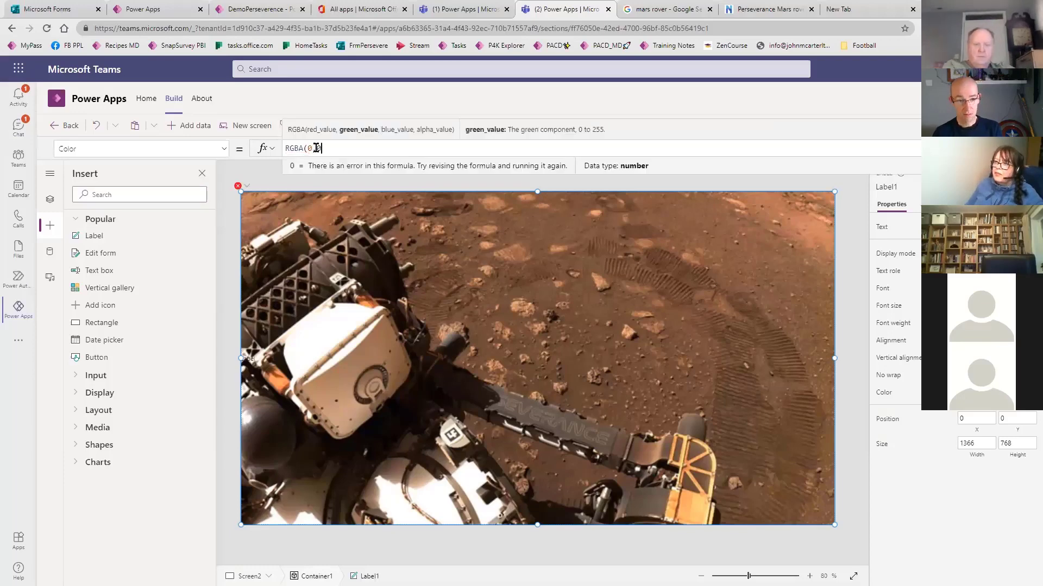
type(",0,0")
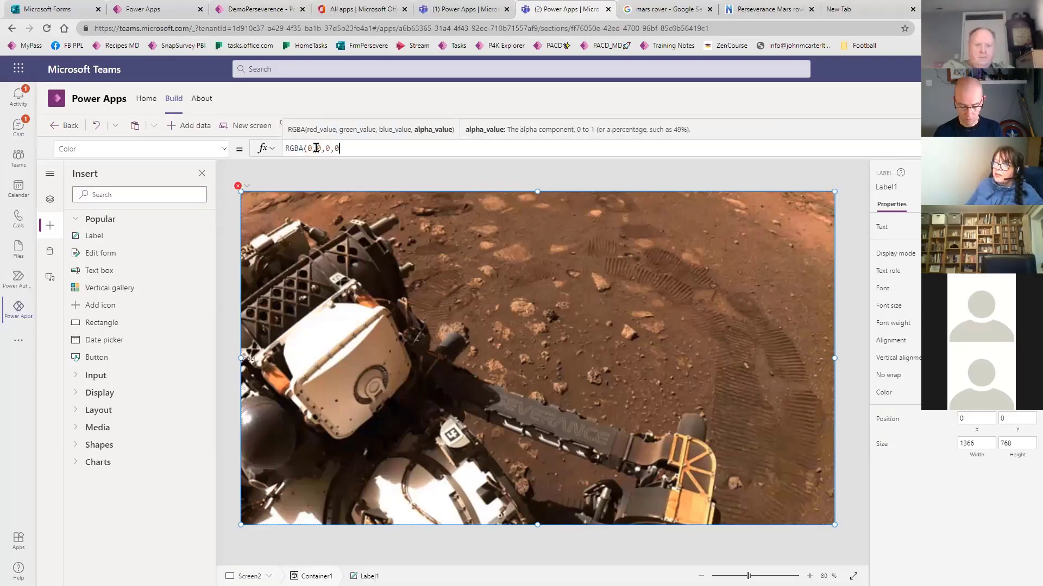
type(".5")
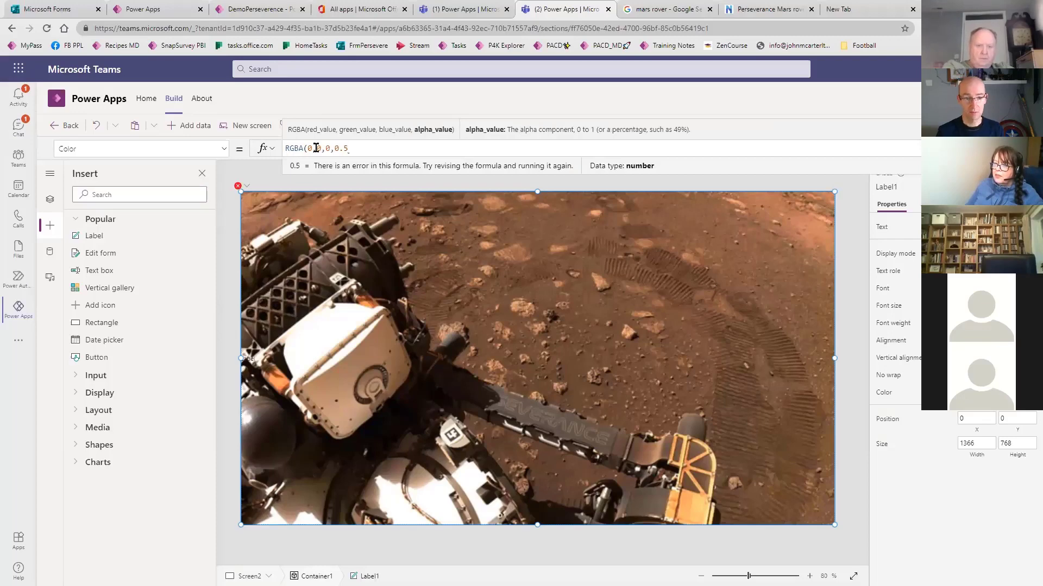
type(")")
left_click(455, 267)
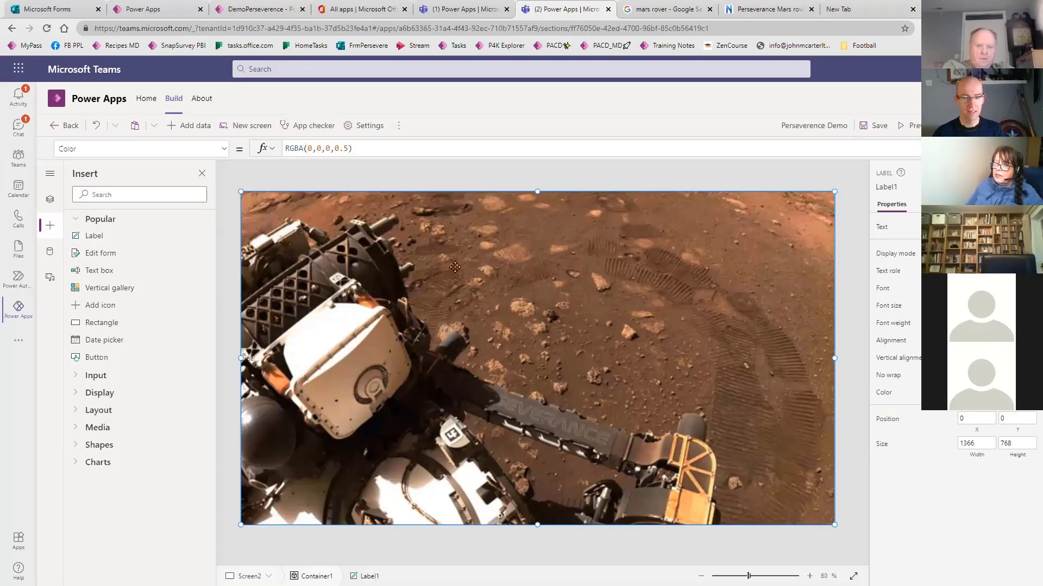
- Try to reuse the RGBA(0,0,0,0.5) formula for a Fill property on the label
left_click_drag(361, 149, 266, 134)
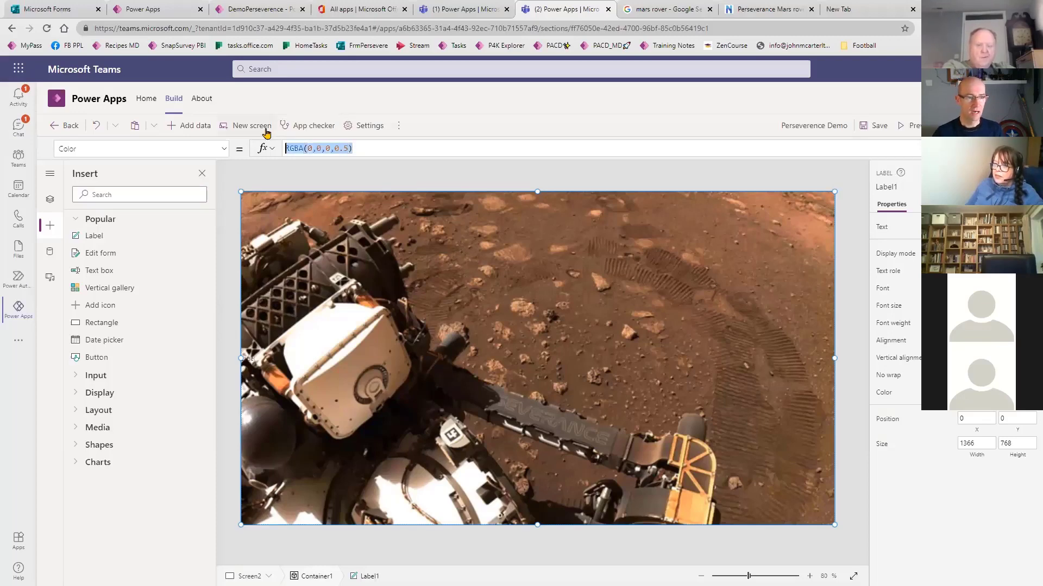
left_click(174, 144)
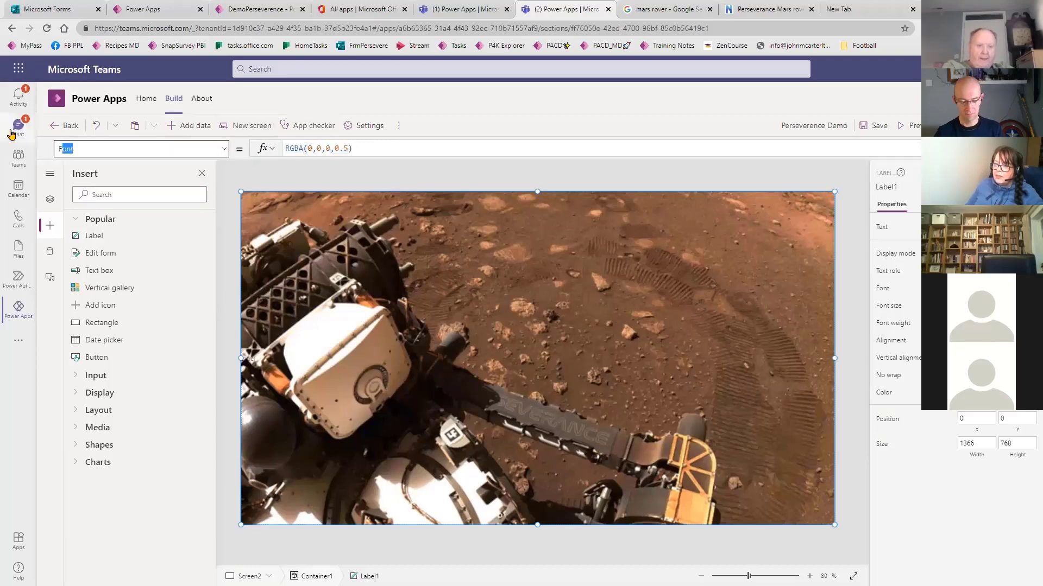
type("Fil")
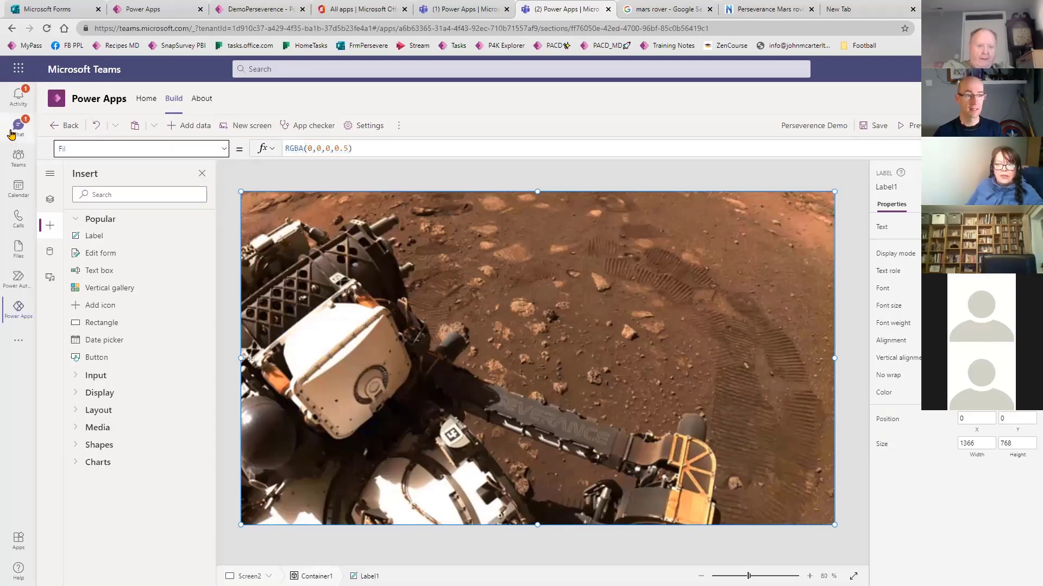
left_click(126, 147)
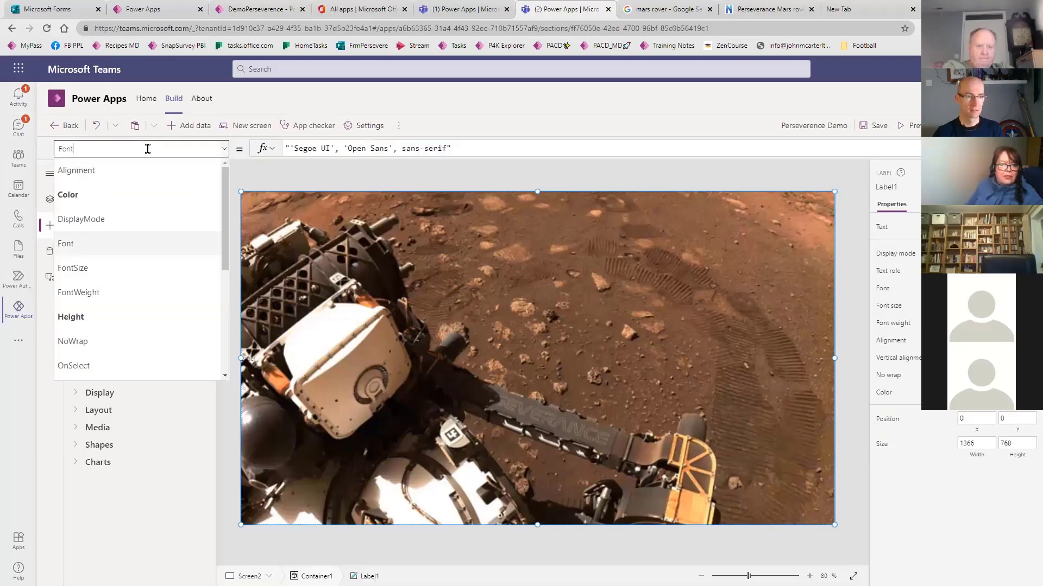
type("Fill")
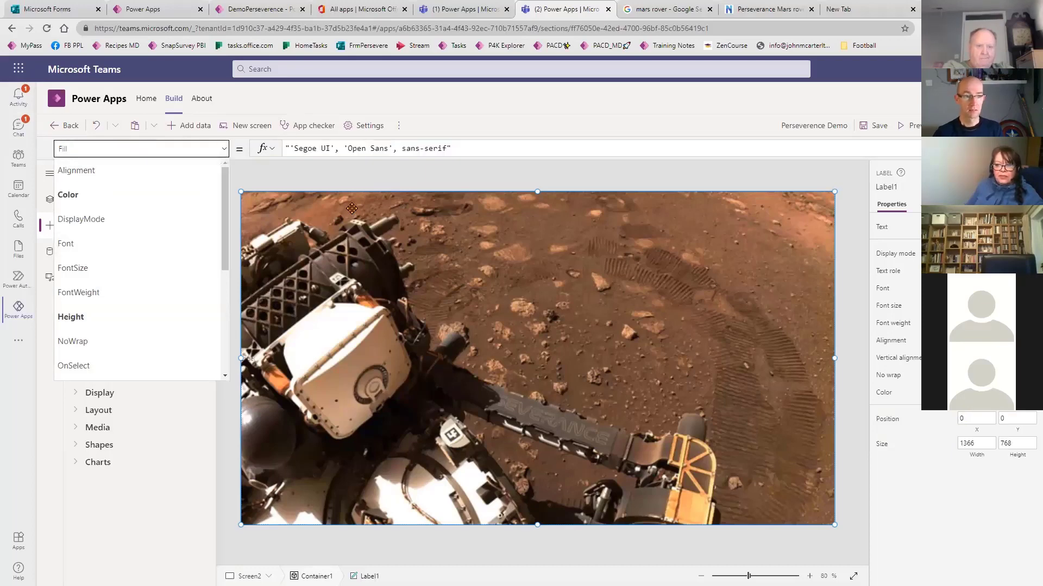
left_click(700, 185)
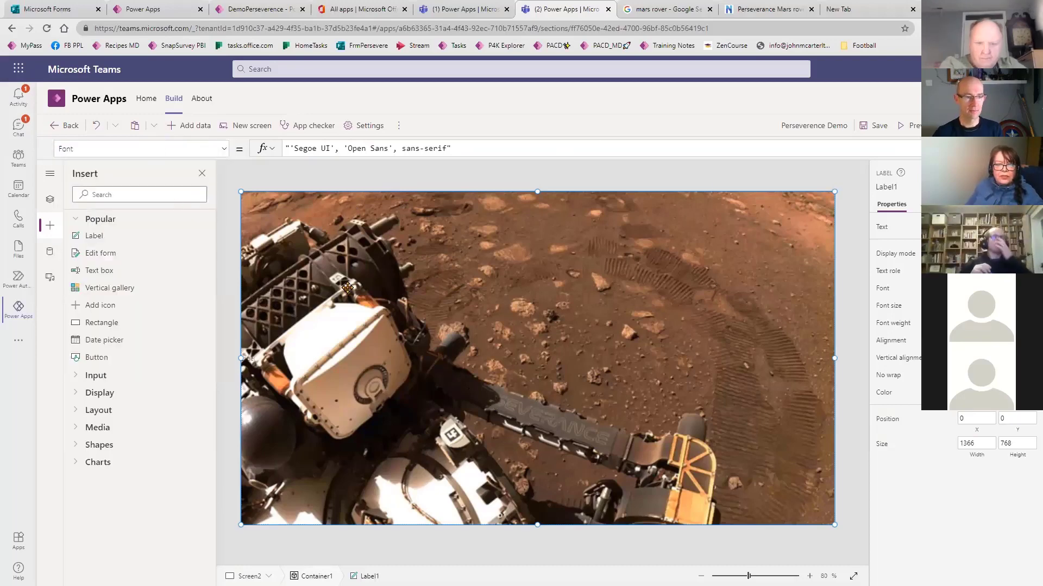
- Check the label's full property list for Fill and delete the label from Container1
left_click(50, 199)
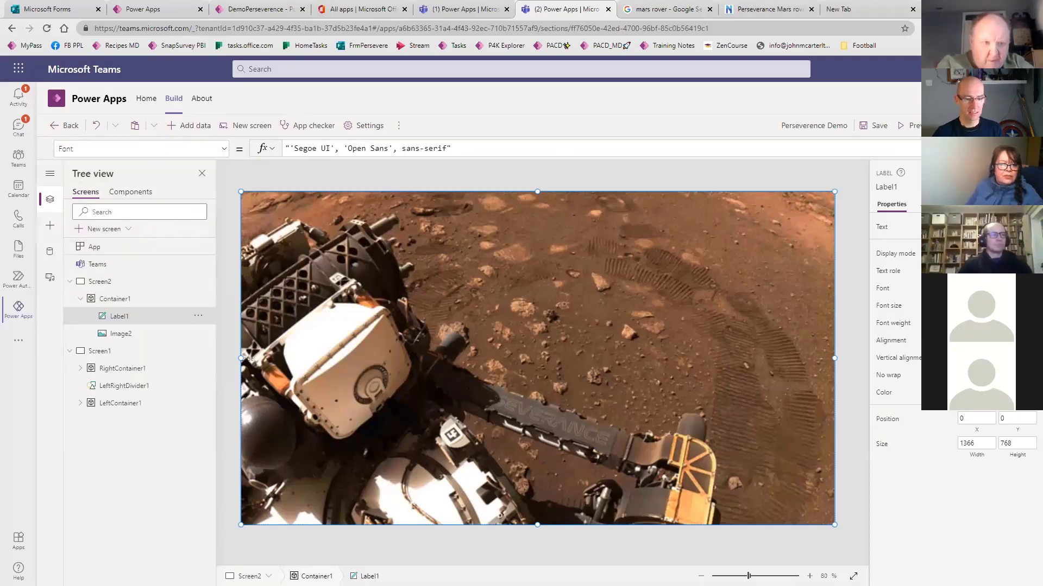
left_click(121, 142)
type("Fil")
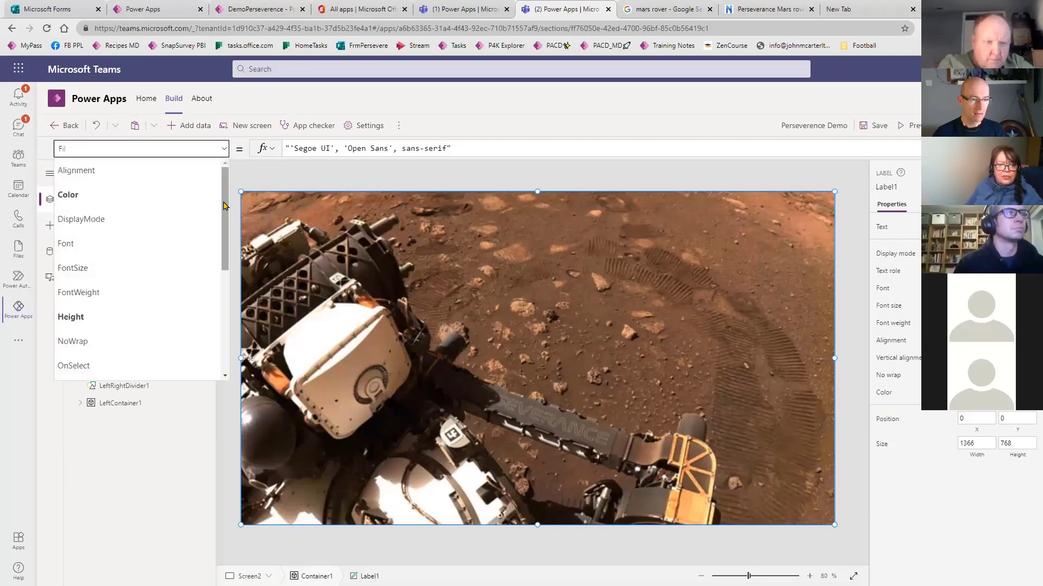
mouse_move(223, 206)
left_mouse_down()
mouse_move(242, 311)
mouse_move(239, 195)
left_mouse_up()
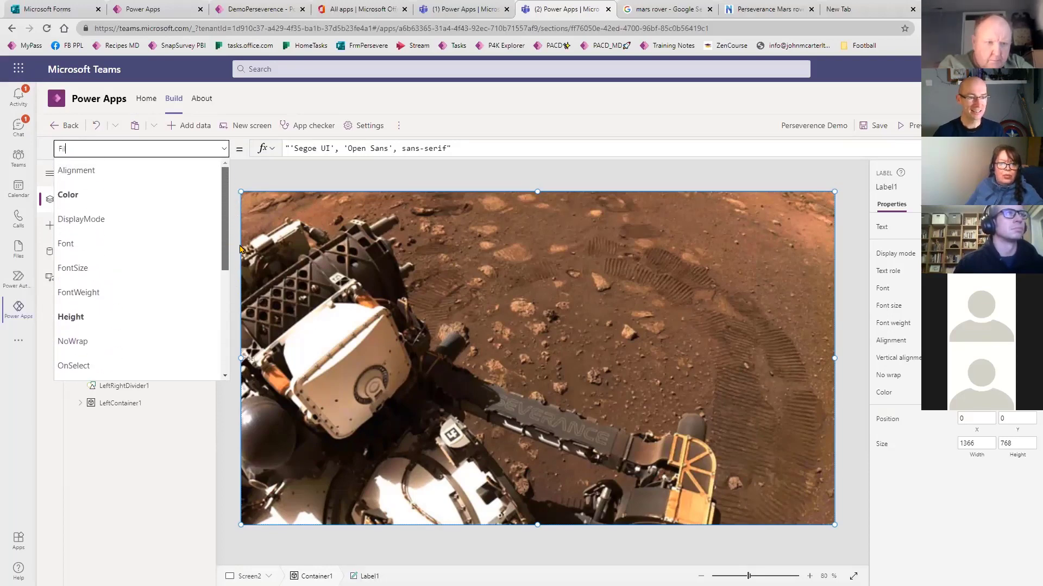
left_click_drag(241, 249, 239, 310)
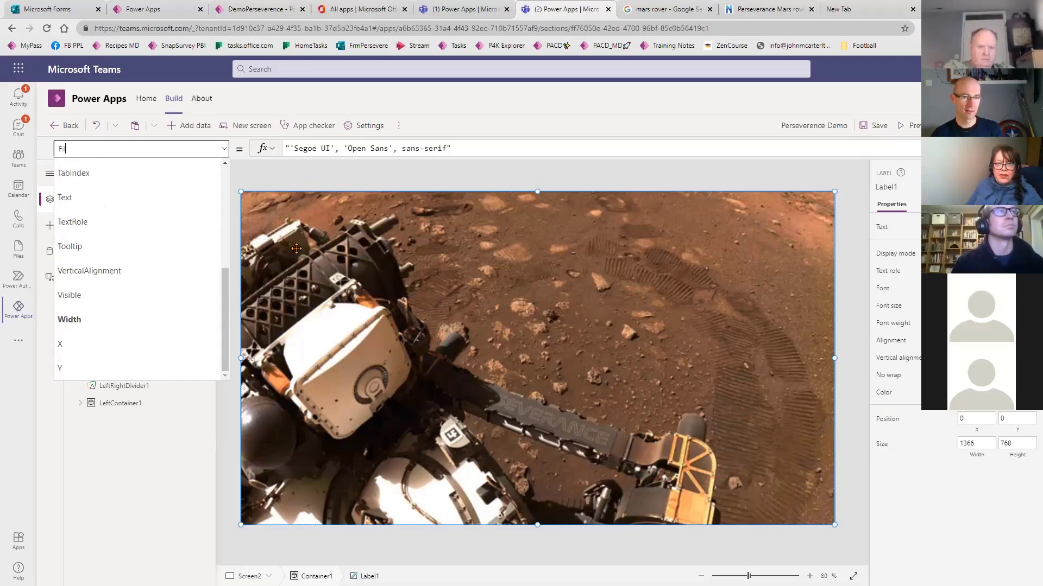
key("Escape")
left_click_drag(240, 192, 335, 261)
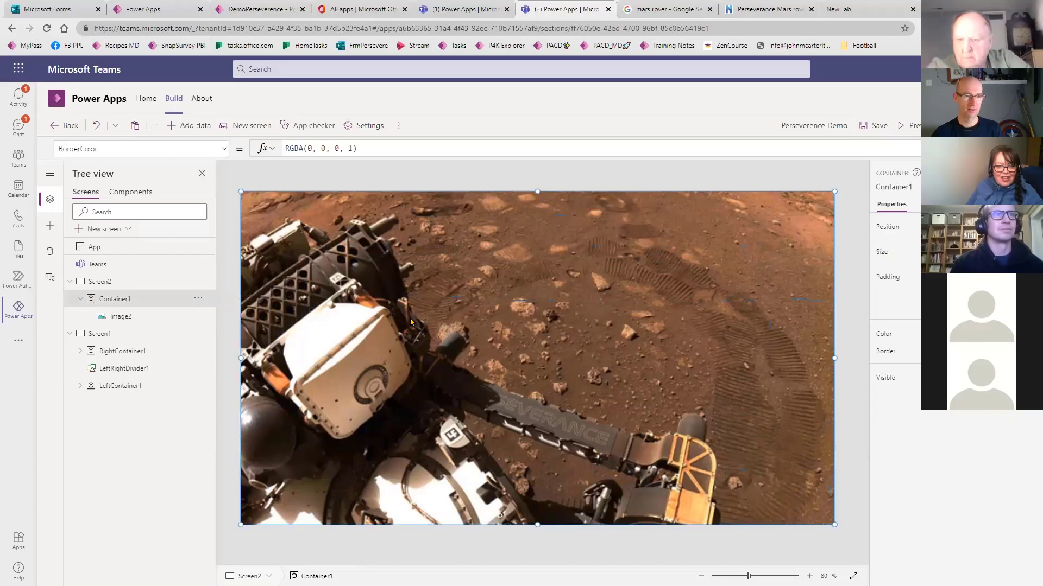
- Select the rover image in Container1 and open the list of controls available for insertion
left_click(120, 316)
left_click(50, 225)
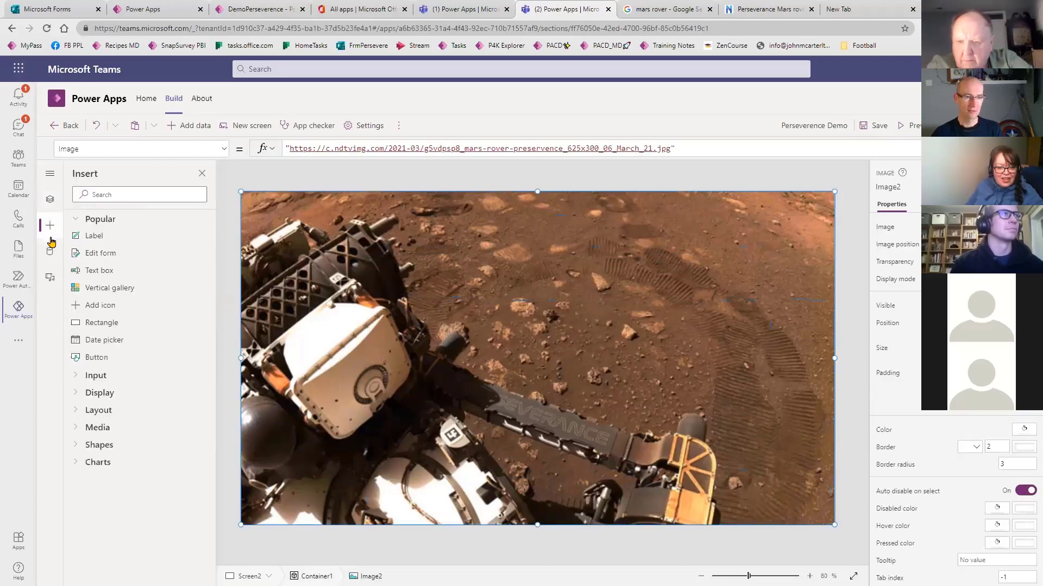